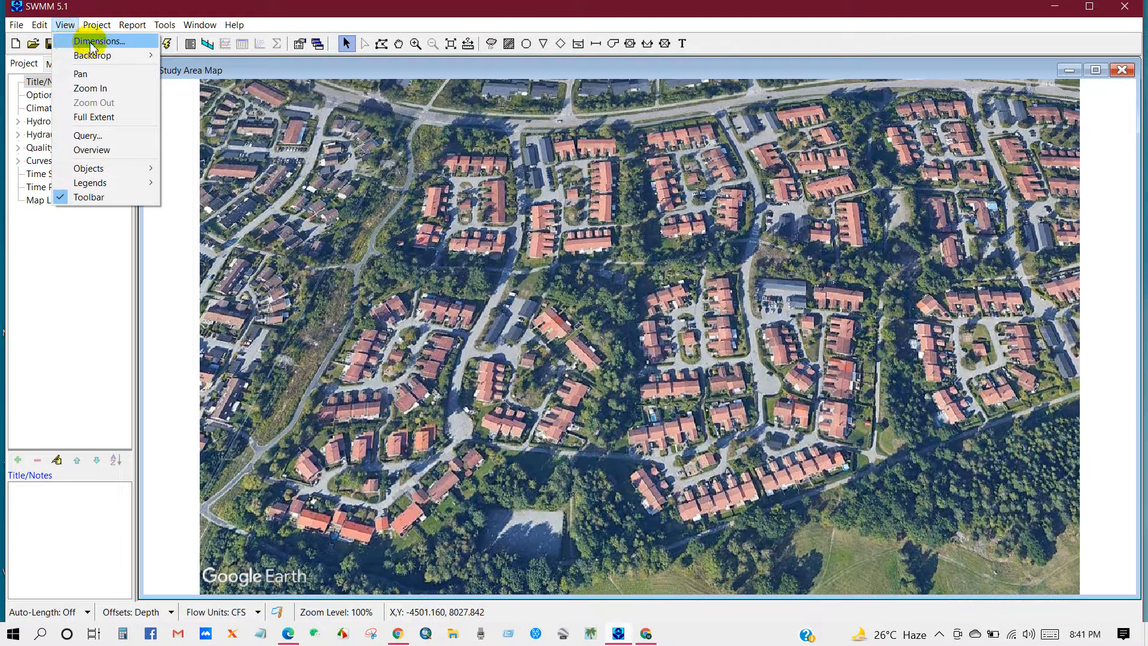
Step: Set the map dimension units to Meters and the project's flow units to CMS
{"action": "left_click", "coordinate": [93, 42]}
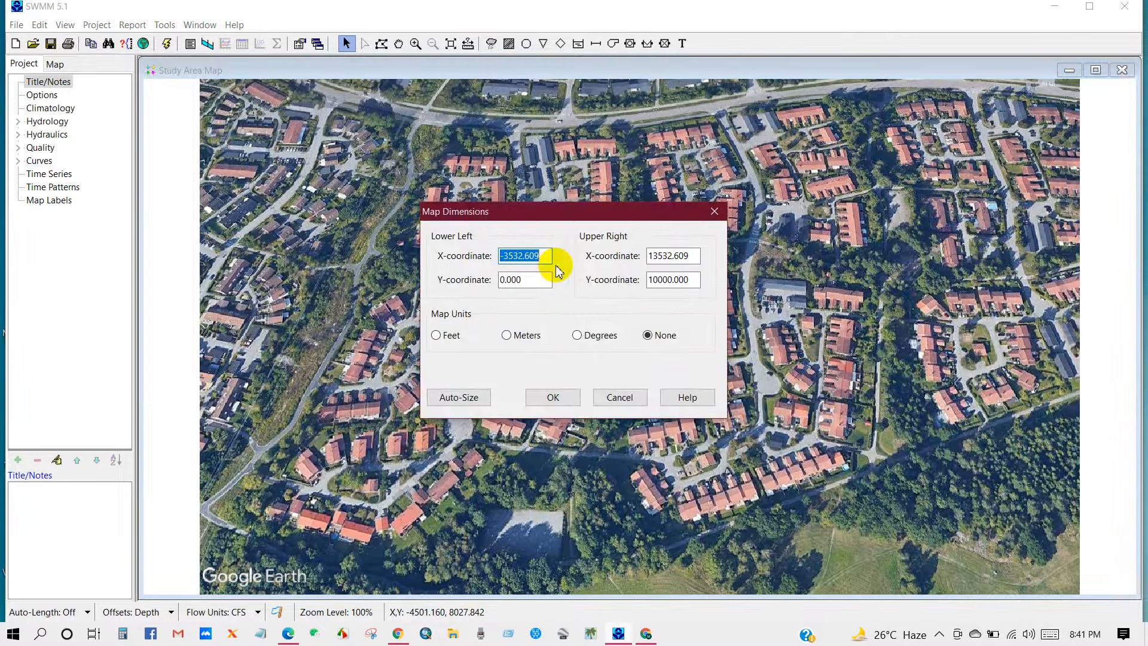
{"action": "left_click", "coordinate": [506, 336]}
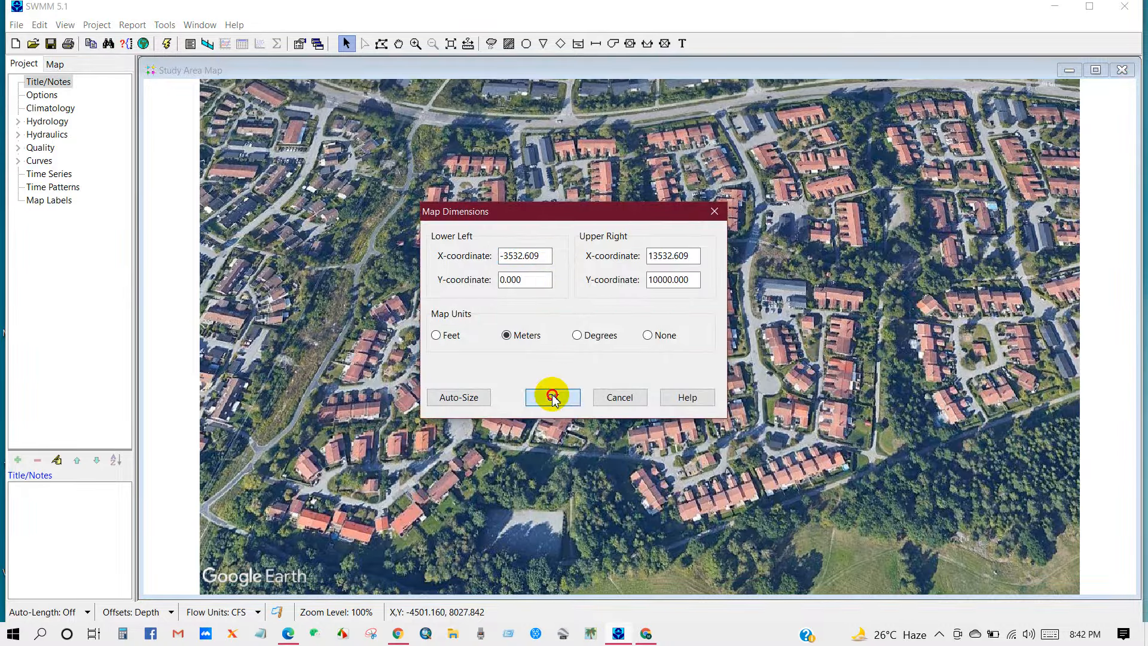
{"action": "left_click", "coordinate": [552, 396]}
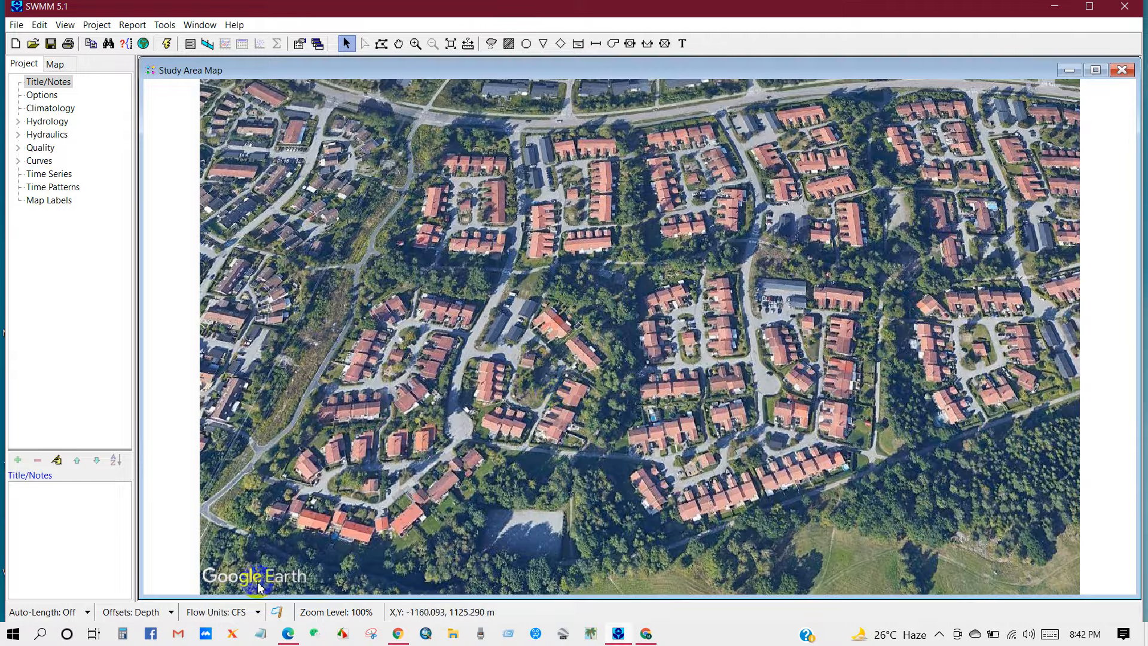
{"action": "left_click", "coordinate": [256, 613]}
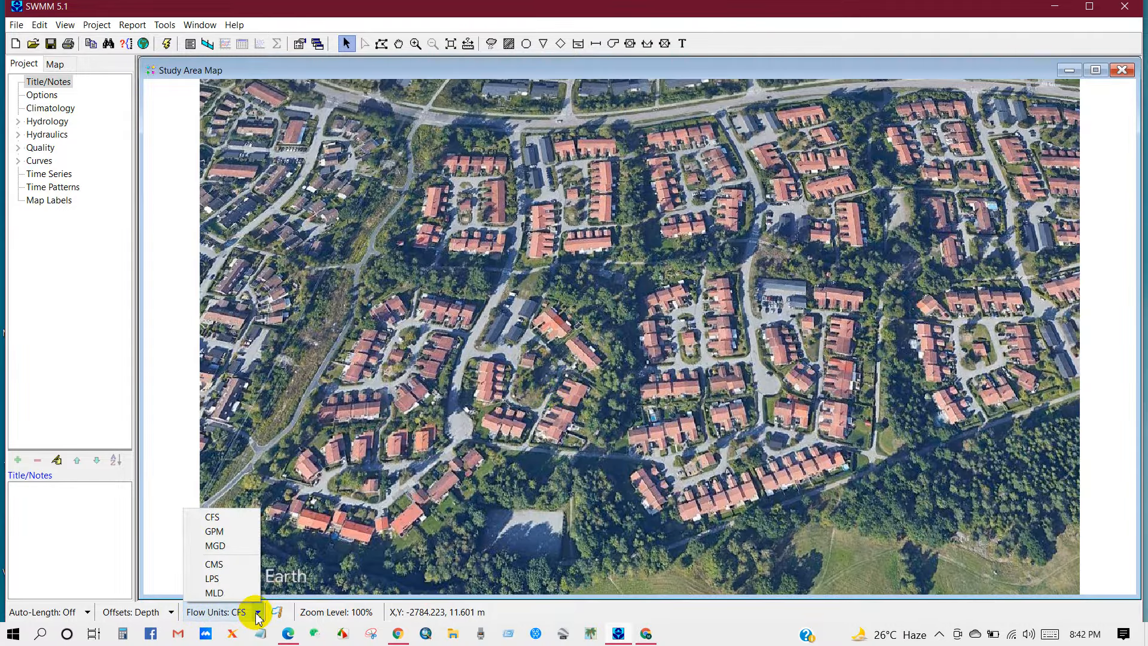
{"action": "left_click", "coordinate": [215, 564]}
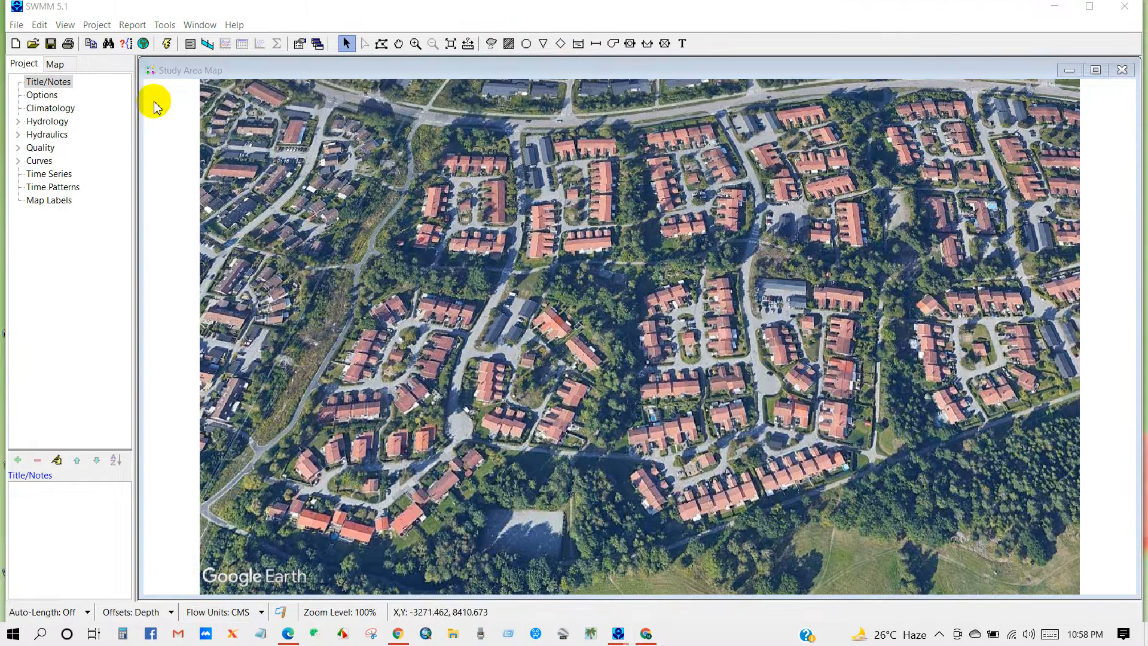
Step: In the project defaults, set the ID prefixes to R for rain gages, S for subcatchments, J for junctions and O for outfalls
{"action": "left_click", "coordinate": [97, 24]}
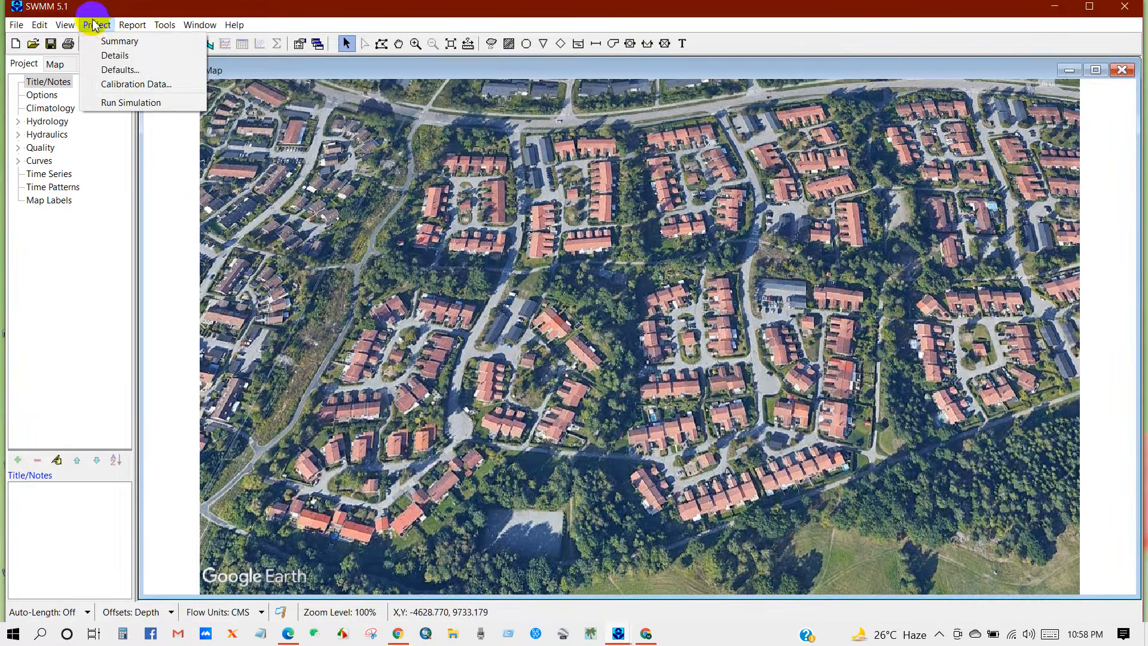
{"action": "left_click", "coordinate": [116, 70]}
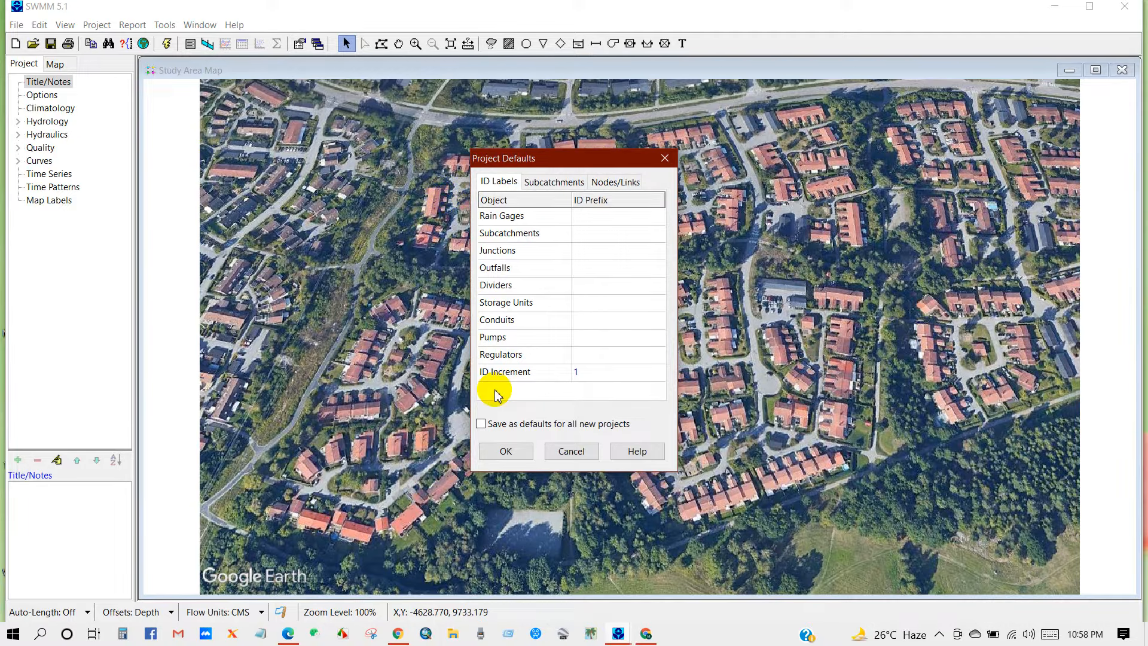
{"action": "left_click", "coordinate": [581, 216]}
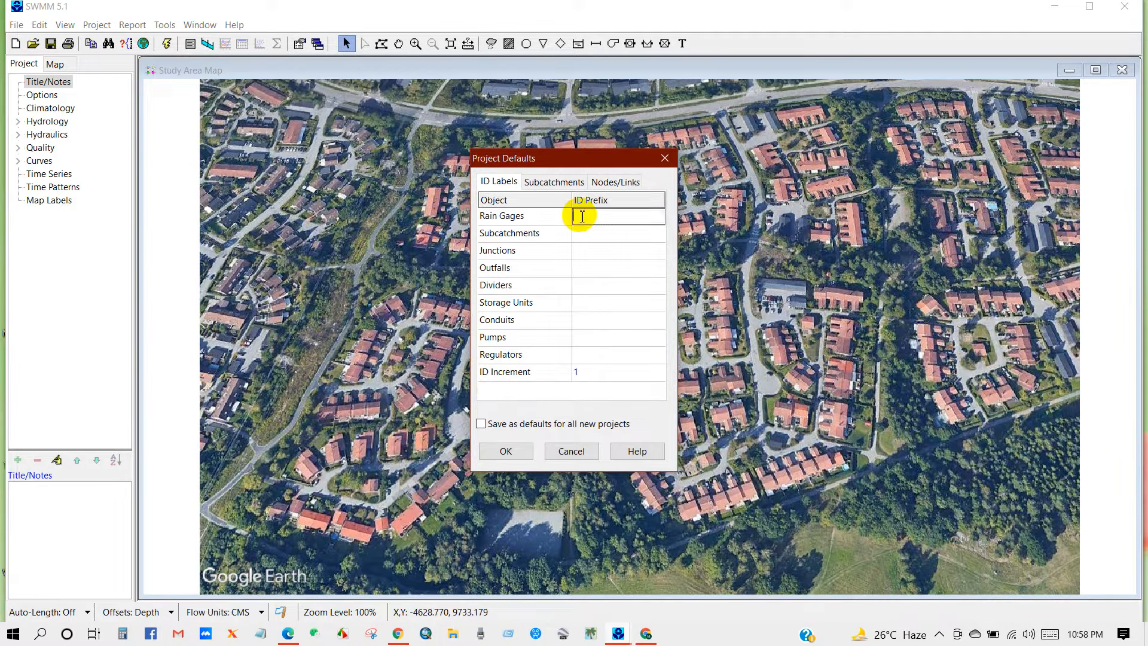
{"action": "type", "text": "R"}
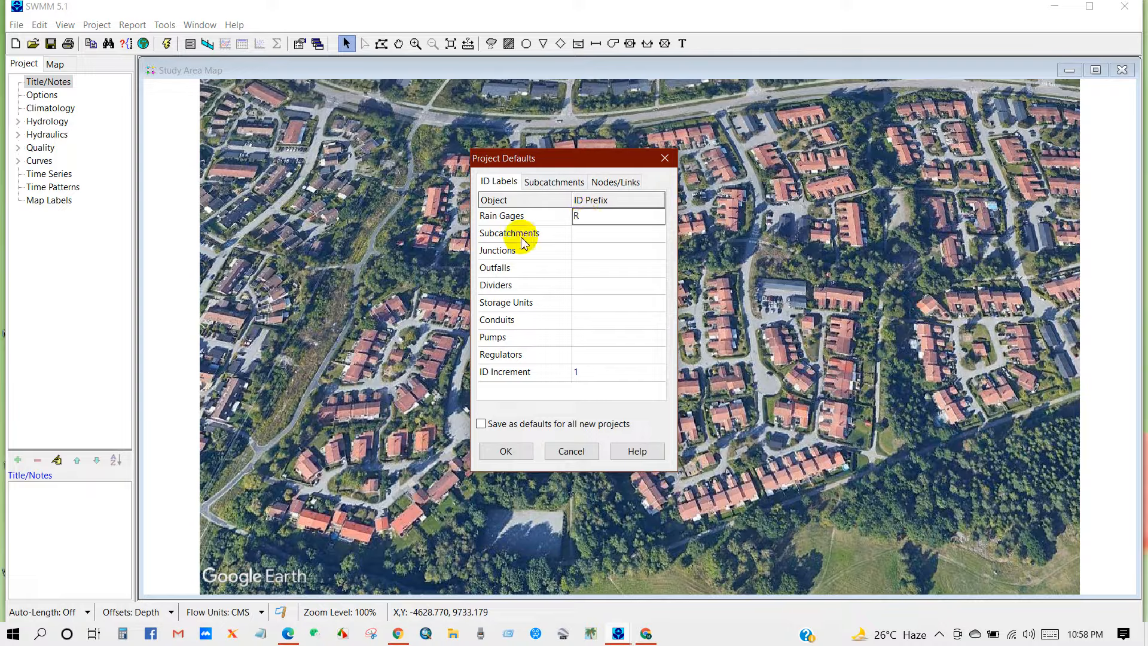
{"action": "left_click", "coordinate": [585, 234]}
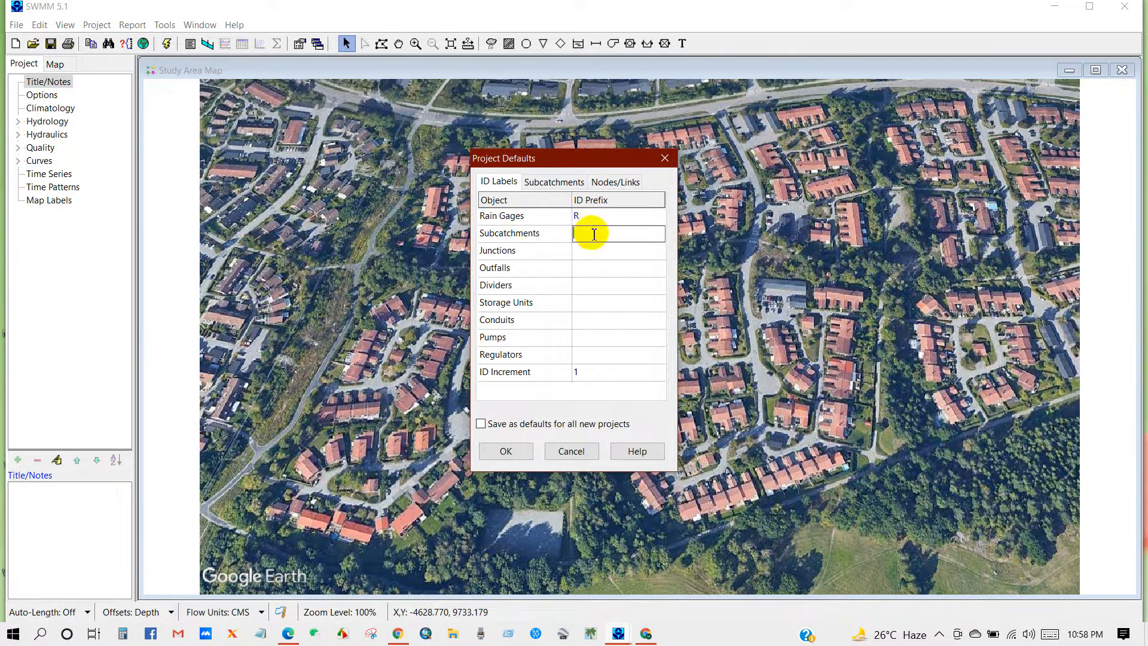
{"action": "left_click", "coordinate": [526, 251]}
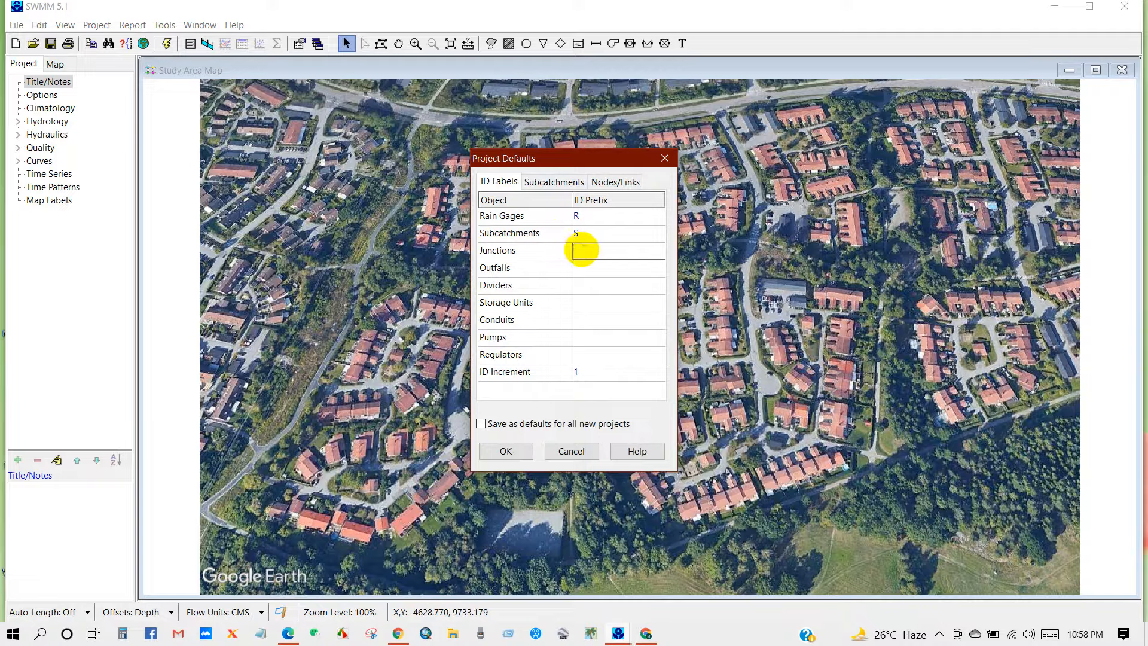
{"action": "type", "text": "J"}
{"action": "left_click", "coordinate": [500, 272]}
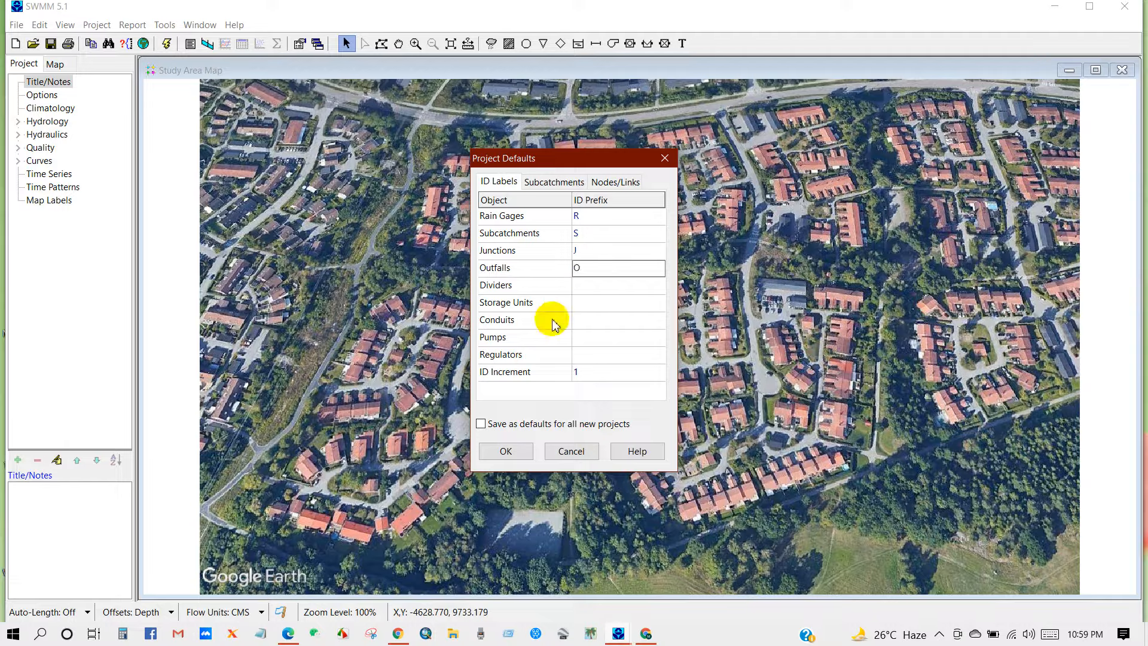
{"action": "type", "text": "O"}
{"action": "left_click", "coordinate": [585, 283]}
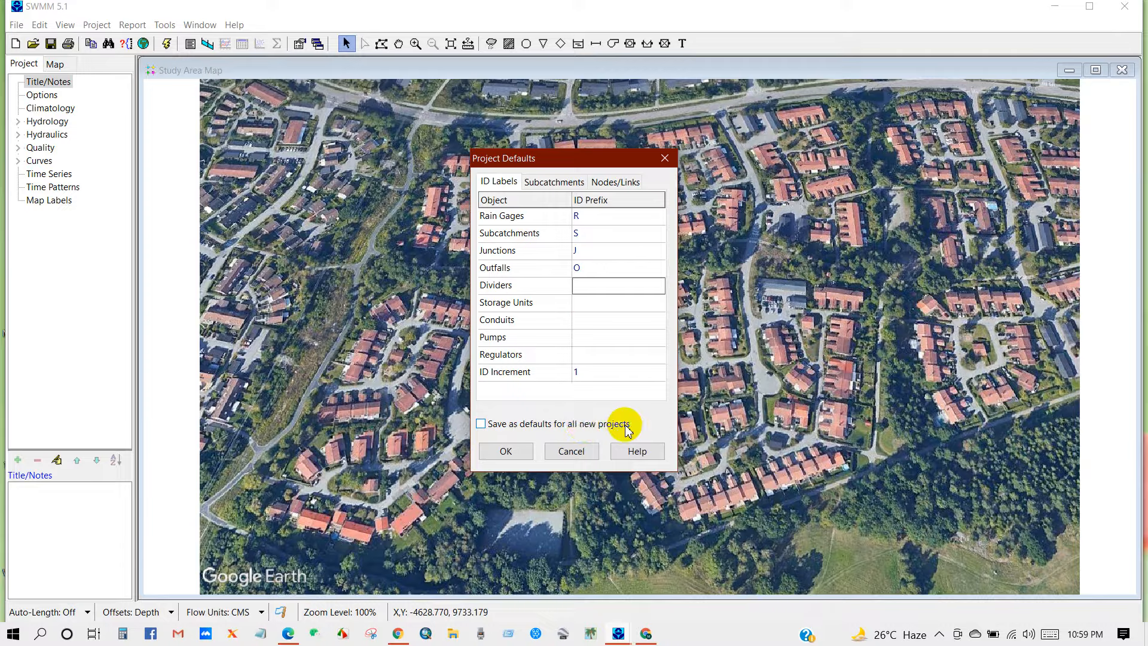
Step: Set the conduit ID prefix to C and save the settings as defaults for all new projects
{"action": "left_click", "coordinate": [528, 425]}
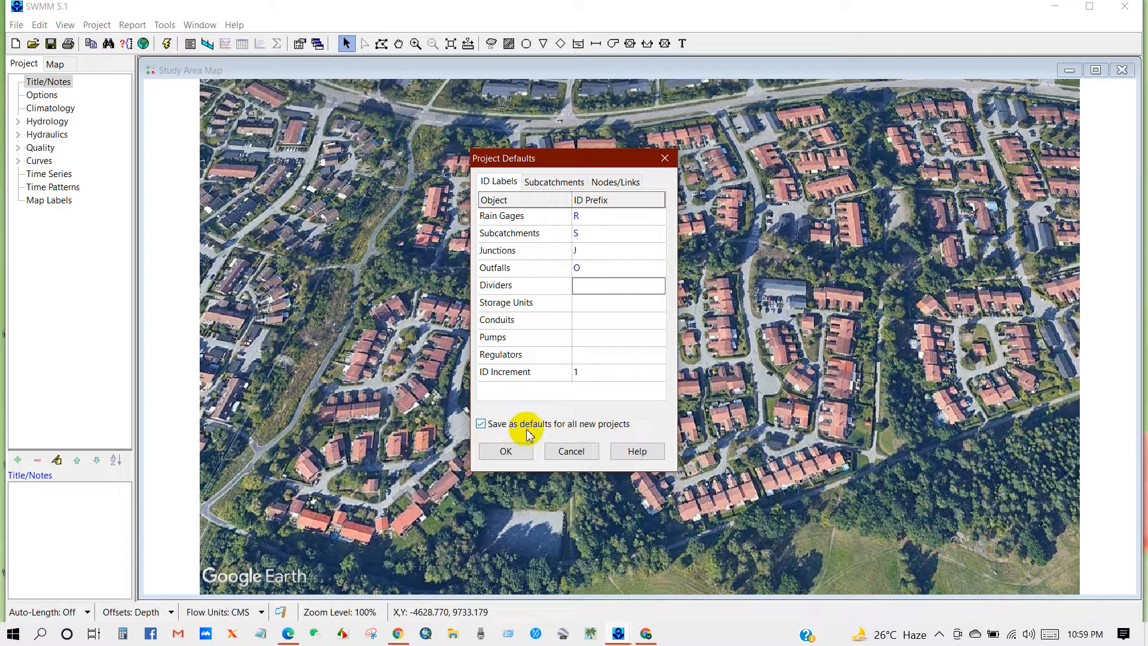
{"action": "left_click", "coordinate": [580, 321]}
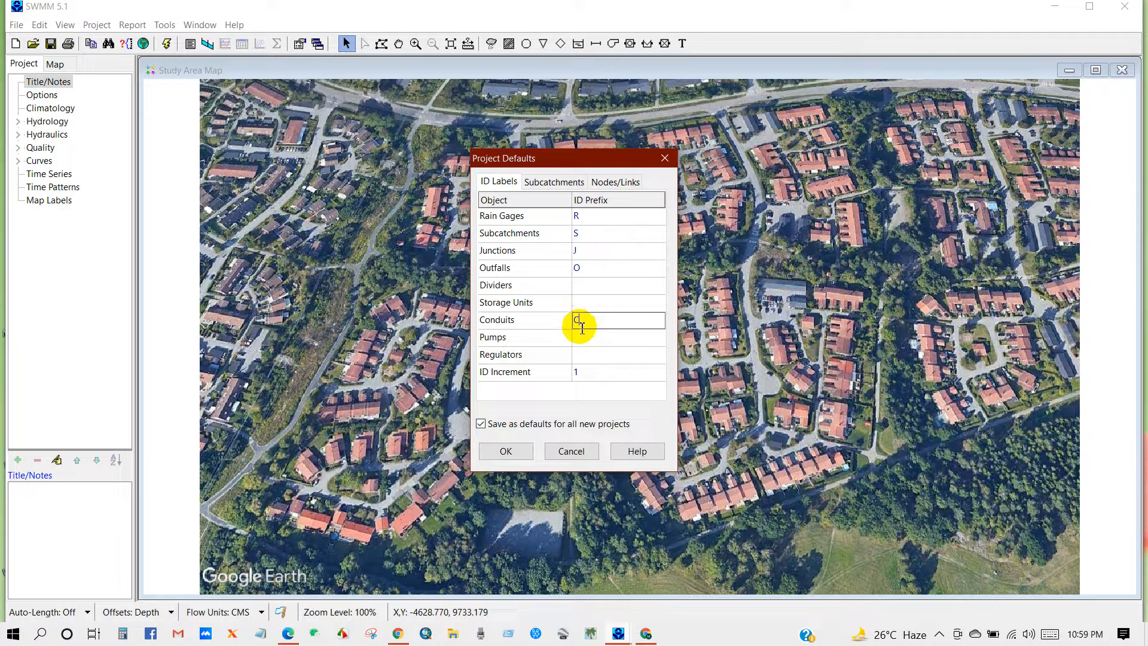
{"action": "type", "text": "C"}
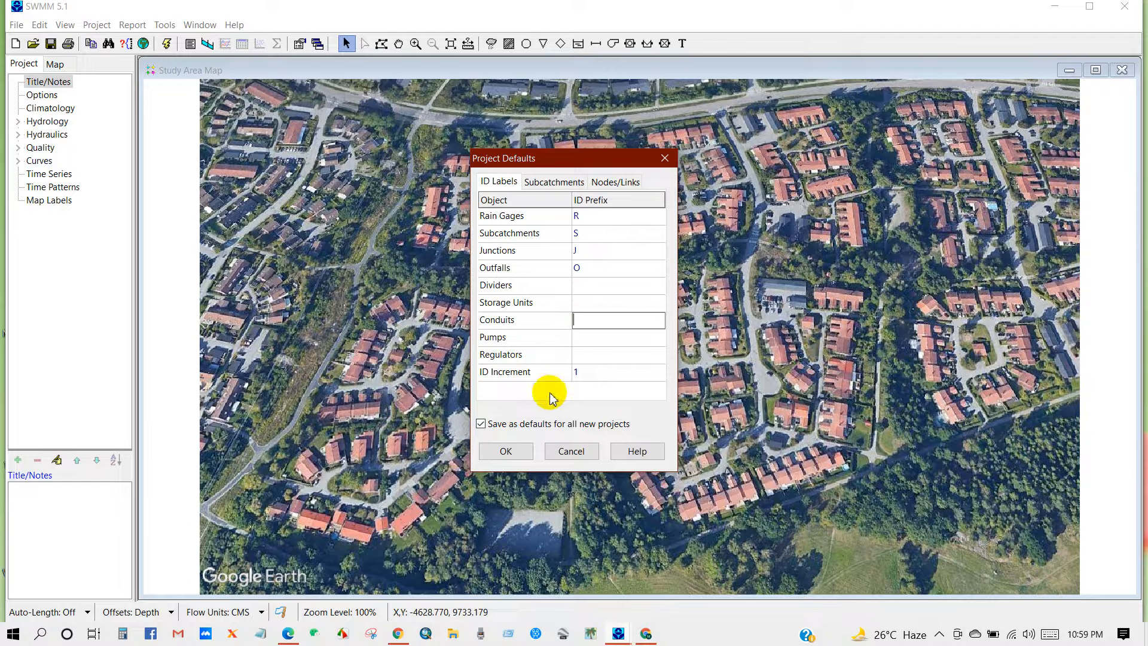
{"action": "type", "text": "C"}
{"action": "left_click", "coordinate": [589, 338]}
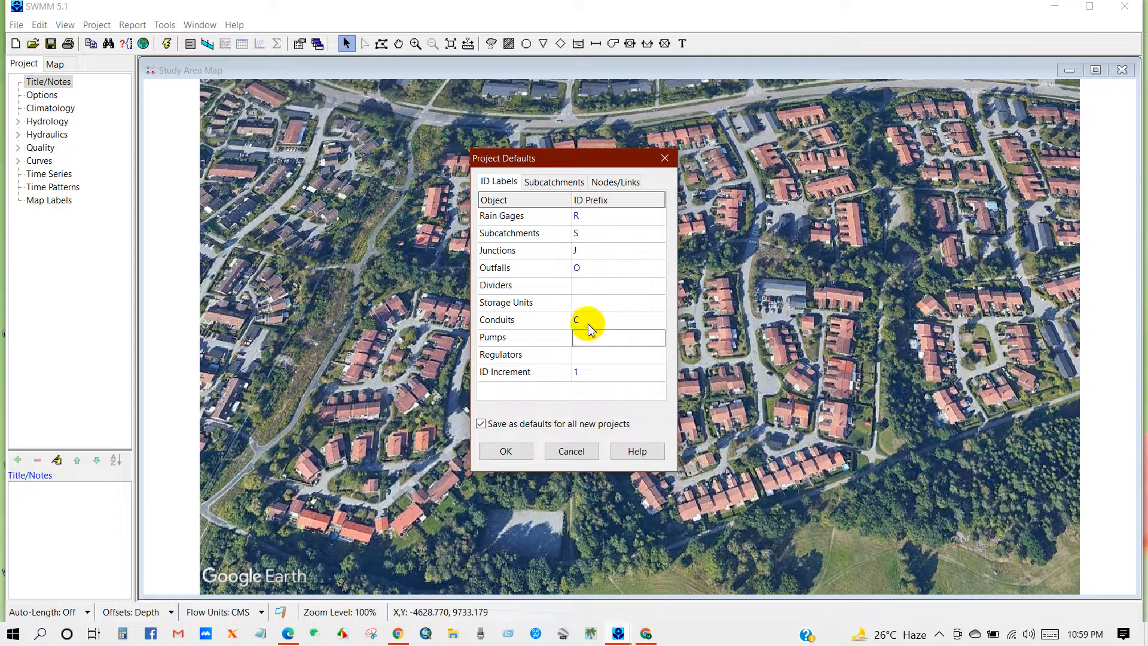
{"action": "left_click", "coordinate": [506, 451]}
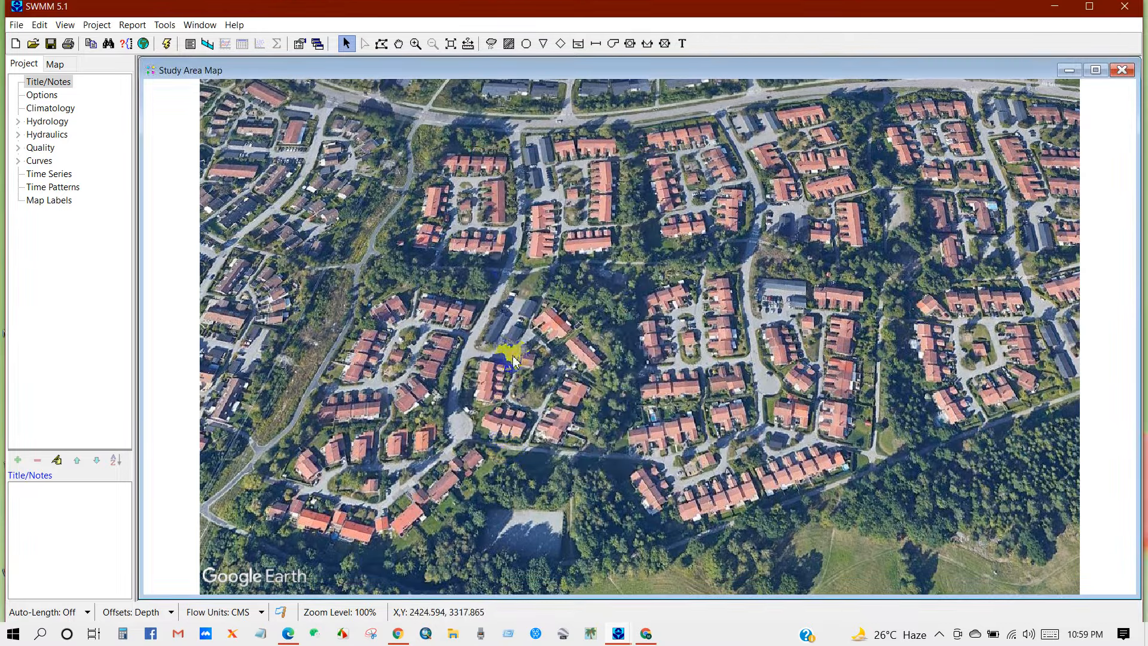
Step: Draw a four-sided subcatchment around the housing blocks just south of the main road, on both sides of the western access street
{"action": "left_click", "coordinate": [512, 50]}
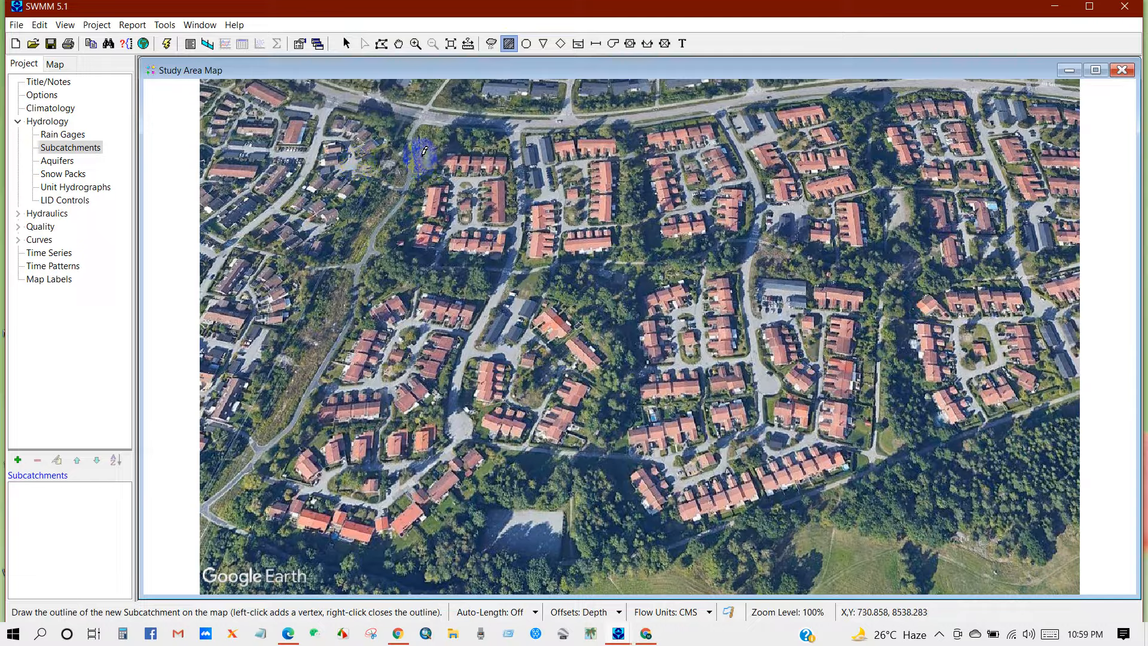
{"action": "left_click", "coordinate": [421, 136]}
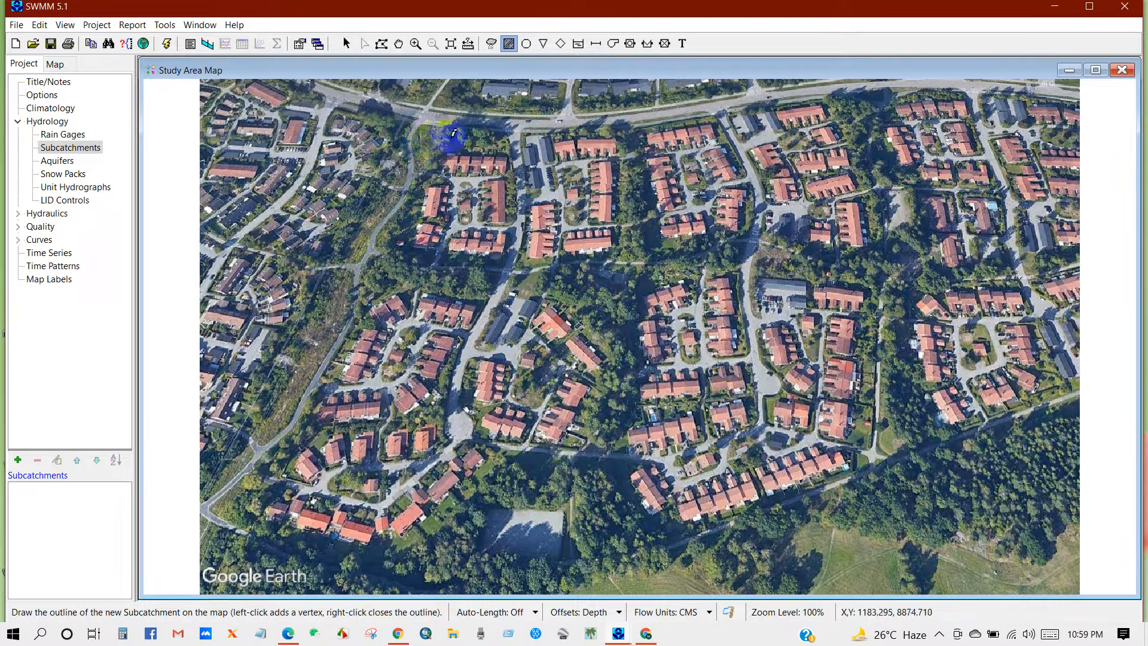
{"action": "left_click", "coordinate": [513, 136]}
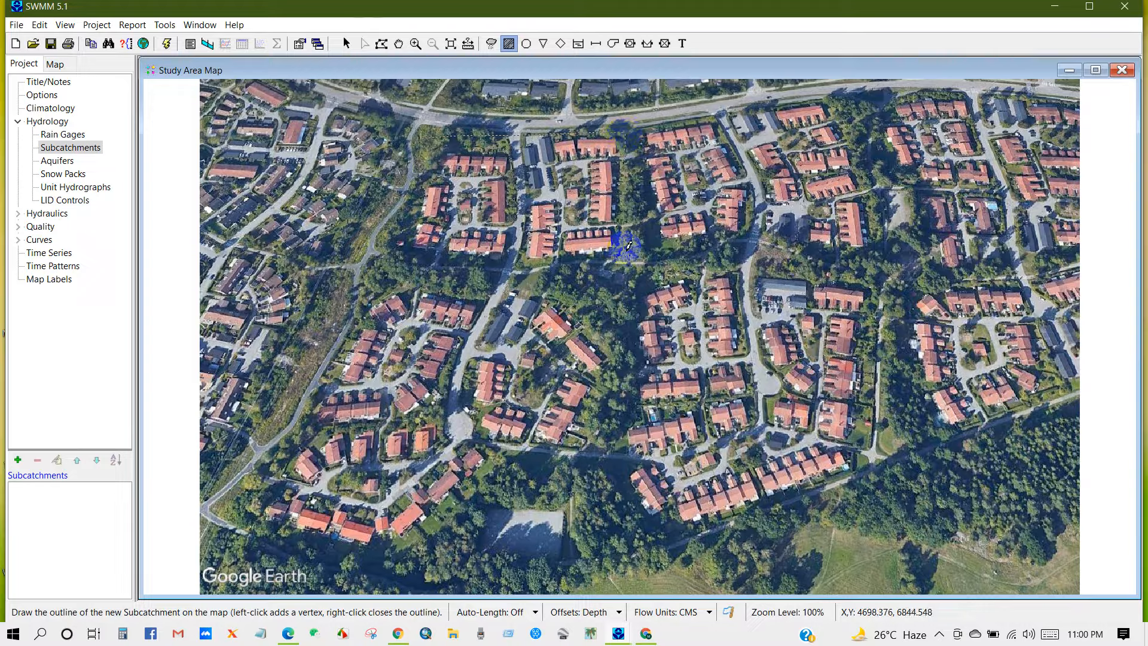
{"action": "left_click", "coordinate": [625, 263]}
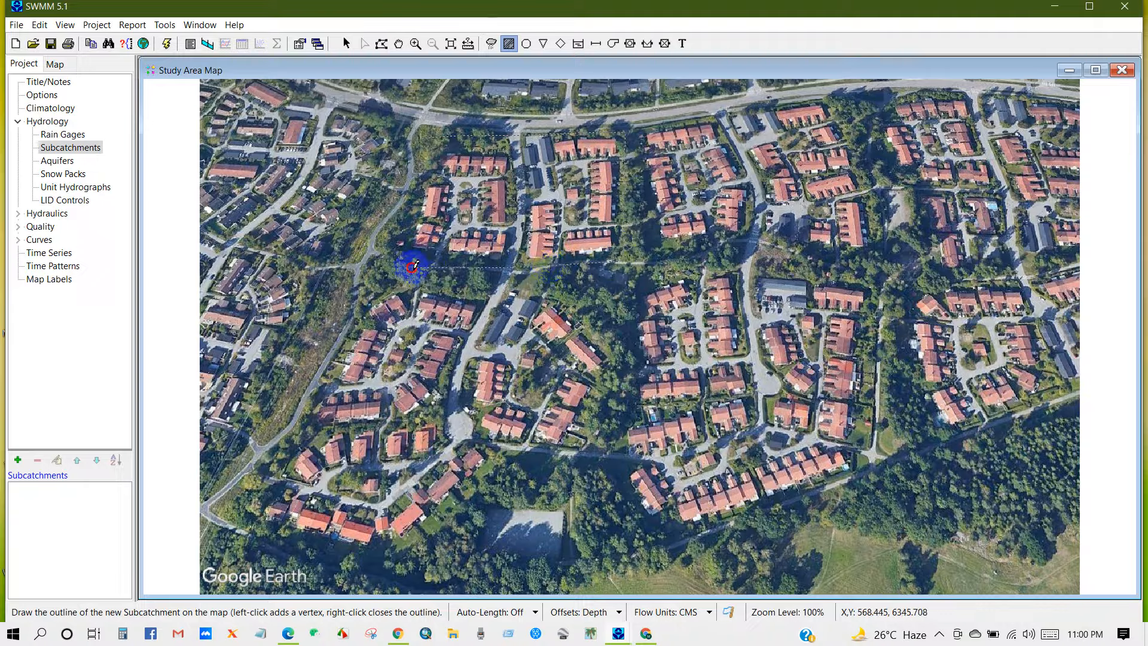
{"action": "left_click", "coordinate": [397, 265]}
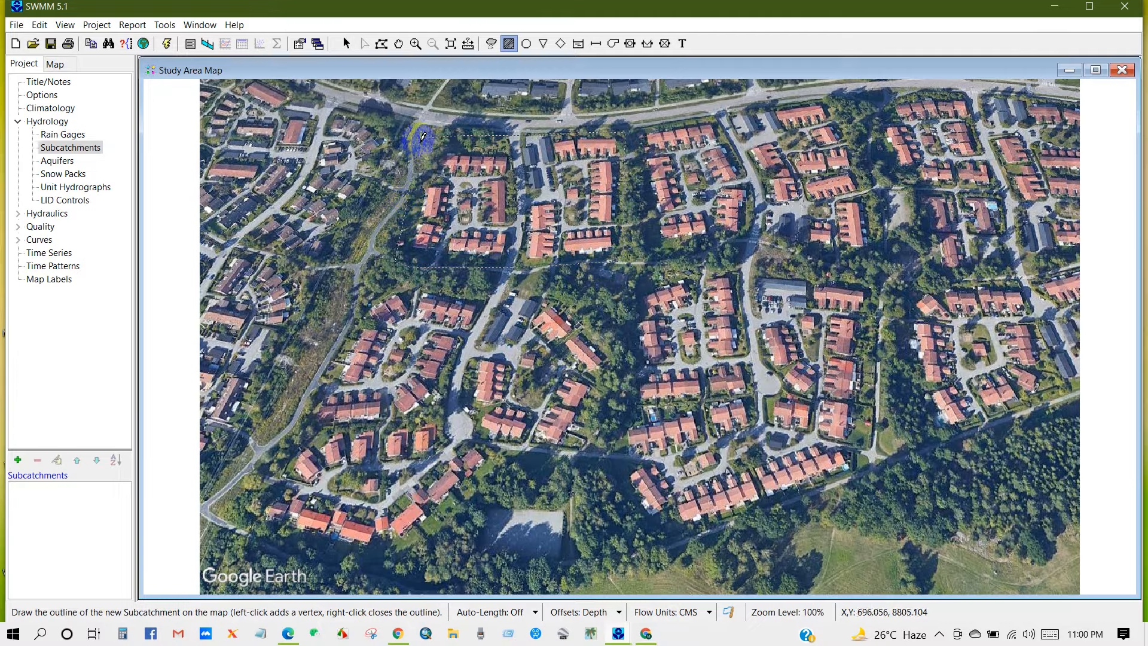
{"action": "right_click", "coordinate": [427, 137]}
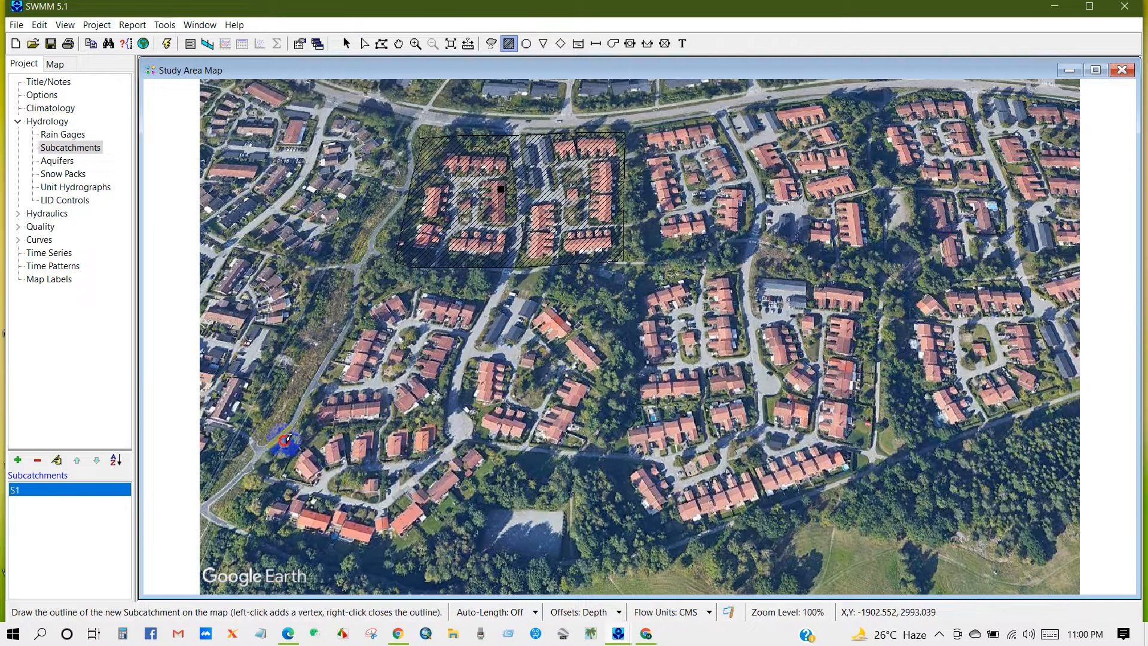
Step: Outline a second subcatchment around the southwestern housing area, directly south of the first subcatchment and north of the small open field
{"action": "left_click", "coordinate": [356, 323]}
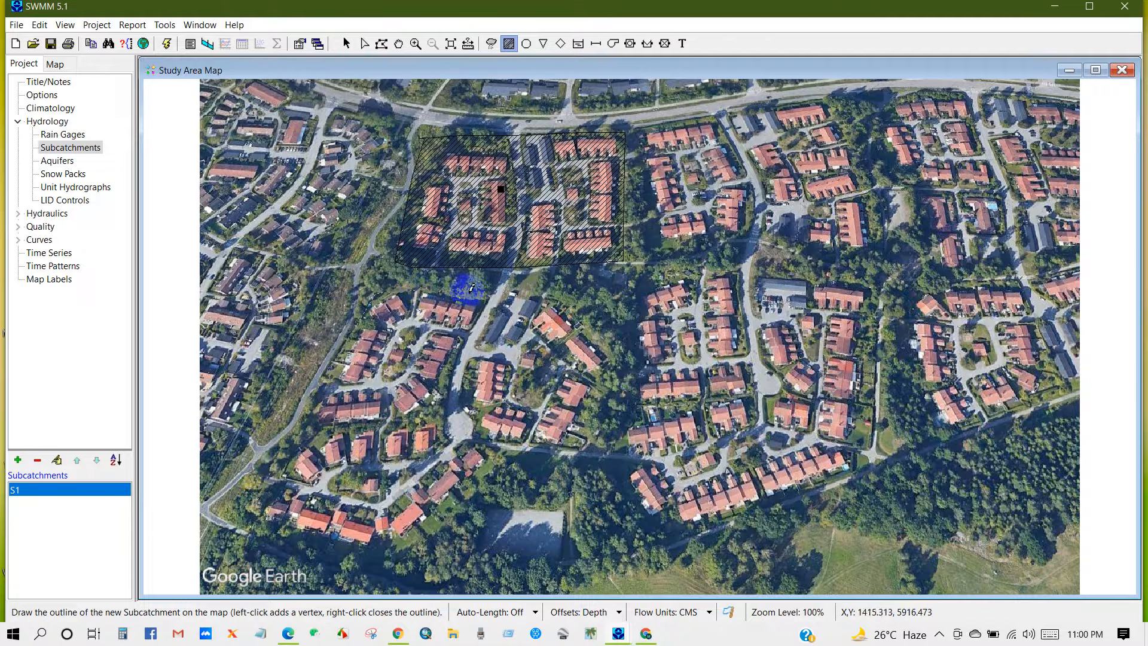
{"action": "left_click", "coordinate": [509, 293]}
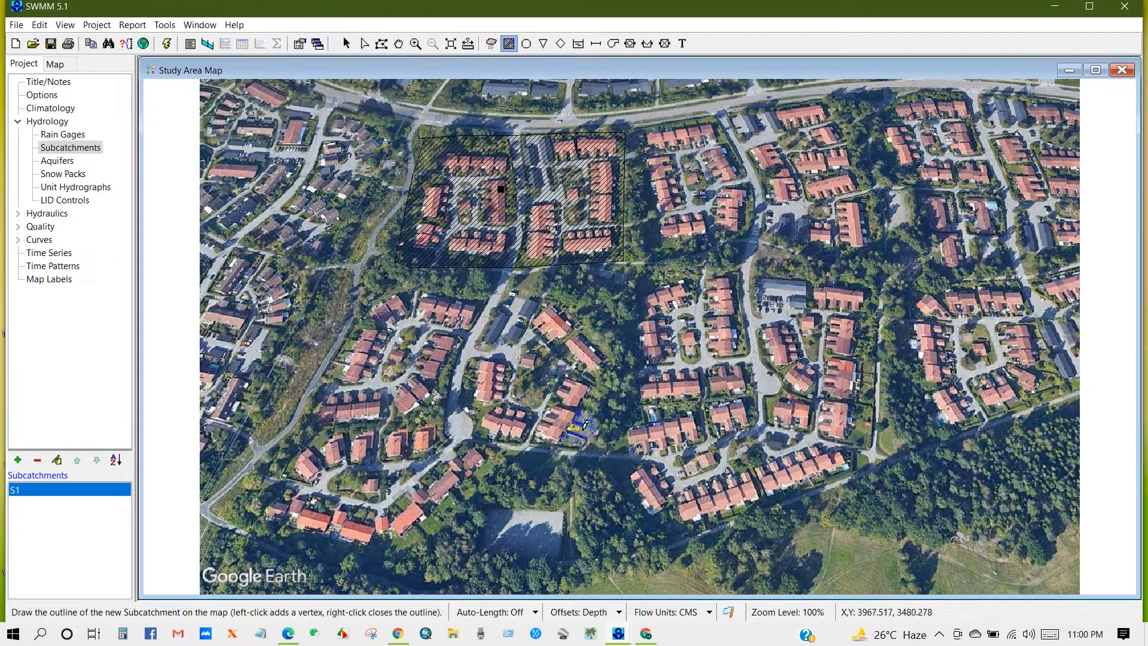
{"action": "left_click", "coordinate": [566, 460]}
{"action": "left_click", "coordinate": [497, 449]}
{"action": "left_click", "coordinate": [374, 553]}
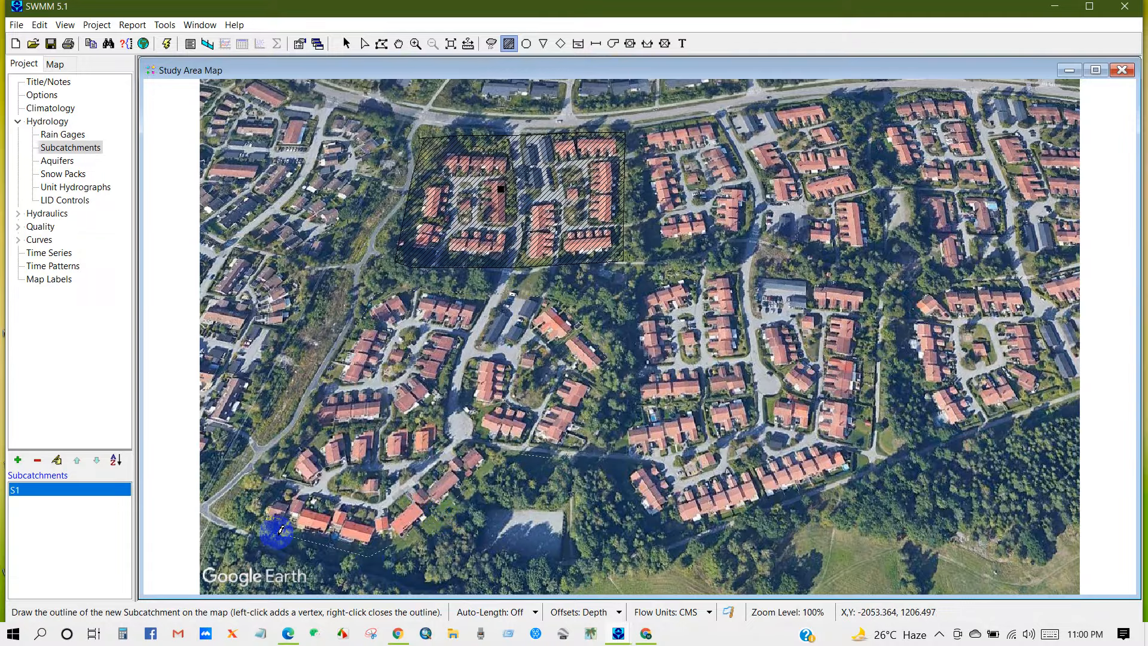
{"action": "left_click", "coordinate": [254, 518]}
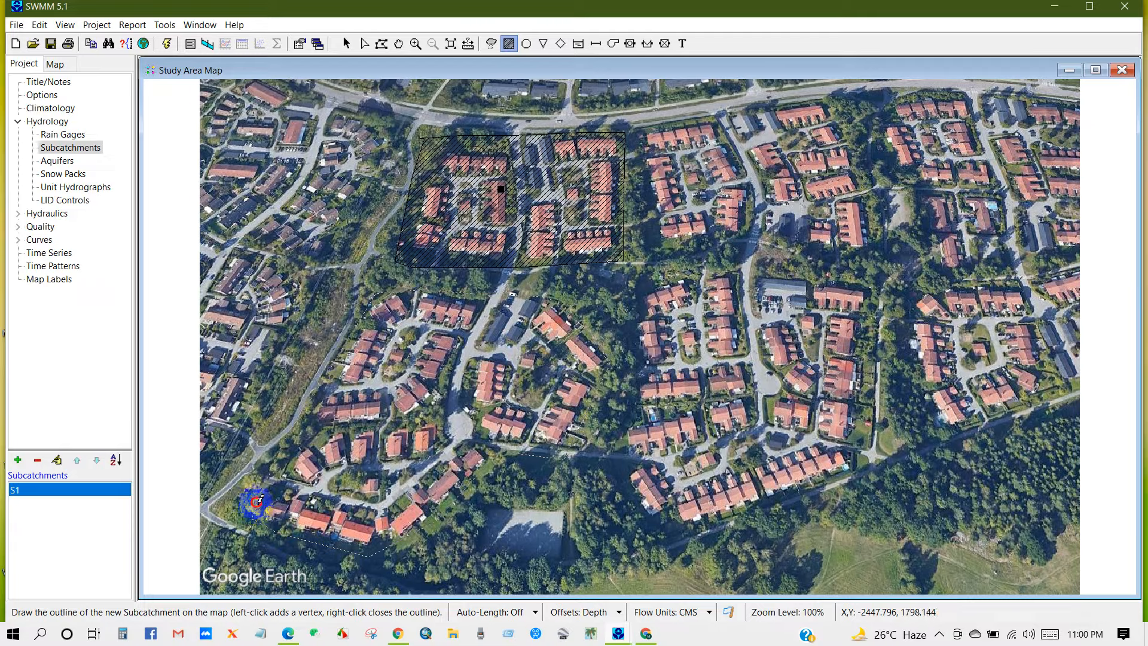
{"action": "right_click", "coordinate": [260, 497]}
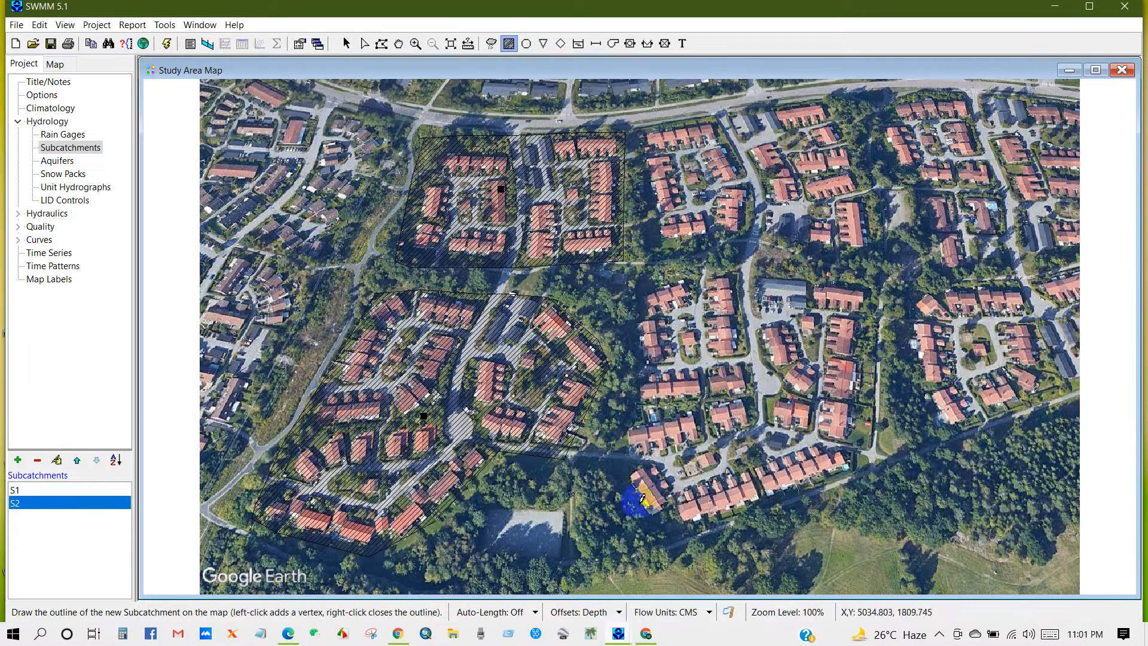
Step: Outline a third subcatchment around the southern housing area east of the second one, bounded by the tree belt and the eastern footpath
{"action": "left_click", "coordinate": [648, 526]}
{"action": "left_click", "coordinate": [618, 459]}
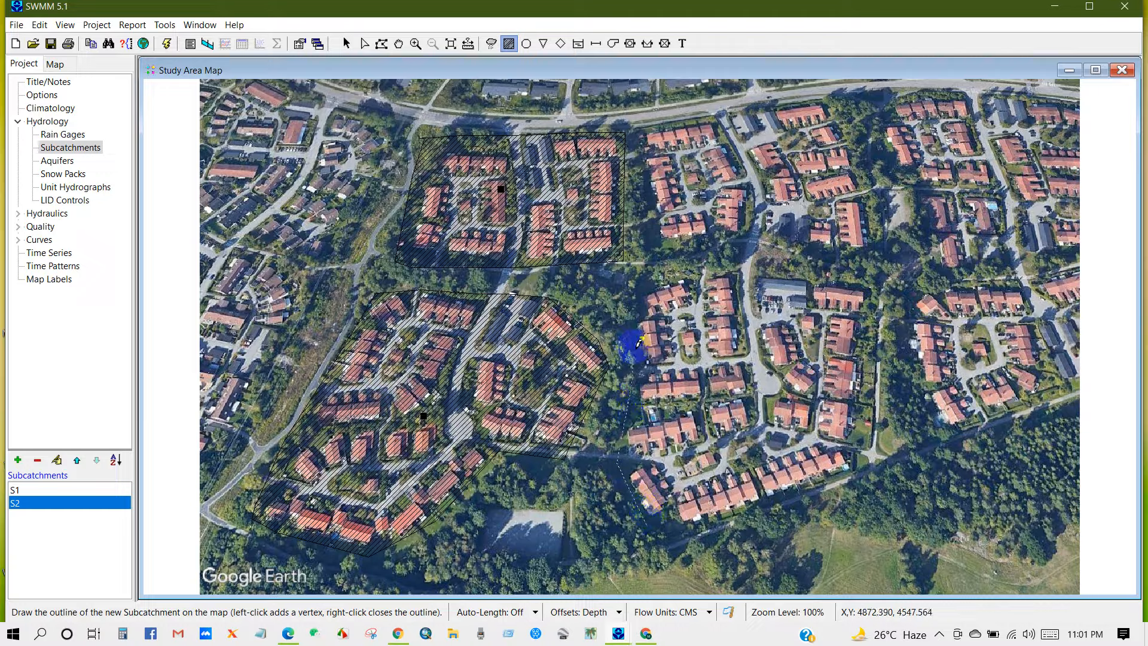
{"action": "left_click", "coordinate": [640, 295]}
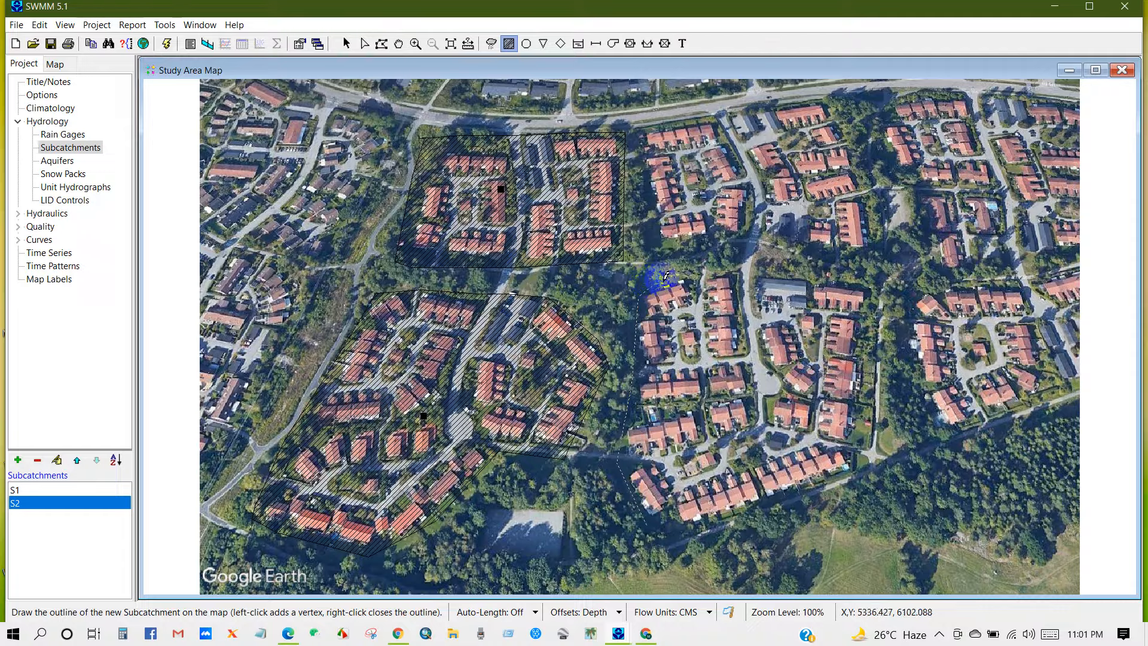
{"action": "left_click", "coordinate": [643, 283]}
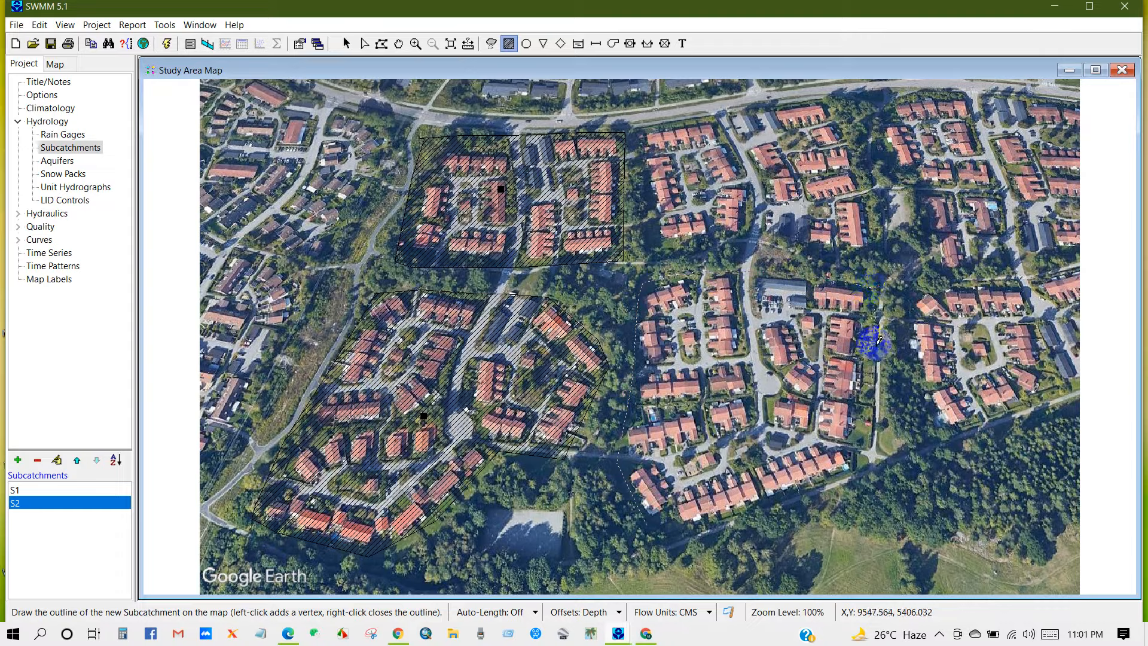
{"action": "left_click", "coordinate": [872, 407]}
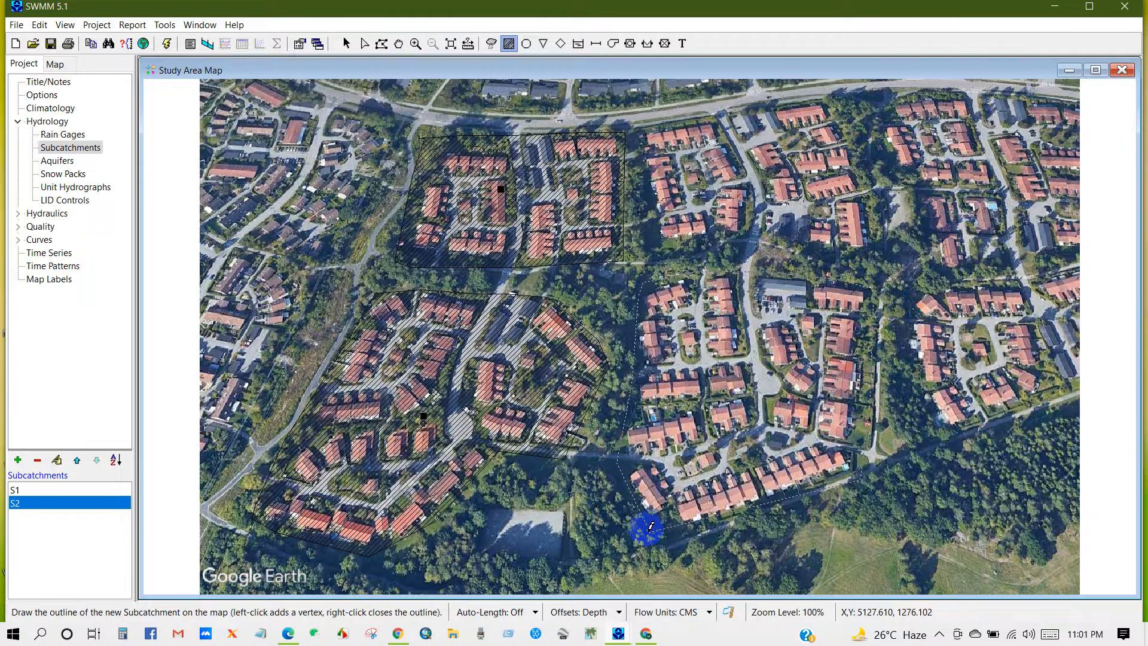
{"action": "right_click", "coordinate": [649, 528]}
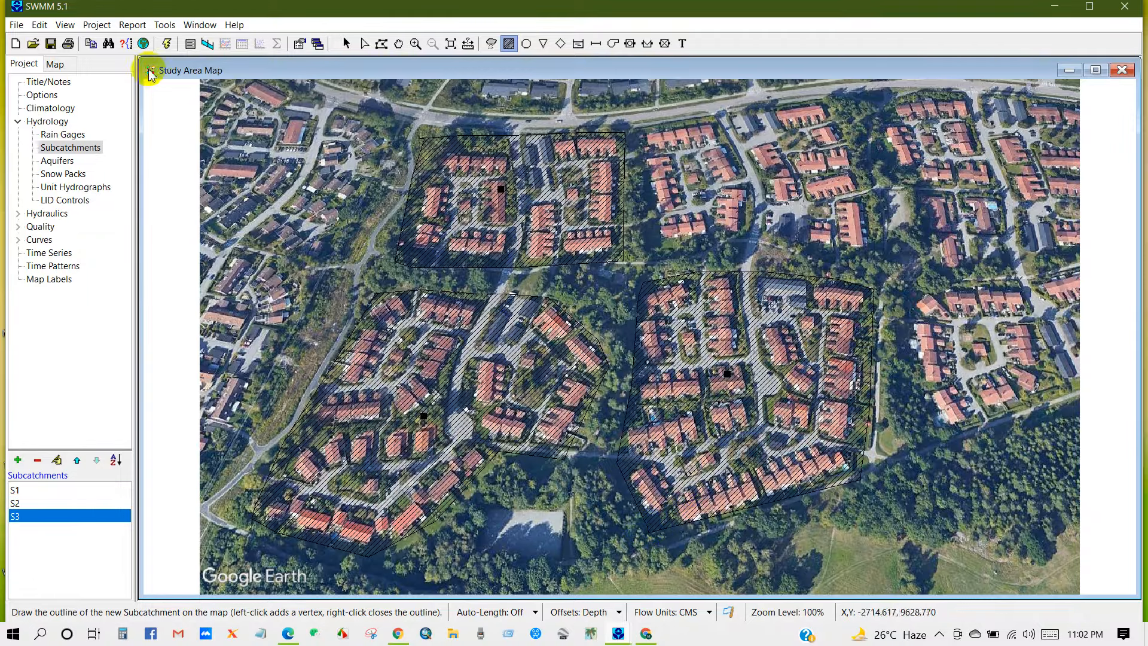
Step: Unload the aerial backdrop image from the study area map and switch to object selection mode
{"action": "left_click", "coordinate": [67, 26]}
{"action": "mouse_move", "coordinate": [90, 55]}
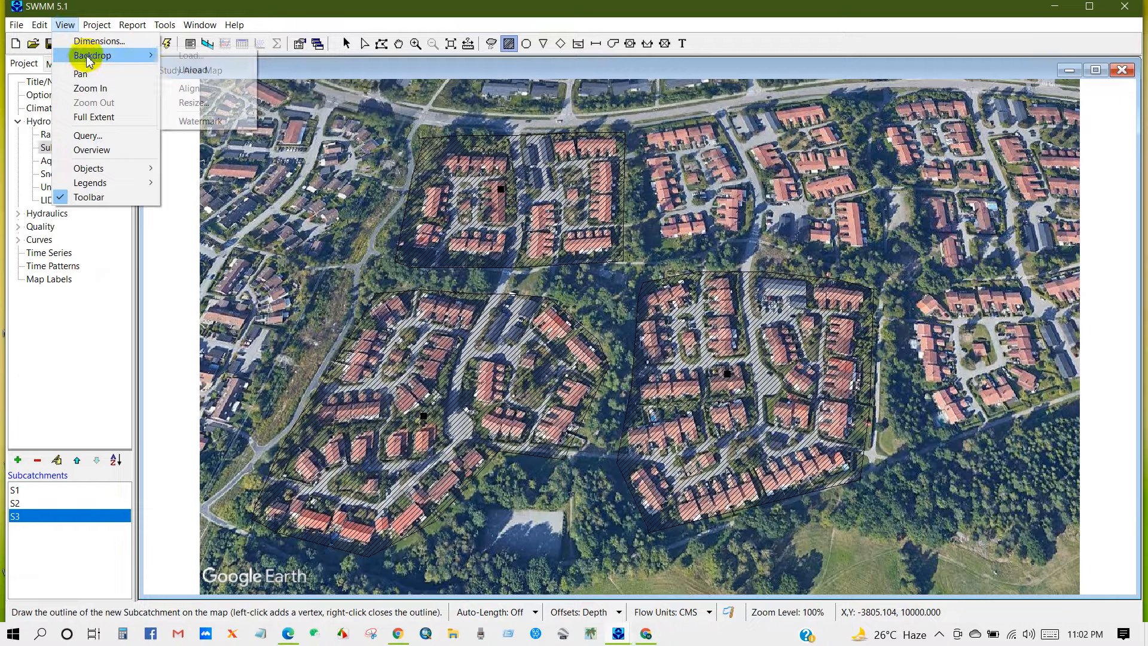
{"action": "left_click", "coordinate": [176, 70]}
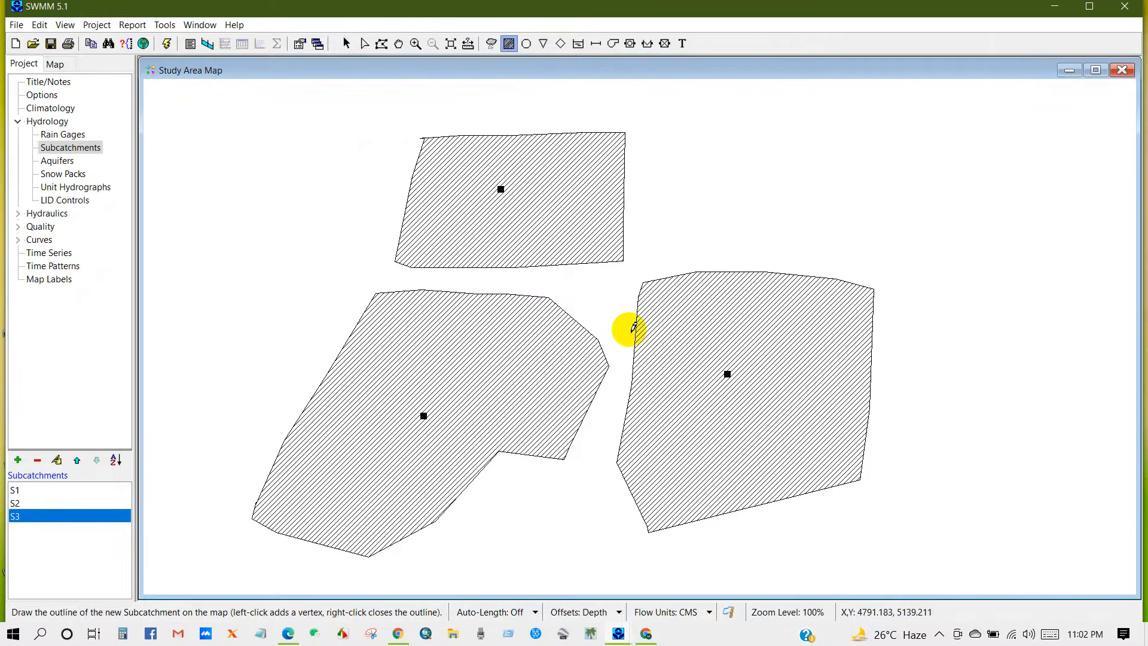
{"action": "left_click", "coordinate": [347, 44]}
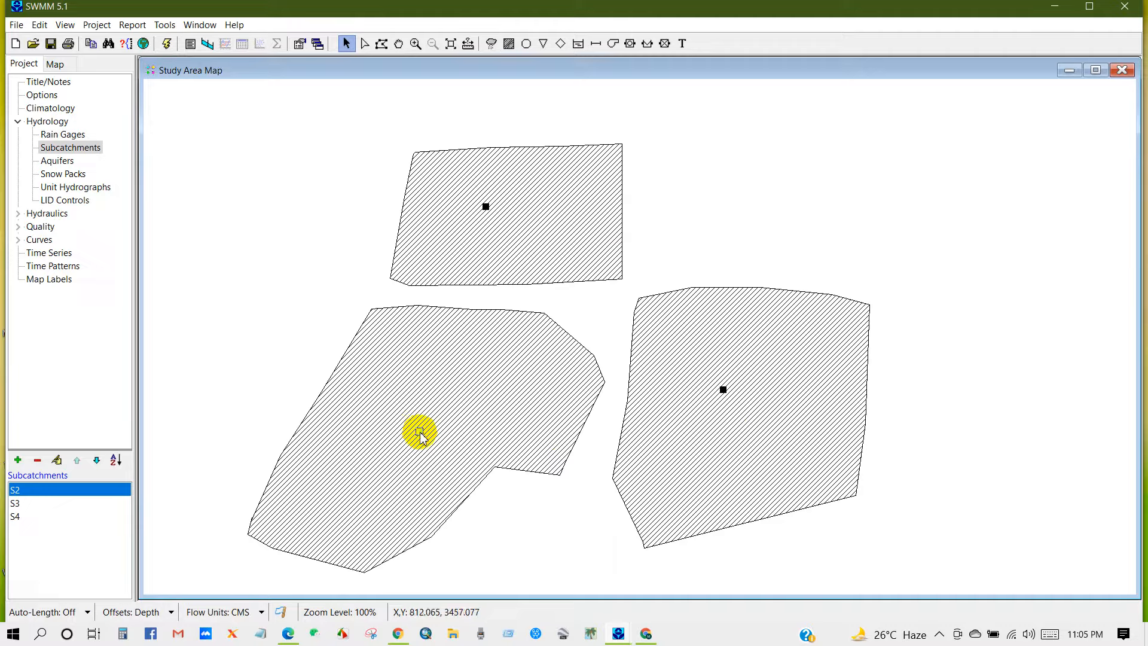
Step: Set the subcatchment fill style to Solid in the map display options and apply it
{"action": "right_click", "coordinate": [420, 433]}
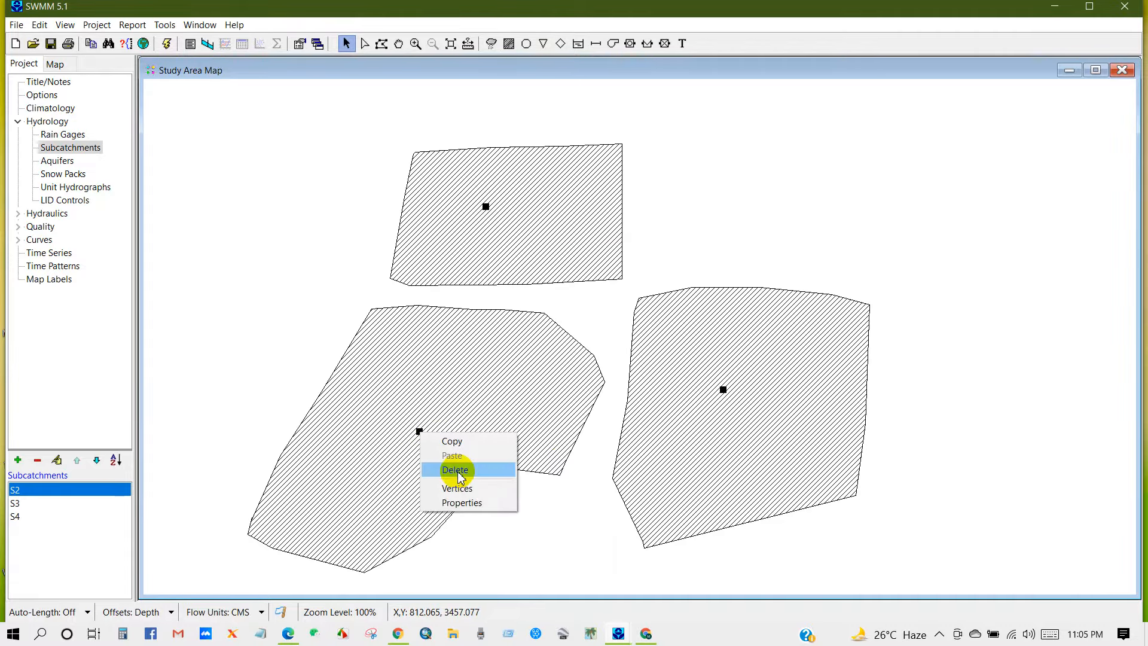
{"action": "left_click", "coordinate": [441, 363]}
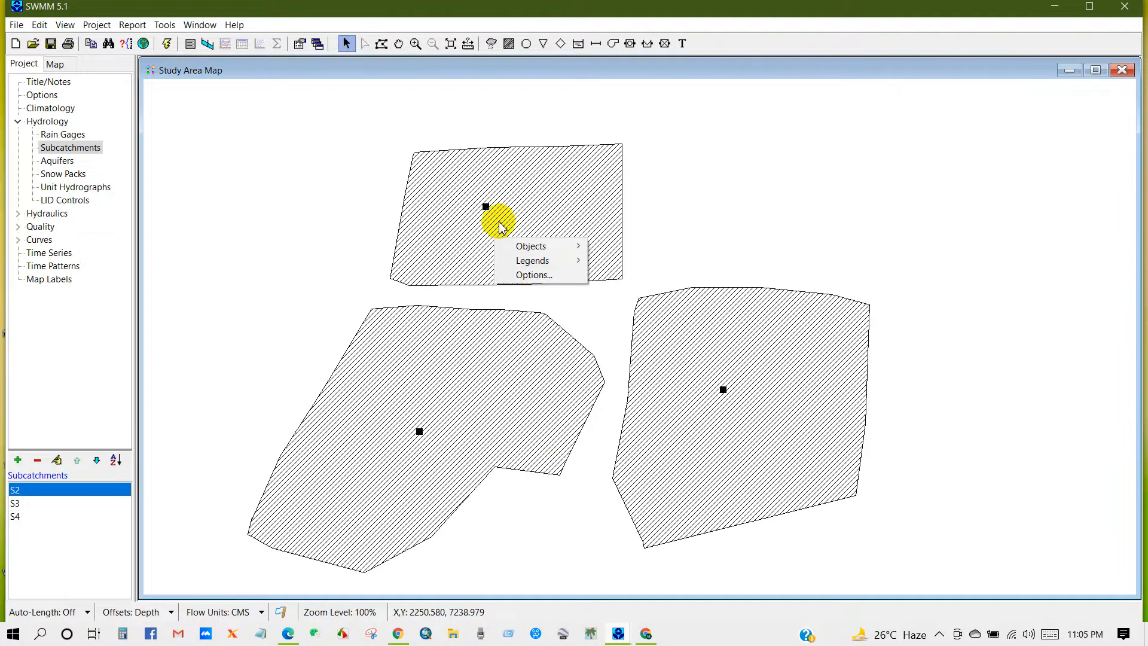
{"action": "left_click", "coordinate": [527, 276]}
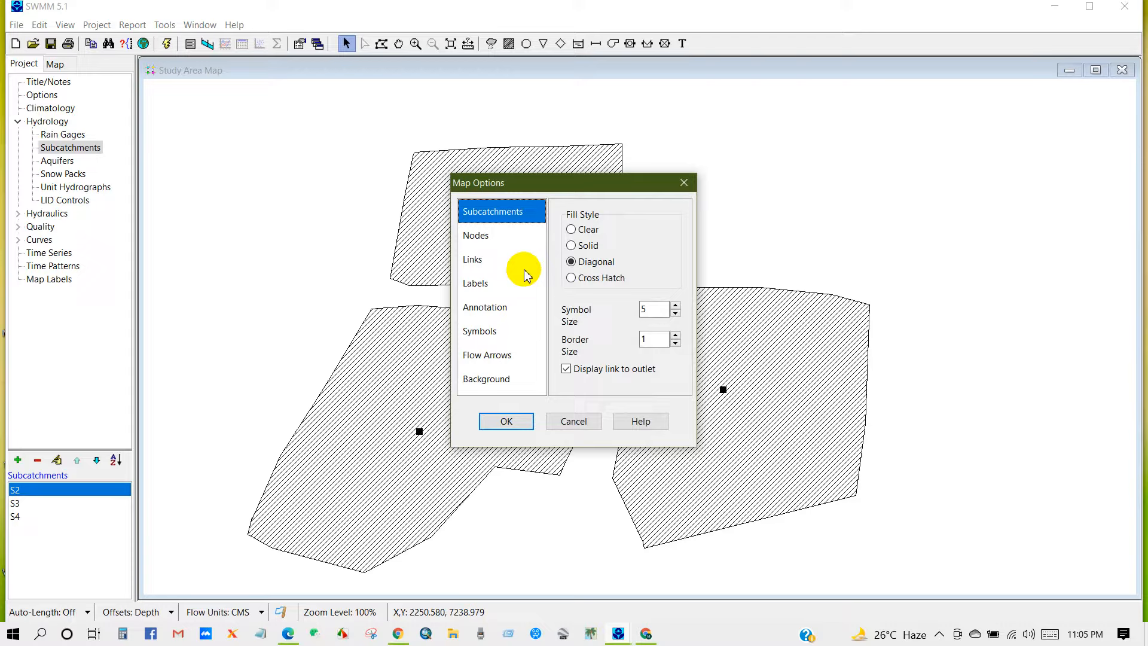
{"action": "left_click_drag", "start_coordinate": [552, 180], "coordinate": [753, 119]}
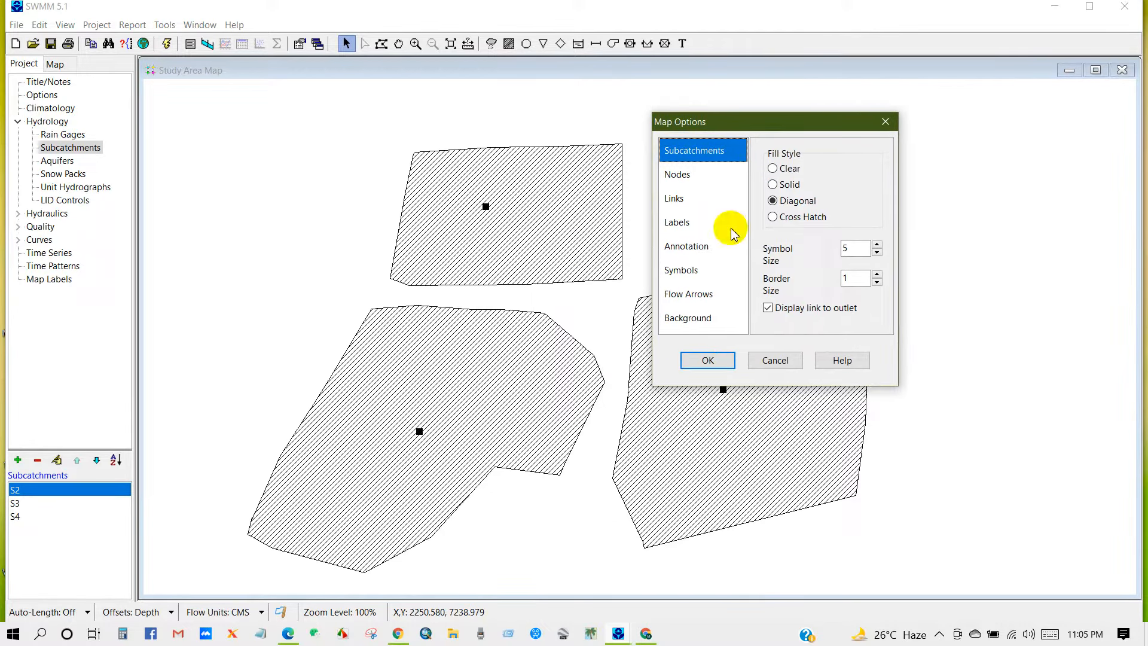
{"action": "left_click", "coordinate": [774, 186]}
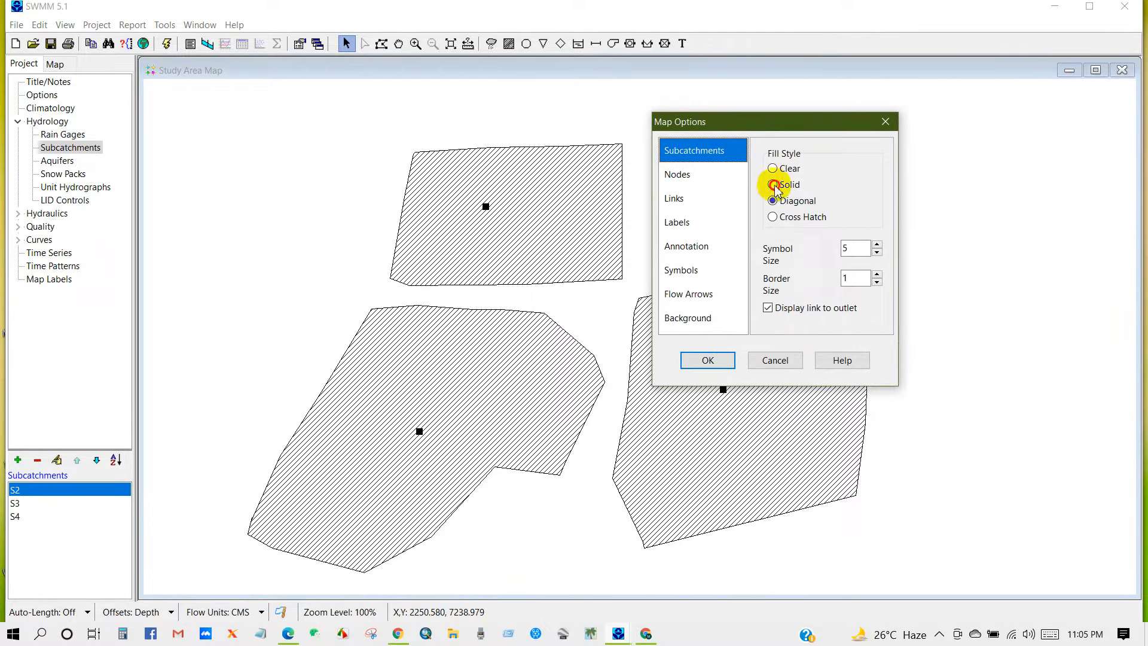
{"action": "left_click", "coordinate": [709, 362]}
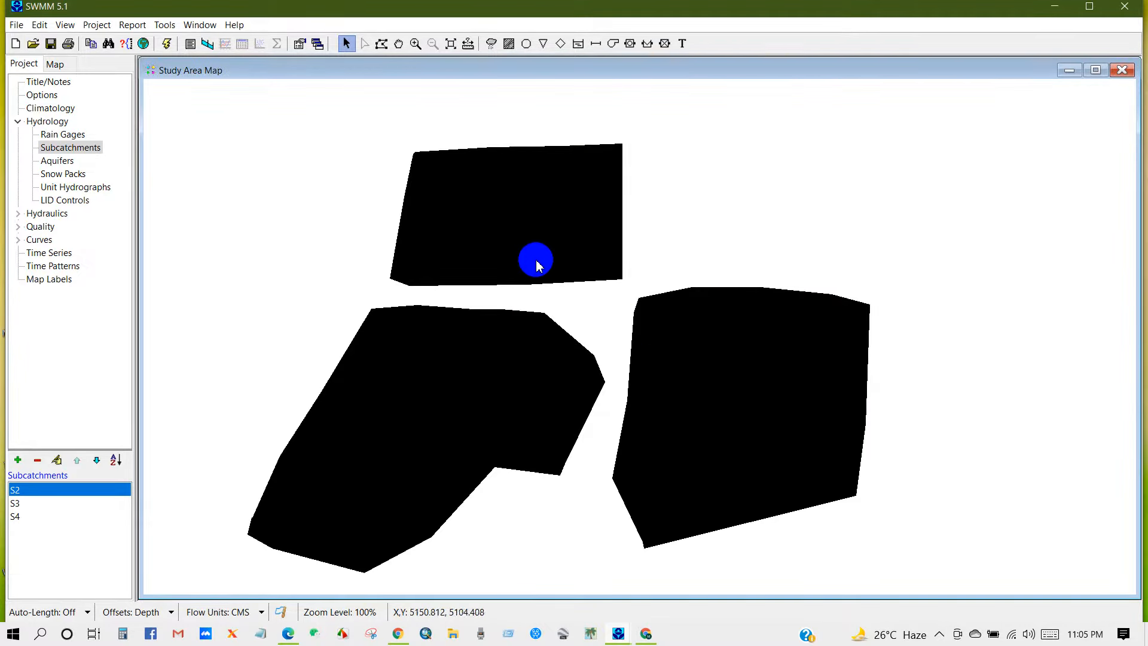
Step: Change the subcatchment fill style on the map to Cross Hatch
{"action": "right_click", "coordinate": [517, 224]}
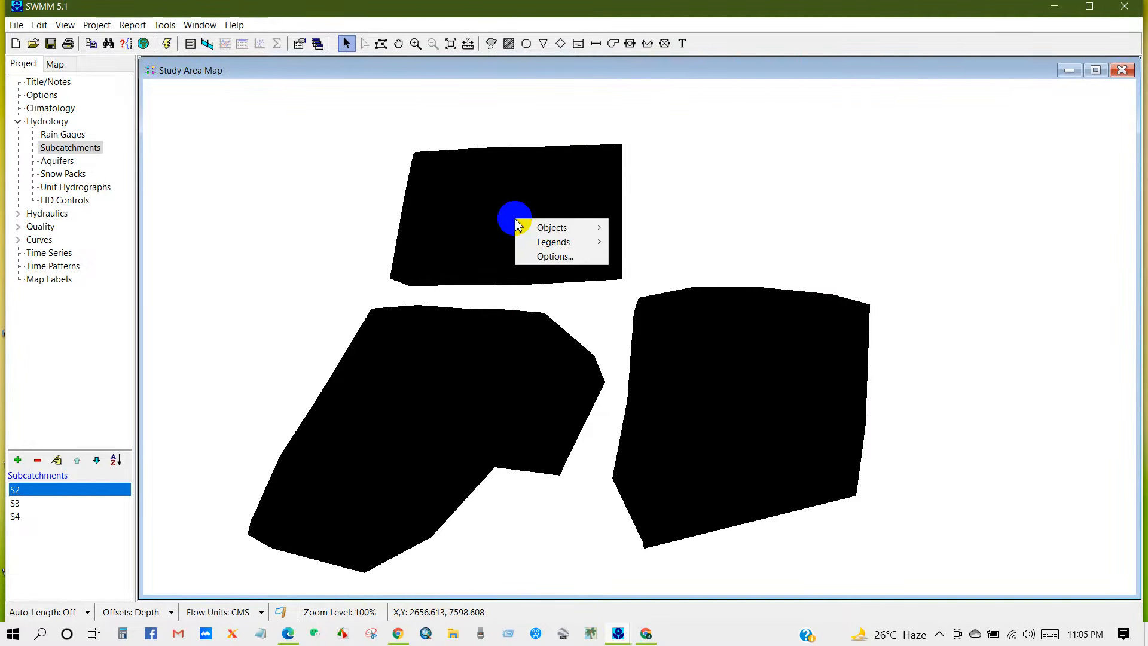
{"action": "left_click", "coordinate": [547, 255]}
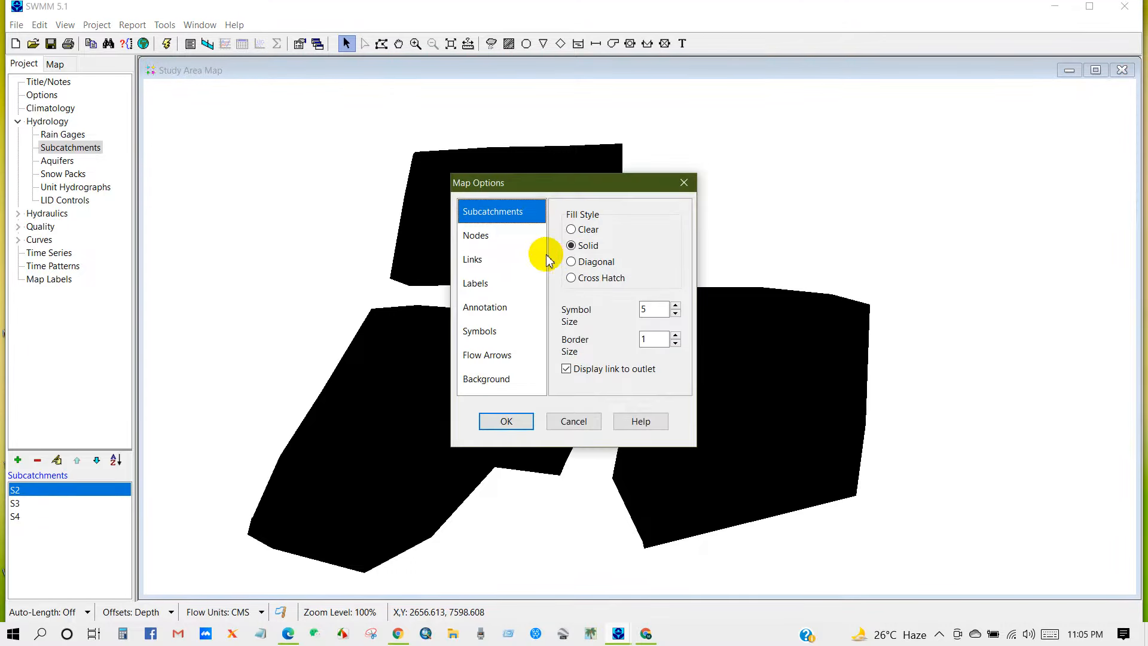
{"action": "left_click", "coordinate": [572, 279]}
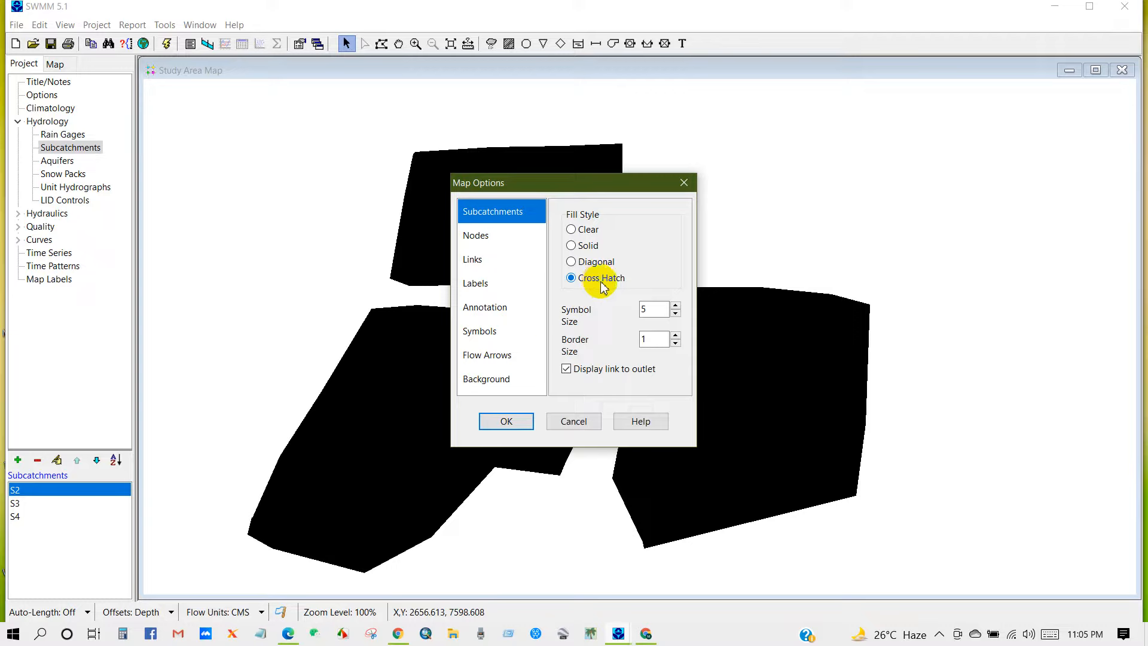
{"action": "left_click", "coordinate": [510, 419]}
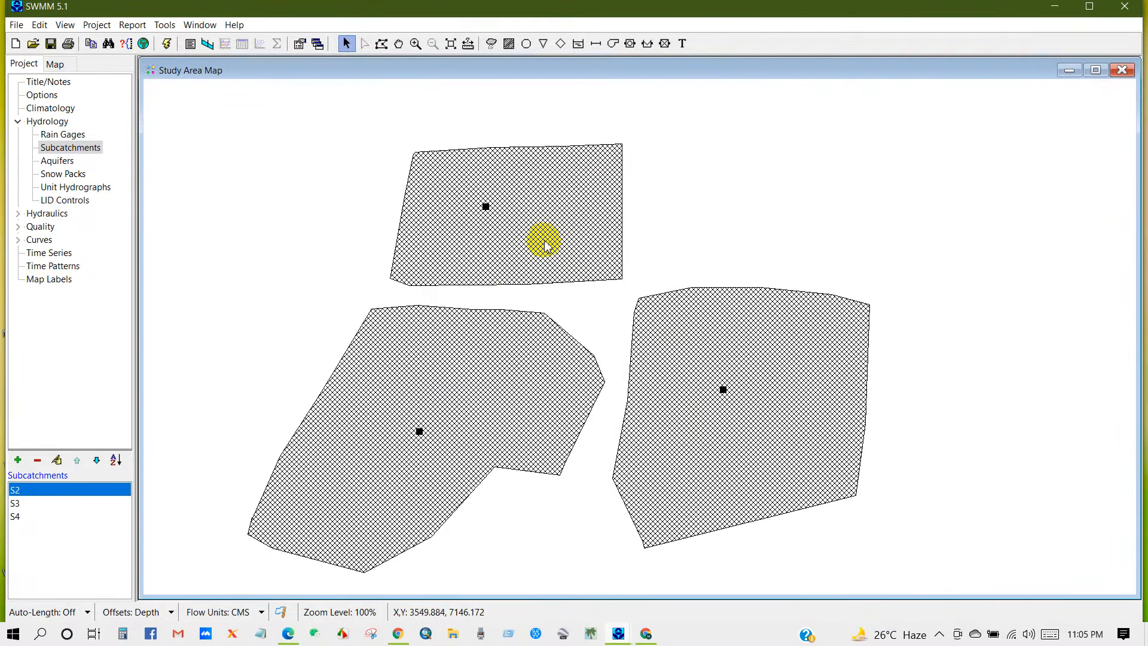
Step: Set the subcatchment fill style to Diagonal, with symbol size 6 and border size 2
{"action": "right_click", "coordinate": [520, 232]}
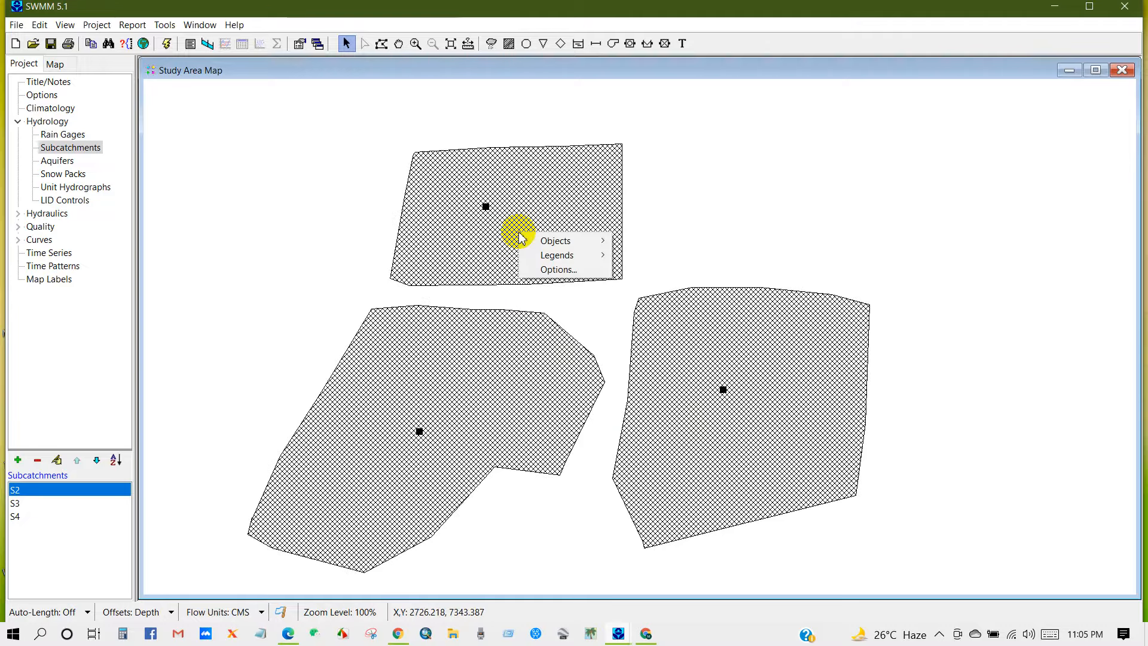
{"action": "left_click", "coordinate": [548, 271]}
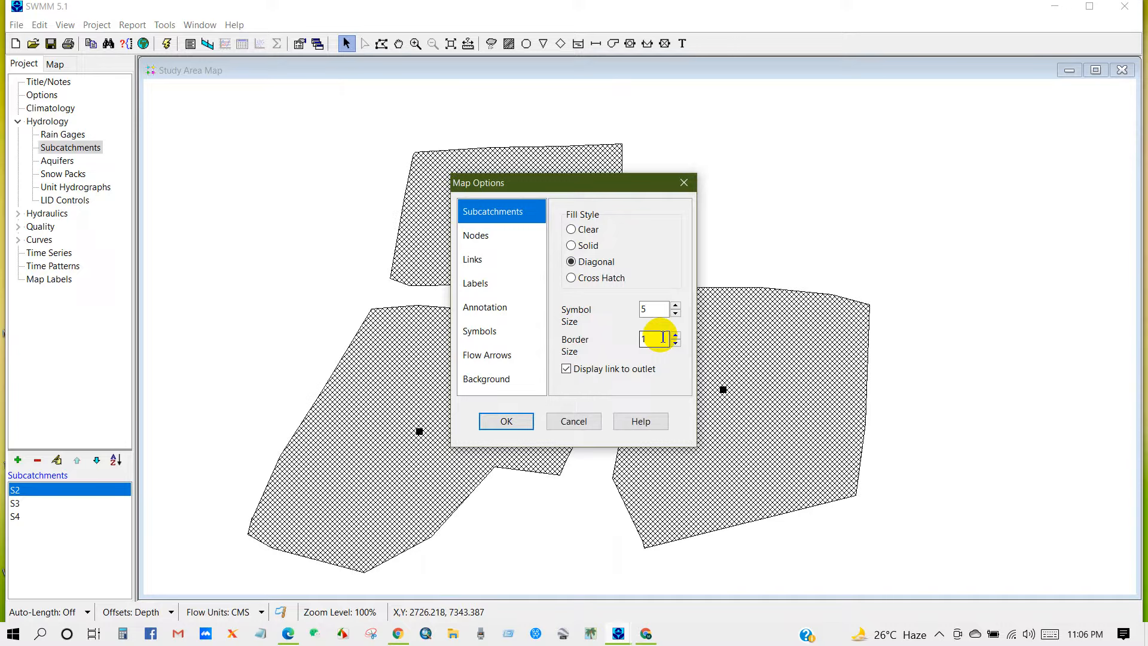
{"action": "left_click", "coordinate": [676, 335]}
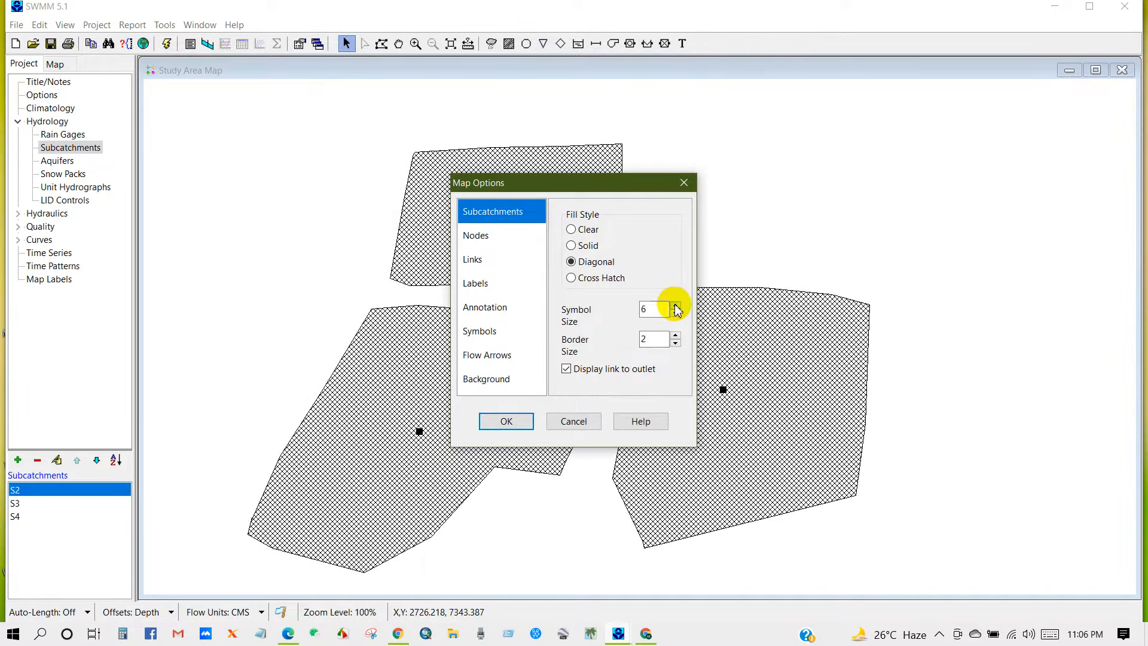
{"action": "left_click", "coordinate": [503, 420]}
Step: Turn on the subcatchment ID annotation on the map with a font size of 9
{"action": "right_click", "coordinate": [495, 214]}
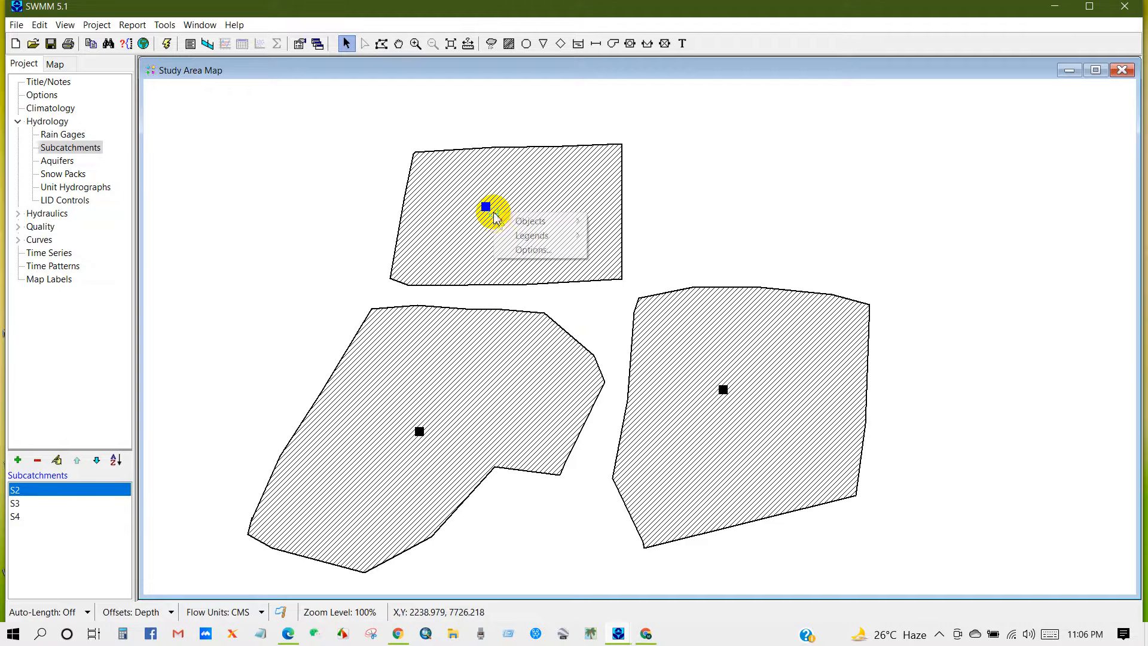
{"action": "left_click", "coordinate": [522, 250]}
{"action": "left_click", "coordinate": [488, 309]}
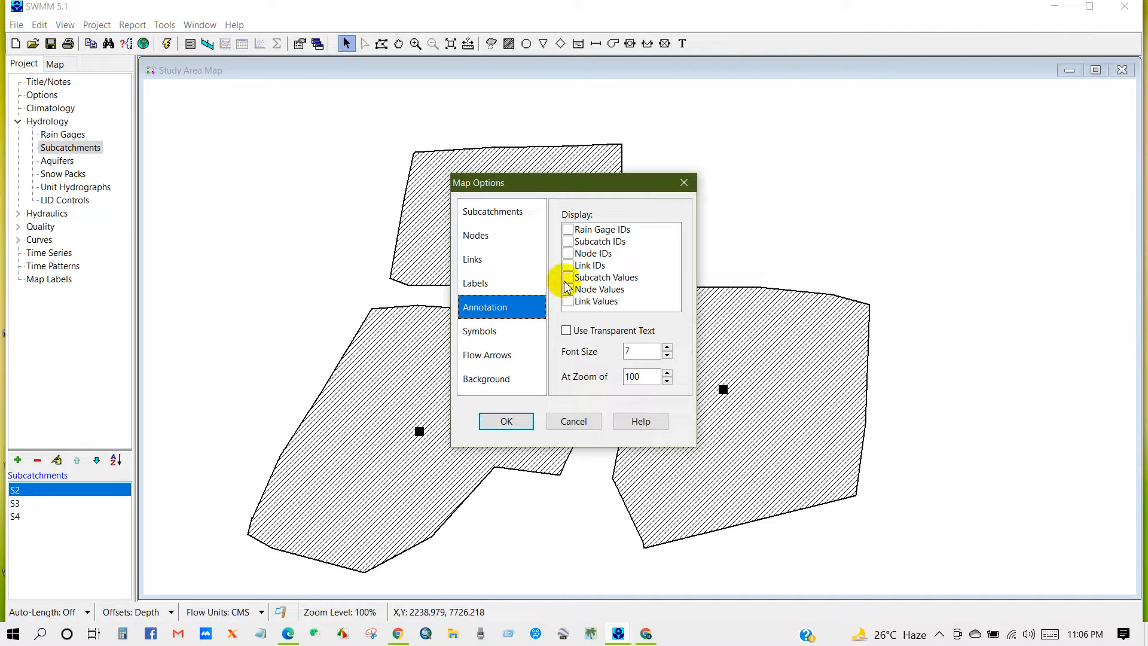
{"action": "left_click", "coordinate": [568, 242]}
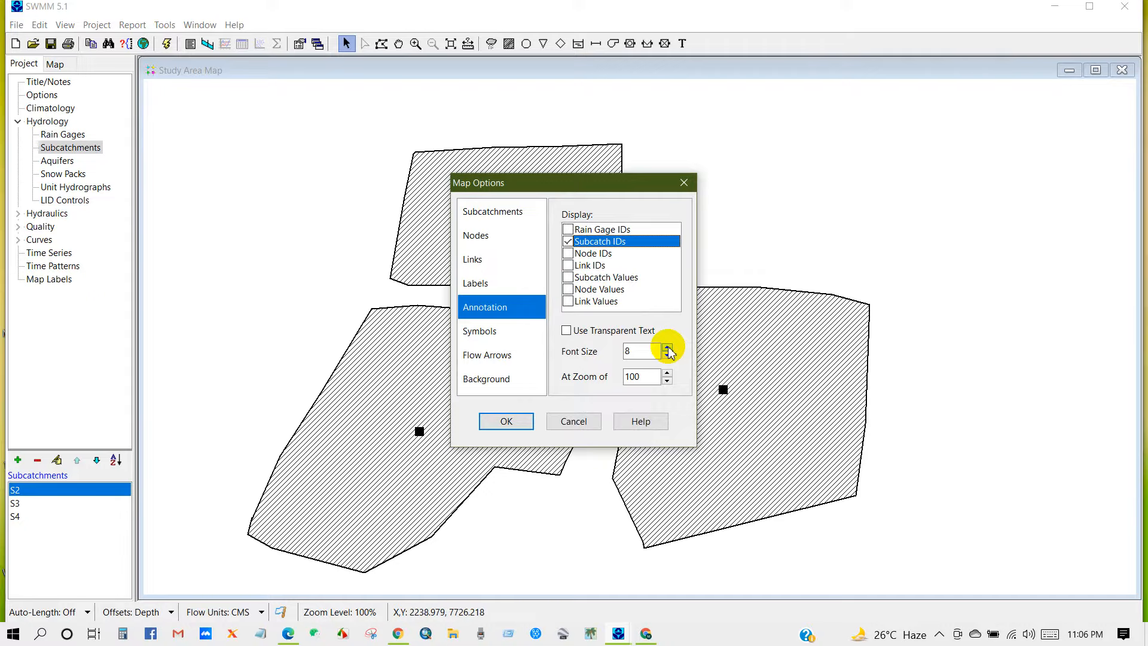
{"action": "left_click", "coordinate": [668, 348]}
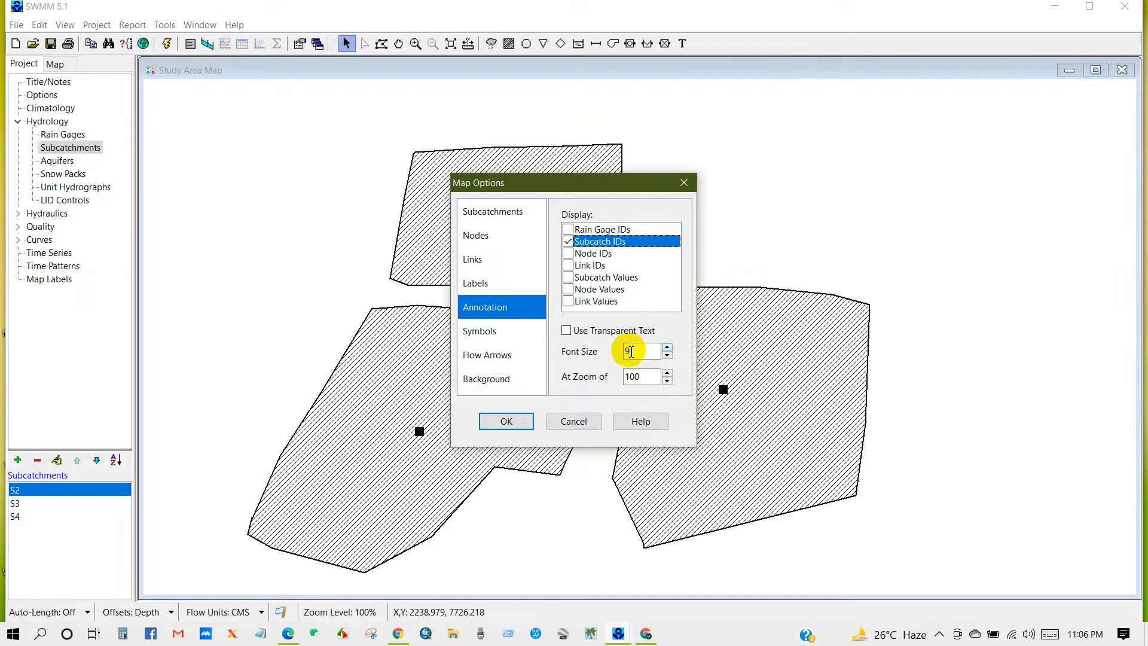
{"action": "left_click", "coordinate": [506, 424]}
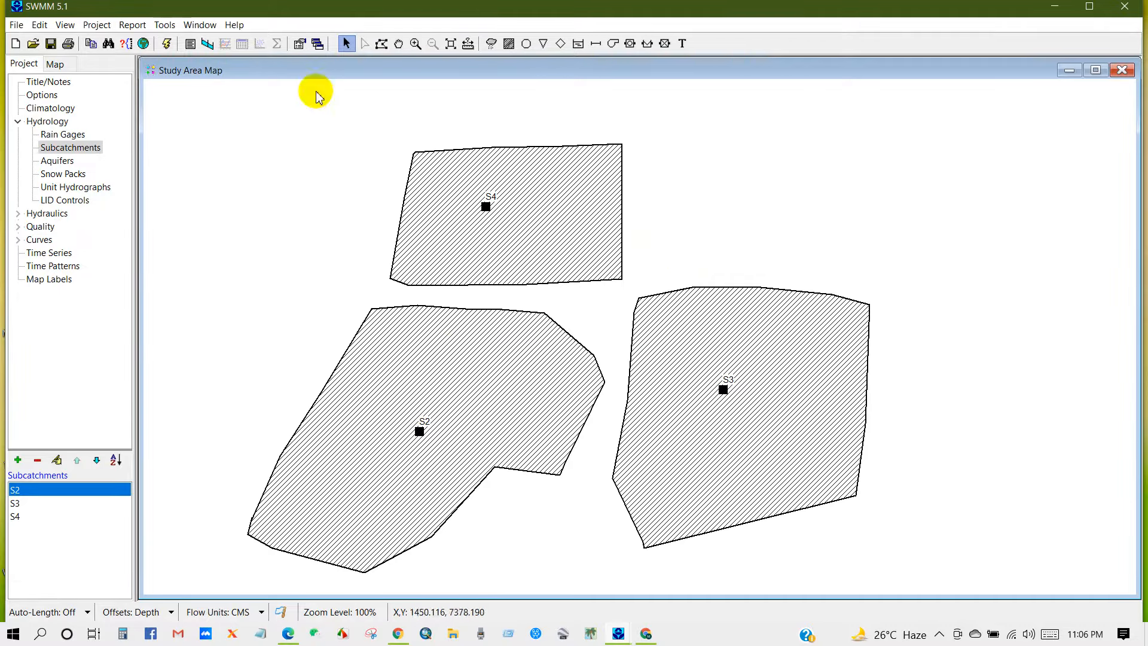
Step: Set the subcatchment symbol size to 7 and the border size to 1 in the map display options
{"action": "left_click", "coordinate": [167, 27]}
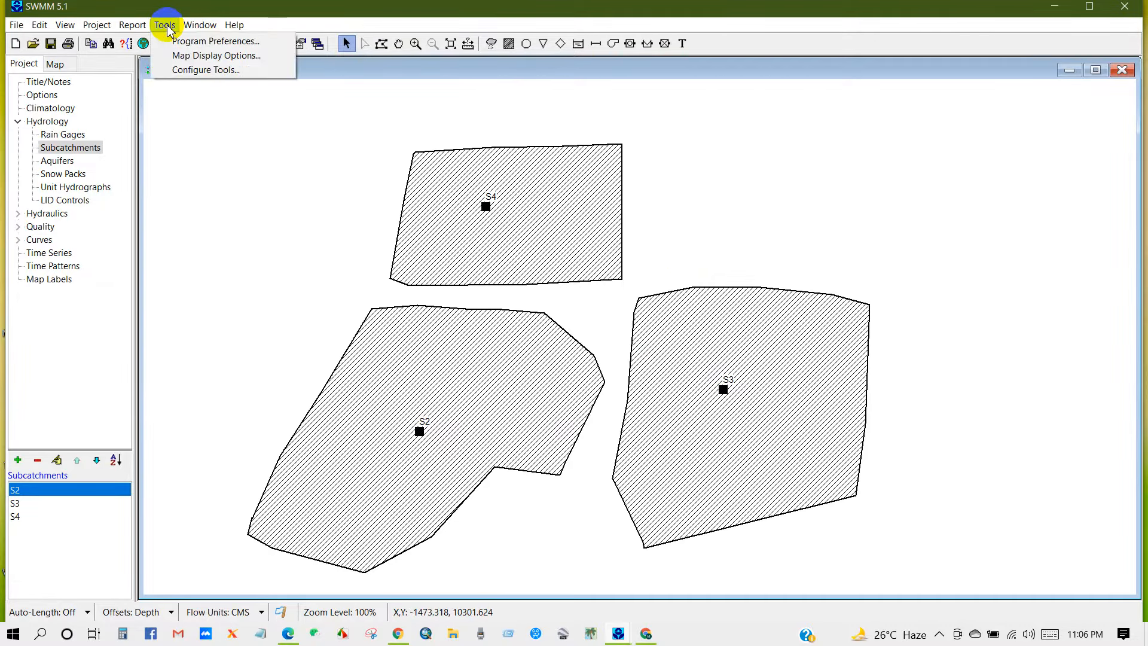
{"action": "left_click", "coordinate": [190, 58]}
{"action": "left_click", "coordinate": [485, 308]}
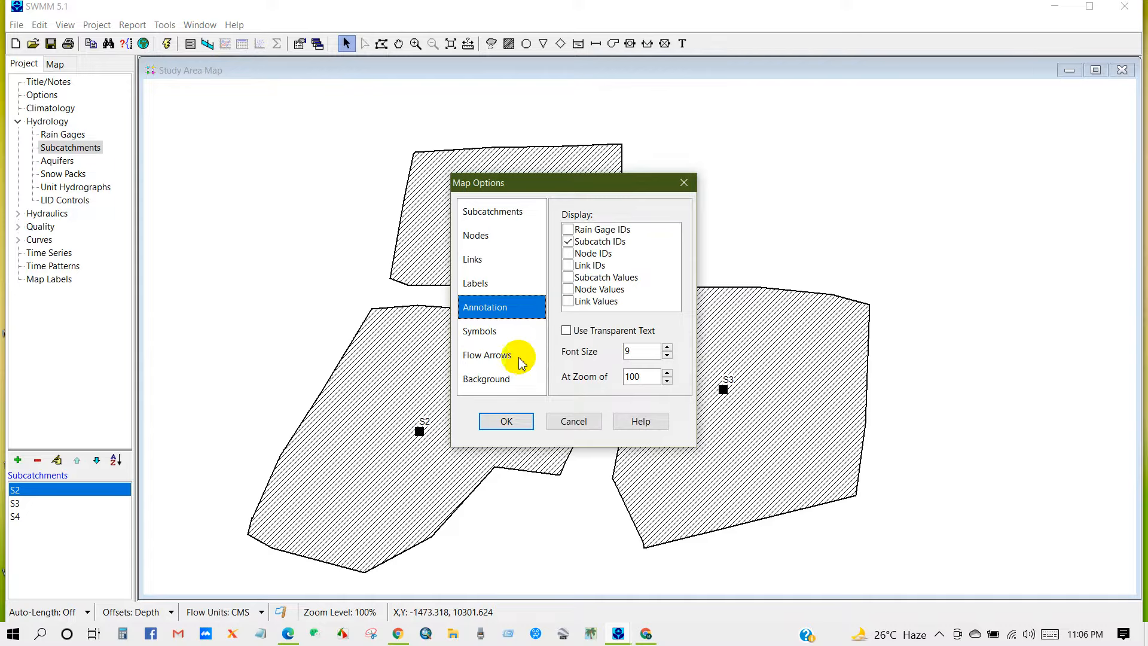
{"action": "left_click", "coordinate": [485, 212]}
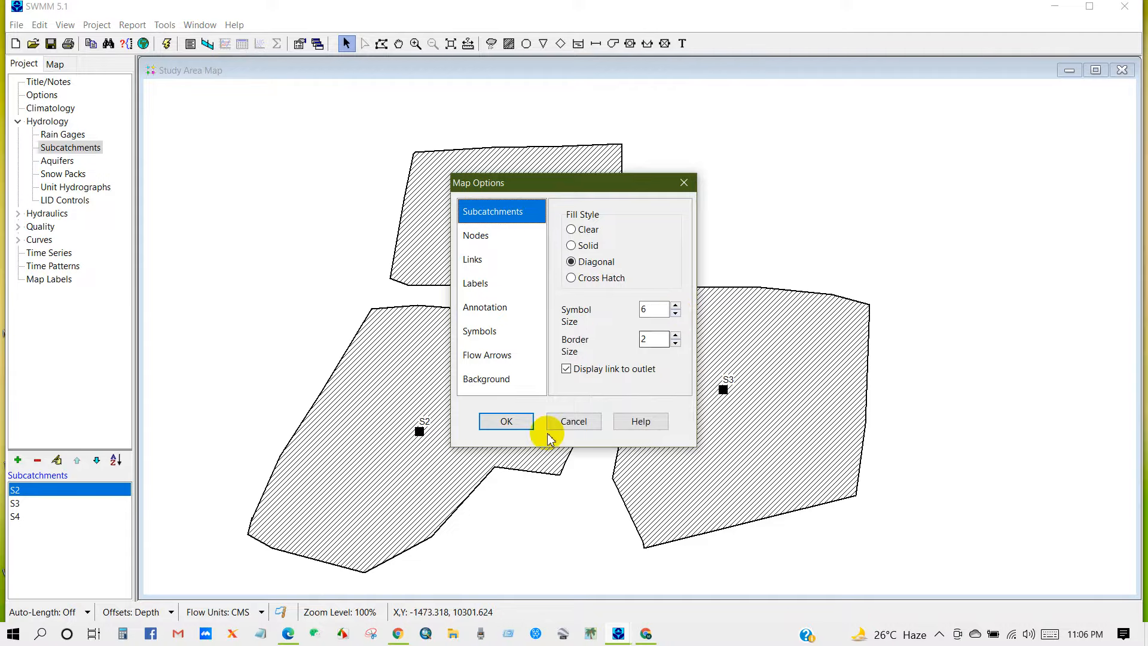
{"action": "left_click", "coordinate": [509, 422]}
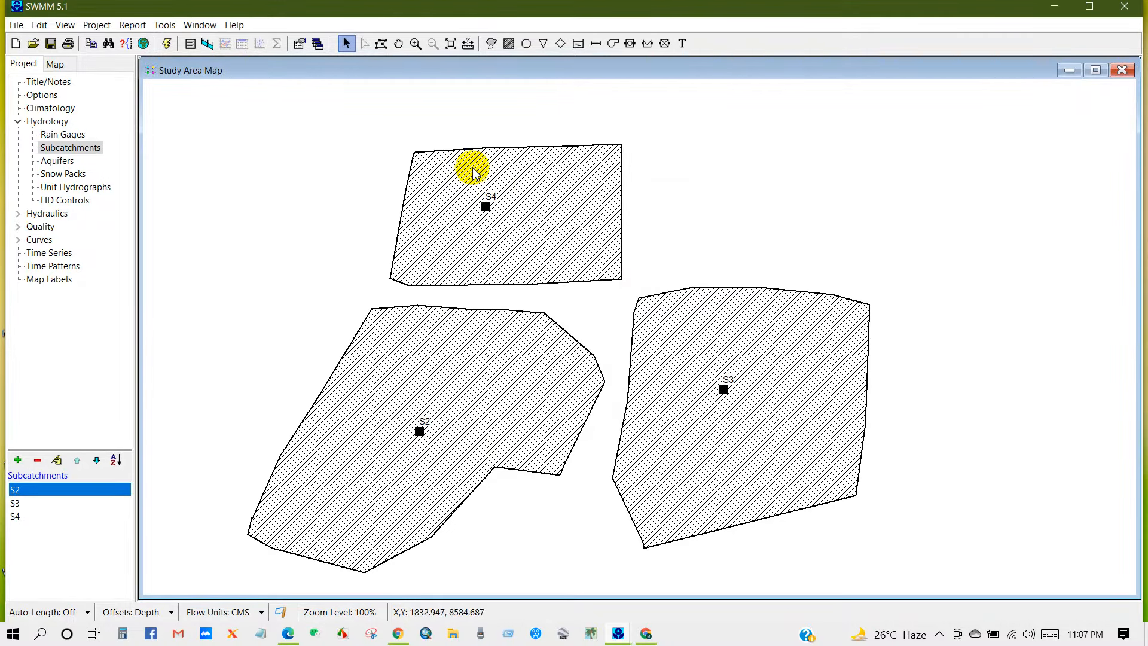
{"action": "left_click", "coordinate": [164, 24]}
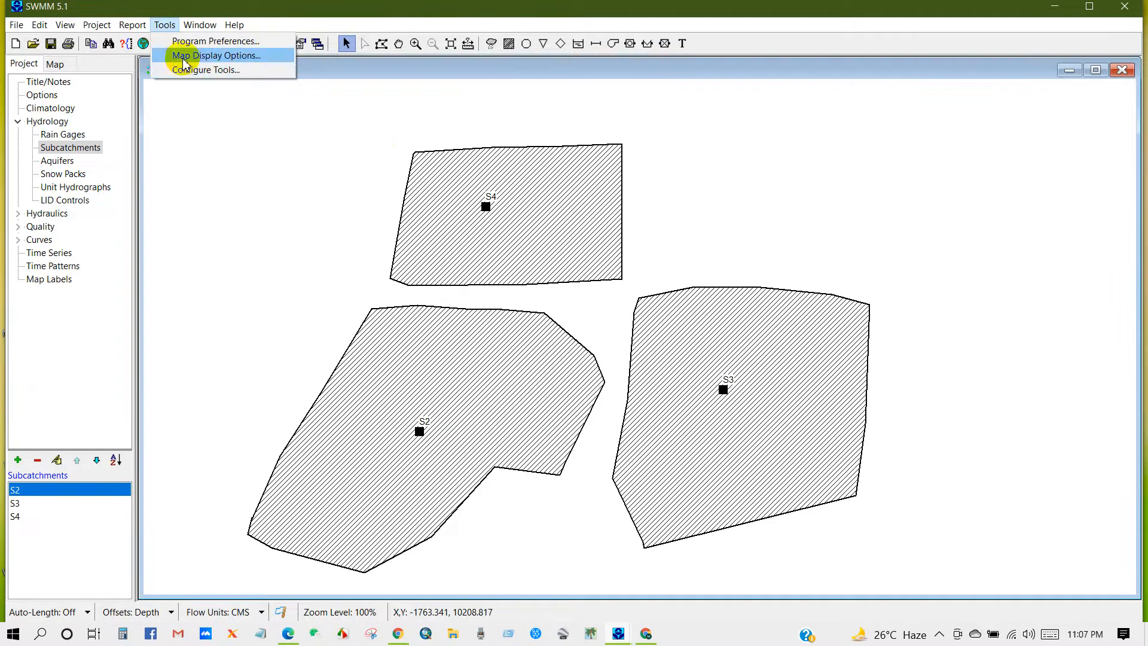
{"action": "left_click", "coordinate": [184, 56]}
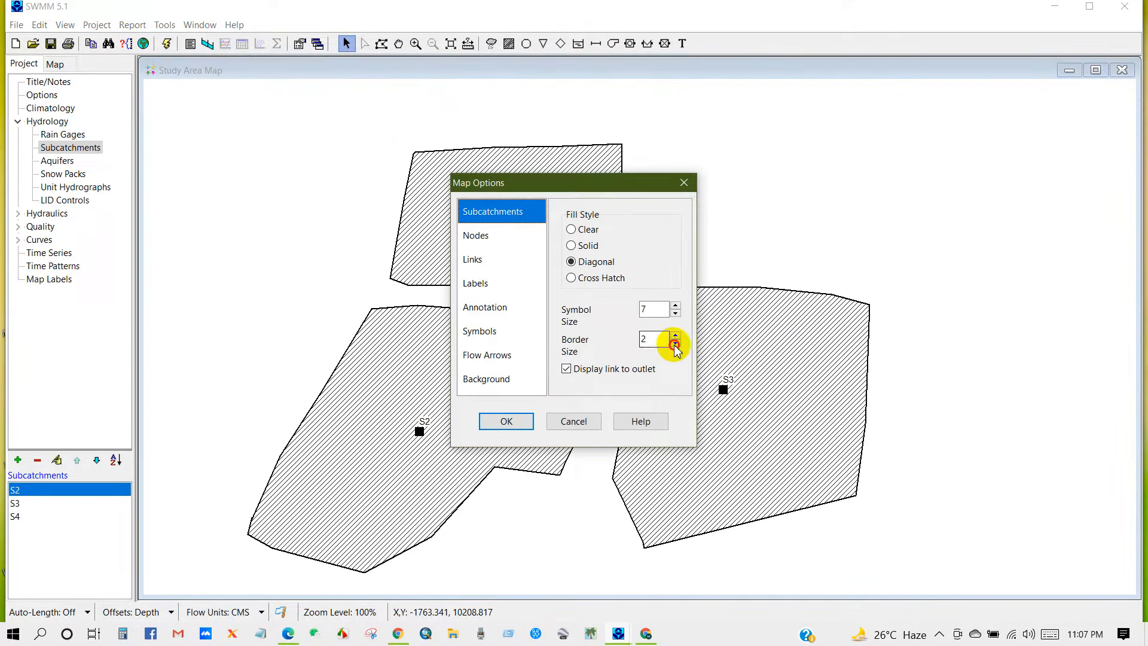
{"action": "left_click", "coordinate": [507, 421]}
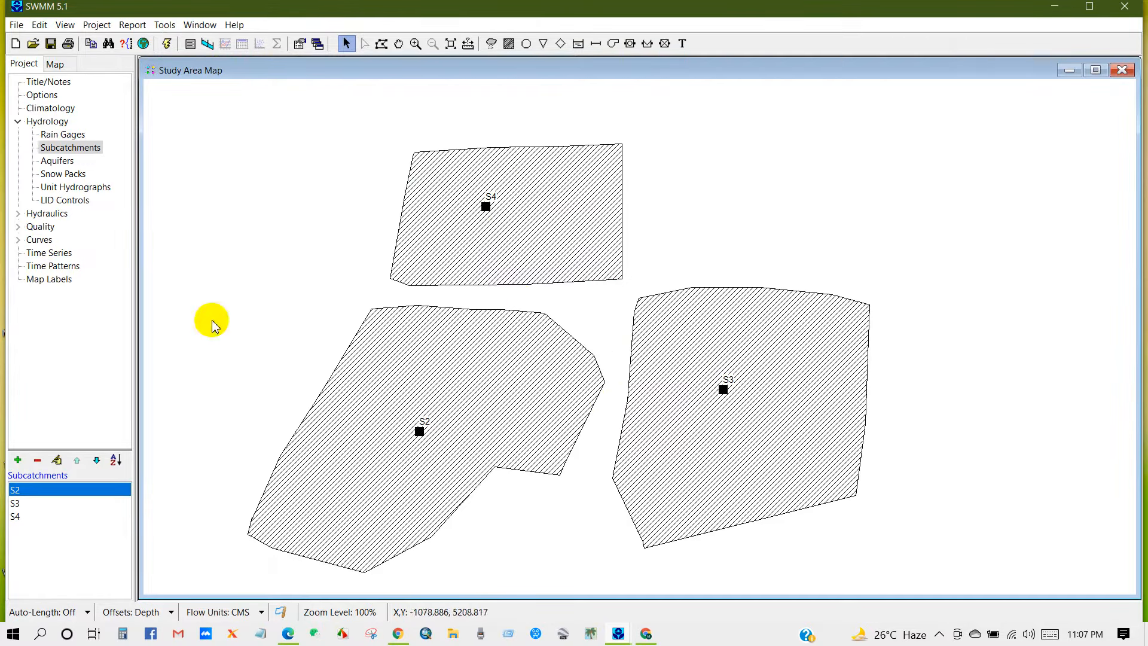
Step: Add a map label reading "Building 1" inside the northern subcatchment, to the upper right of the S4 marker
{"action": "left_click", "coordinate": [40, 280]}
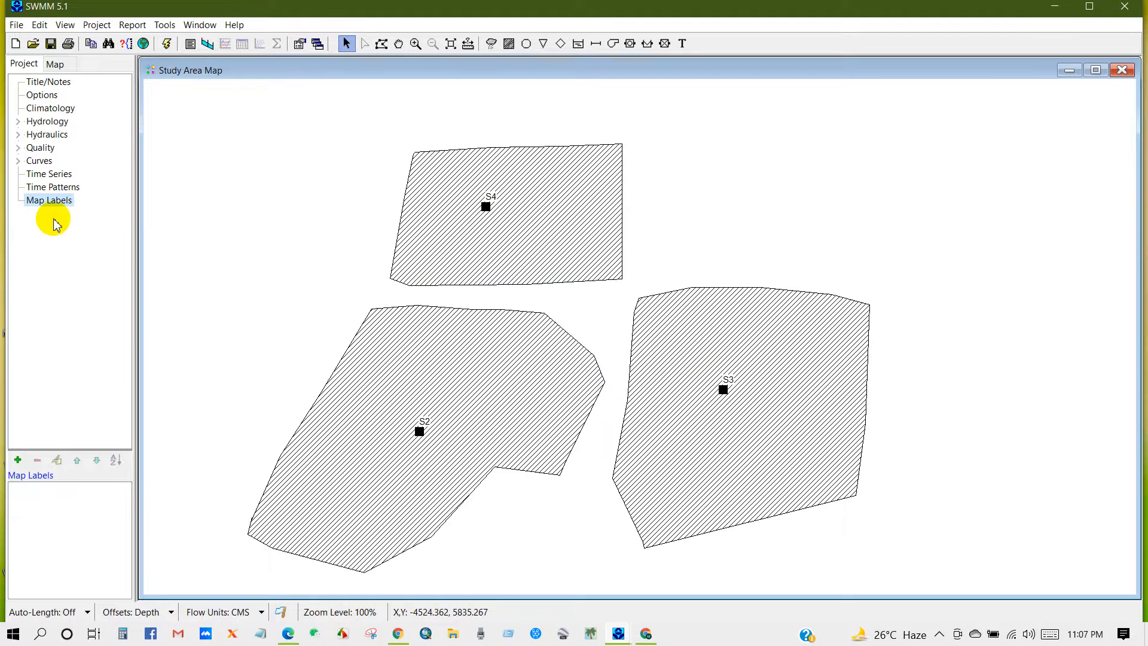
{"action": "left_click", "coordinate": [18, 460]}
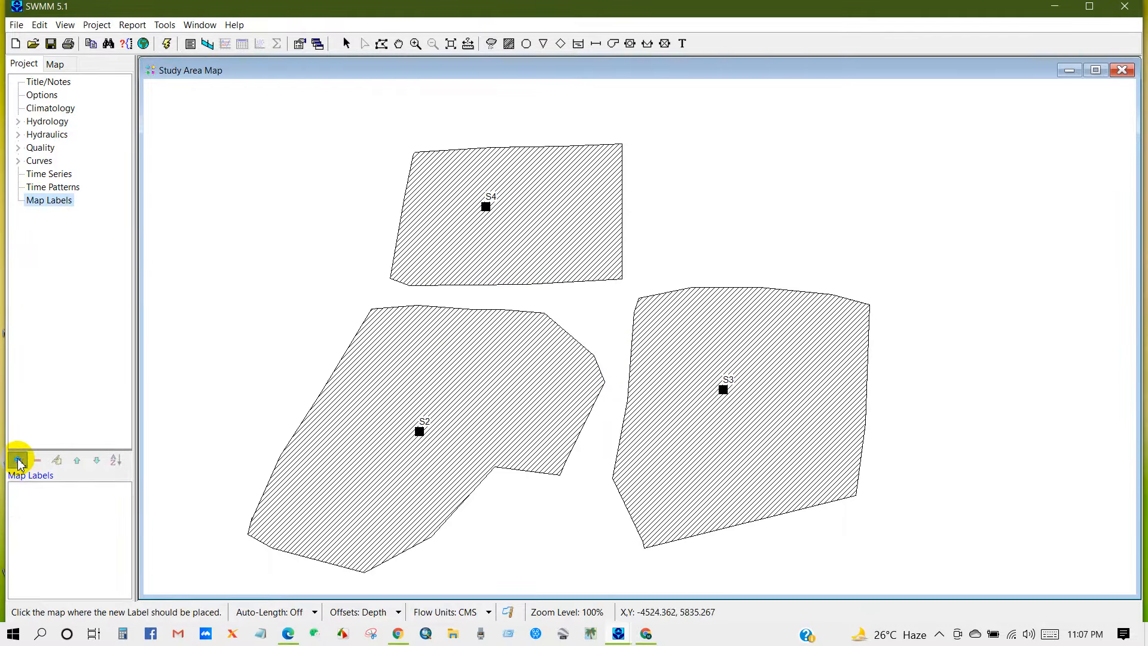
{"action": "left_click", "coordinate": [534, 180]}
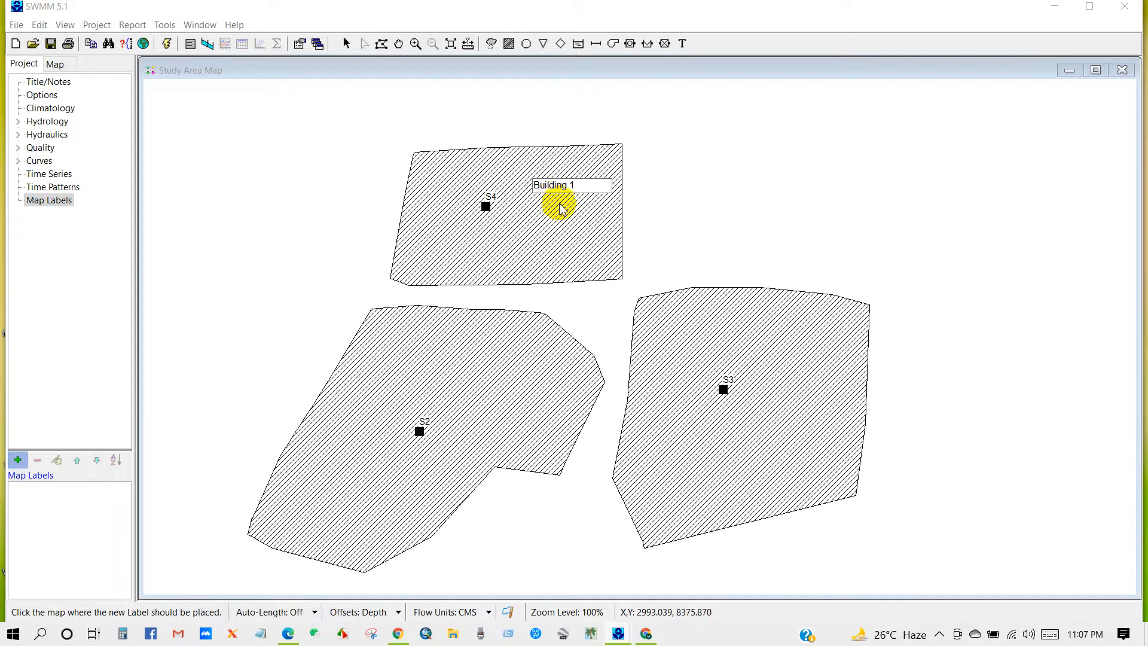
{"action": "key", "text": "Return"}
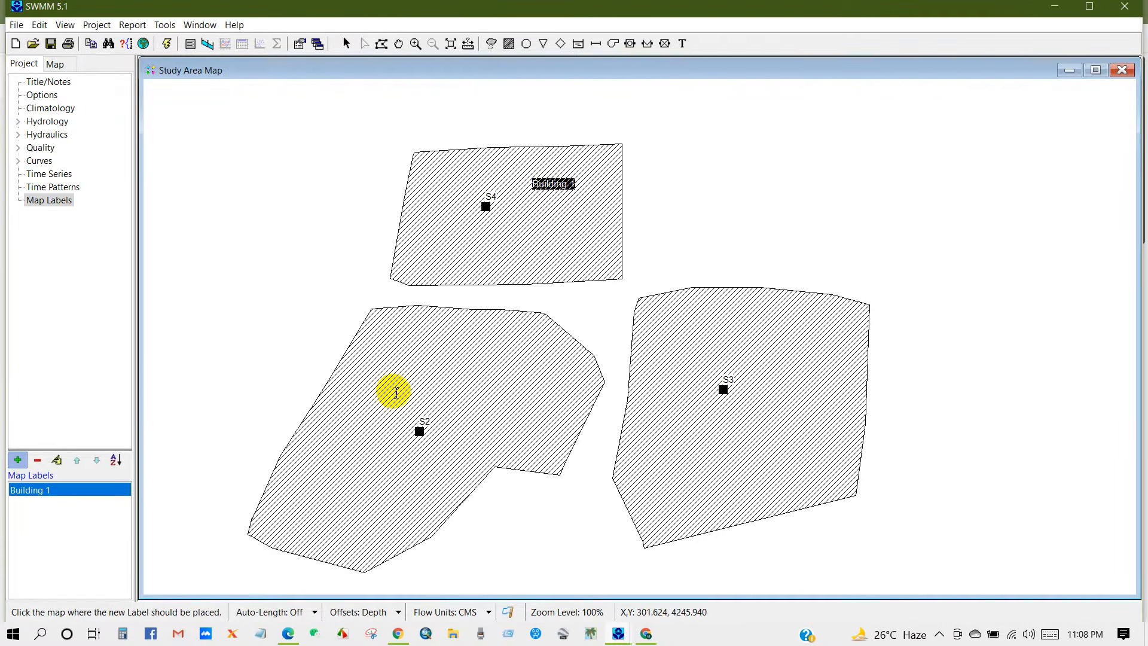
Step: Add a map label reading "Building 2" inside the southwestern subcatchment, above the S2 marker
{"action": "left_click", "coordinate": [40, 201]}
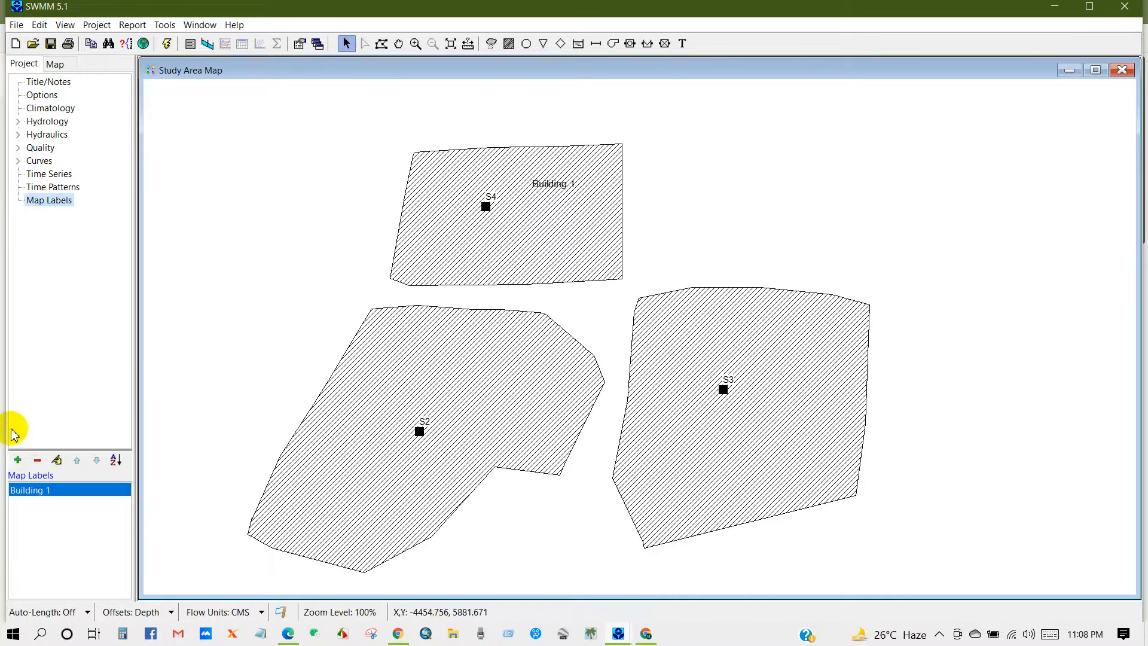
{"action": "left_click", "coordinate": [17, 460]}
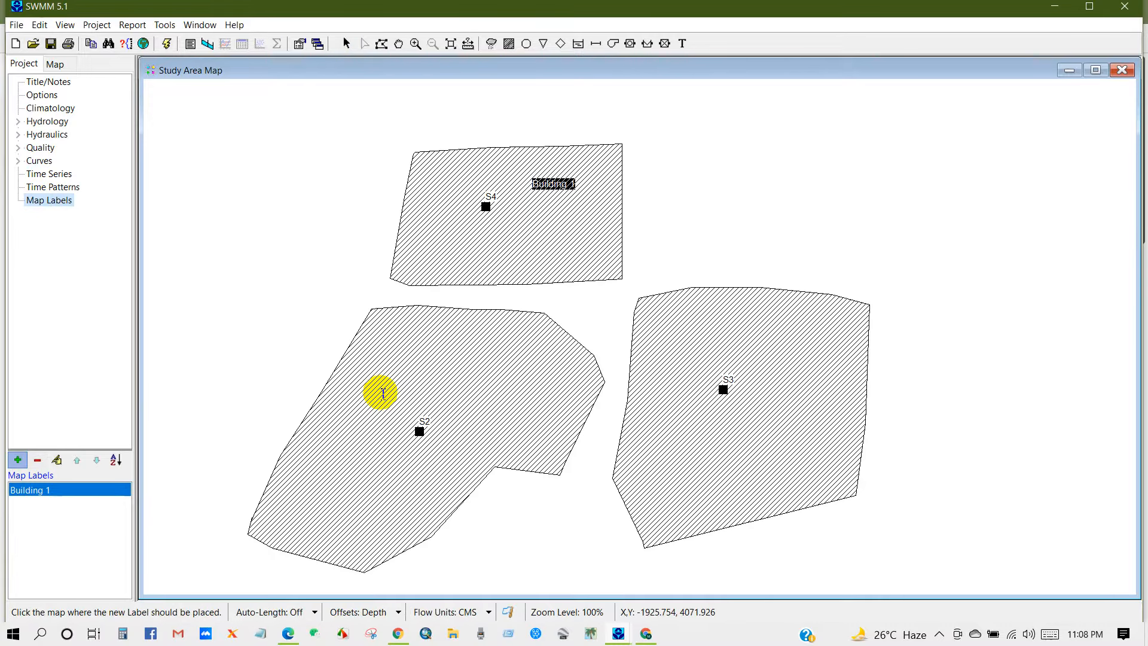
{"action": "left_click", "coordinate": [436, 366]}
{"action": "type", "text": "Bui"}
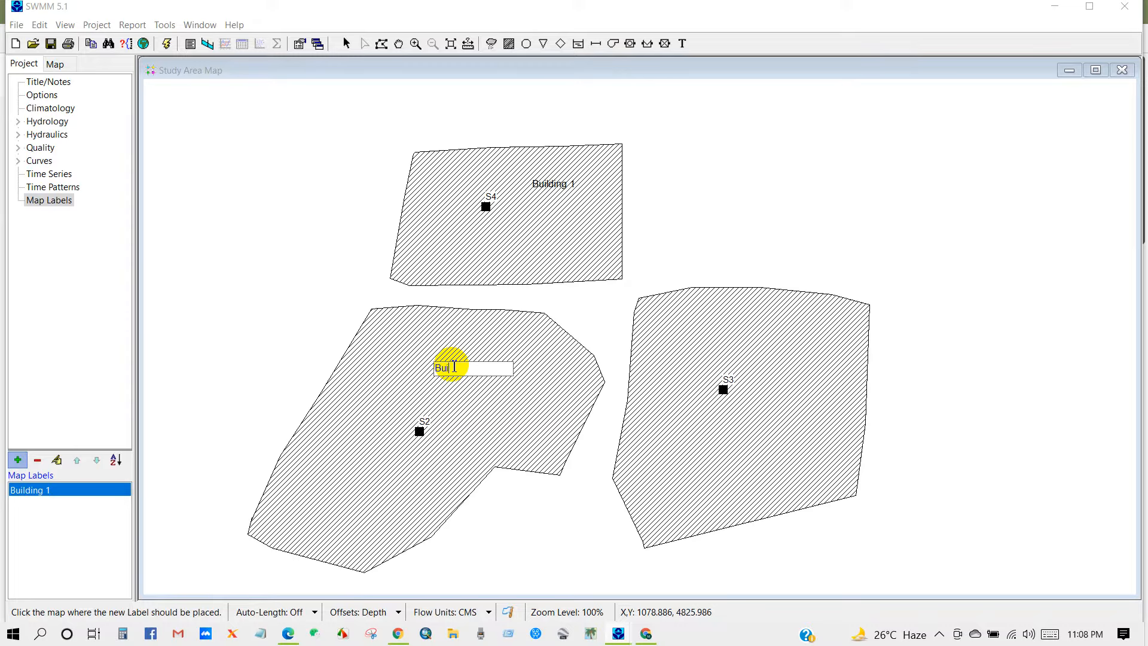
{"action": "type", "text": "lding 2"}
{"action": "key", "text": "Return"}
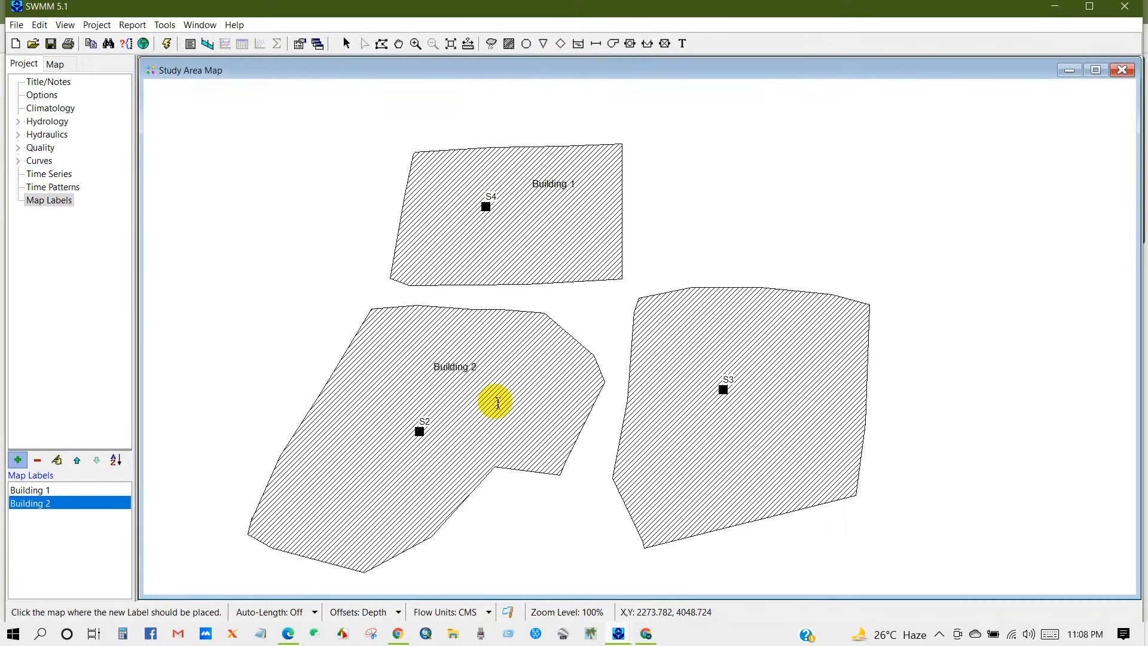
Step: Add a map label reading "Building 3" inside the eastern subcatchment, just below the S3 marker
{"action": "left_click", "coordinate": [700, 426]}
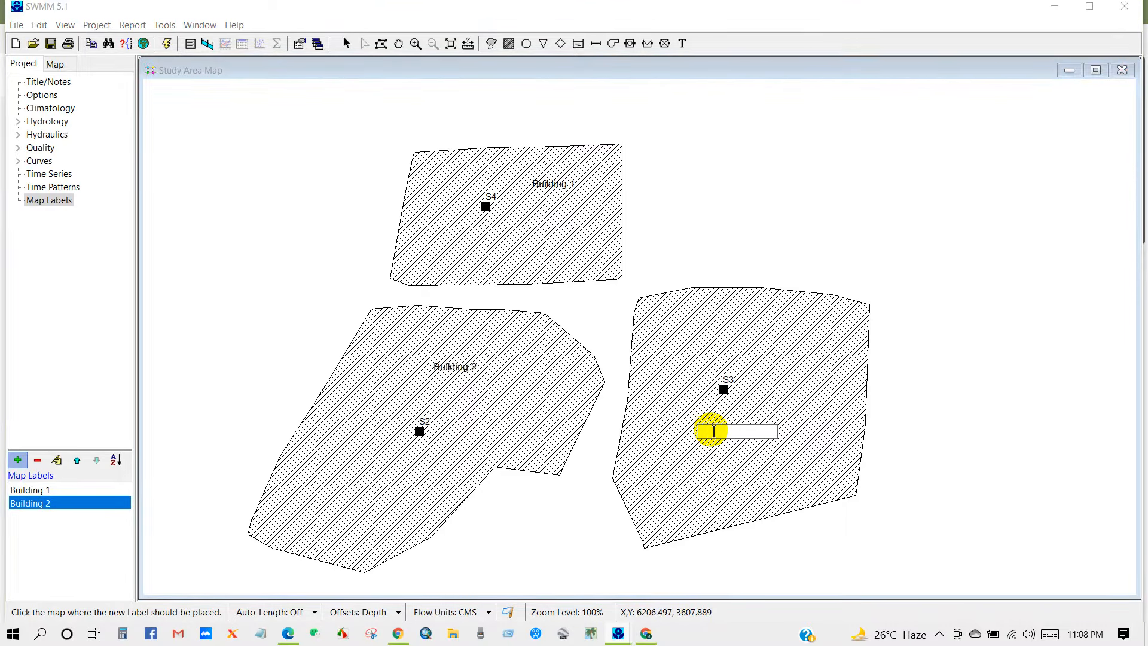
{"action": "type", "text": "Building 3"}
{"action": "key", "text": "Return"}
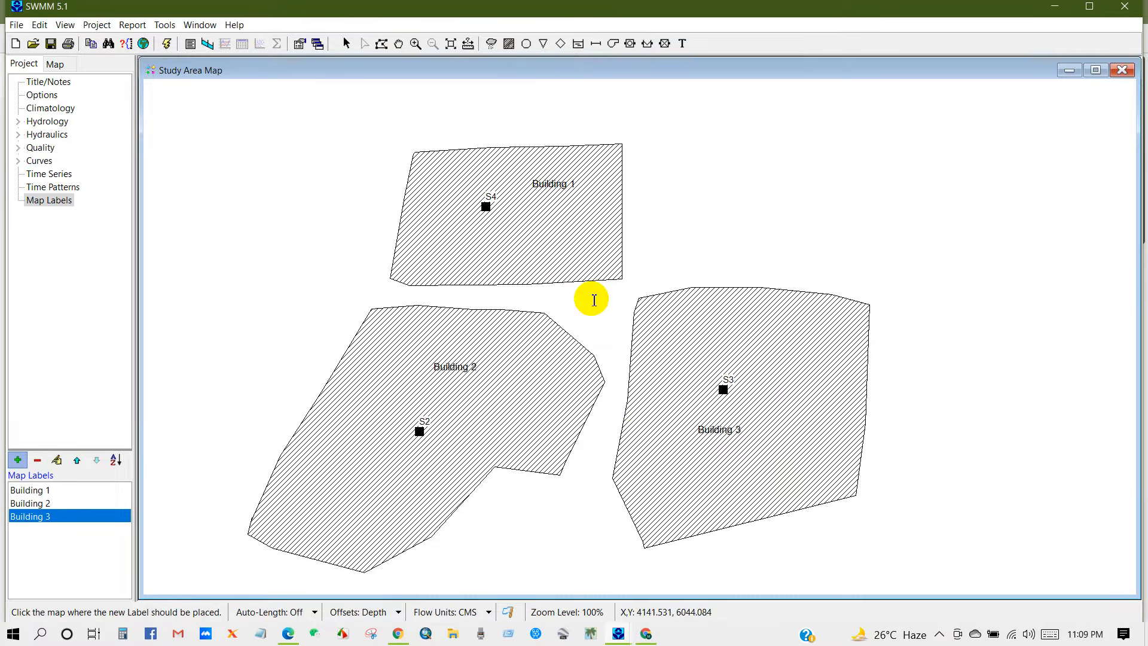
Step: Place three junctions: west and east in the gap below Building 1, and one further south between Building 2 and Building 3
{"action": "left_click", "coordinate": [526, 44]}
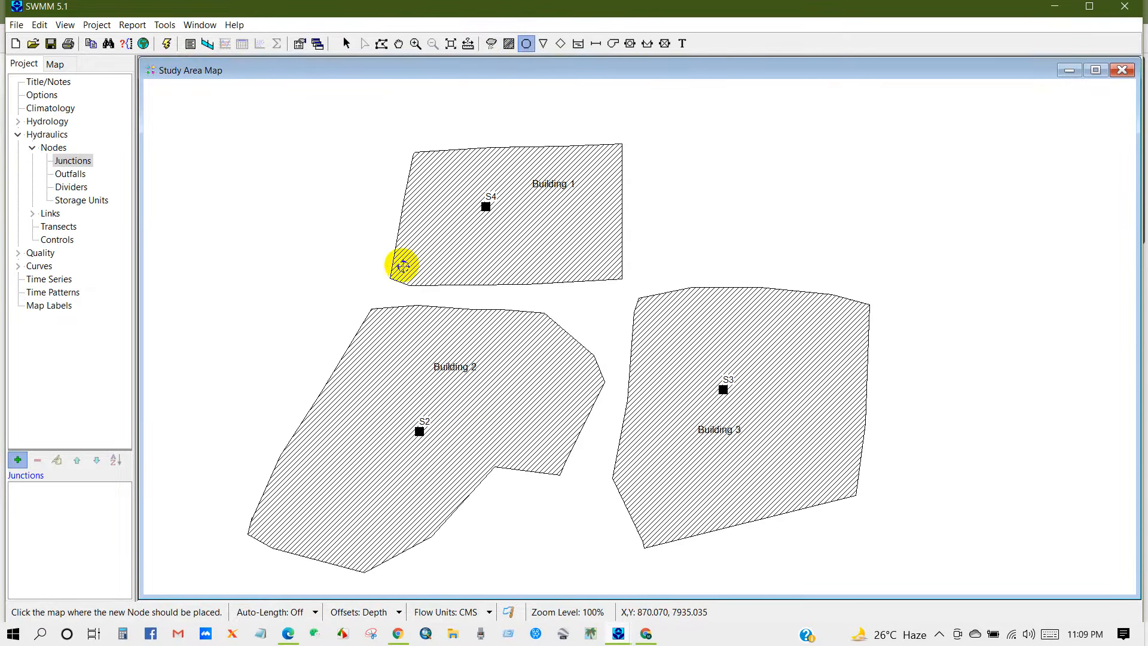
{"action": "left_click", "coordinate": [384, 293]}
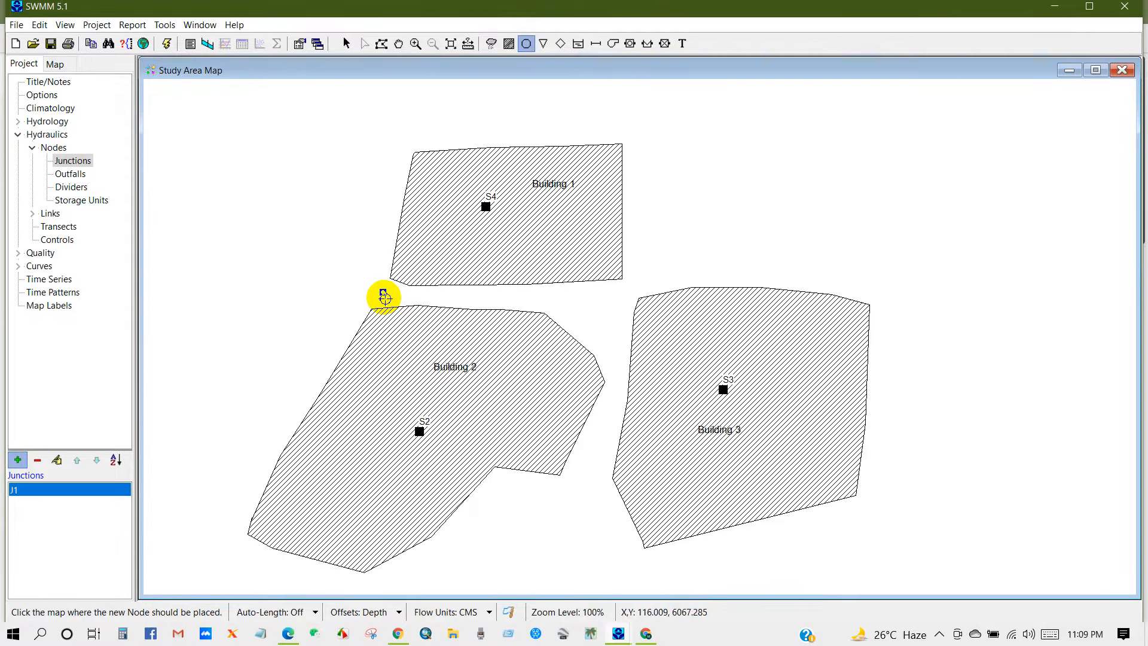
{"action": "left_click", "coordinate": [610, 308]}
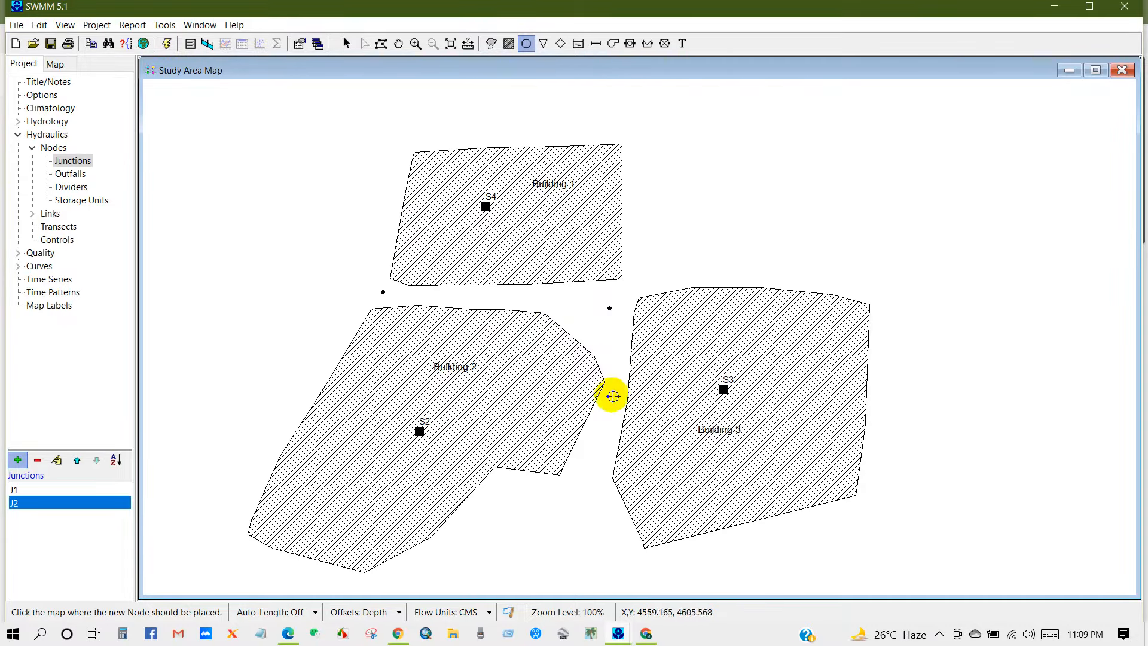
{"action": "left_click", "coordinate": [604, 434]}
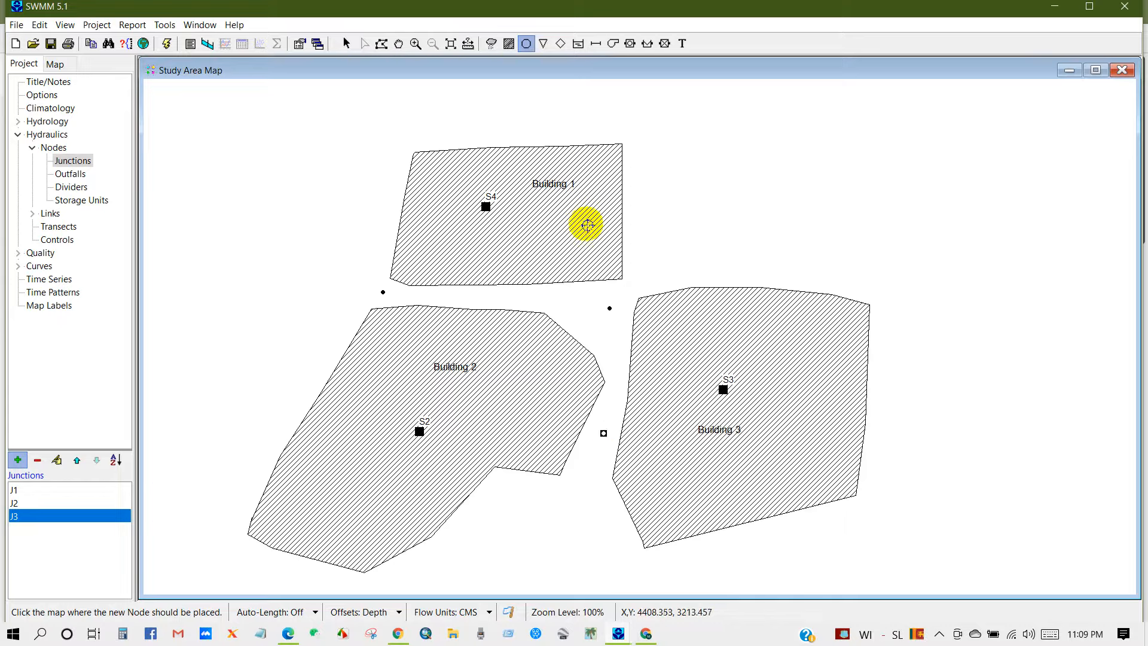
Step: Place an outfall node southwest of the third junction, below the gap between Building 2 and Building 3, and leave the placement mode
{"action": "left_click", "coordinate": [545, 45]}
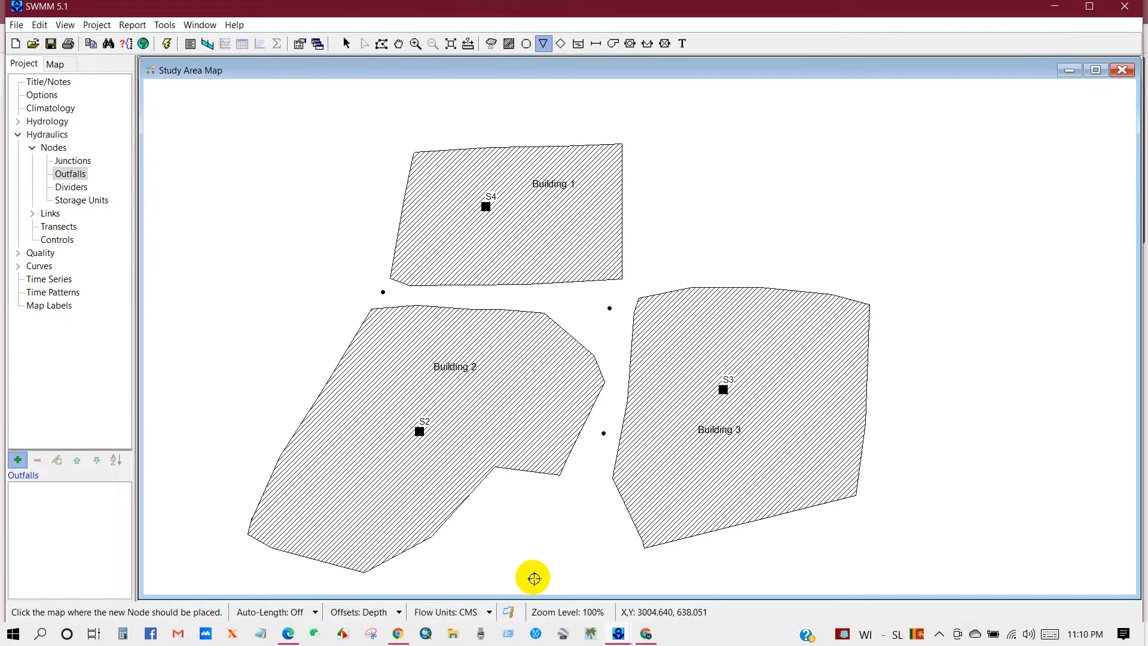
{"action": "left_click", "coordinate": [534, 579]}
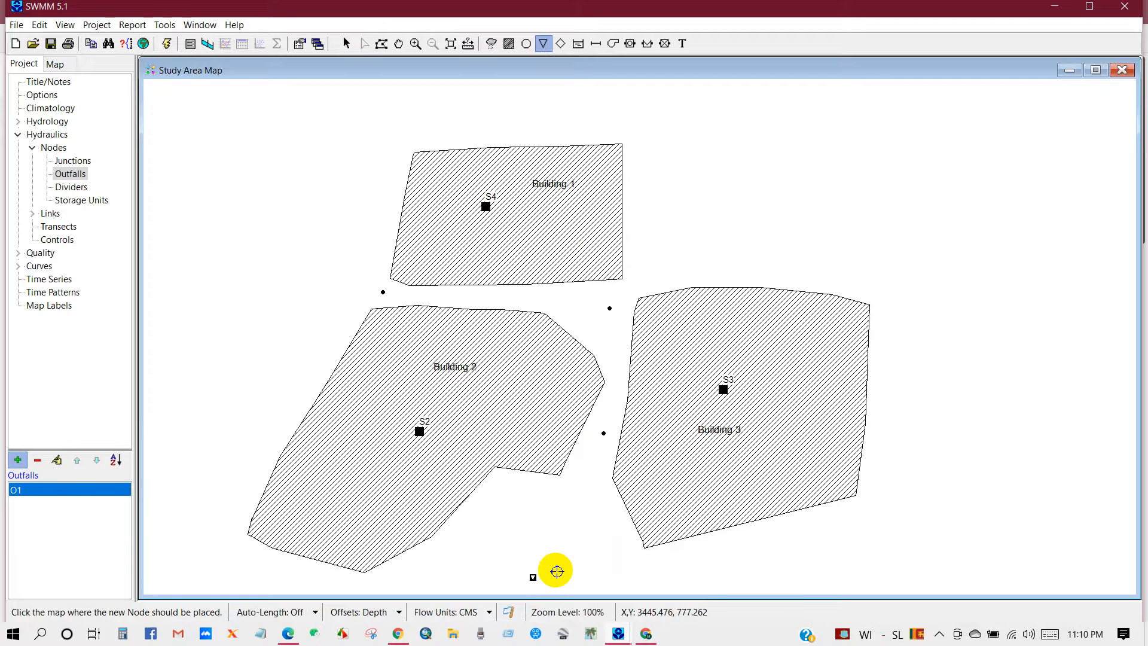
{"action": "left_click", "coordinate": [557, 572]}
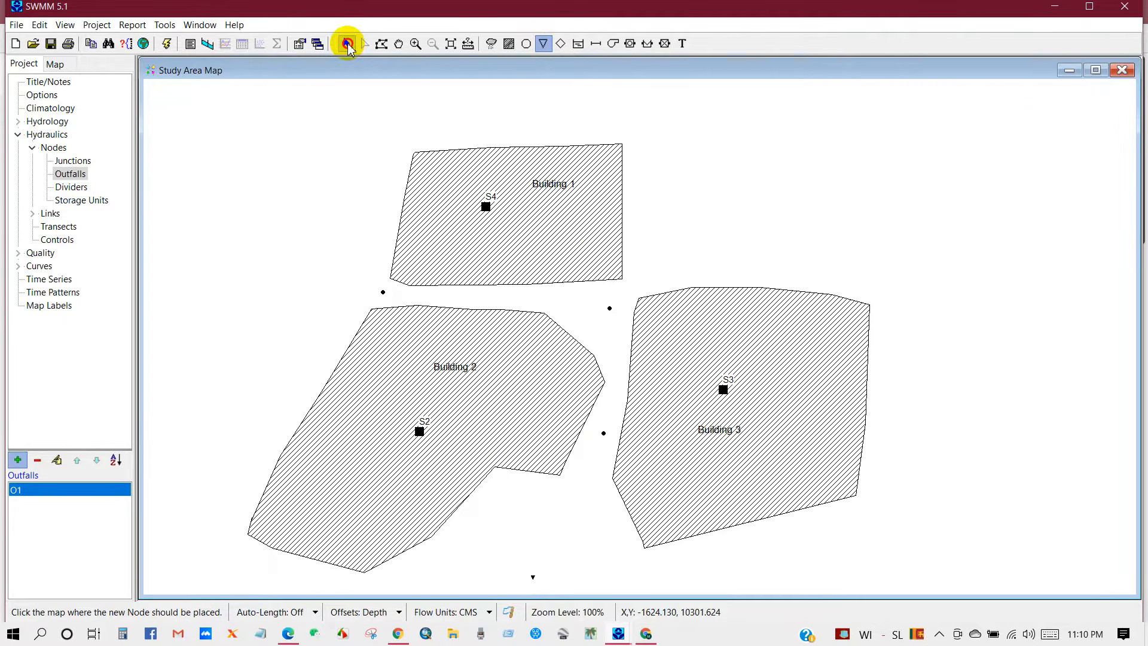
{"action": "left_click", "coordinate": [347, 43]}
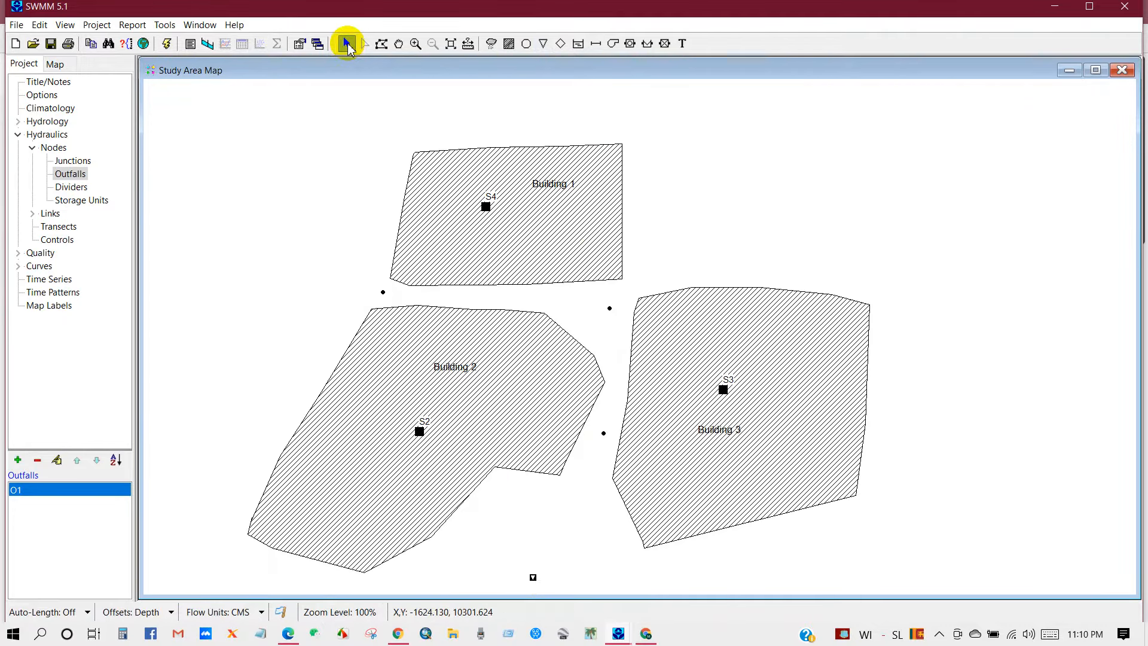
Step: Turn on the node ID and rain gage ID annotations in the map display options
{"action": "left_click", "coordinate": [166, 25]}
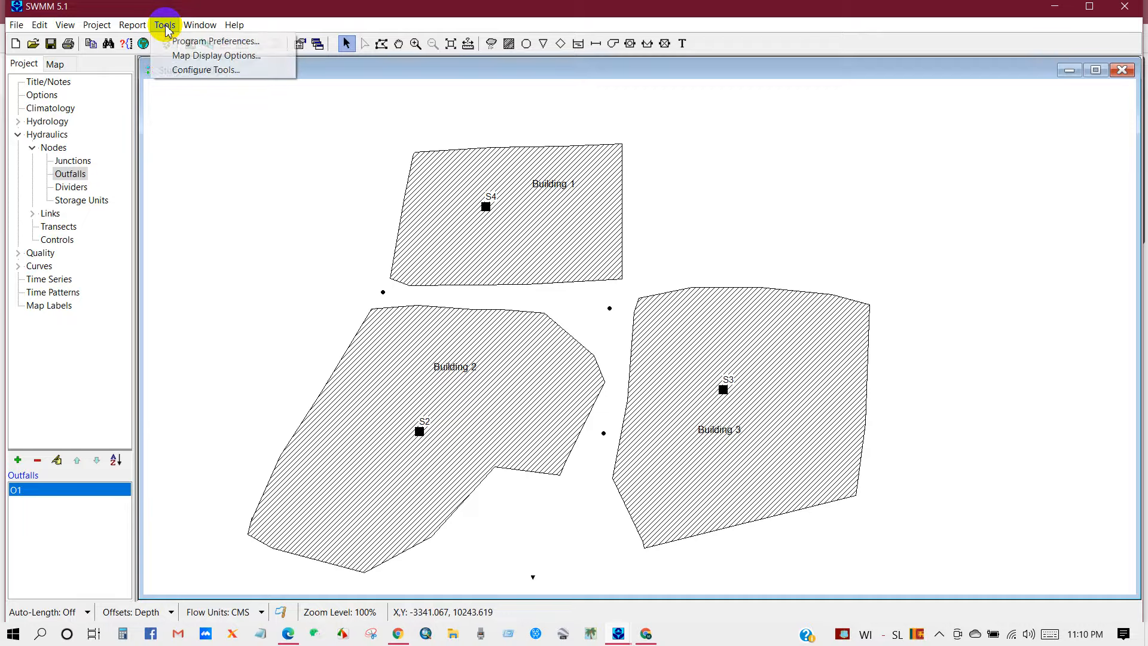
{"action": "left_click", "coordinate": [185, 56]}
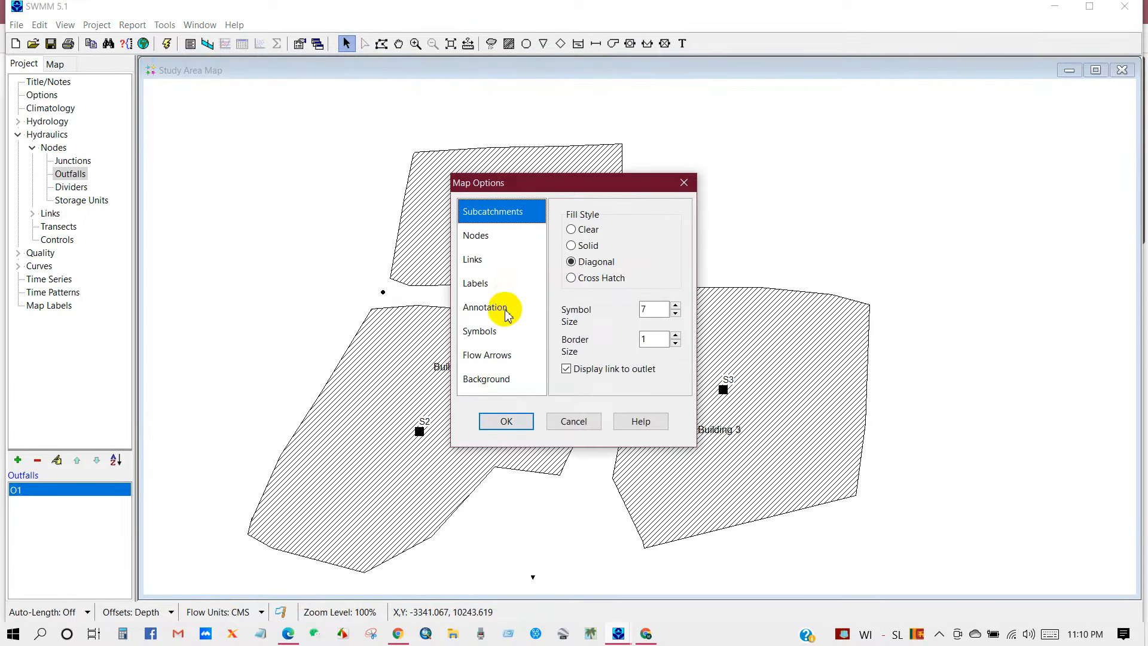
{"action": "left_click", "coordinate": [478, 311]}
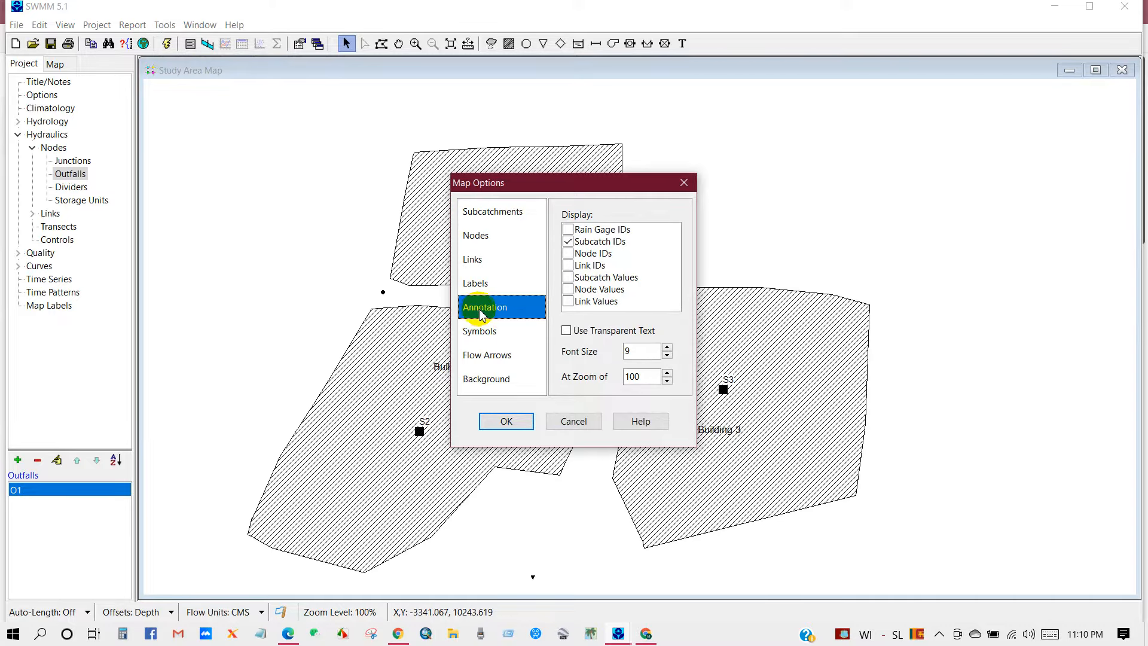
{"action": "left_click", "coordinate": [570, 255]}
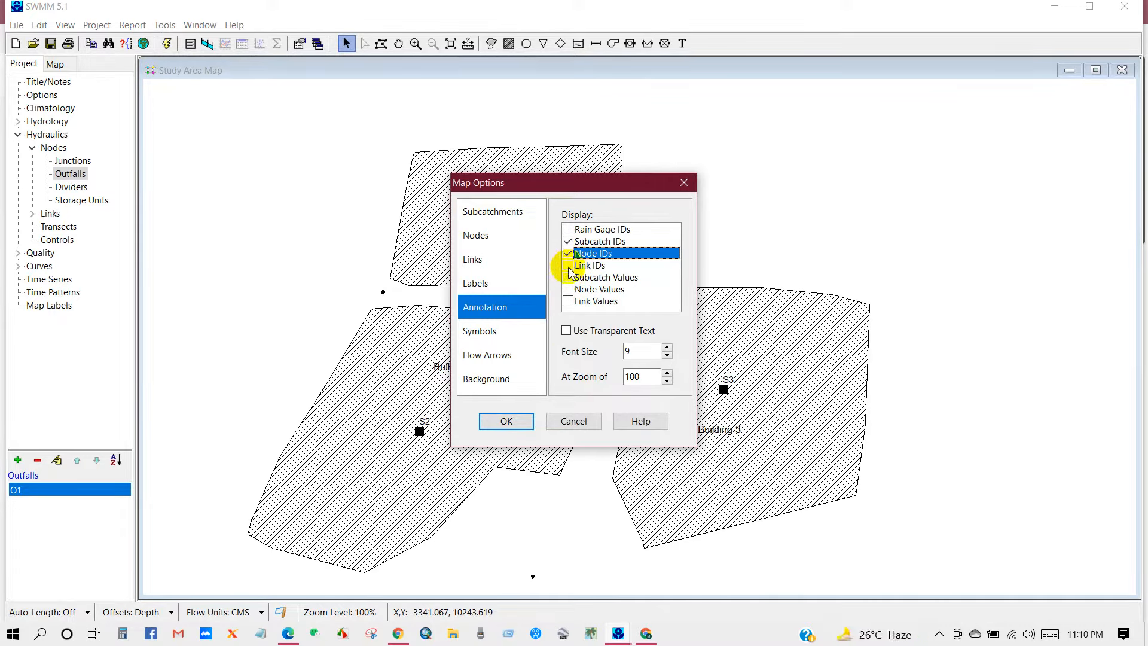
{"action": "left_click", "coordinate": [569, 230]}
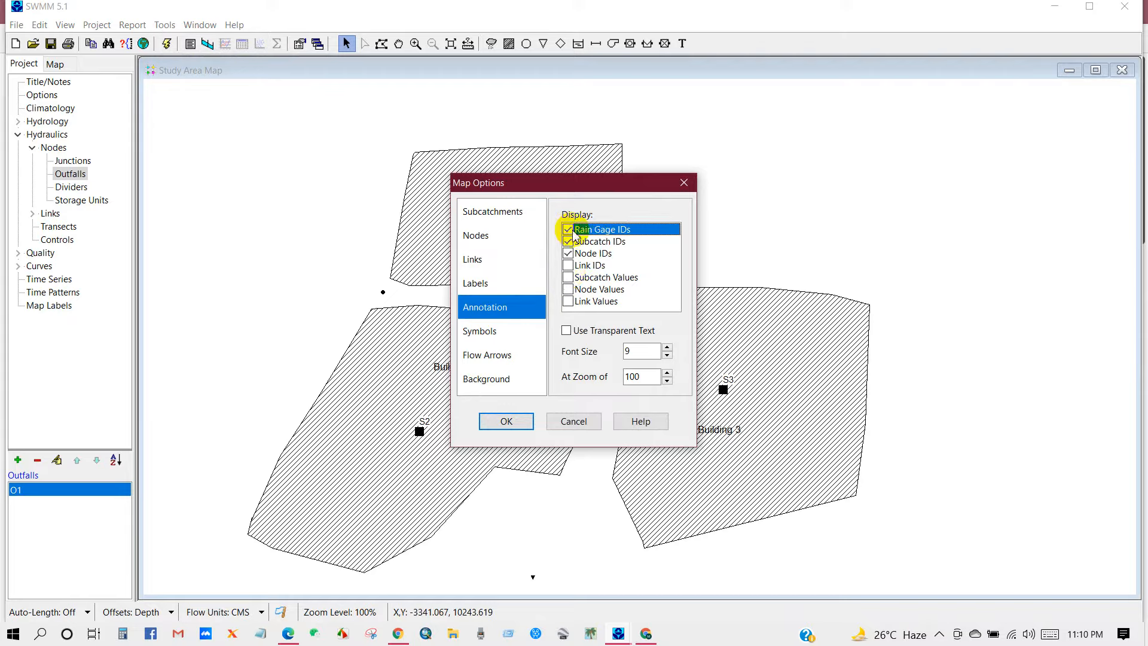
{"action": "left_click", "coordinate": [503, 420]}
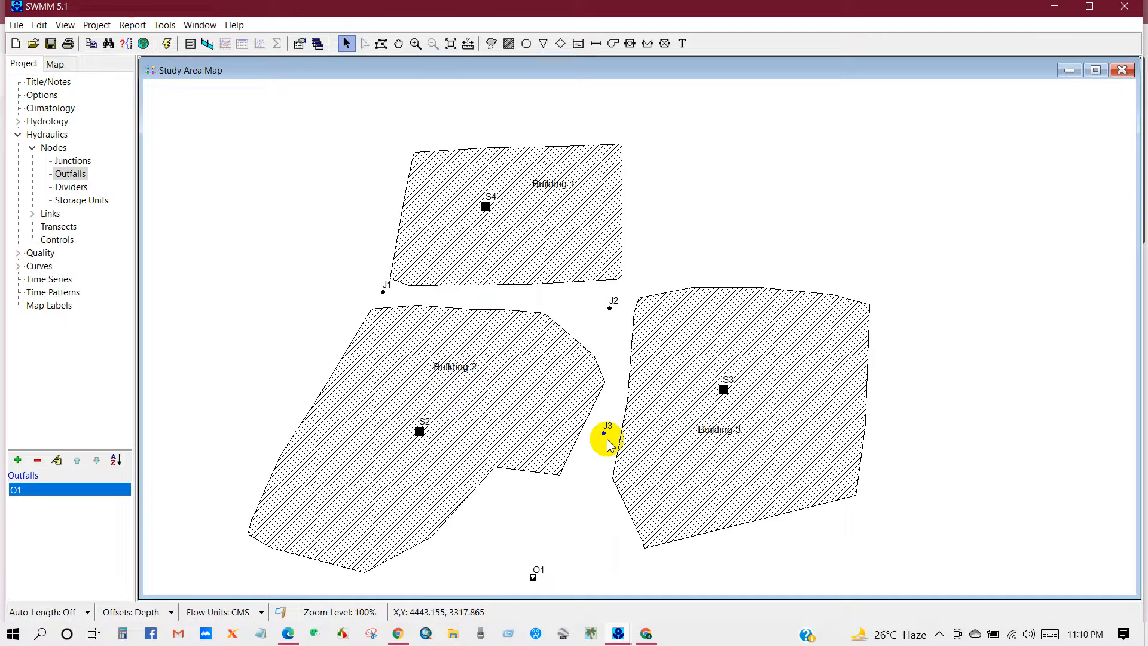
Step: Draw conduits from J1 to J2, from J2 to J3, and from J3 to outfall O1
{"action": "left_click", "coordinate": [597, 45]}
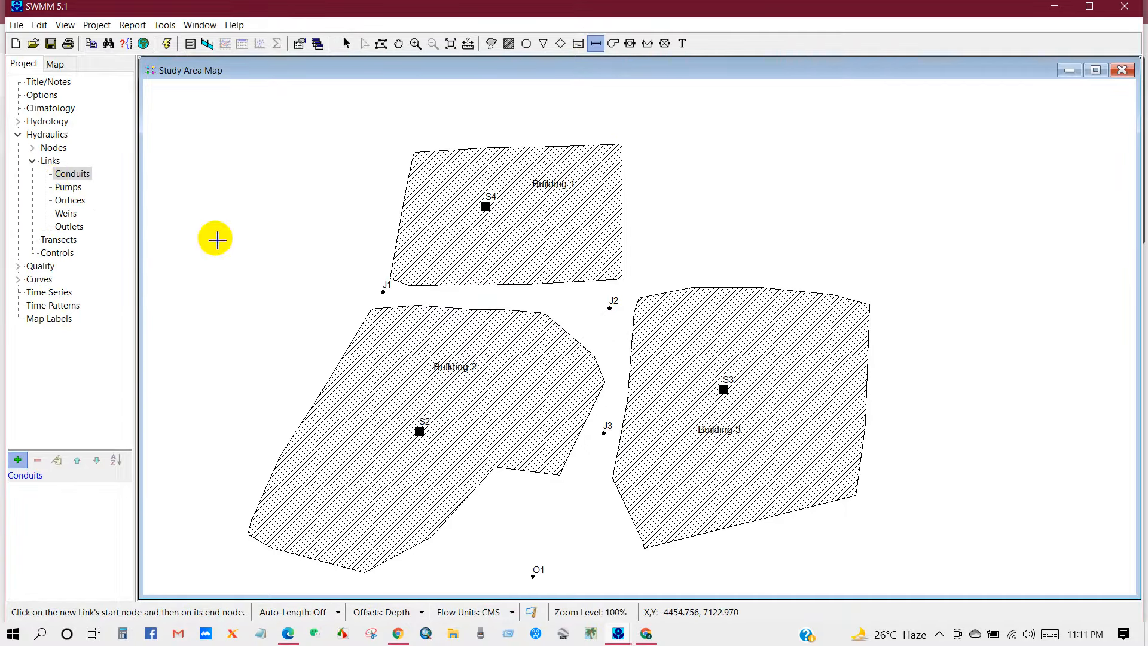
{"action": "left_click", "coordinate": [383, 292]}
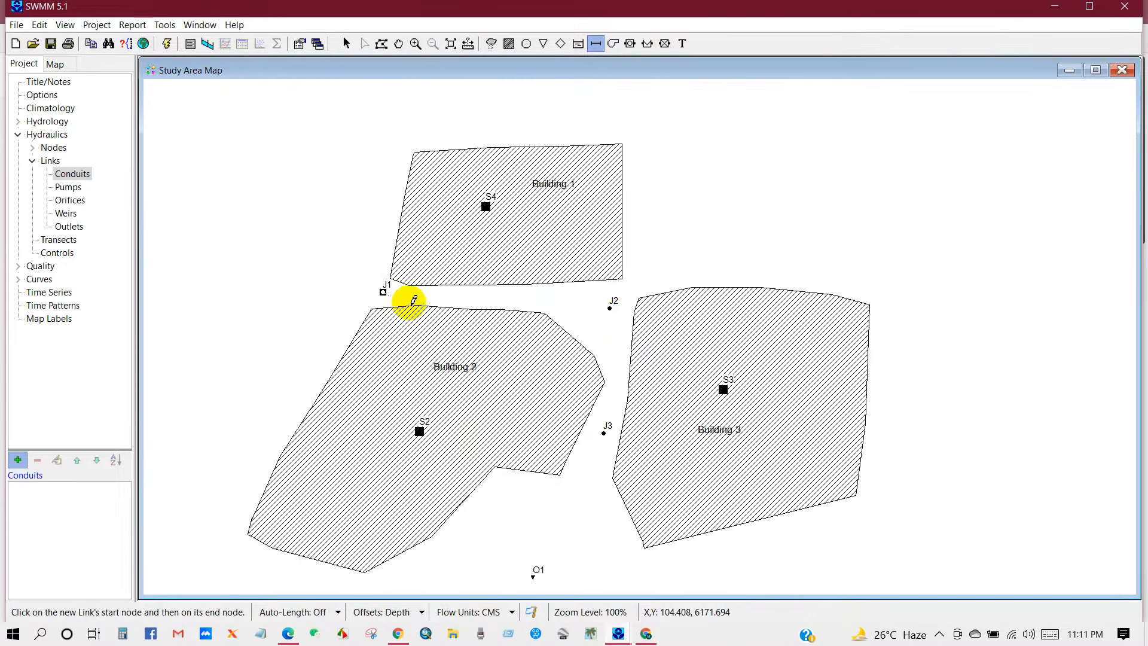
{"action": "left_click", "coordinate": [612, 308]}
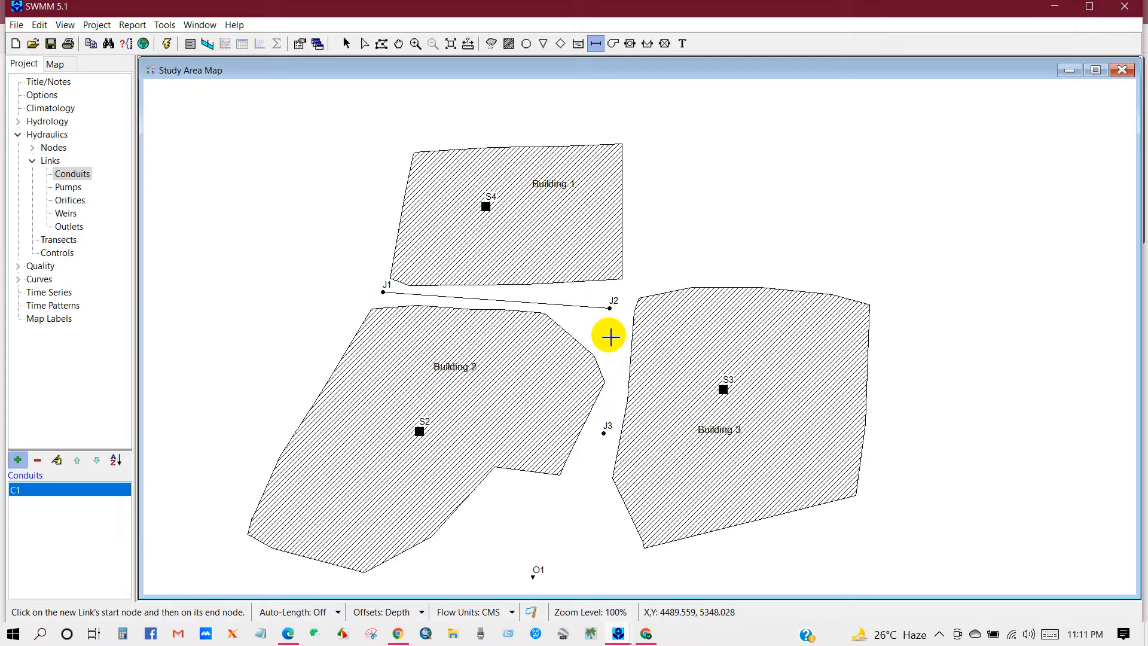
{"action": "left_click", "coordinate": [611, 309]}
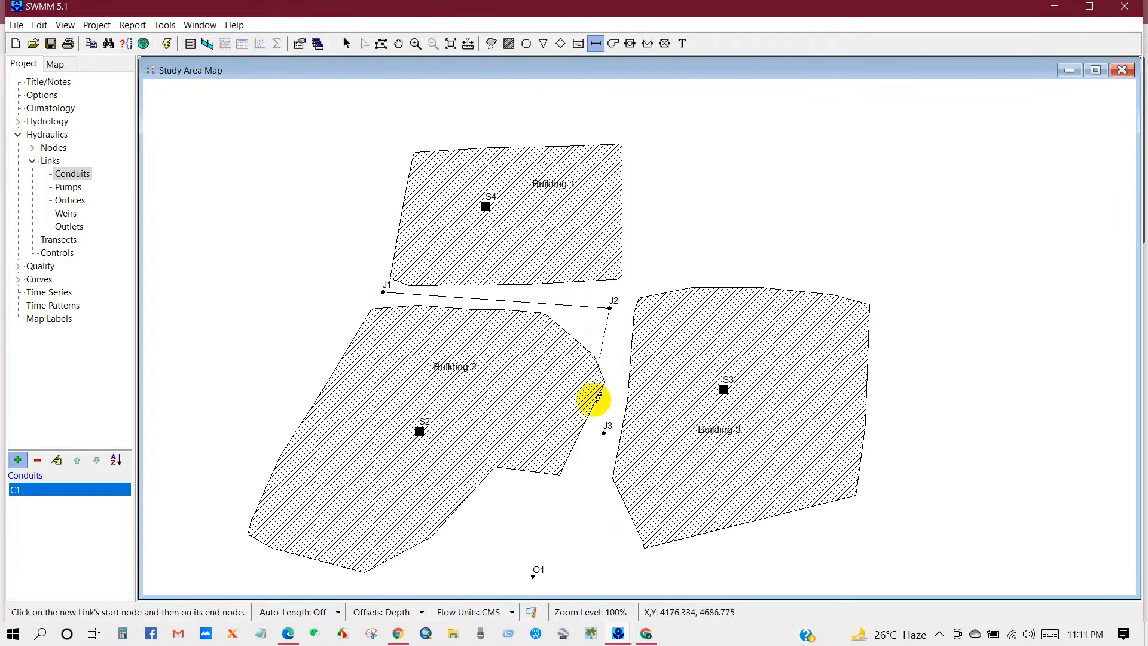
{"action": "left_click", "coordinate": [606, 432]}
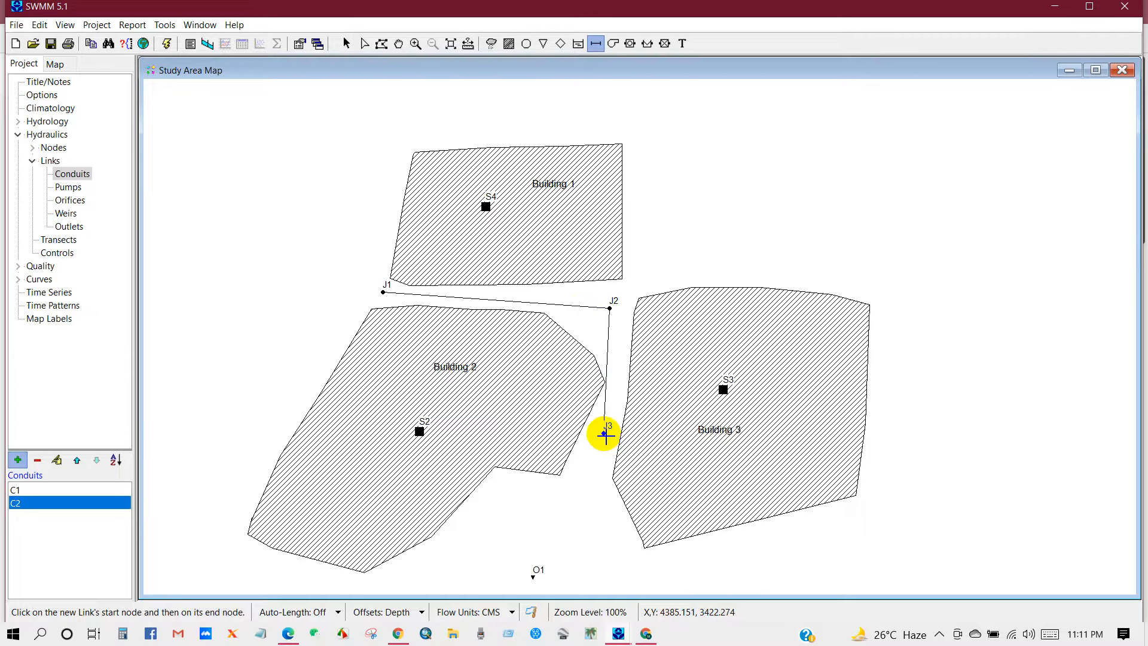
{"action": "left_click", "coordinate": [605, 431]}
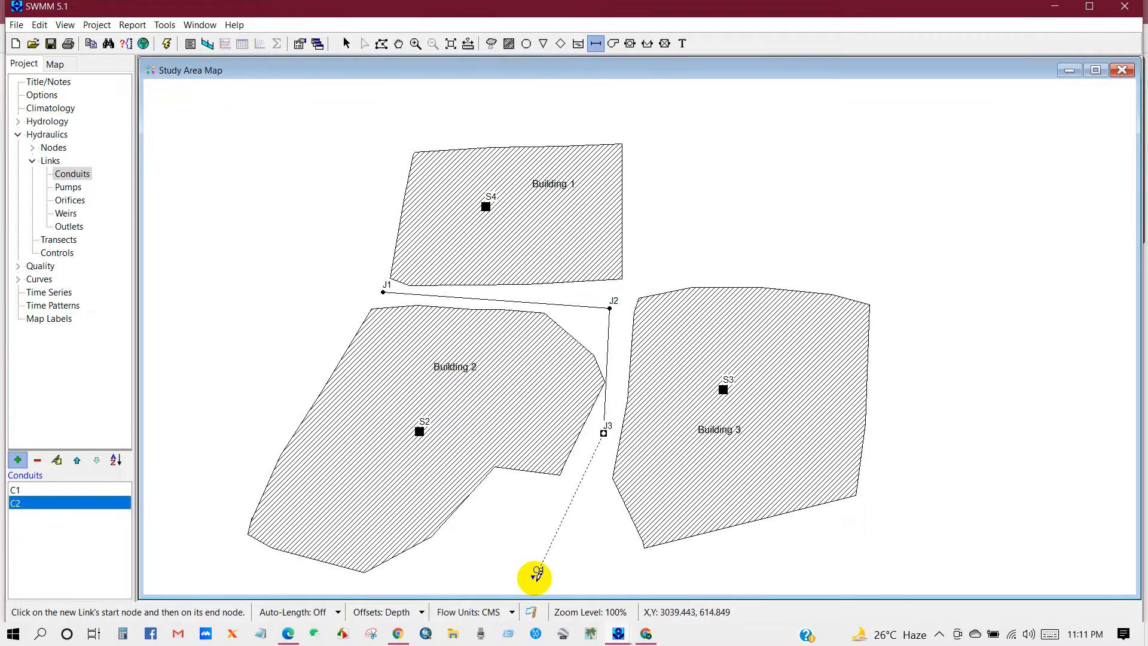
{"action": "left_click", "coordinate": [534, 576]}
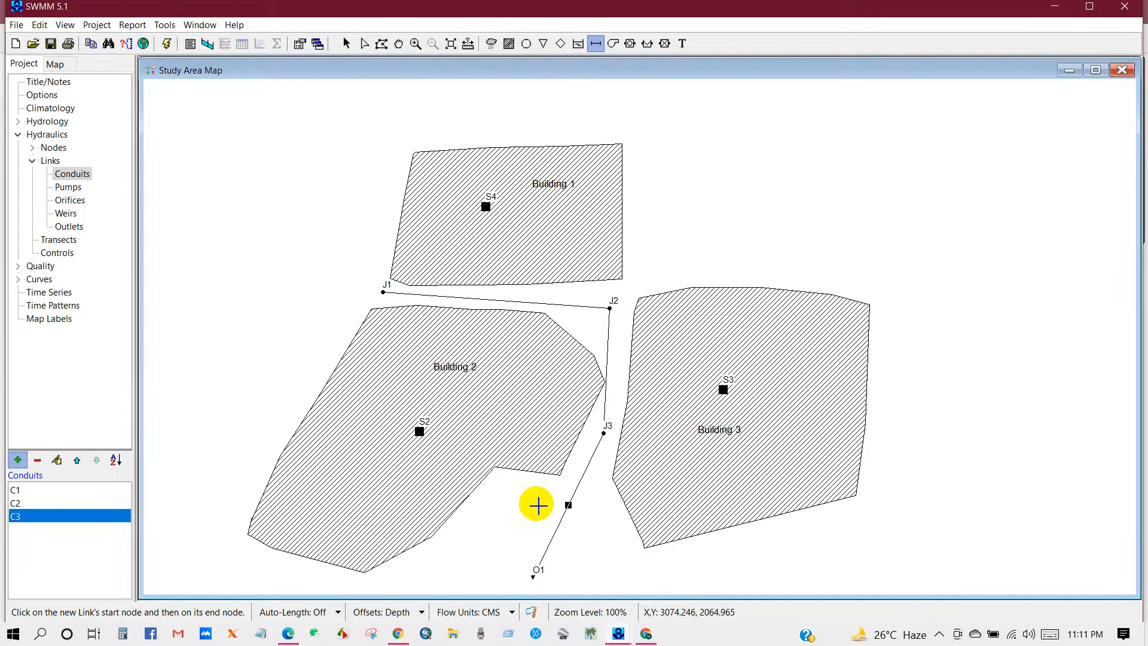
Step: Set the flow arrow style to Filled in the map display options so the conduits show flow direction
{"action": "left_click", "coordinate": [166, 25]}
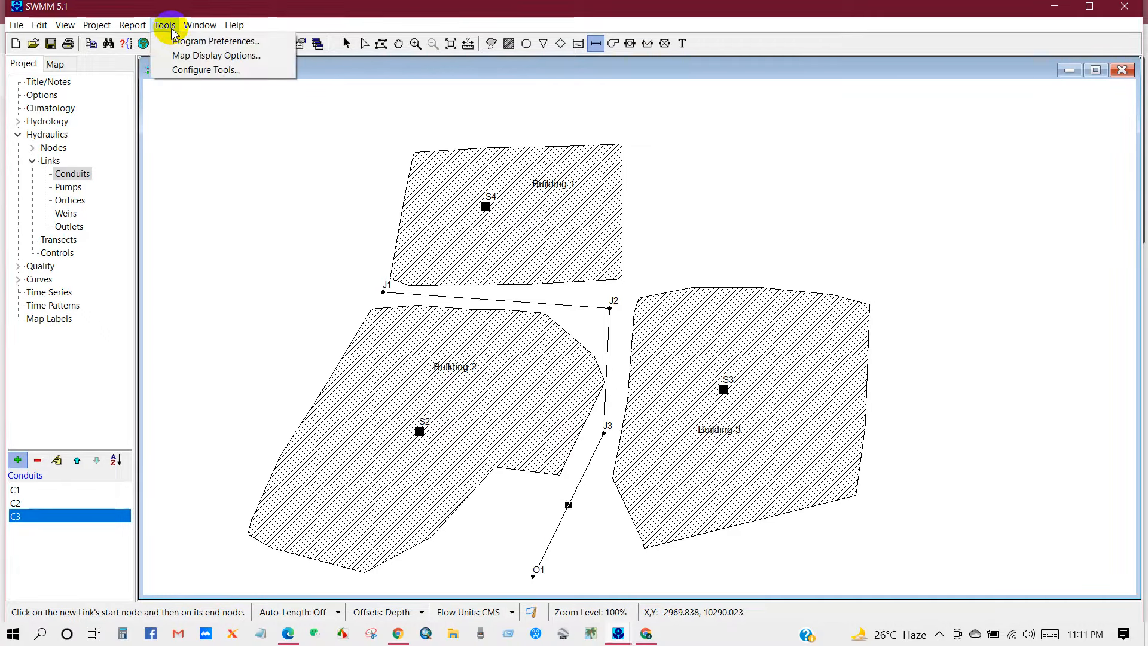
{"action": "left_click", "coordinate": [194, 56]}
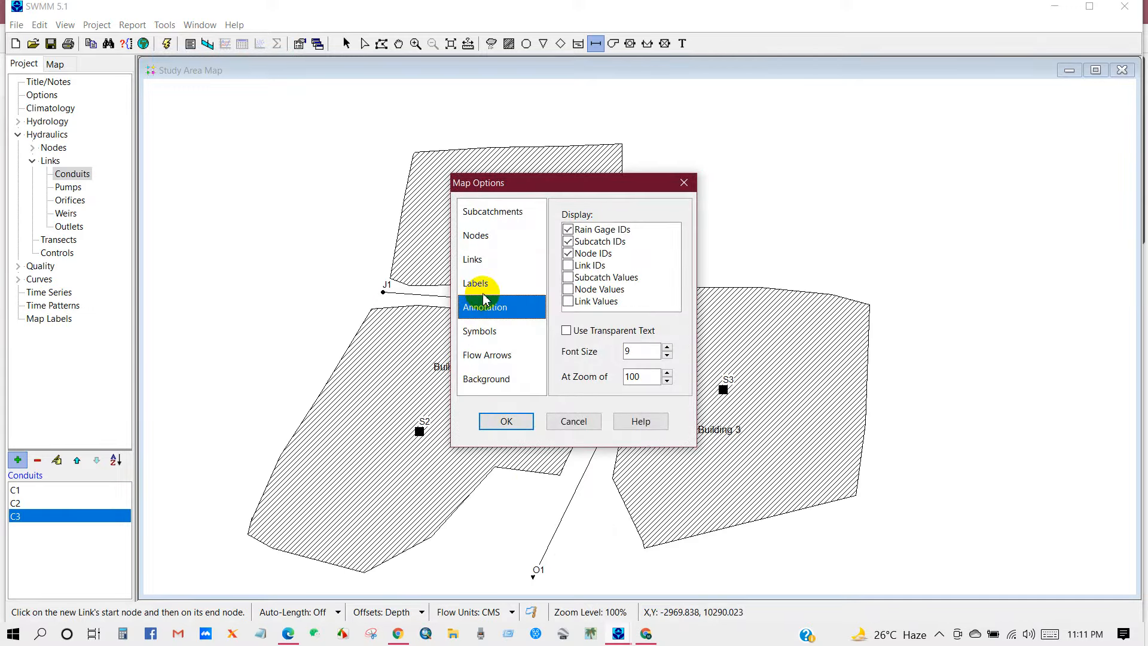
{"action": "left_click", "coordinate": [487, 356]}
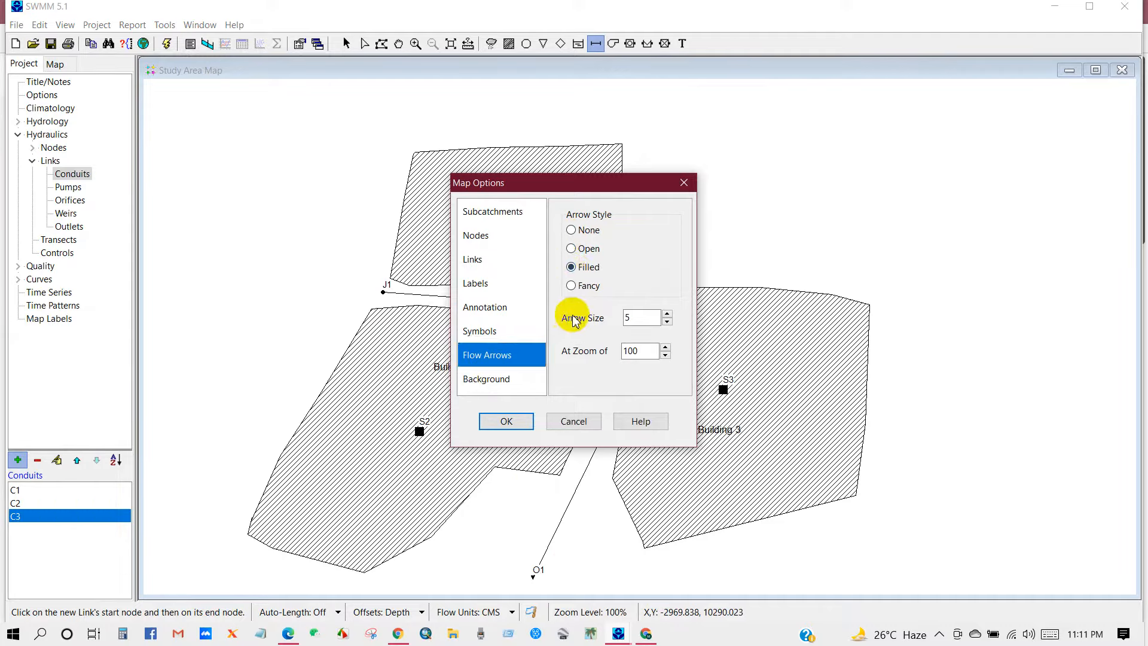
{"action": "left_click", "coordinate": [509, 421]}
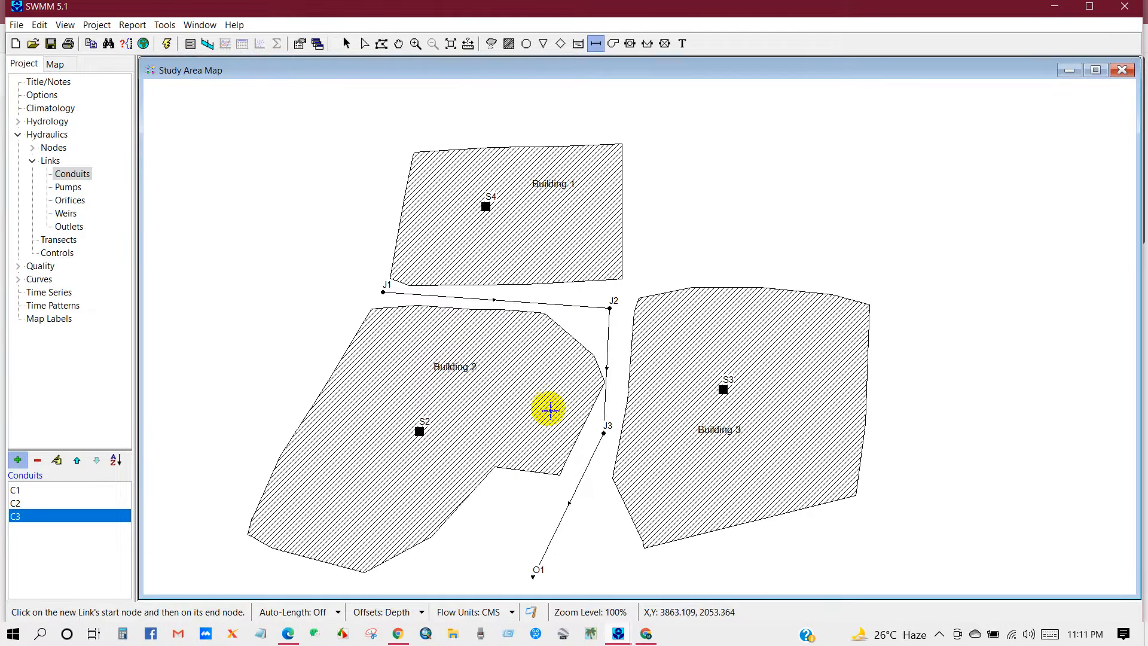
Step: Set the flow arrow size to 7 in the map display options
{"action": "left_click", "coordinate": [164, 27]}
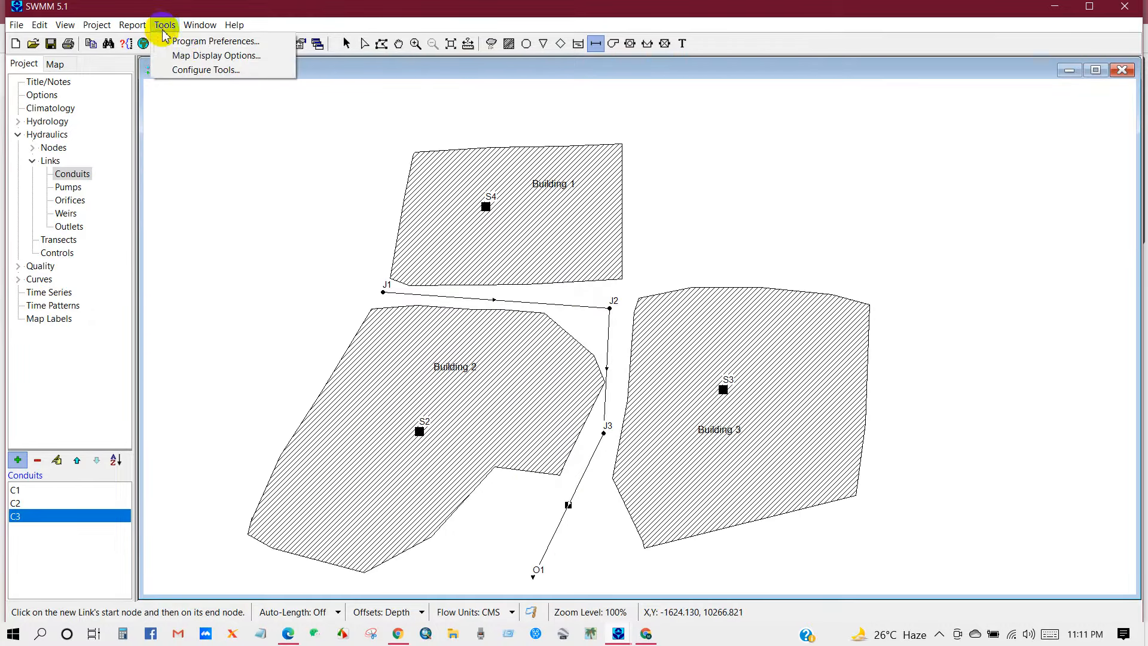
{"action": "left_click", "coordinate": [183, 56]}
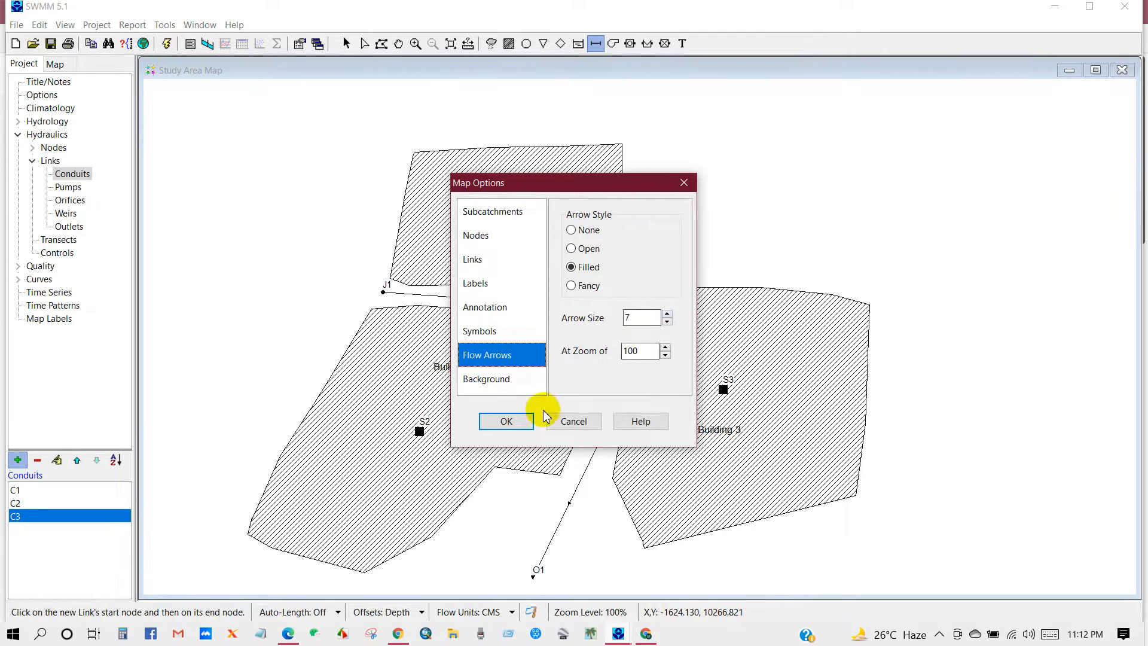
{"action": "left_click", "coordinate": [511, 420]}
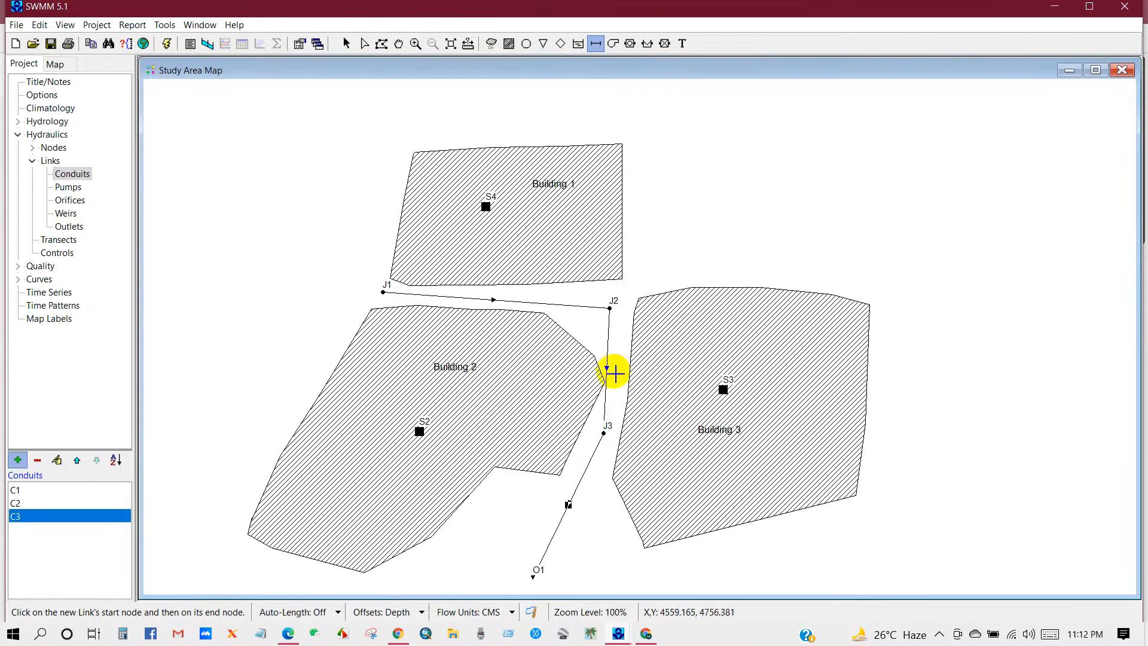
Step: Set the link size to 2 in the map display options to thicken the conduit lines
{"action": "left_click", "coordinate": [166, 27]}
{"action": "left_click", "coordinate": [186, 55]}
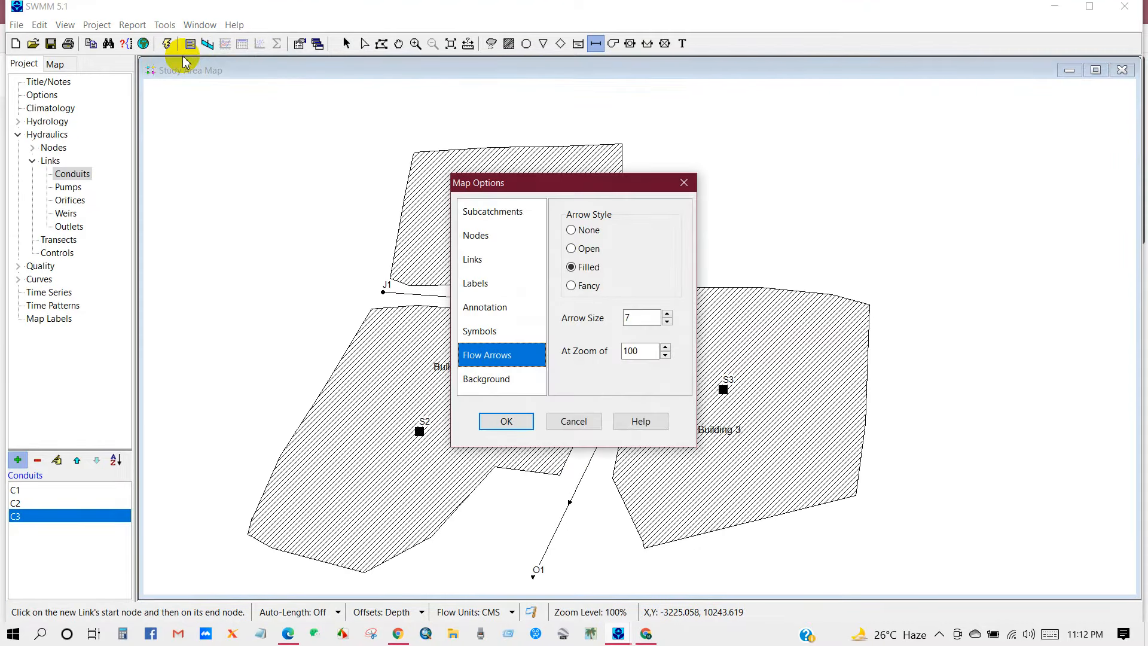
{"action": "left_click", "coordinate": [476, 262]}
{"action": "left_click_drag", "start_coordinate": [592, 181], "coordinate": [904, 119]}
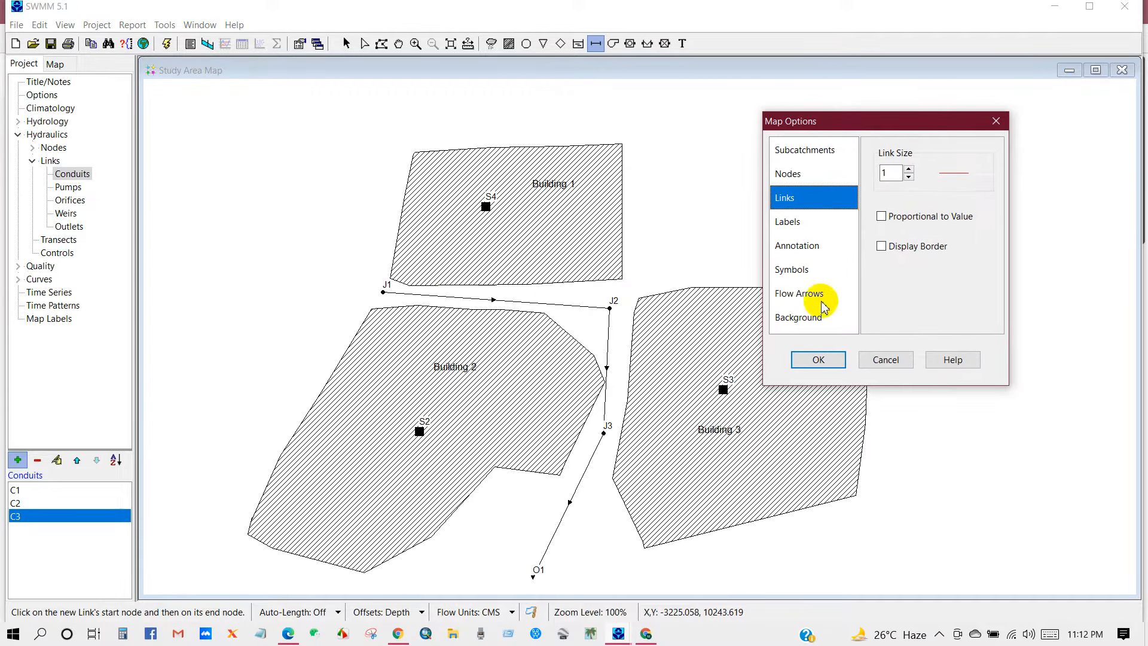
{"action": "left_click", "coordinate": [909, 172]}
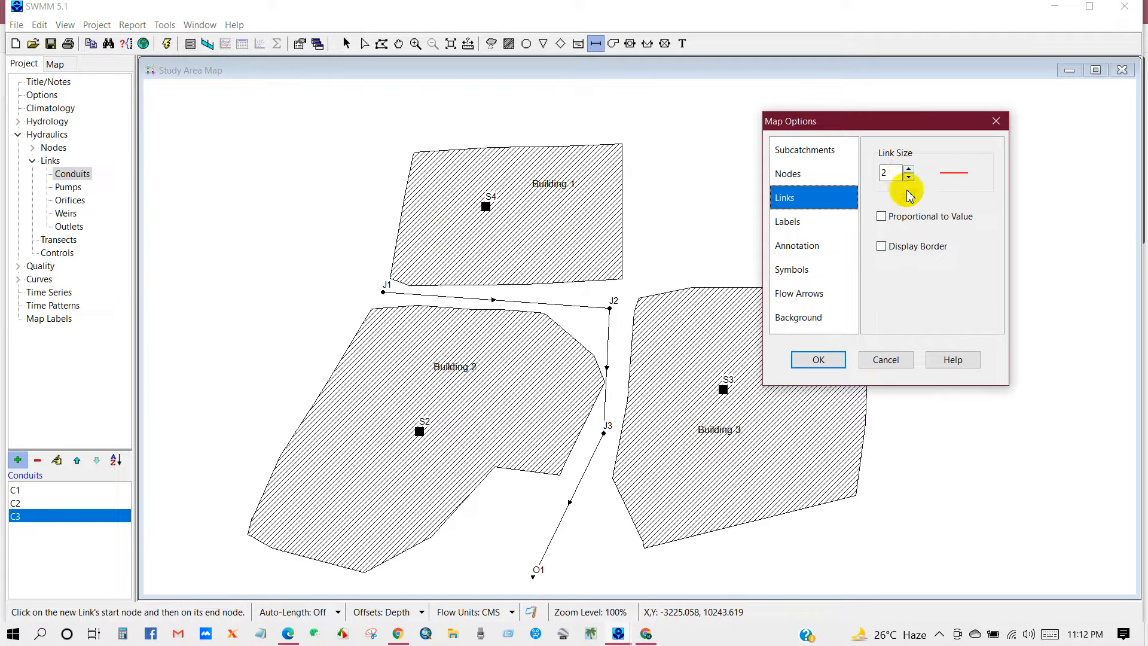
{"action": "left_click", "coordinate": [825, 359]}
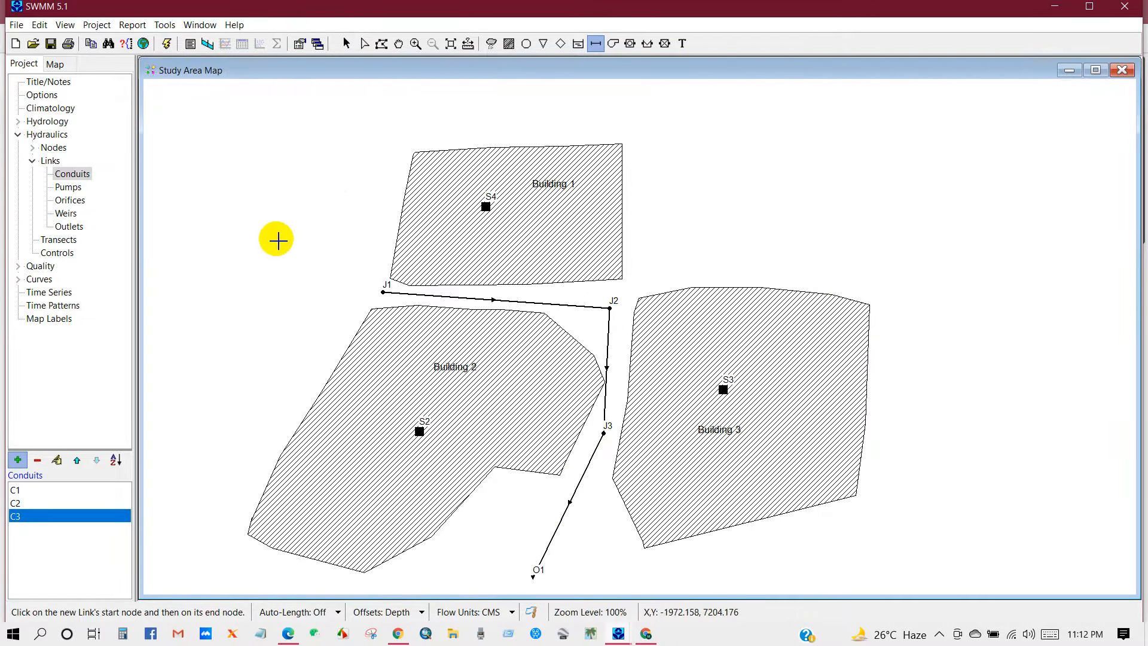
Step: Set the link size back to 1 in the map display options
{"action": "left_click", "coordinate": [165, 26]}
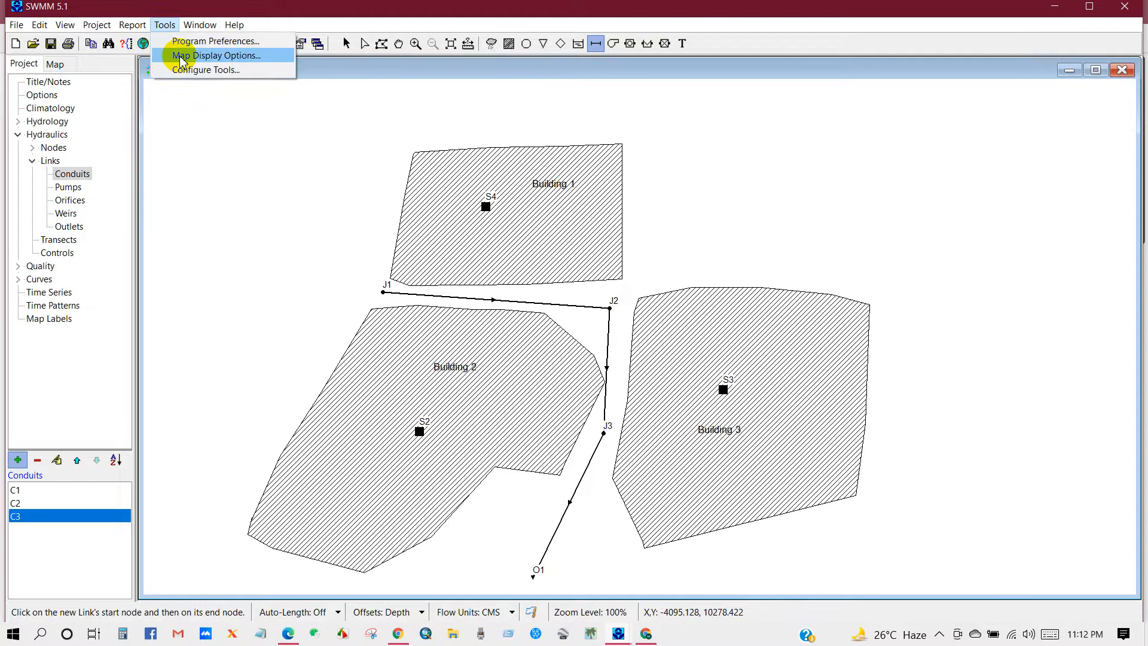
{"action": "left_click", "coordinate": [179, 56]}
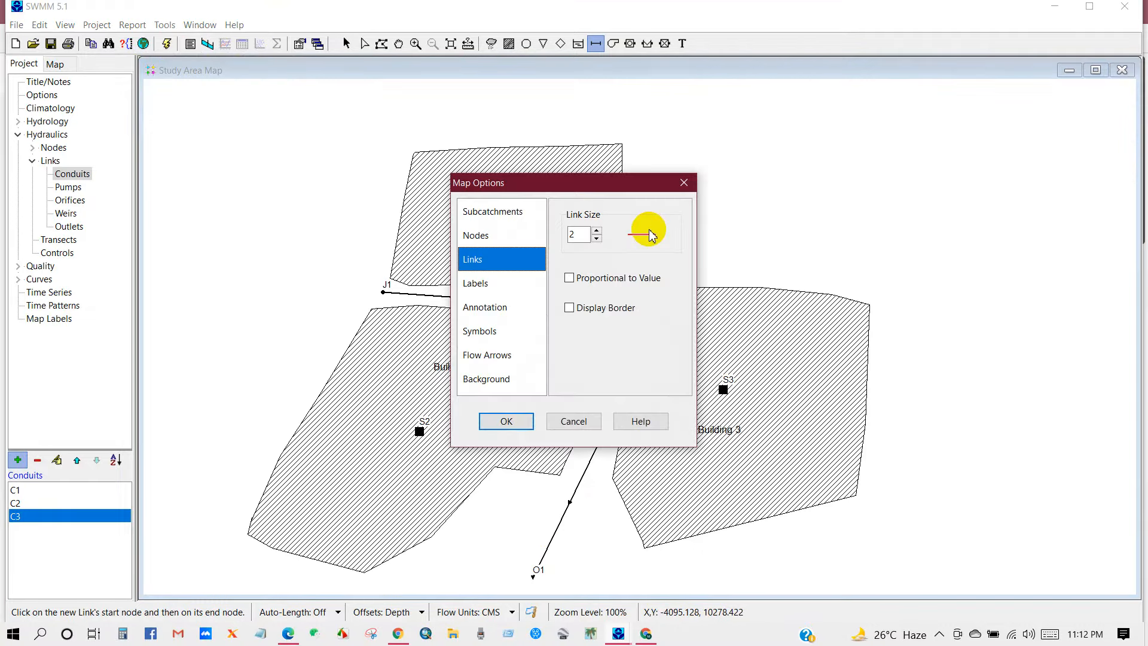
{"action": "left_click", "coordinate": [512, 421]}
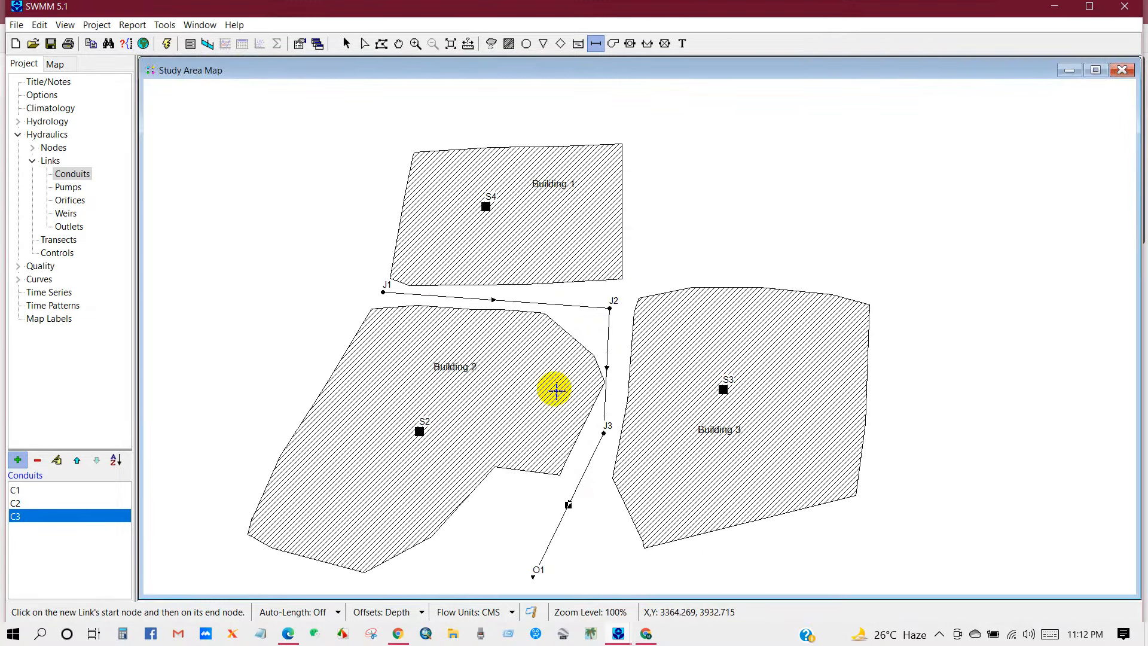
Step: Set the map background color to Yellow in the map display options
{"action": "left_click", "coordinate": [164, 24]}
{"action": "left_click", "coordinate": [186, 56]}
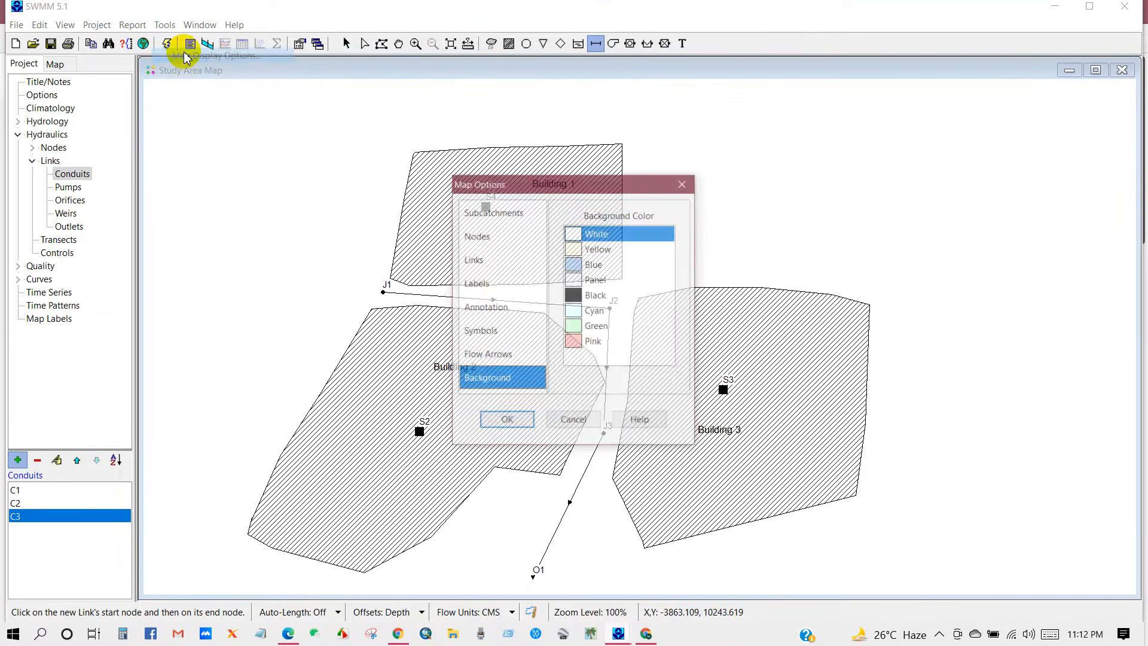
{"action": "left_click", "coordinate": [482, 377]}
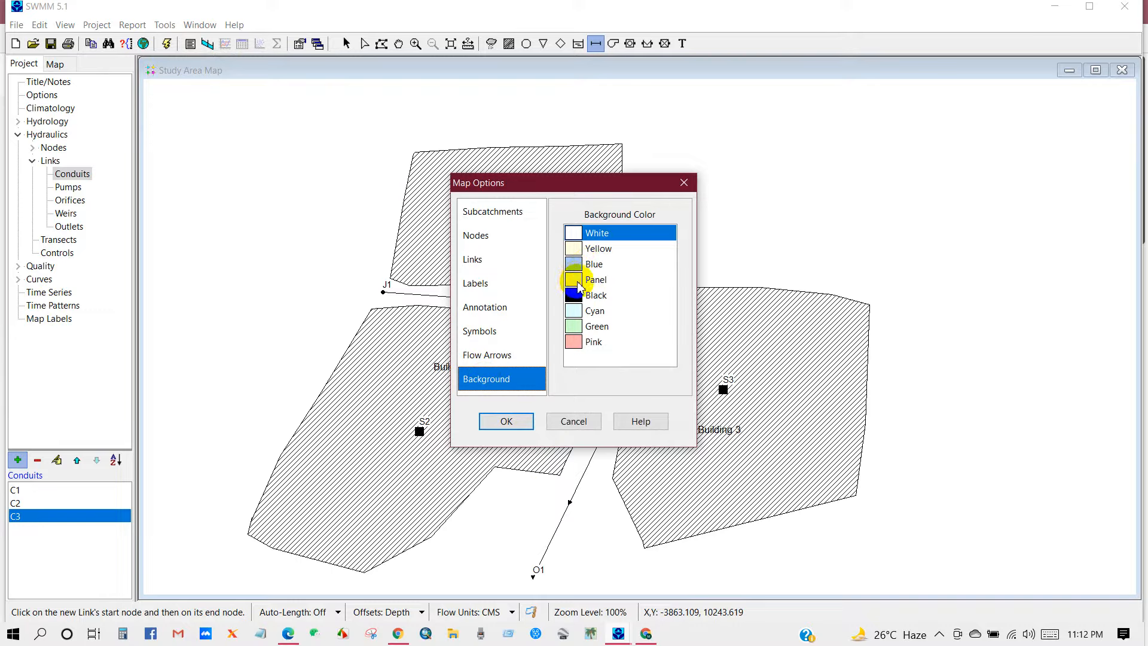
{"action": "left_click", "coordinate": [592, 249]}
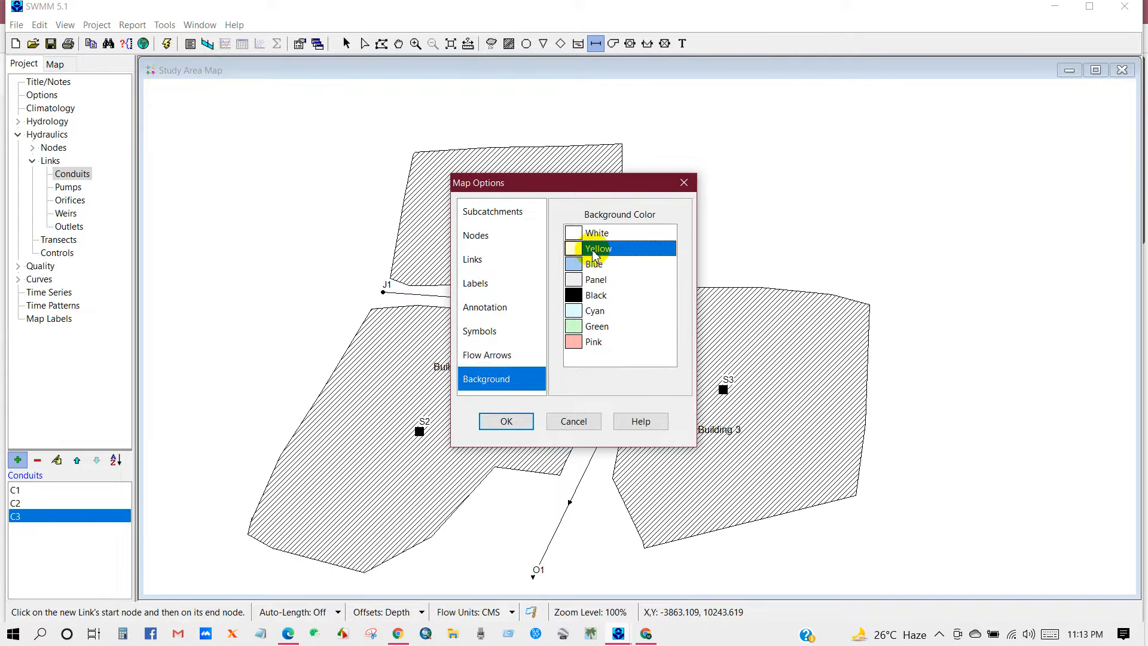
{"action": "left_click", "coordinate": [506, 422]}
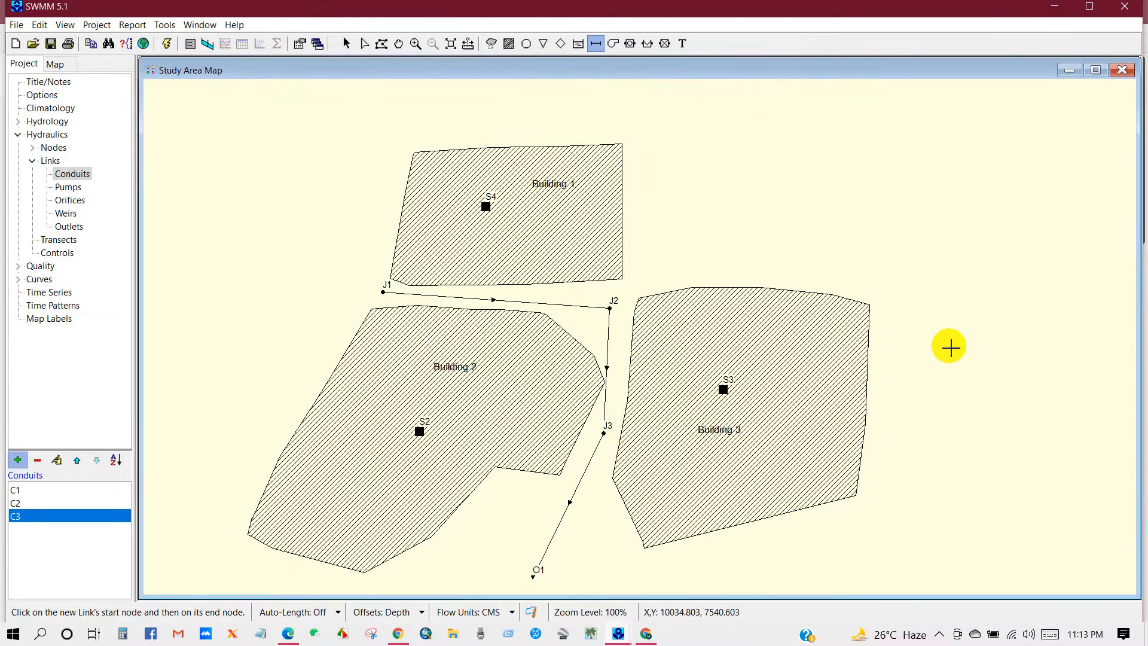
Step: Change the map background color to Pink in the map display options
{"action": "left_click", "coordinate": [164, 25]}
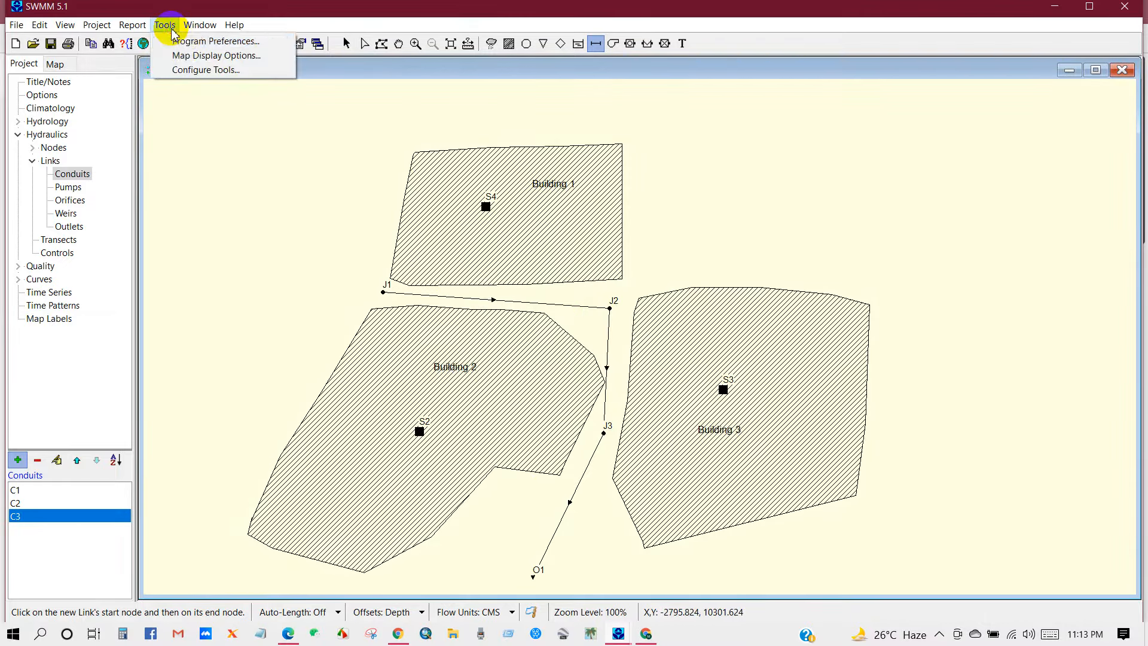
{"action": "left_click", "coordinate": [182, 56]}
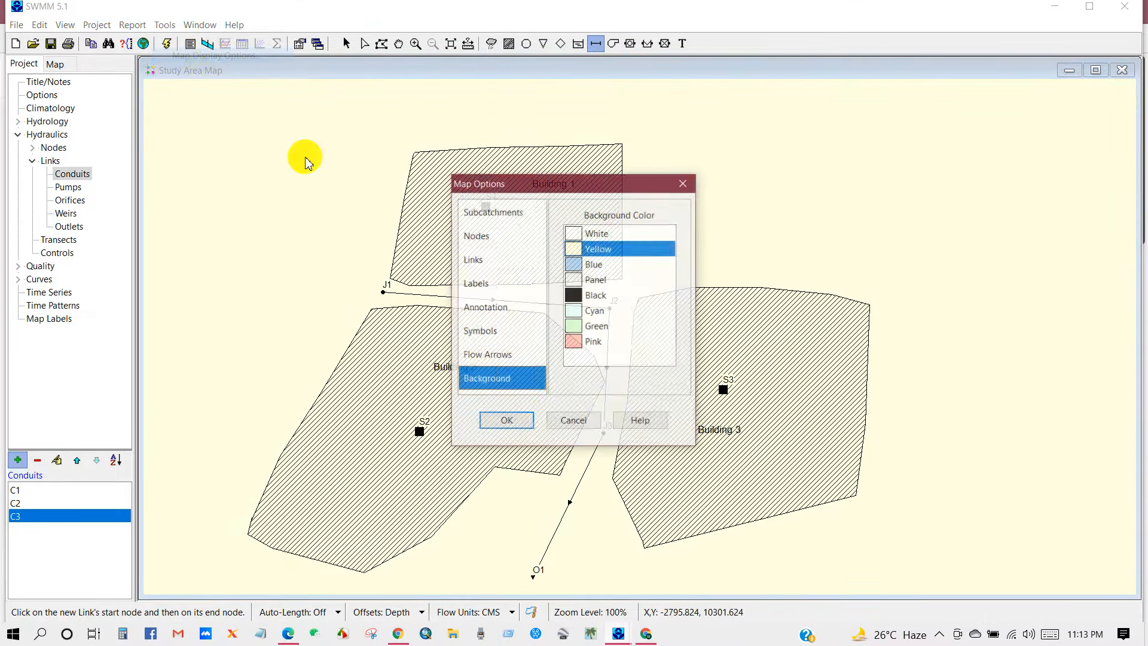
{"action": "left_click", "coordinate": [574, 344]}
{"action": "left_click", "coordinate": [496, 420]}
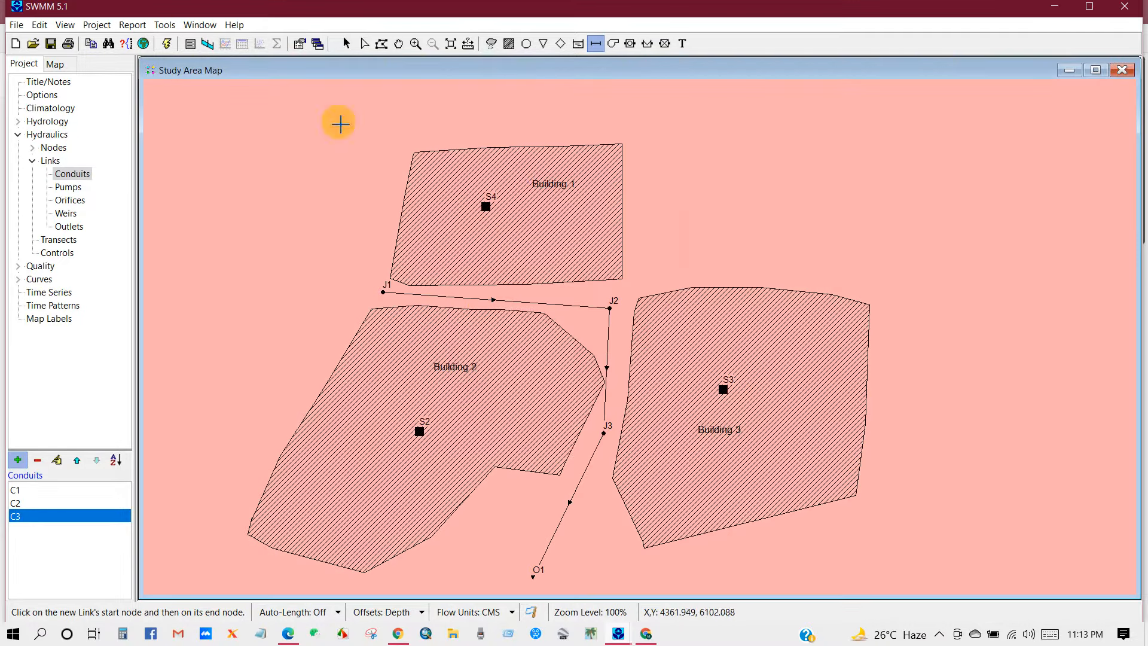
Step: Restore the map background color to White in the map display options
{"action": "left_click", "coordinate": [164, 24]}
{"action": "left_click", "coordinate": [180, 56]}
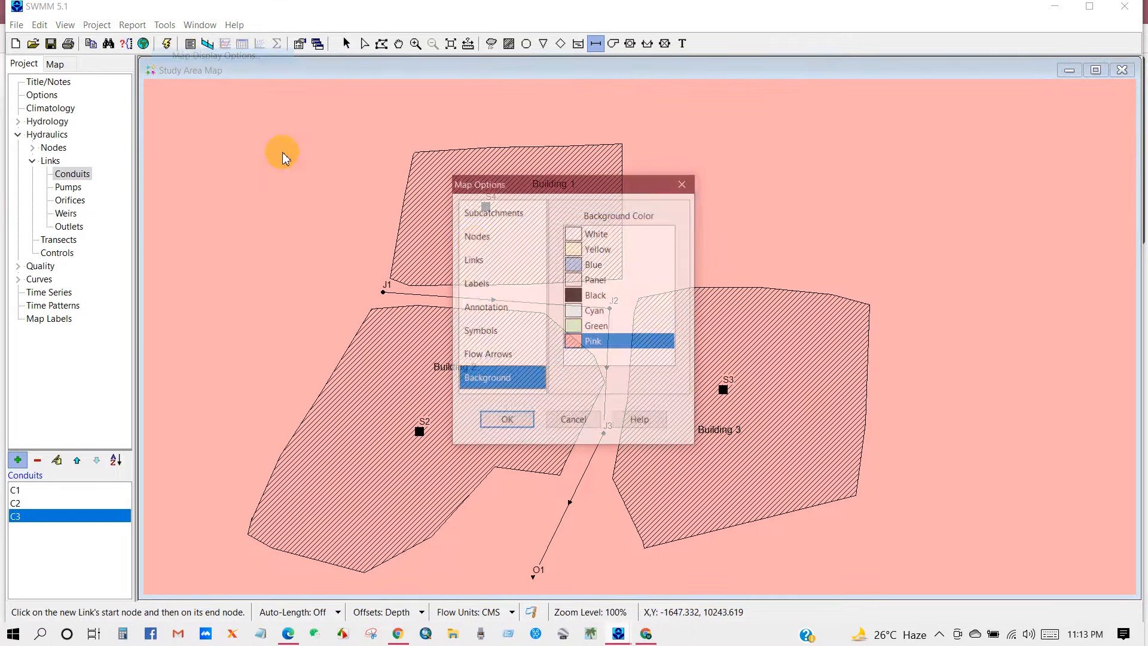
{"action": "left_click", "coordinate": [577, 235]}
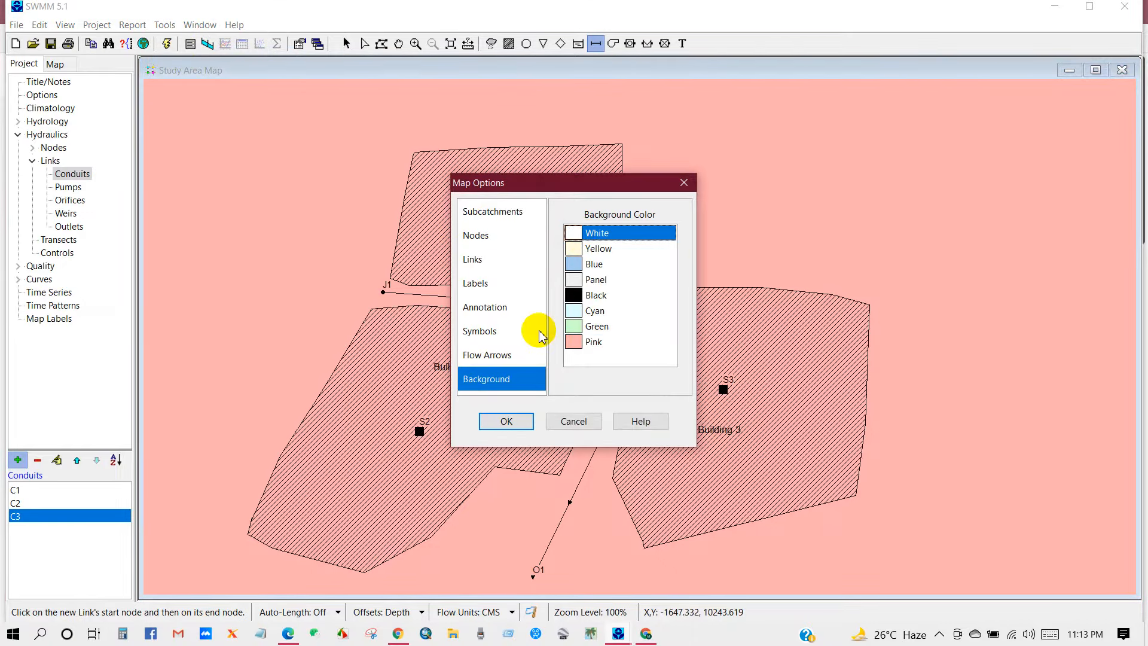
{"action": "left_click", "coordinate": [505, 421]}
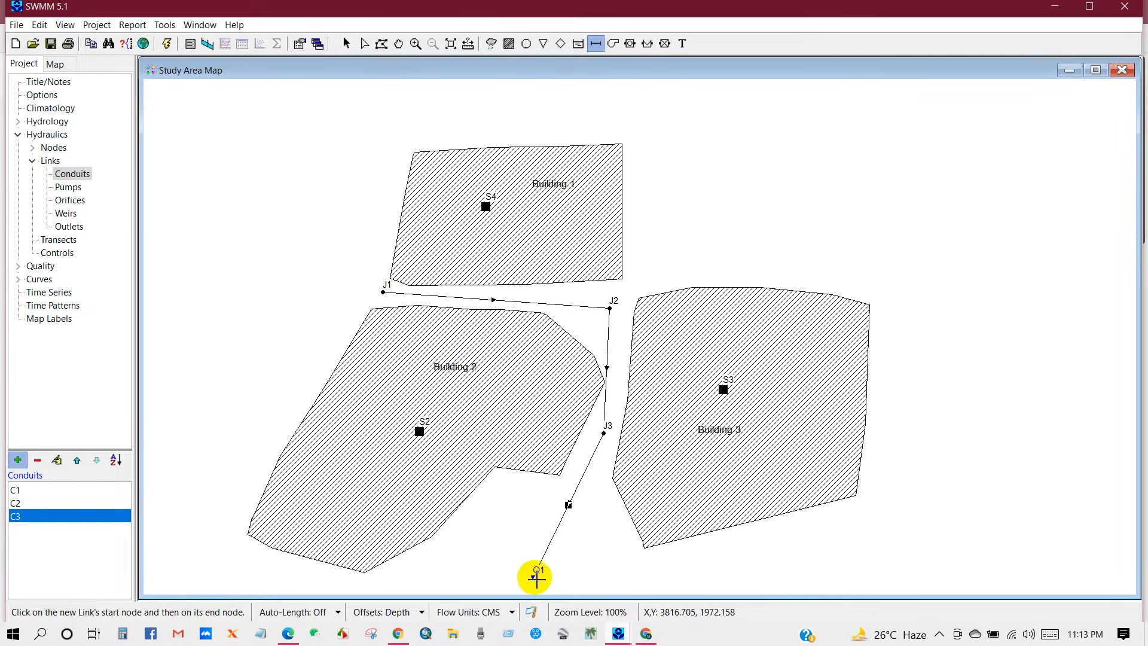
Step: Set the node size to 5 in the map display options to enlarge the junction and outfall symbols
{"action": "left_click", "coordinate": [163, 24]}
{"action": "left_click", "coordinate": [188, 55]}
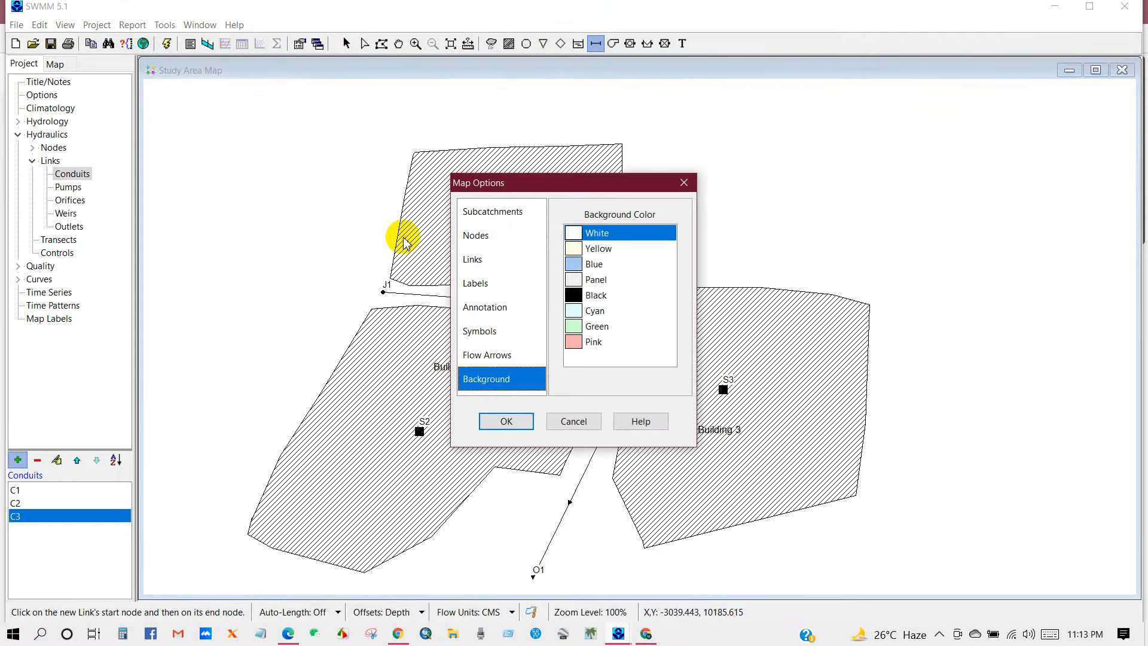
{"action": "left_click", "coordinate": [470, 235]}
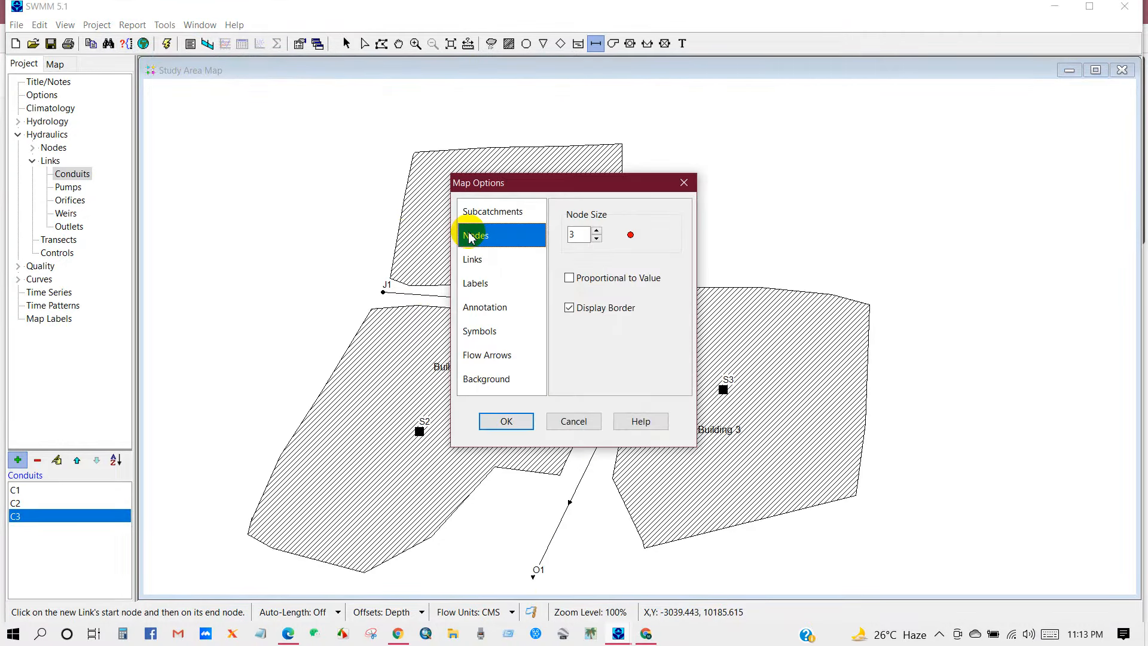
{"action": "left_click_drag", "start_coordinate": [590, 183], "coordinate": [949, 98]}
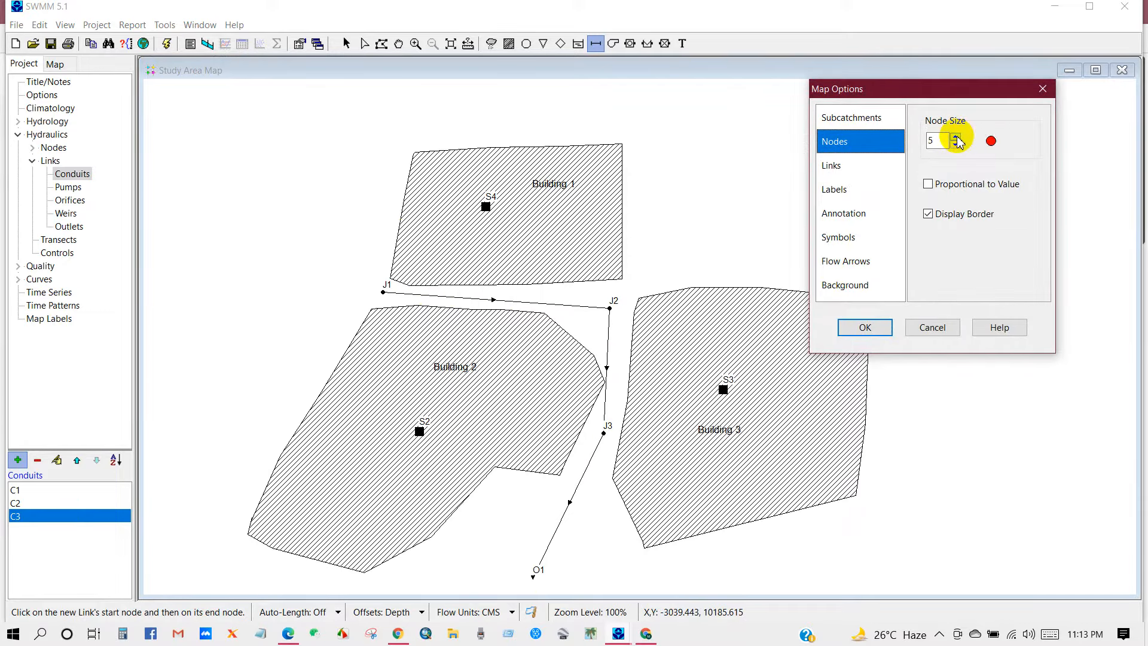
{"action": "left_click", "coordinate": [876, 329]}
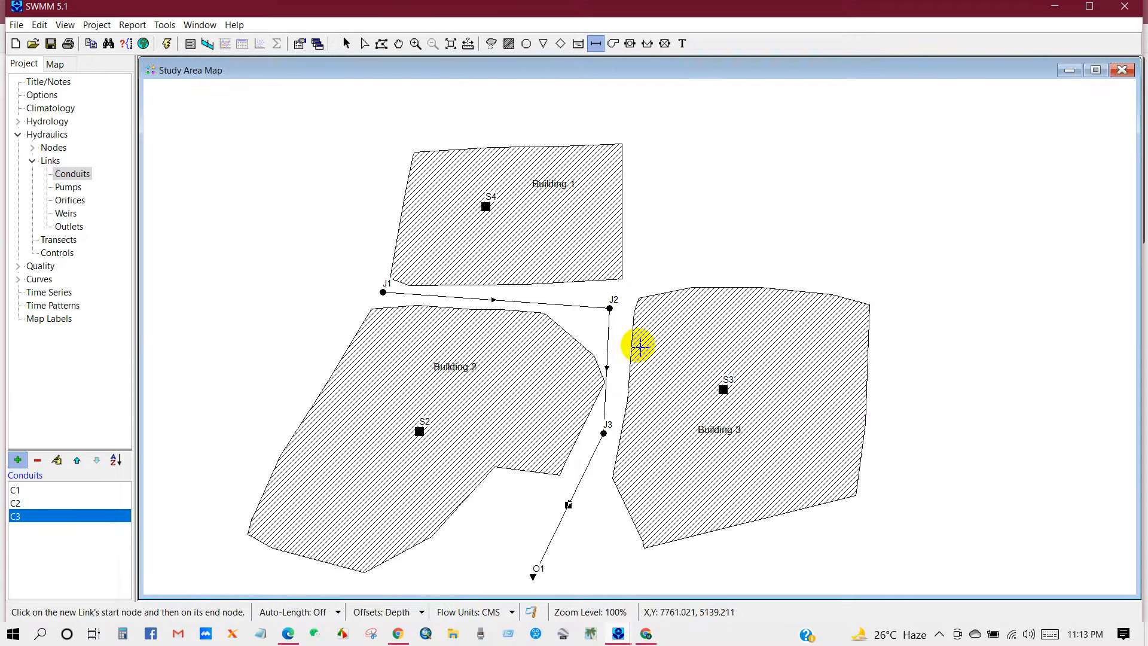
Step: Load the Google Earth aerial image of the study area as the map backdrop
{"action": "left_click", "coordinate": [66, 27]}
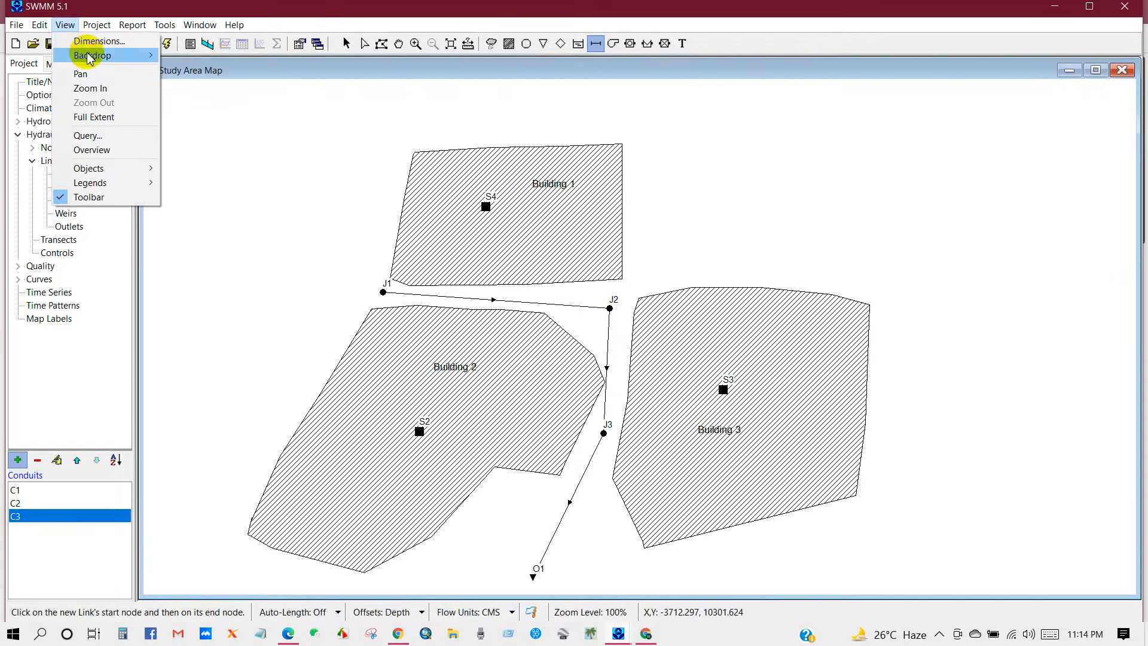
{"action": "mouse_move", "coordinate": [90, 56]}
{"action": "left_click", "coordinate": [189, 60]}
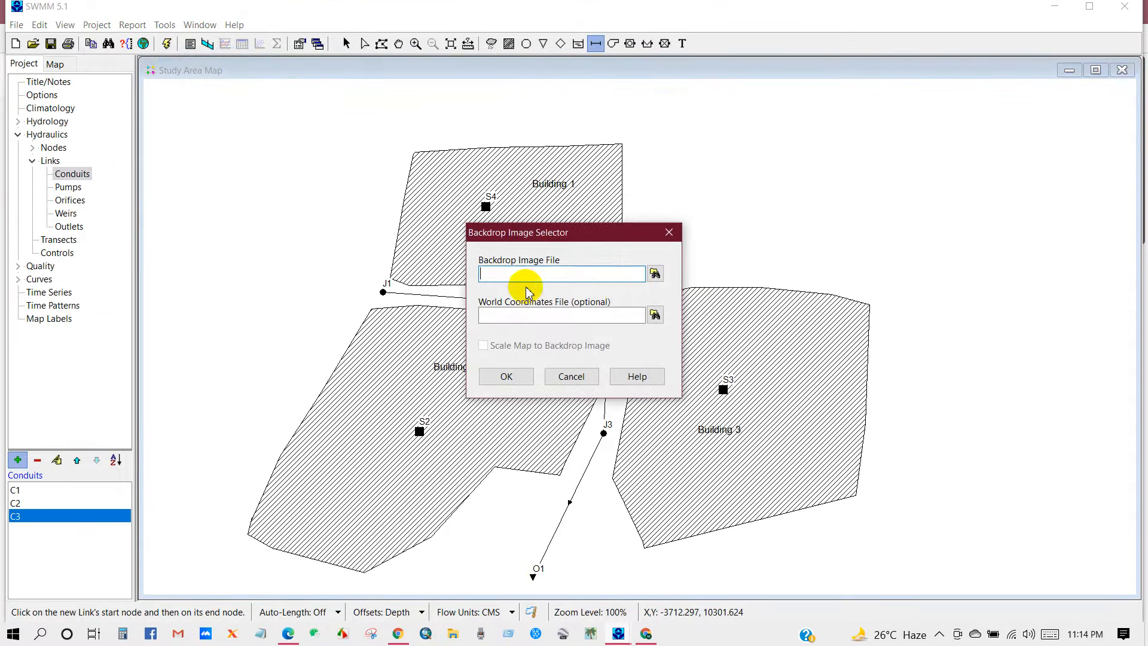
{"action": "left_click", "coordinate": [655, 274]}
{"action": "left_click", "coordinate": [66, 160]}
{"action": "left_click", "coordinate": [183, 263]}
{"action": "left_click", "coordinate": [449, 366]}
{"action": "left_click", "coordinate": [490, 373]}
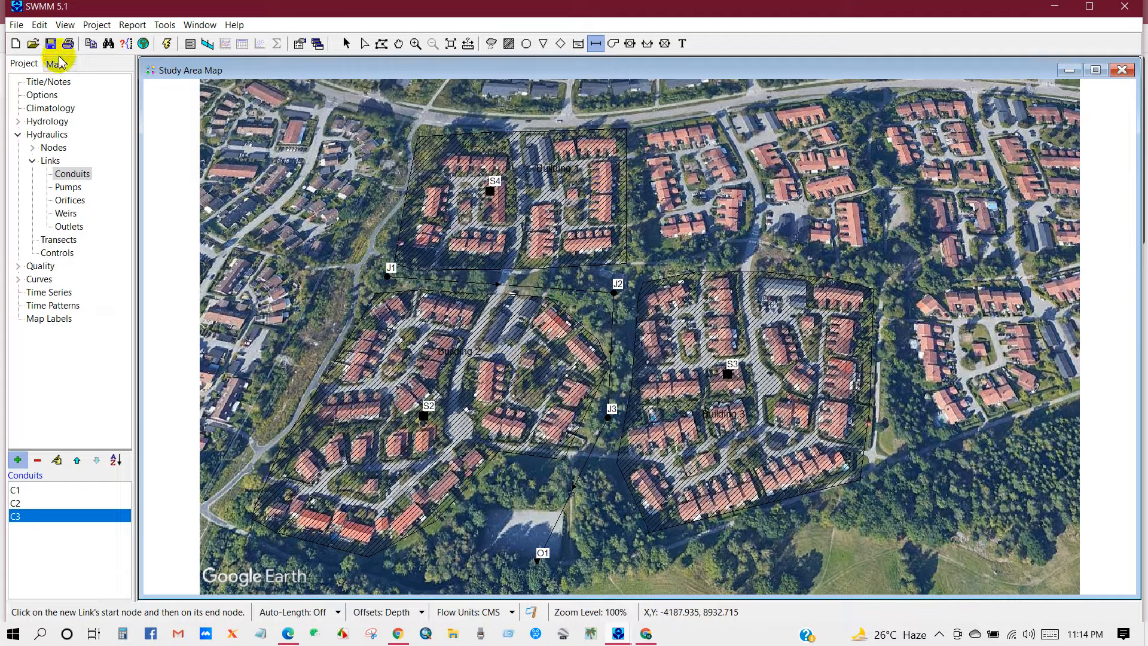
Step: Unload the backdrop image from the study area map
{"action": "left_click", "coordinate": [64, 25]}
{"action": "mouse_move", "coordinate": [107, 55]}
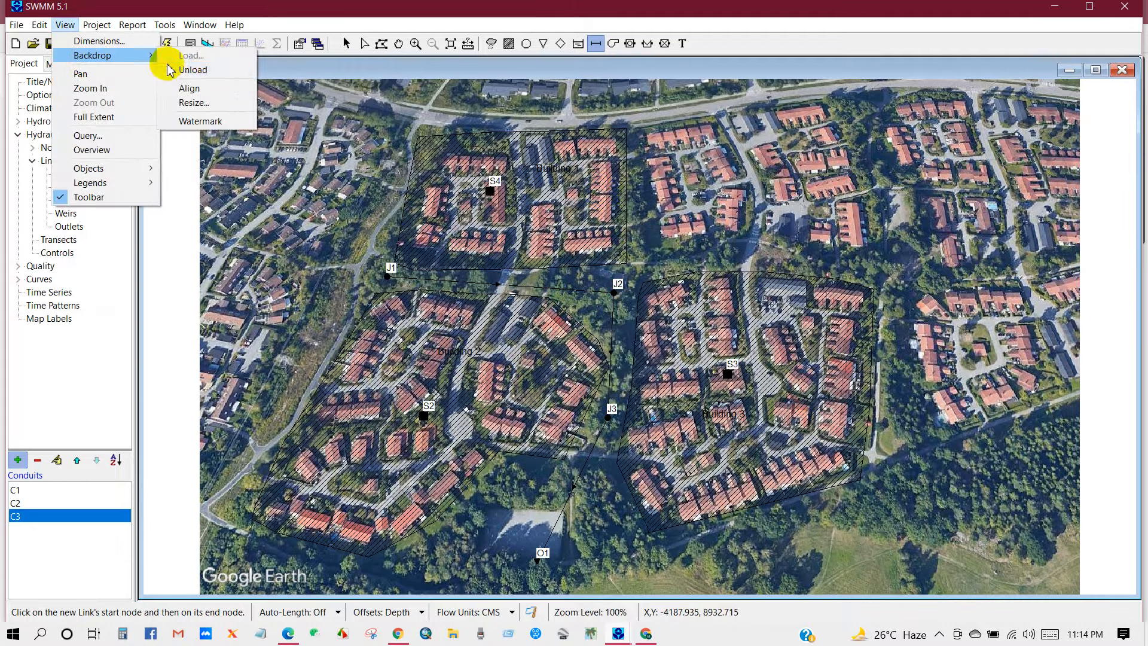
{"action": "left_click", "coordinate": [179, 66]}
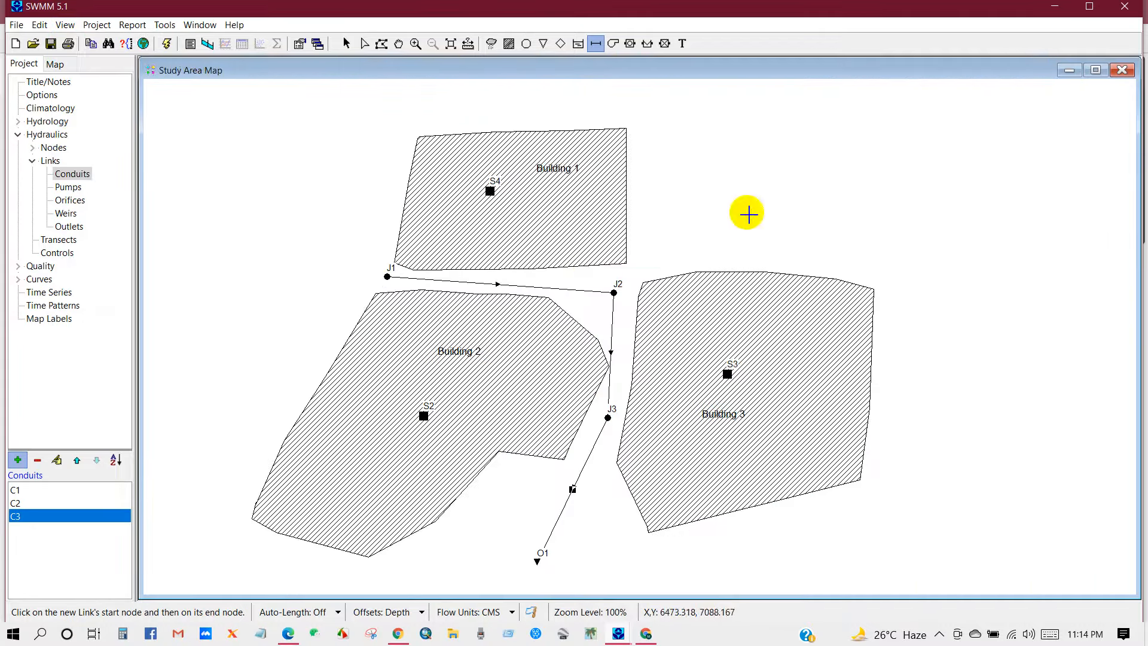
Step: Select subcatchment S4 in Building 1, view its properties and close them
{"action": "left_click", "coordinate": [348, 44]}
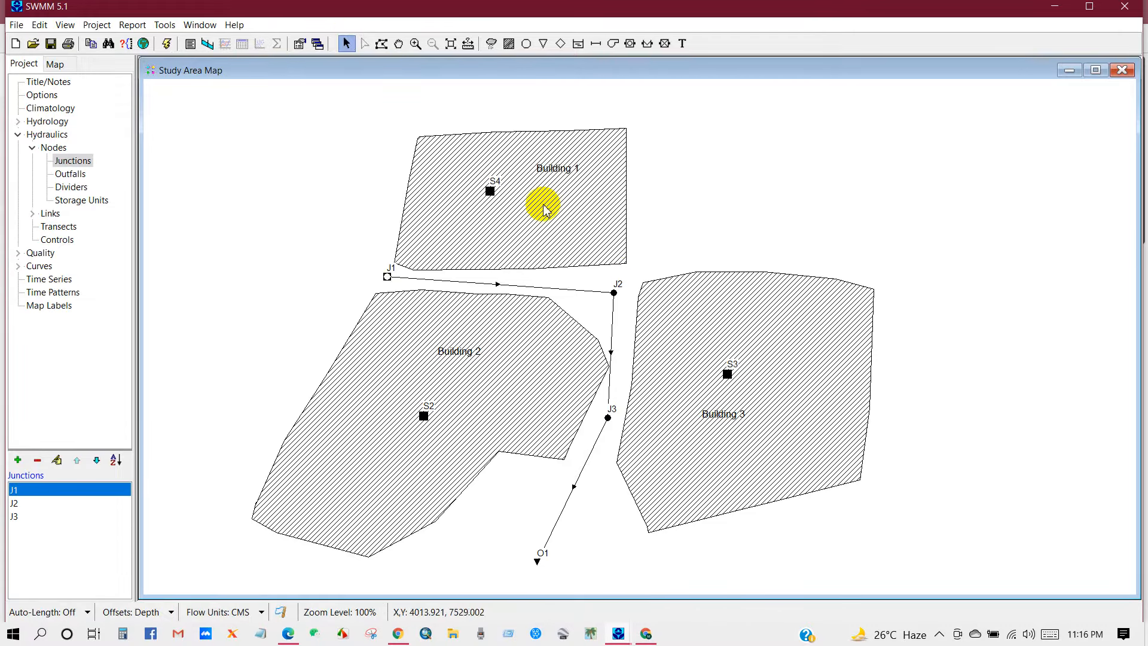
{"action": "left_click", "coordinate": [489, 192]}
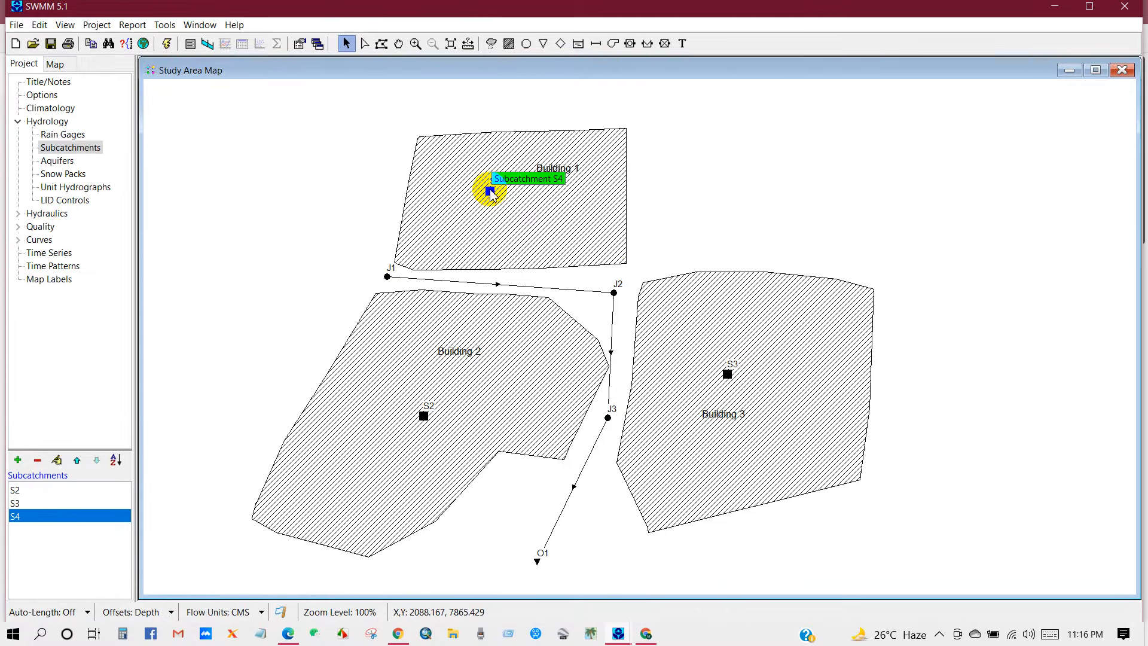
{"action": "right_click", "coordinate": [490, 192]}
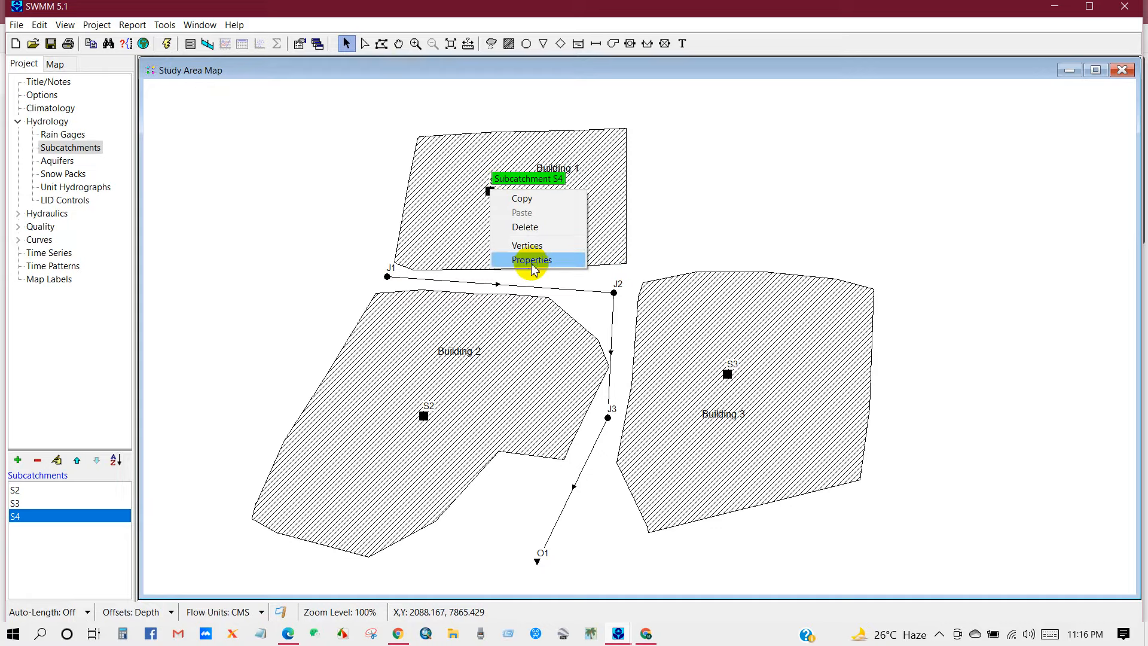
{"action": "left_click", "coordinate": [532, 261]}
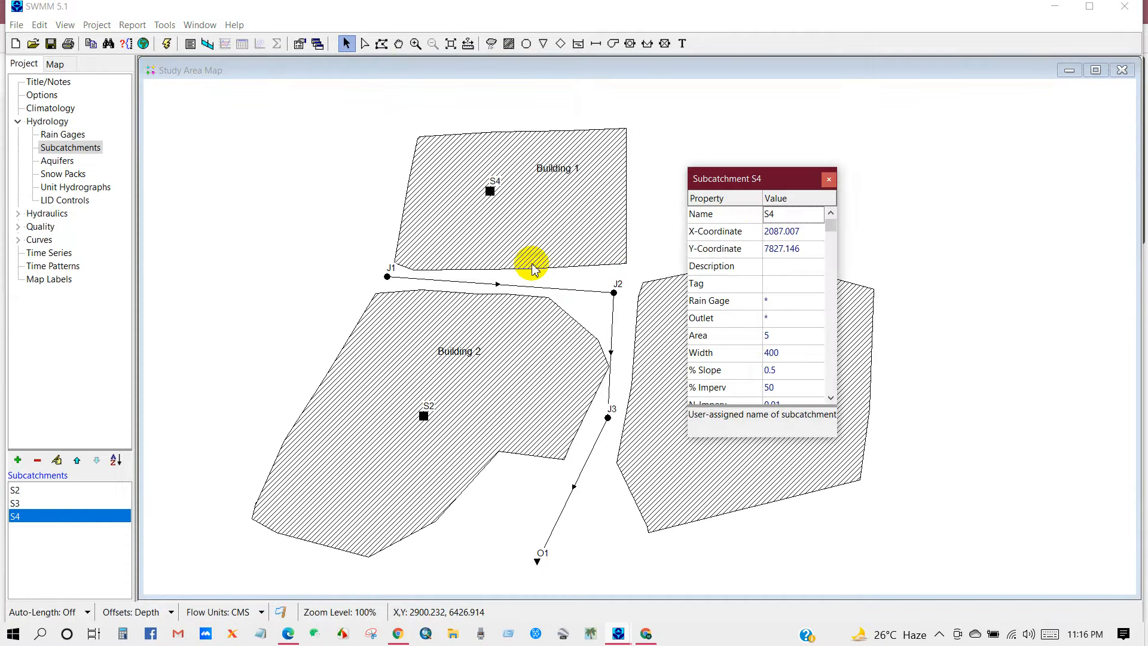
{"action": "left_click", "coordinate": [829, 180]}
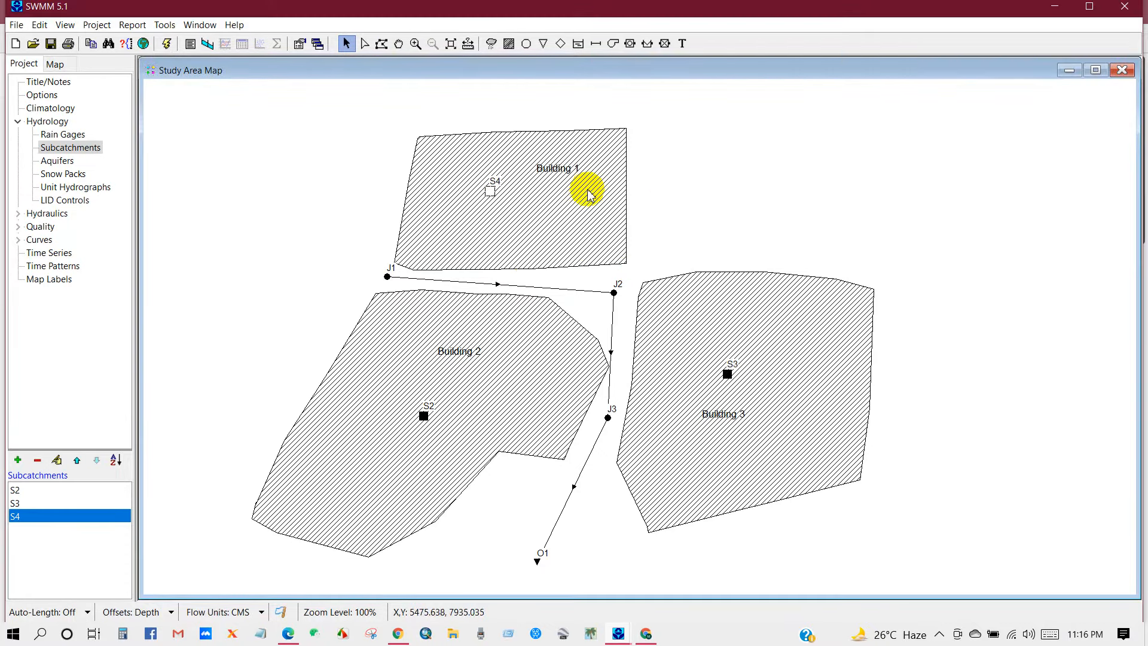
Step: Rename the Building 1 subcatchment S4 as S1 and set its outlet to junction J1
{"action": "double_click", "coordinate": [490, 193]}
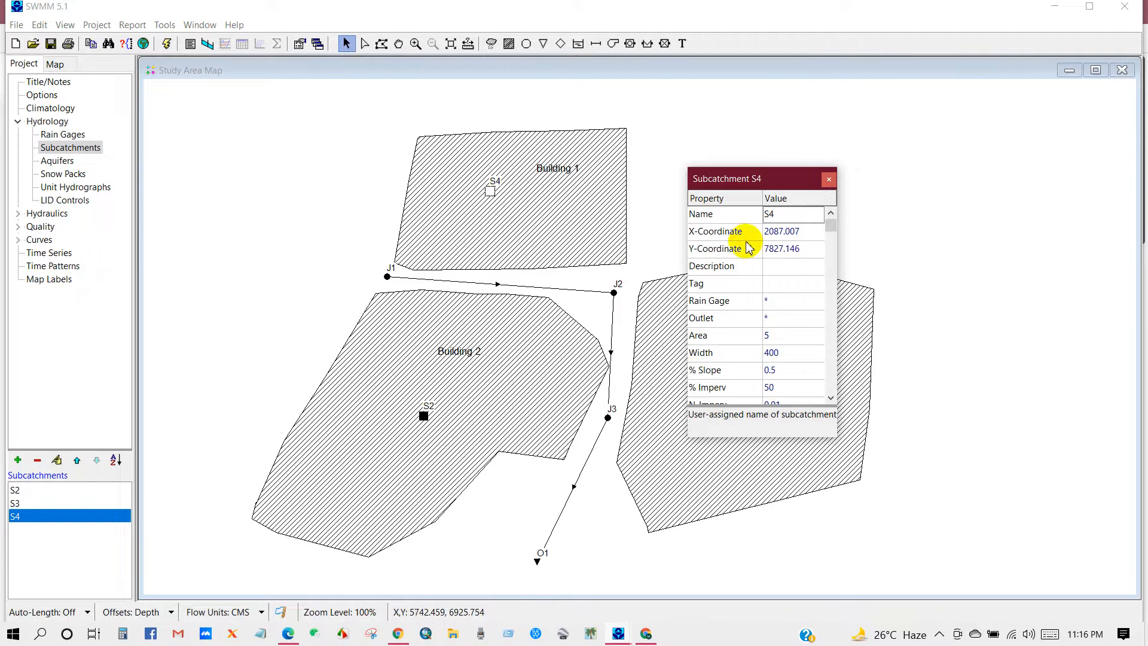
{"action": "left_click_drag", "start_coordinate": [741, 180], "coordinate": [808, 121]}
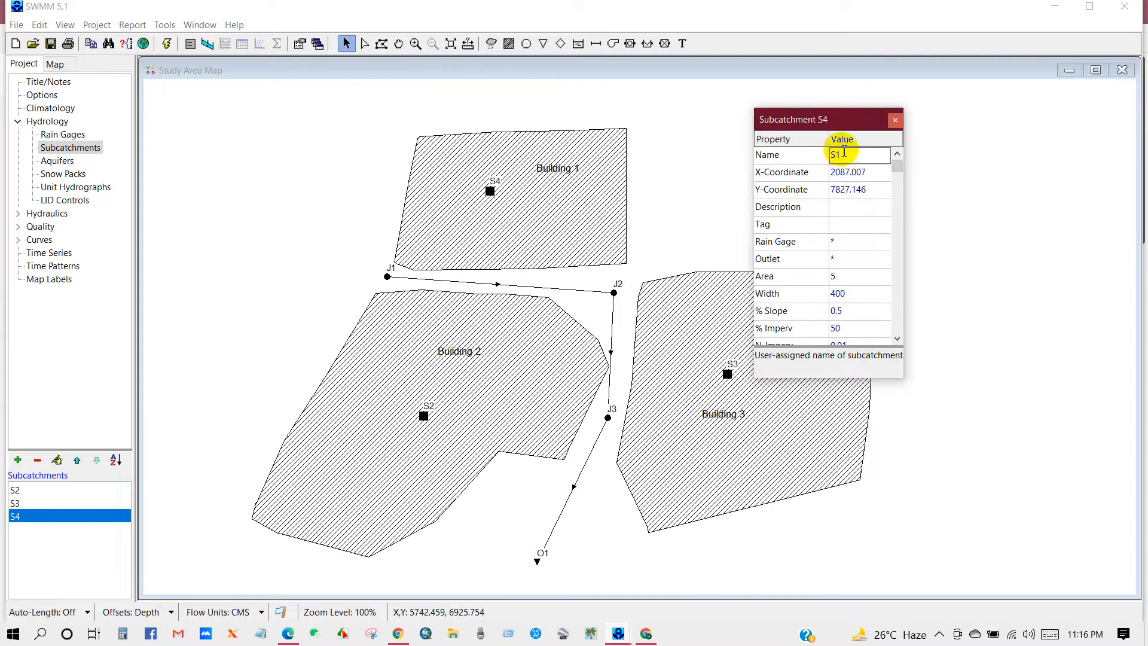
{"action": "left_click", "coordinate": [798, 258]}
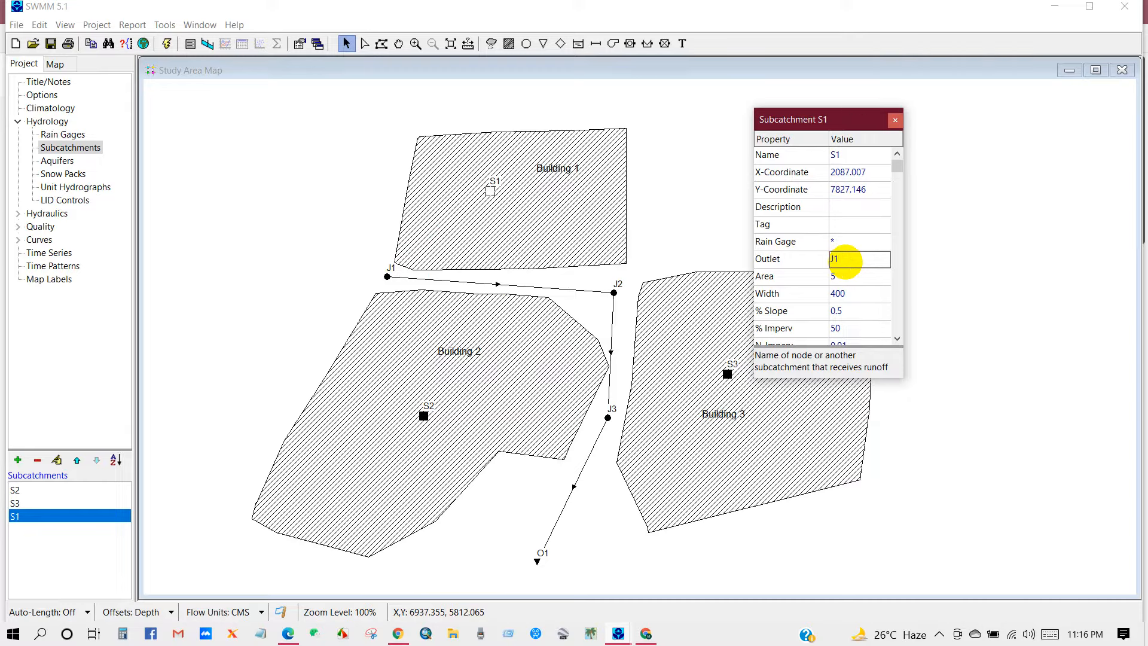
{"action": "left_click", "coordinate": [798, 279]}
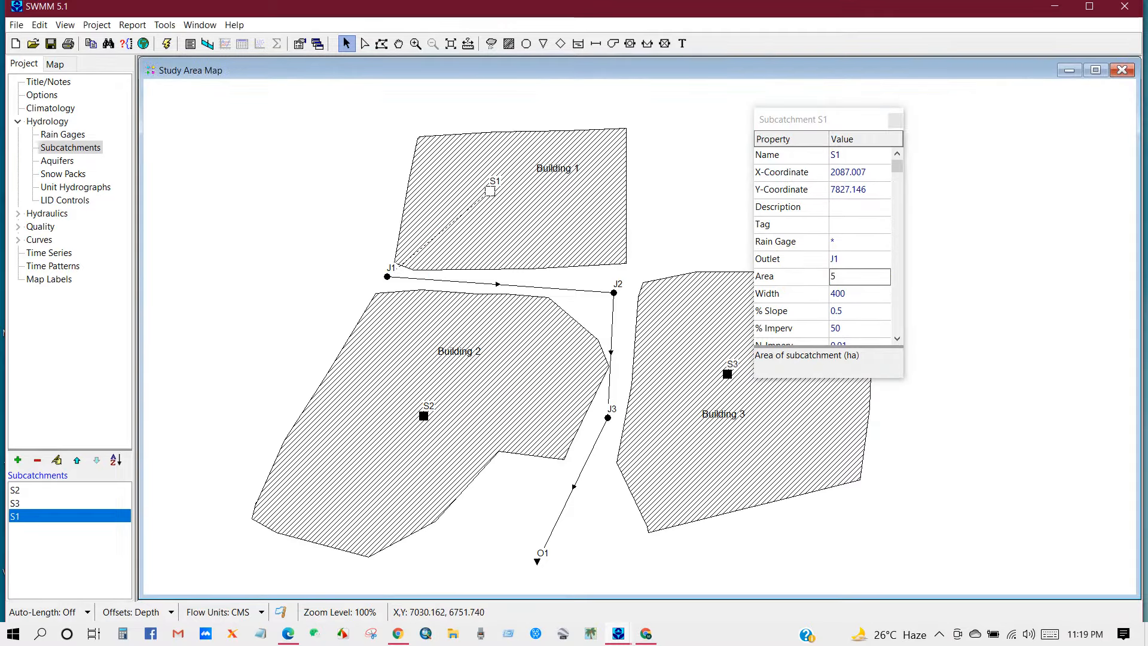
Step: Set the area of subcatchment S1 to 21 ha and close its properties
{"action": "left_click", "coordinate": [832, 276]}
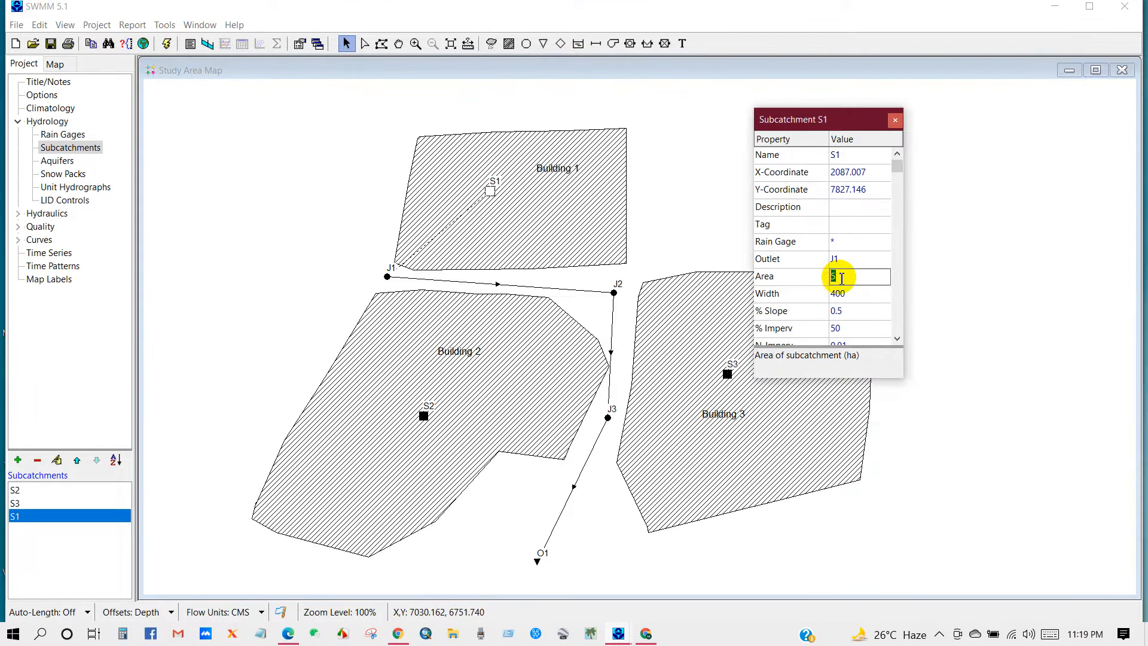
{"action": "type", "text": "21"}
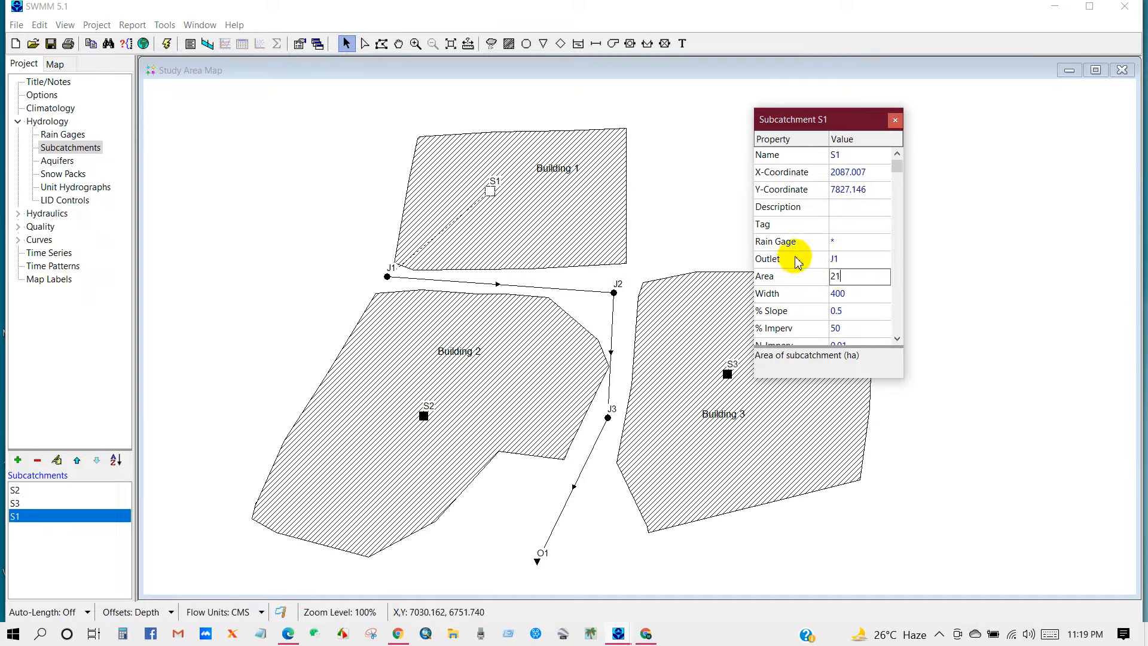
{"action": "left_click", "coordinate": [897, 173]}
{"action": "mouse_move", "coordinate": [899, 177]}
{"action": "left_mouse_down"}
{"action": "mouse_move", "coordinate": [897, 339]}
{"action": "mouse_move", "coordinate": [899, 171]}
{"action": "left_mouse_up"}
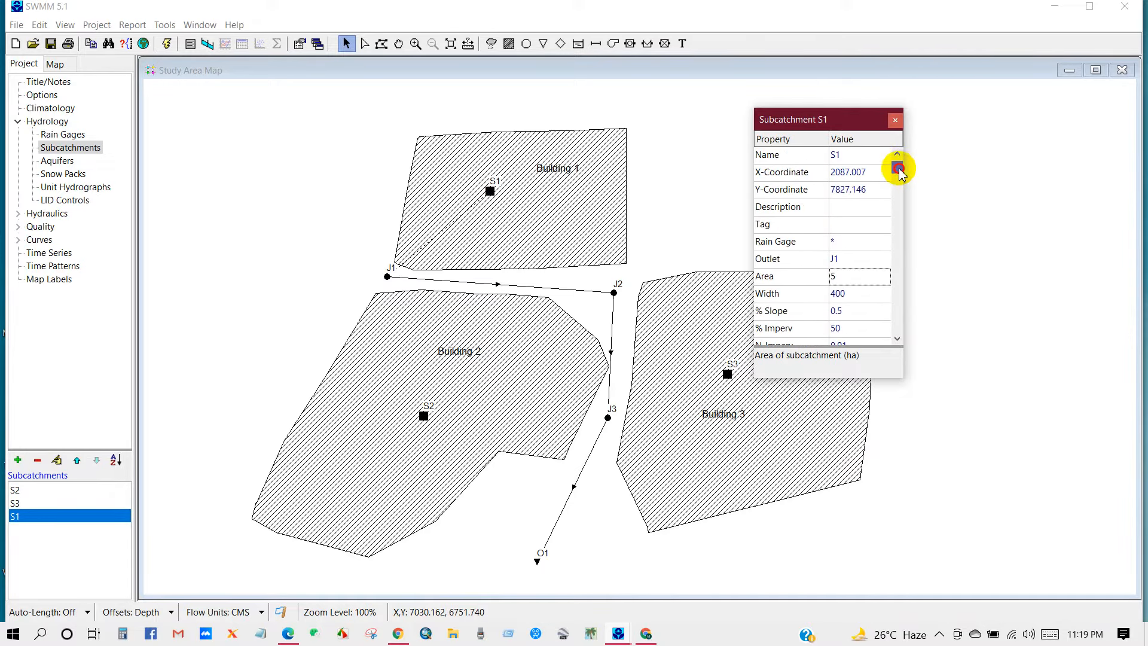
{"action": "left_click", "coordinate": [895, 120]}
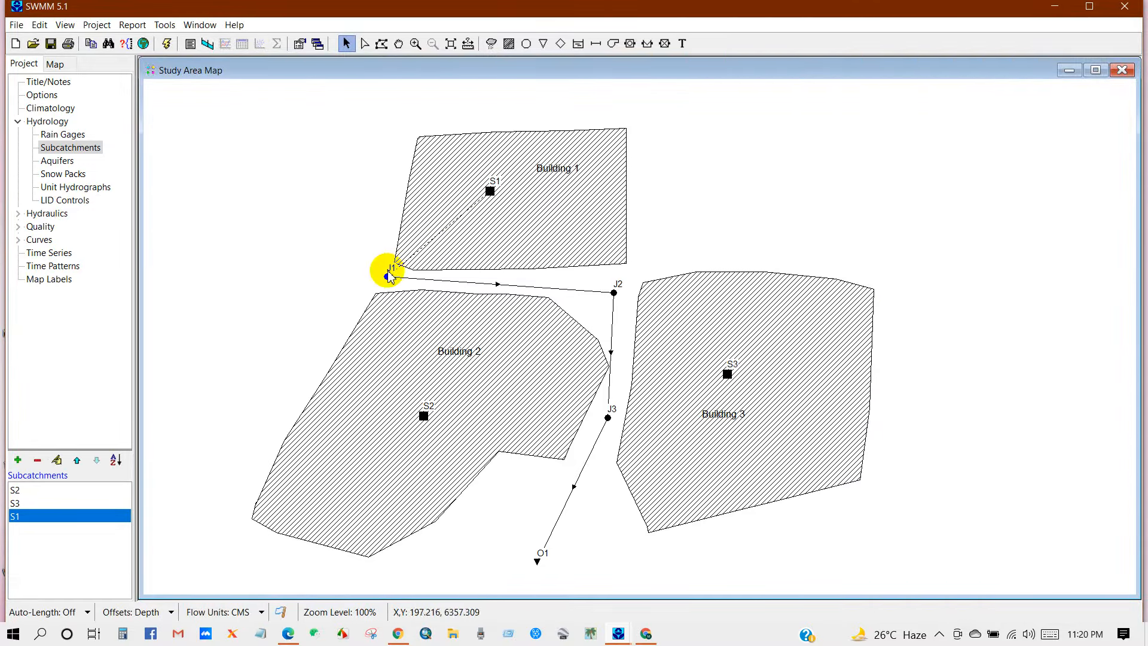
Step: Set the outlet of subcatchment S2 to junction J2 and its area to 32 ha
{"action": "double_click", "coordinate": [424, 417]}
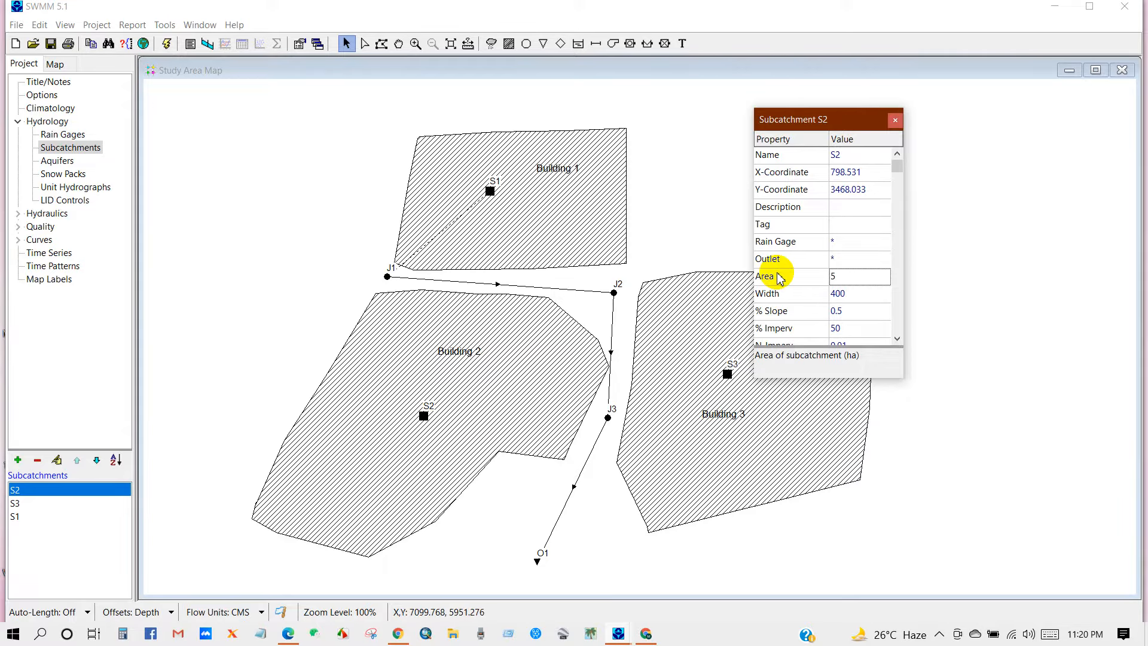
{"action": "left_click_drag", "start_coordinate": [836, 119], "coordinate": [828, 118]}
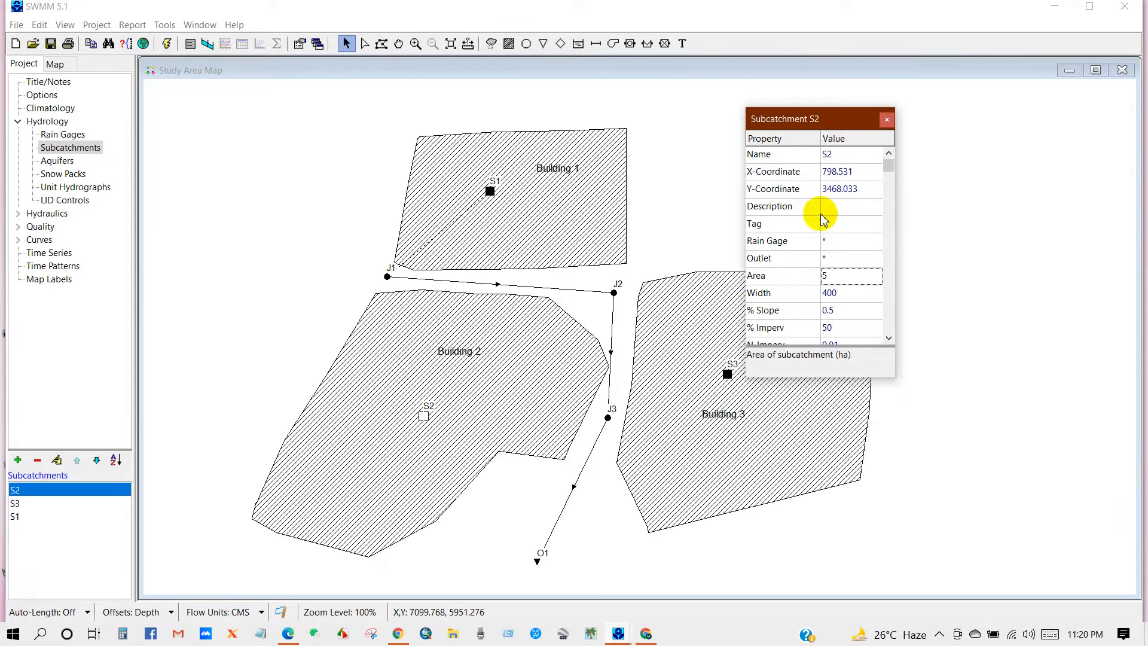
{"action": "left_click", "coordinate": [833, 259]}
{"action": "left_click", "coordinate": [833, 260]}
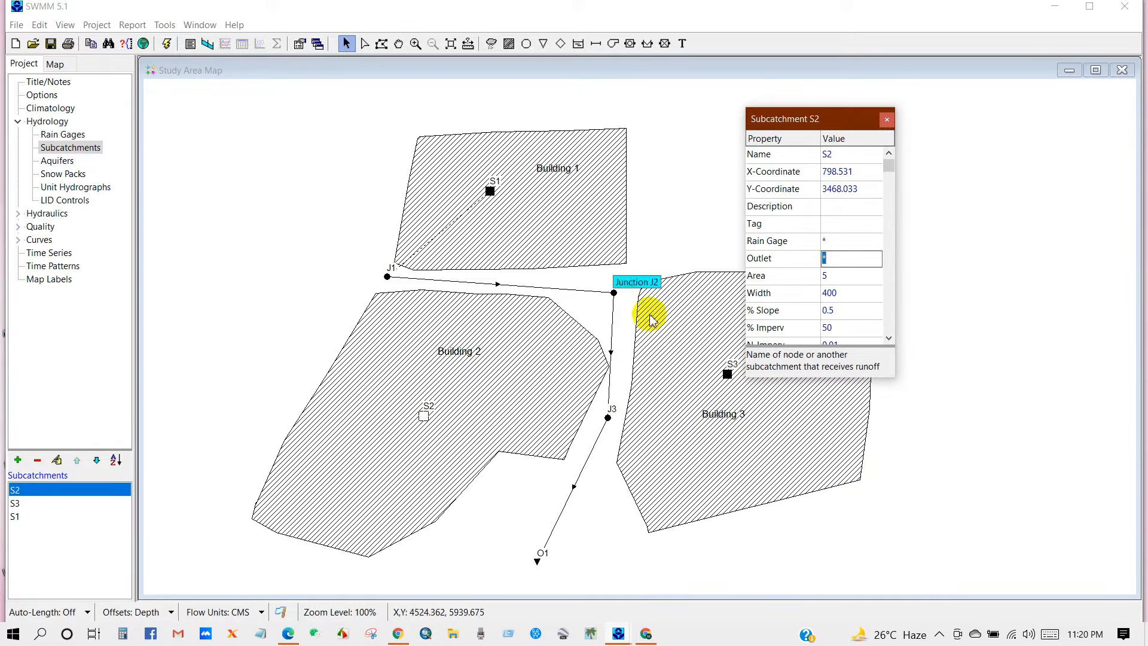
{"action": "left_click", "coordinate": [833, 277]}
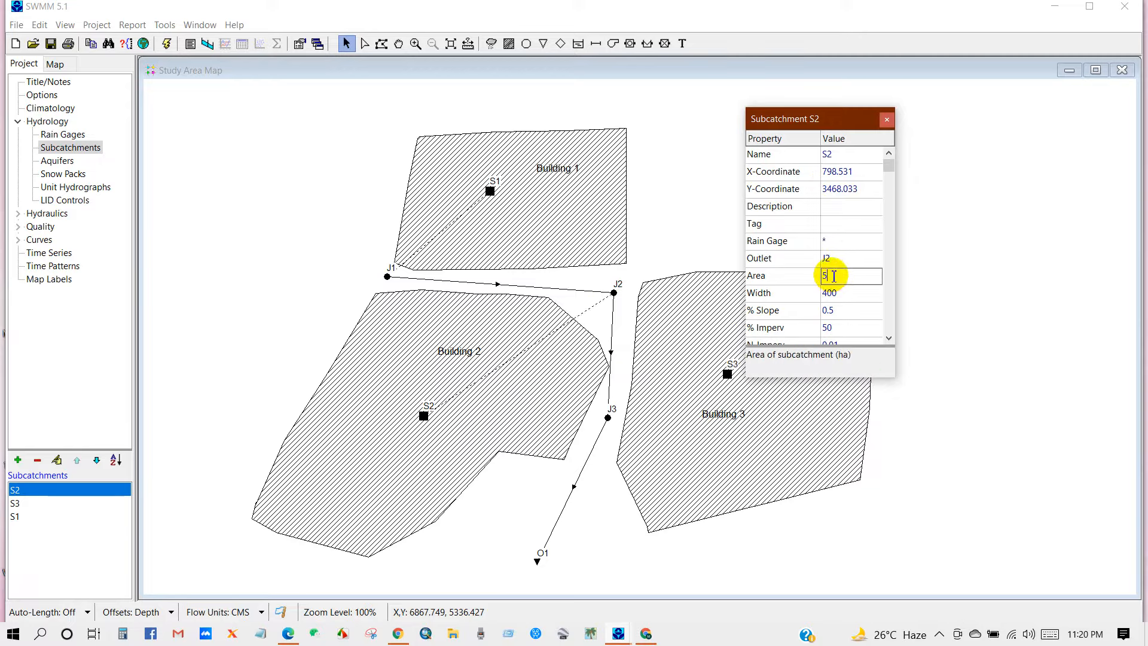
{"action": "left_click_drag", "start_coordinate": [834, 276], "coordinate": [824, 275]}
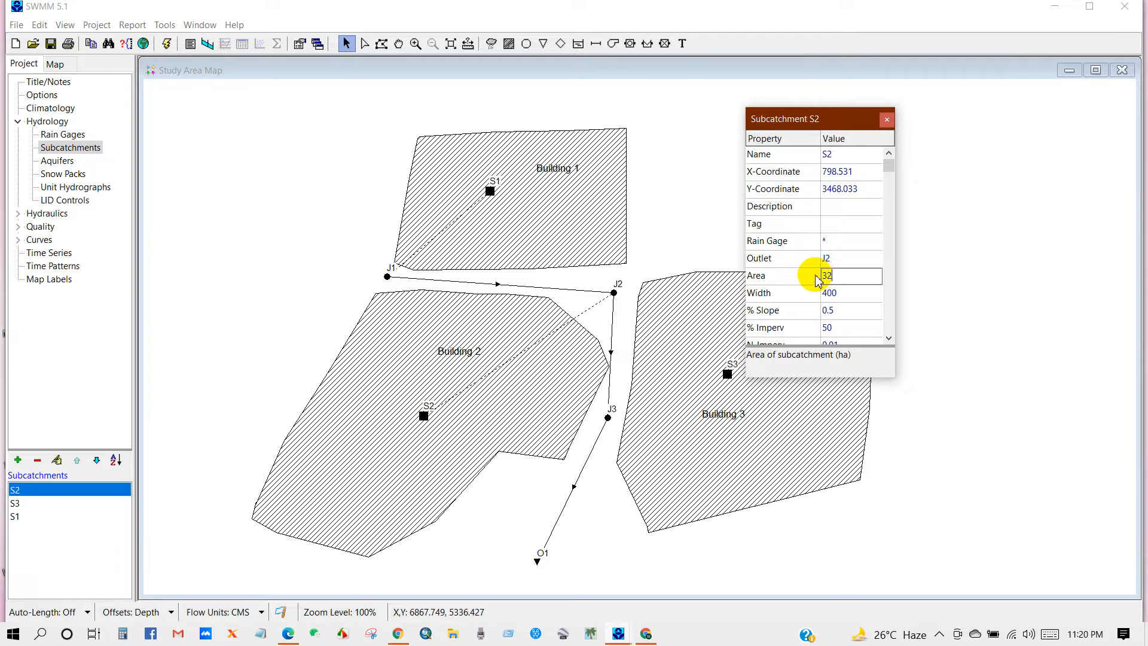
{"action": "left_click", "coordinate": [890, 317]}
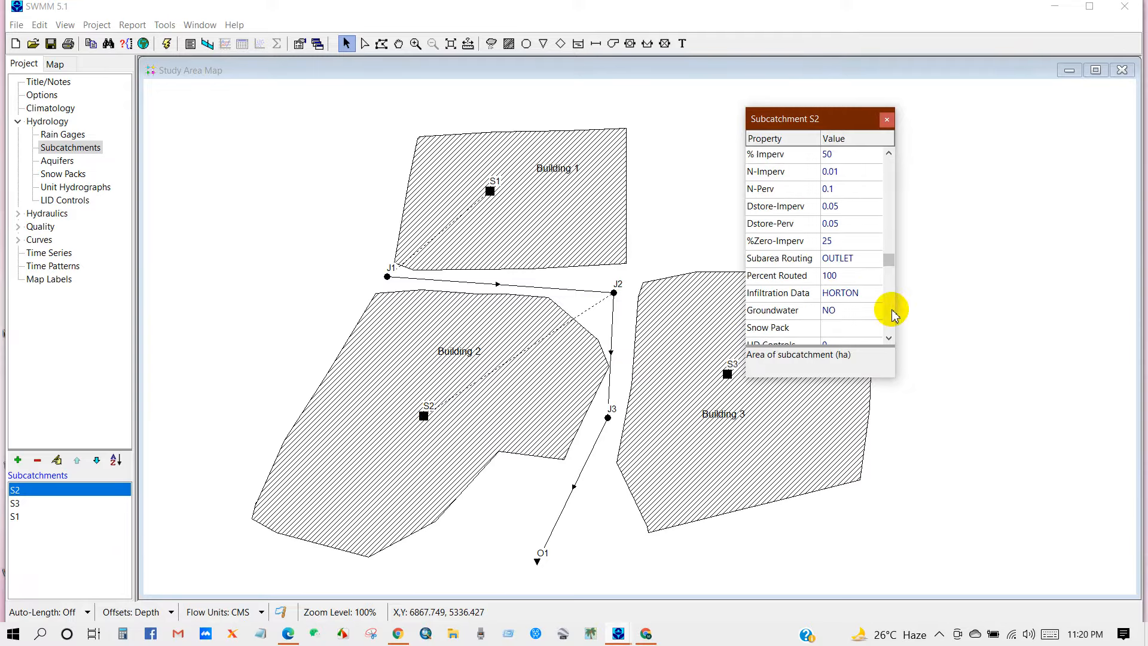
{"action": "left_click_drag", "start_coordinate": [890, 260], "coordinate": [889, 154]}
{"action": "left_click", "coordinate": [886, 121]}
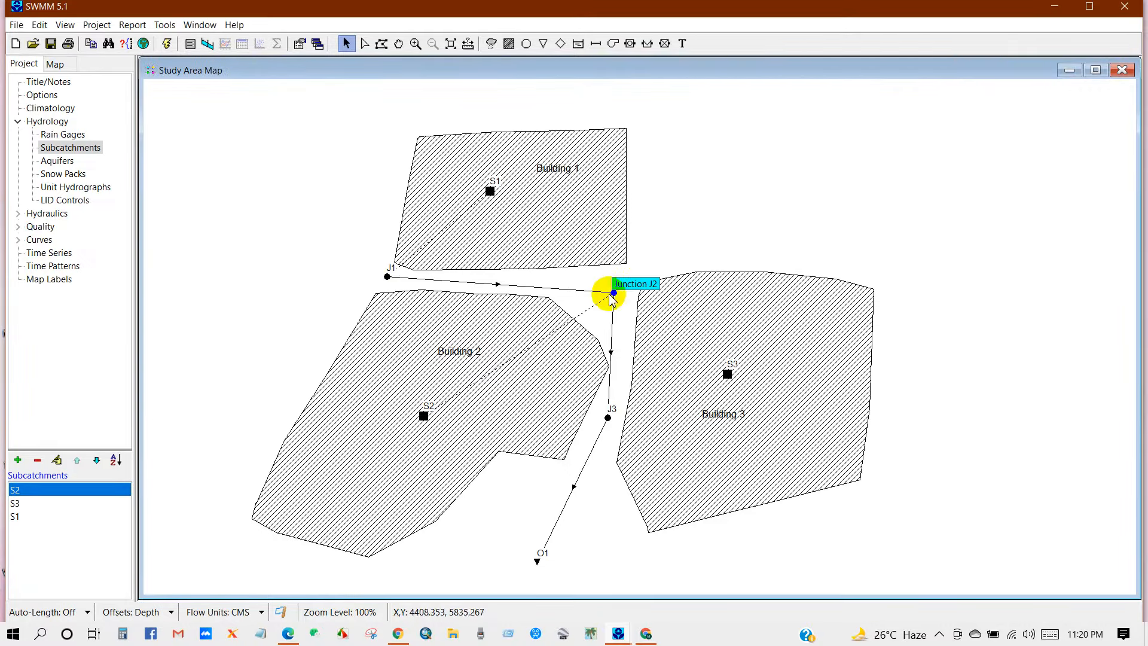
Step: Set the area of subcatchment S3 to 25 ha and its outlet to junction J3
{"action": "left_click", "coordinate": [728, 374]}
{"action": "double_click", "coordinate": [729, 375]}
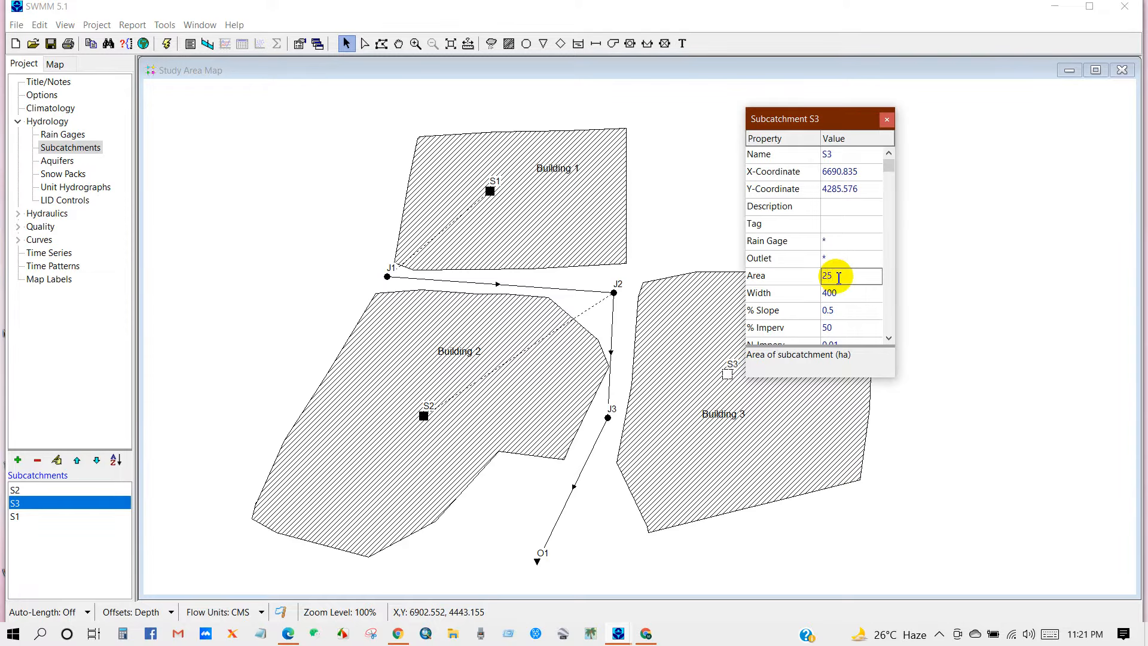
{"action": "left_click", "coordinate": [837, 257]}
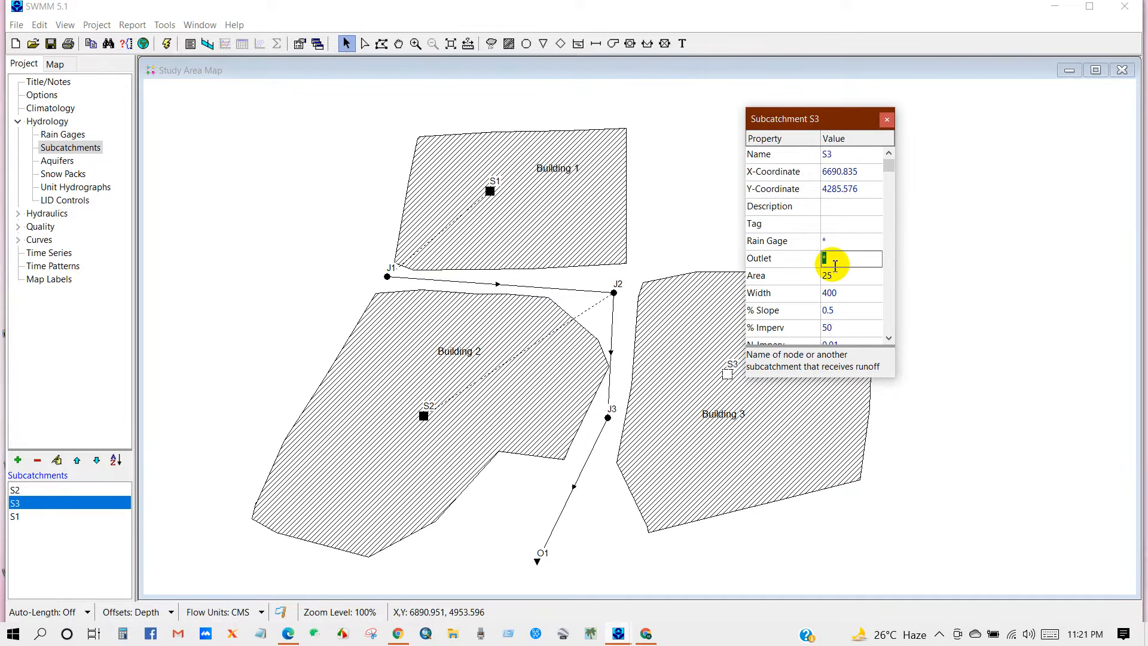
{"action": "type", "text": "J3"}
{"action": "key", "text": "Return"}
{"action": "left_click", "coordinate": [858, 225]}
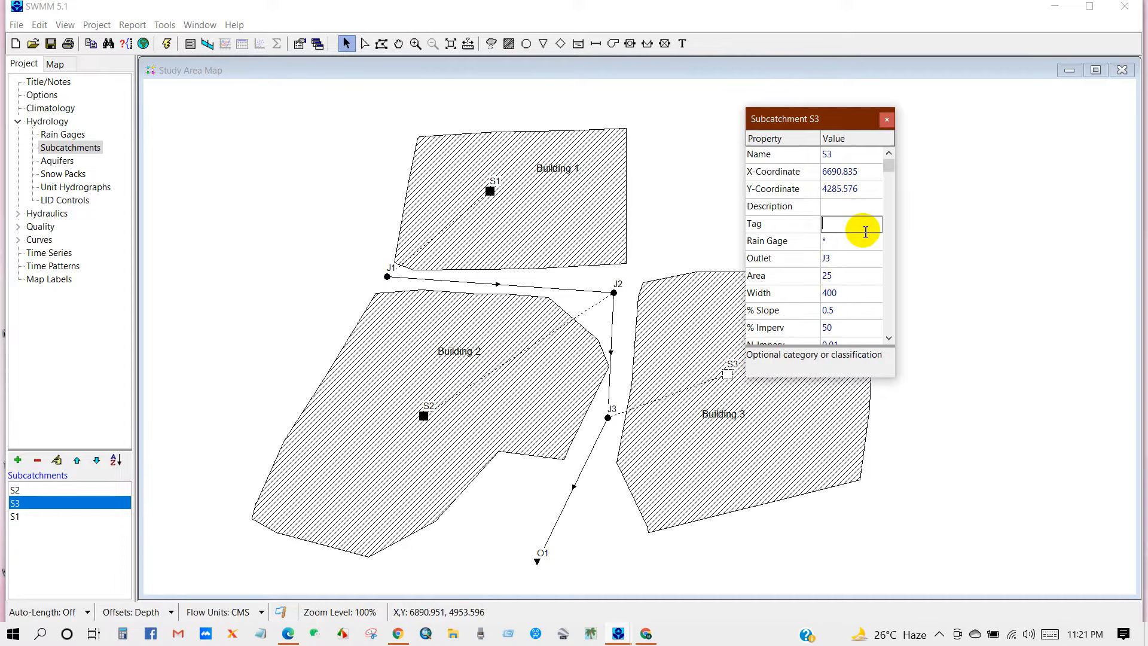
{"action": "left_click", "coordinate": [887, 119]}
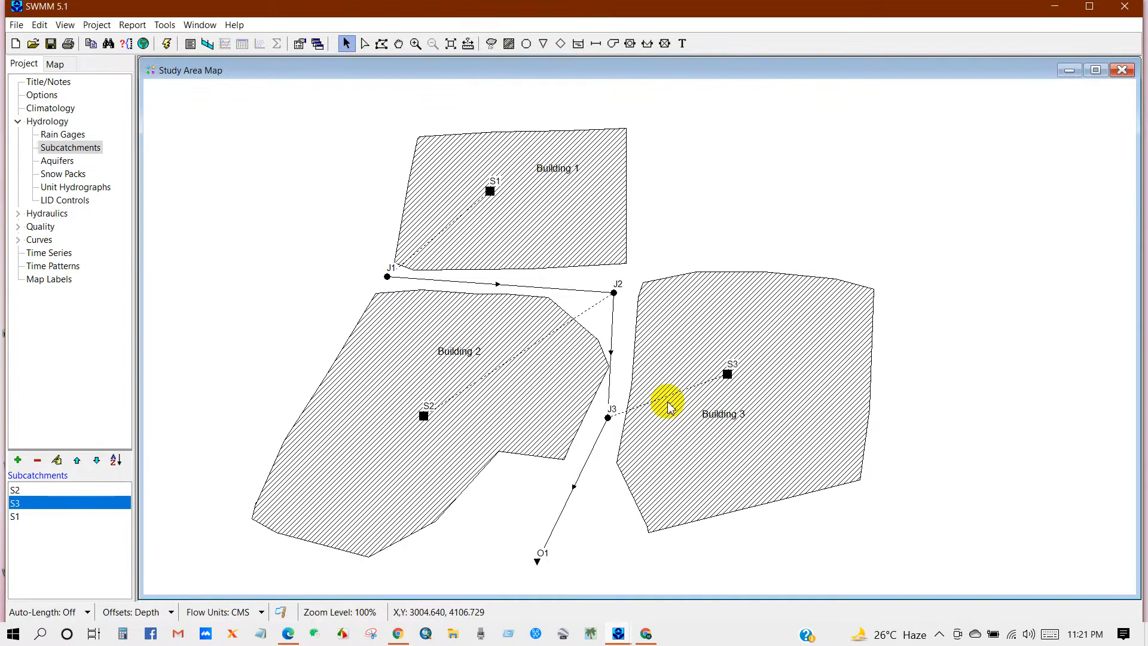
{"action": "left_click", "coordinate": [693, 372]}
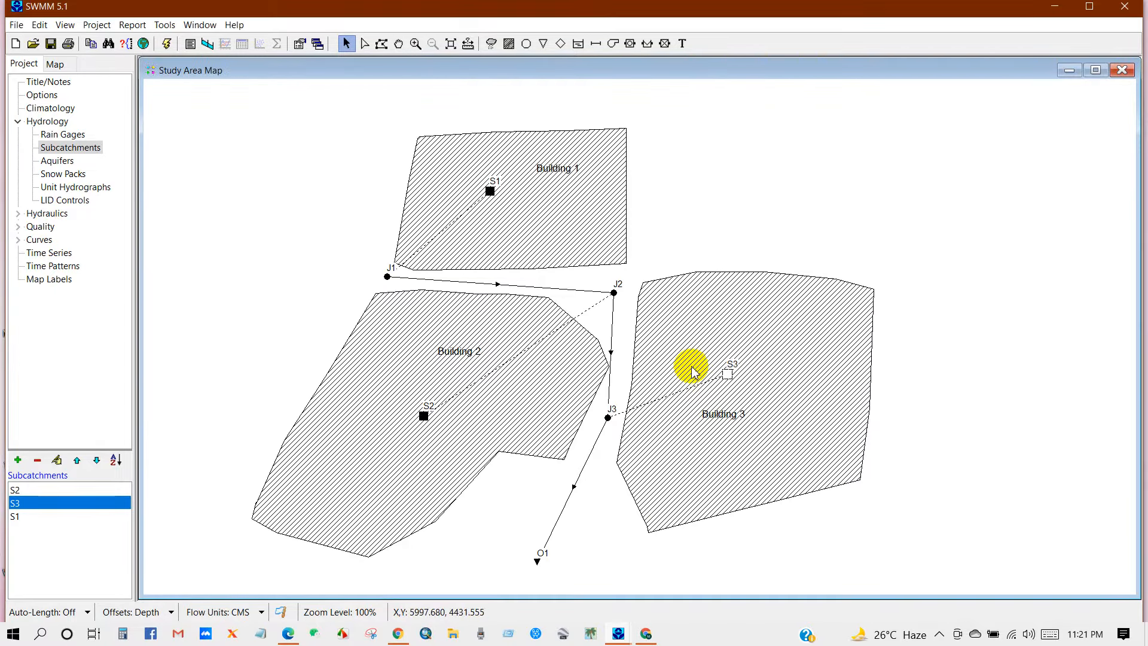
Step: Set the invert elevation of junction J1 to 7.2 m and close its properties
{"action": "left_click", "coordinate": [388, 277]}
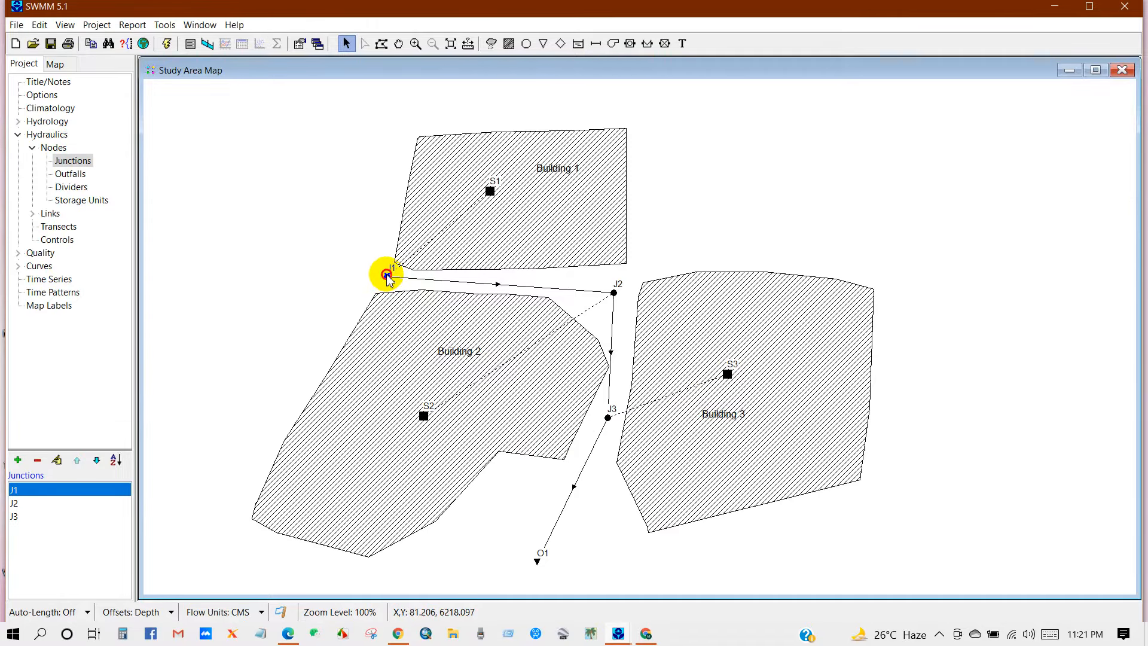
{"action": "double_click", "coordinate": [387, 277]}
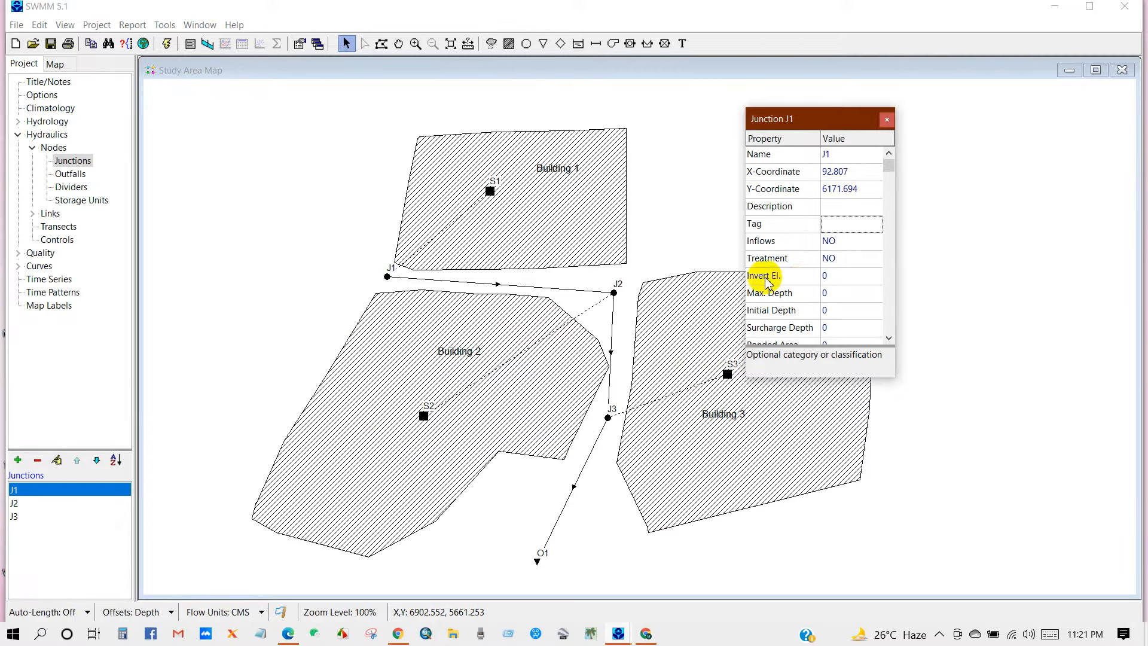
{"action": "left_click", "coordinate": [828, 275]}
{"action": "left_click_drag", "start_coordinate": [852, 276], "coordinate": [824, 277]}
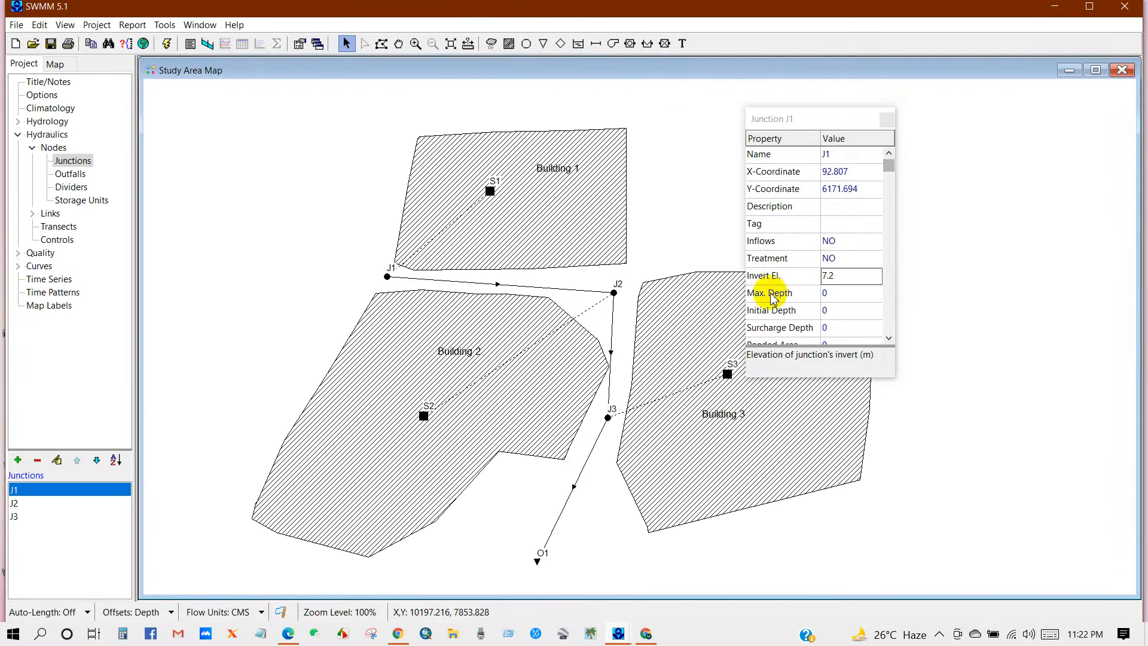
{"action": "left_click", "coordinate": [890, 338]}
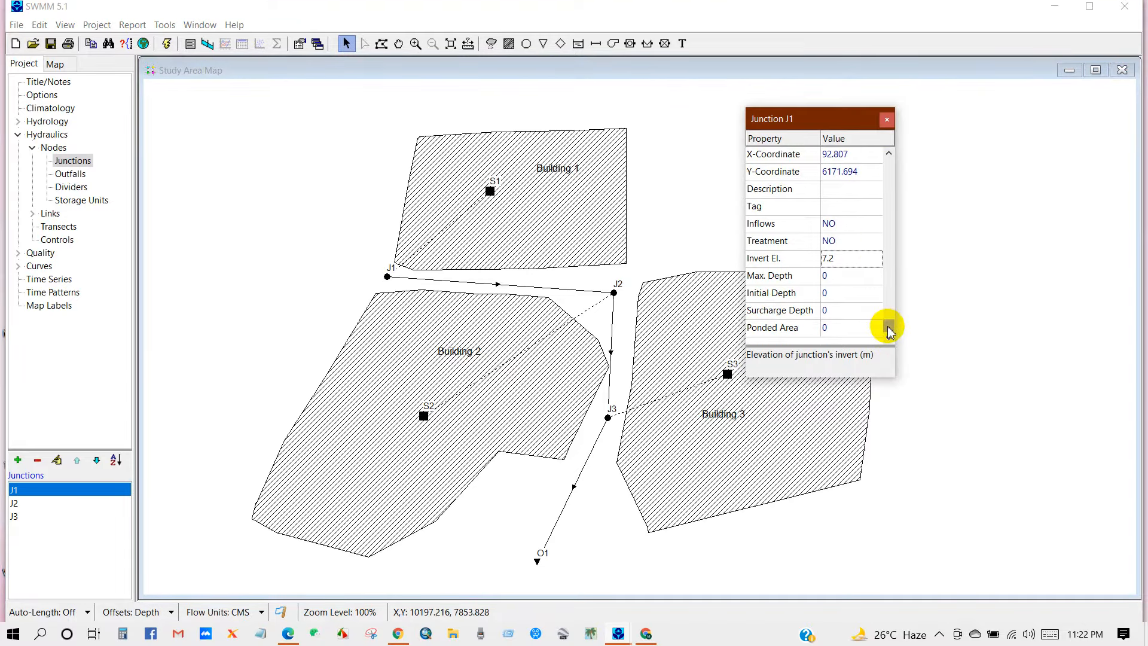
{"action": "left_click", "coordinate": [889, 153]}
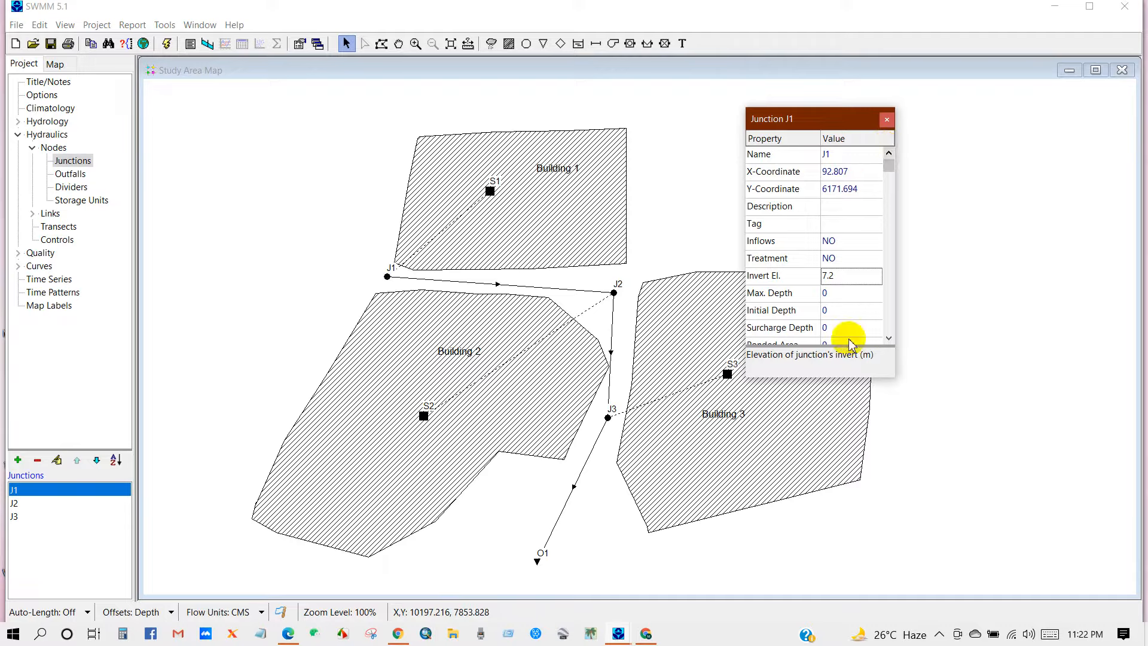
{"action": "left_click", "coordinate": [887, 119]}
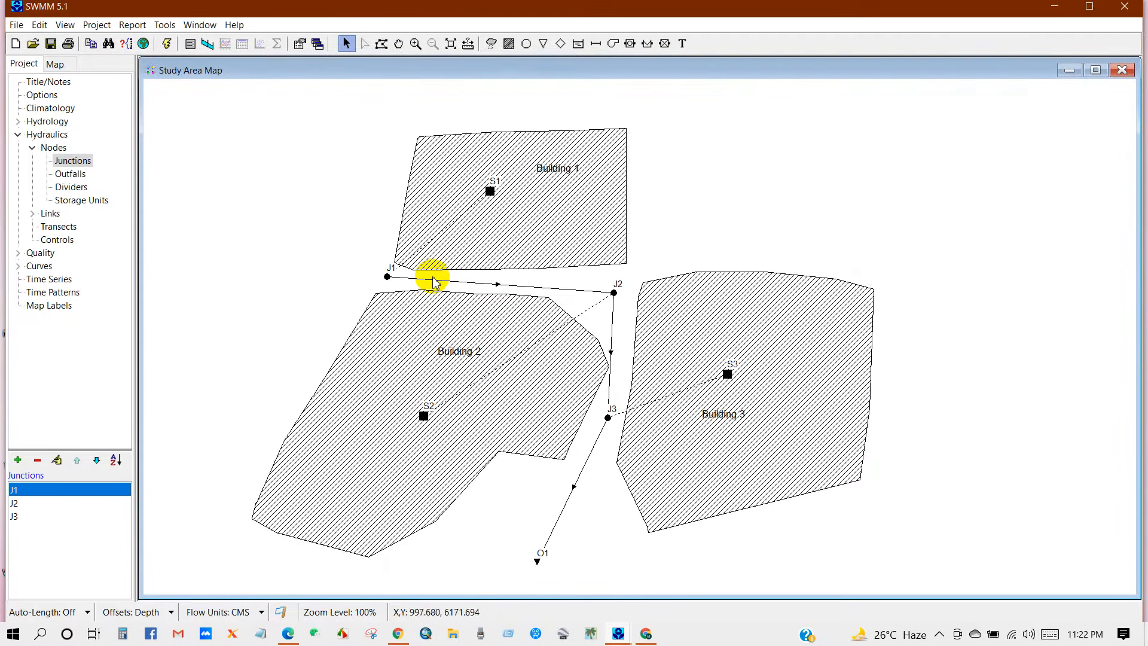
Step: Set the invert elevation of junction J2 to 6.7 m and close its properties
{"action": "left_click", "coordinate": [613, 293]}
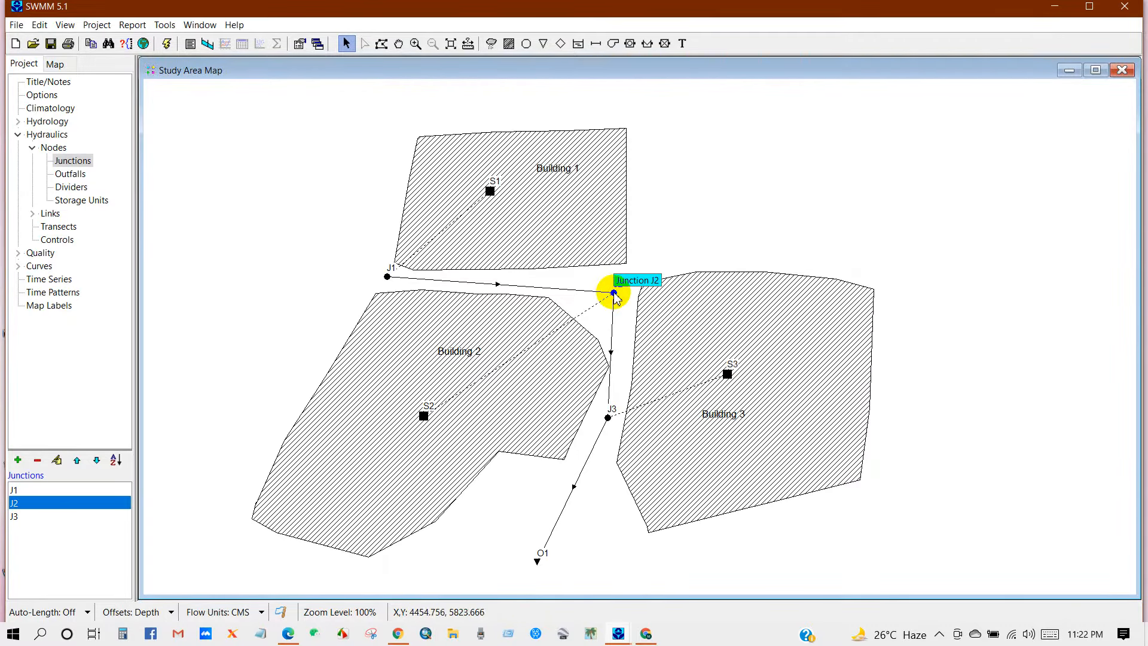
{"action": "double_click", "coordinate": [614, 293]}
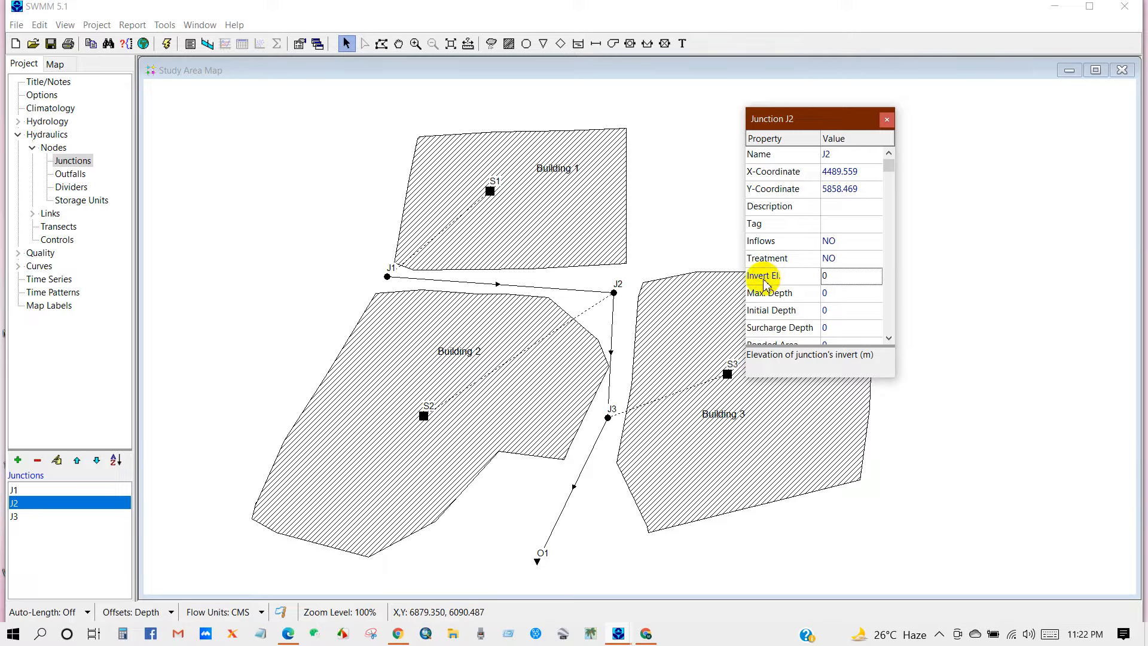
{"action": "left_click", "coordinate": [826, 278]}
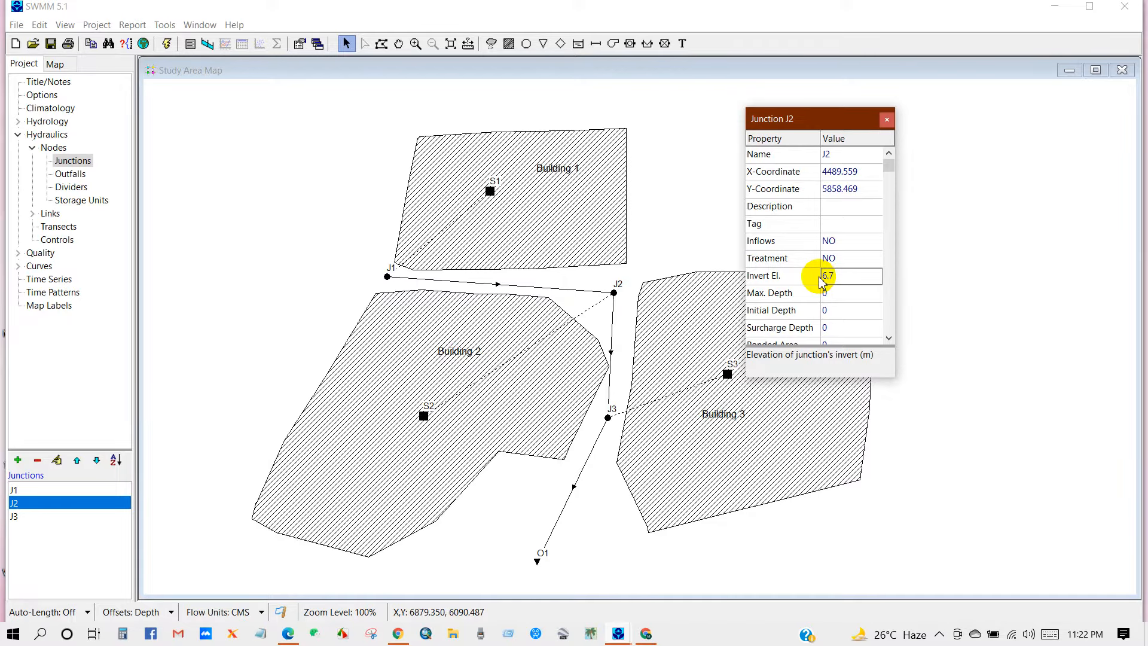
{"action": "left_click", "coordinate": [887, 121]}
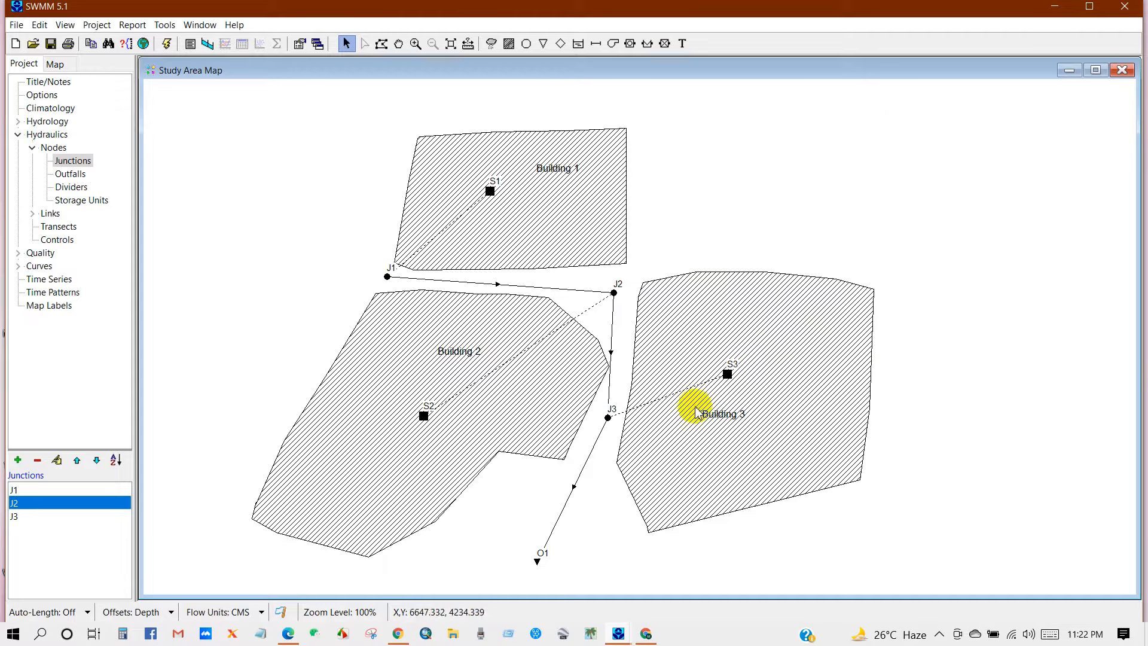
Step: Set the invert elevation of junction J3 to 6.21 m and close its properties
{"action": "left_click", "coordinate": [609, 418]}
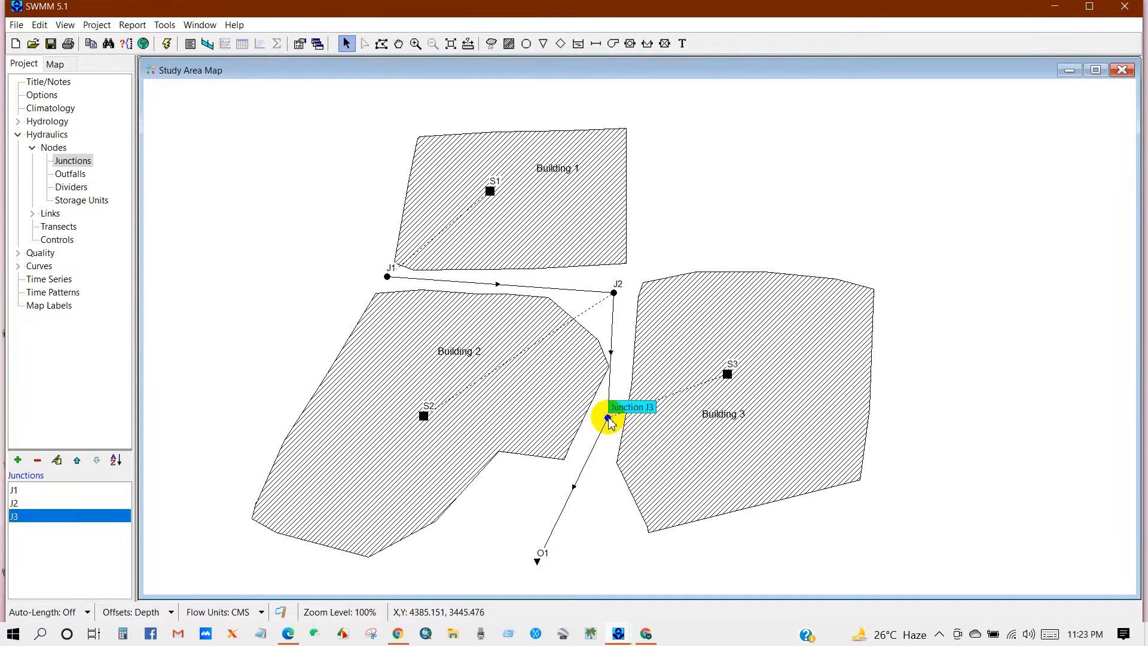
{"action": "double_click", "coordinate": [609, 418]}
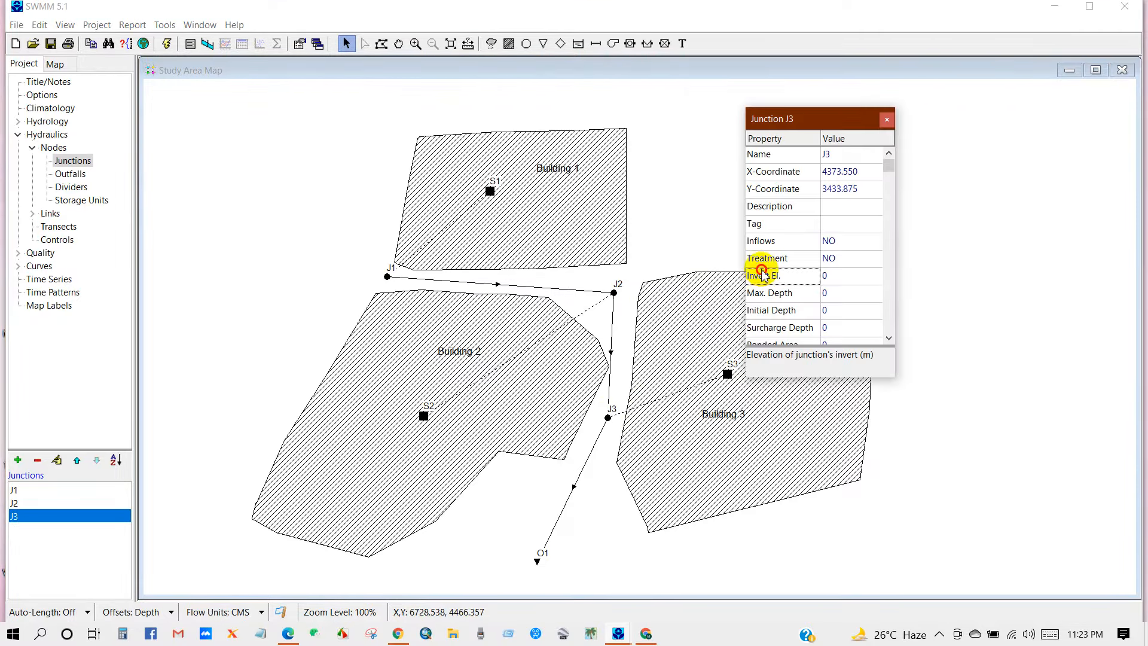
{"action": "left_click", "coordinate": [848, 277]}
{"action": "left_click_drag", "start_coordinate": [848, 277], "coordinate": [807, 281]}
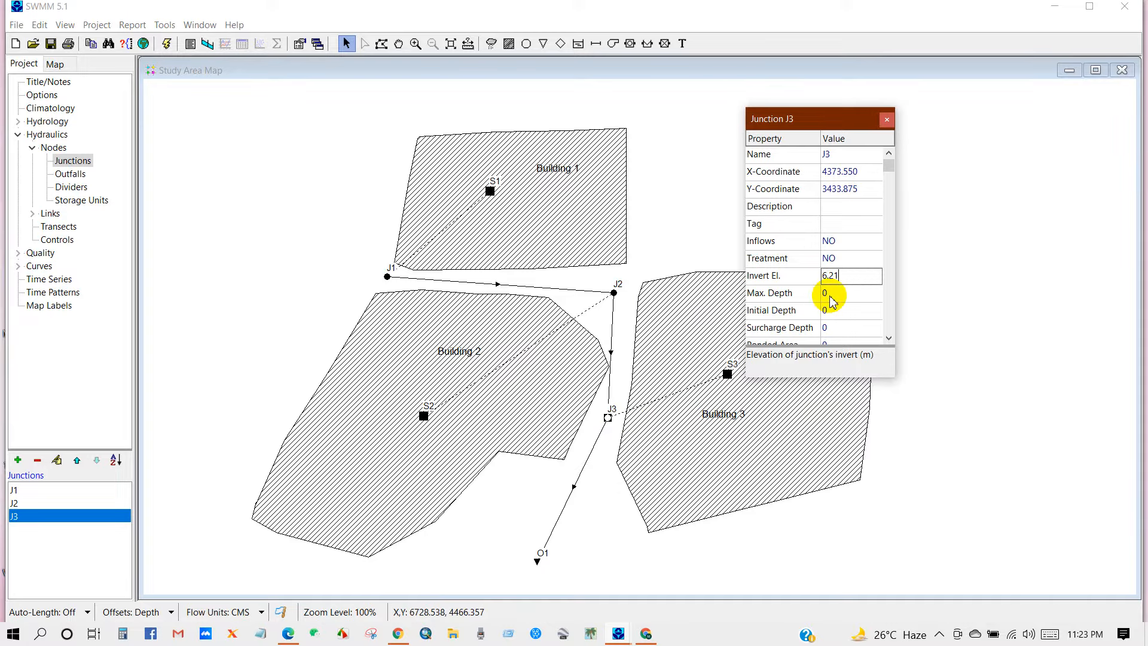
{"action": "type", "text": "6.21"}
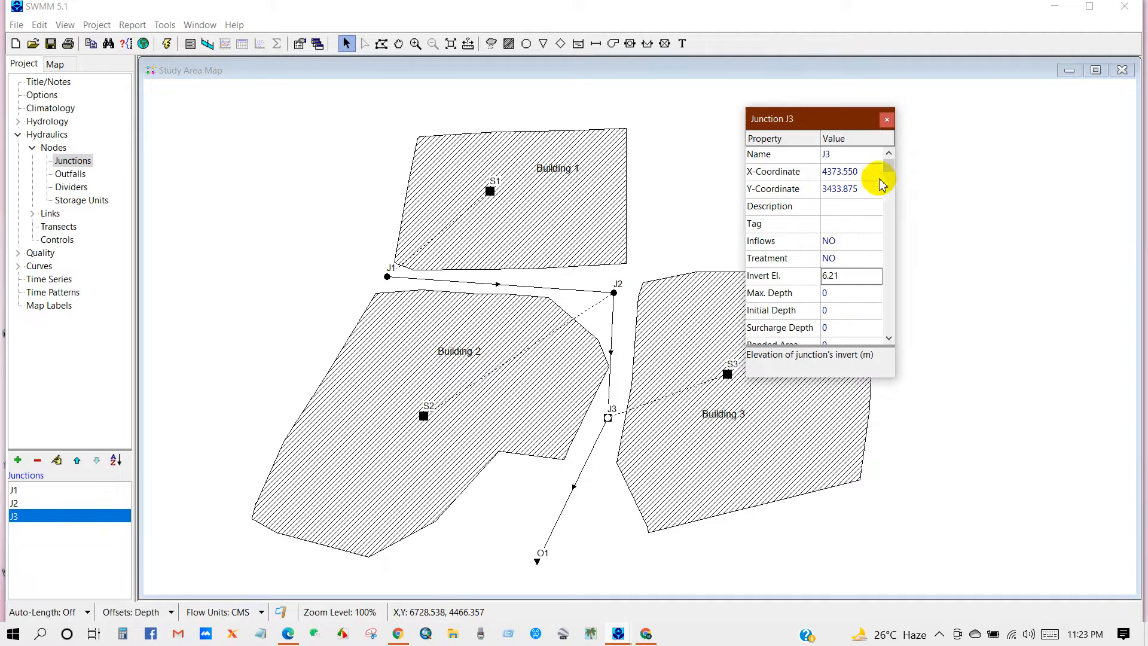
{"action": "left_click", "coordinate": [887, 119]}
Step: Set the invert elevation of outfall O1 to 5.8 m, review its remaining properties and close them
{"action": "left_click", "coordinate": [537, 561]}
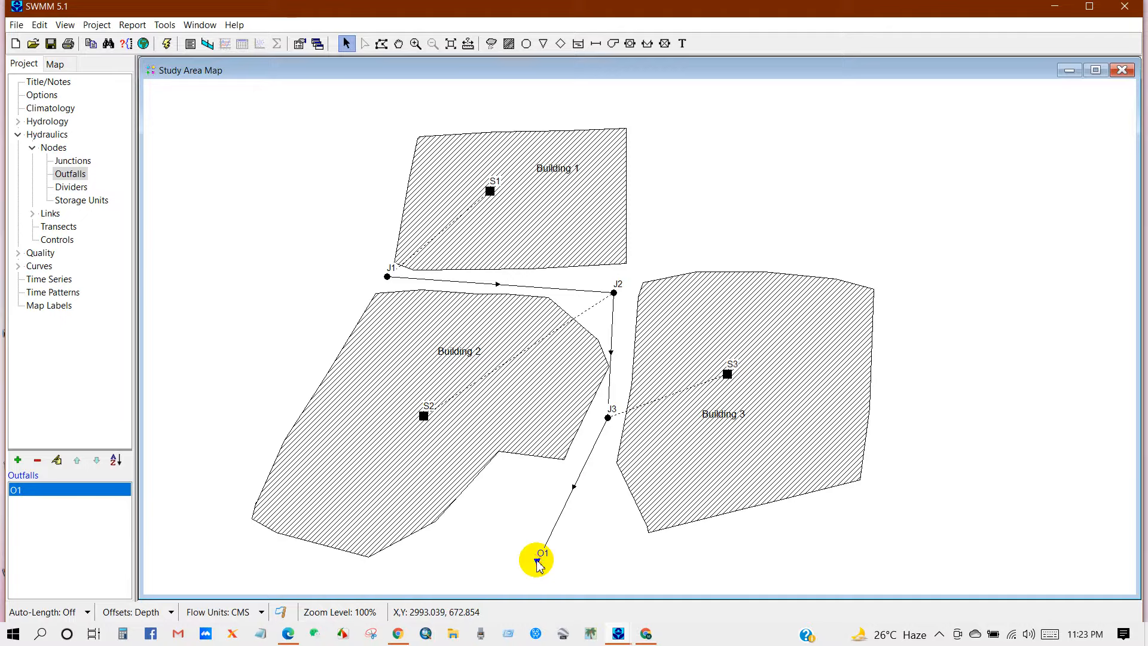
{"action": "double_click", "coordinate": [537, 562]}
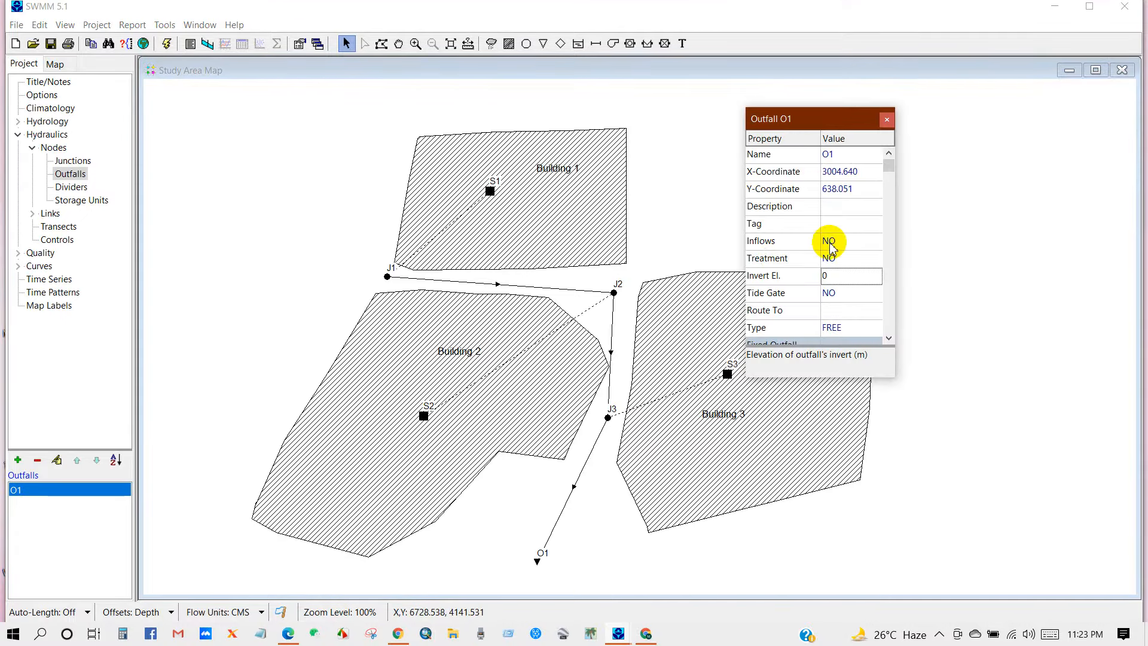
{"action": "left_click", "coordinate": [836, 276]}
{"action": "left_click_drag", "start_coordinate": [837, 276], "coordinate": [823, 276]}
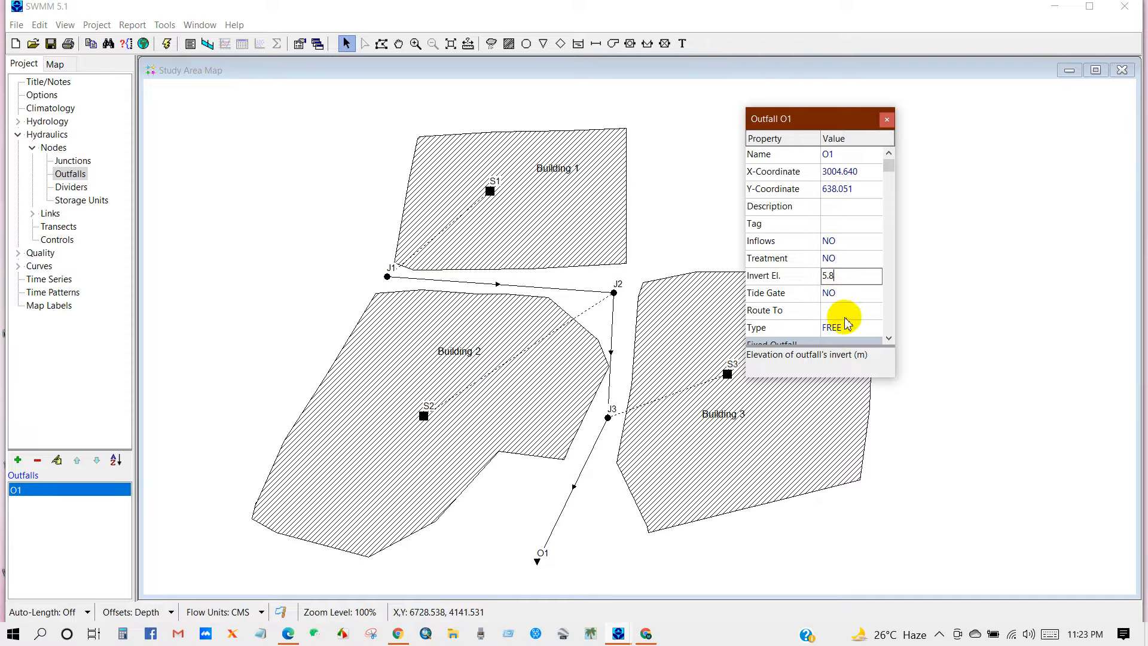
{"action": "left_click", "coordinate": [889, 337]}
{"action": "left_click", "coordinate": [889, 337]}
{"action": "left_click", "coordinate": [889, 337]}
{"action": "left_click", "coordinate": [889, 338]}
{"action": "left_click_drag", "start_coordinate": [891, 327], "coordinate": [876, 166]}
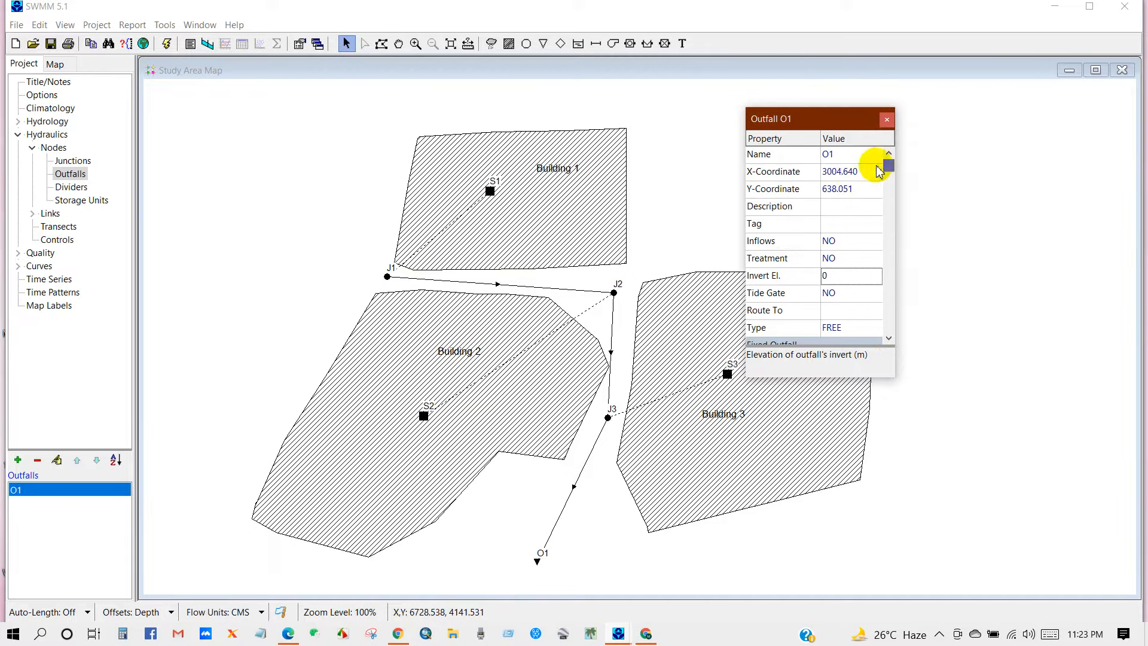
{"action": "left_click", "coordinate": [886, 119]}
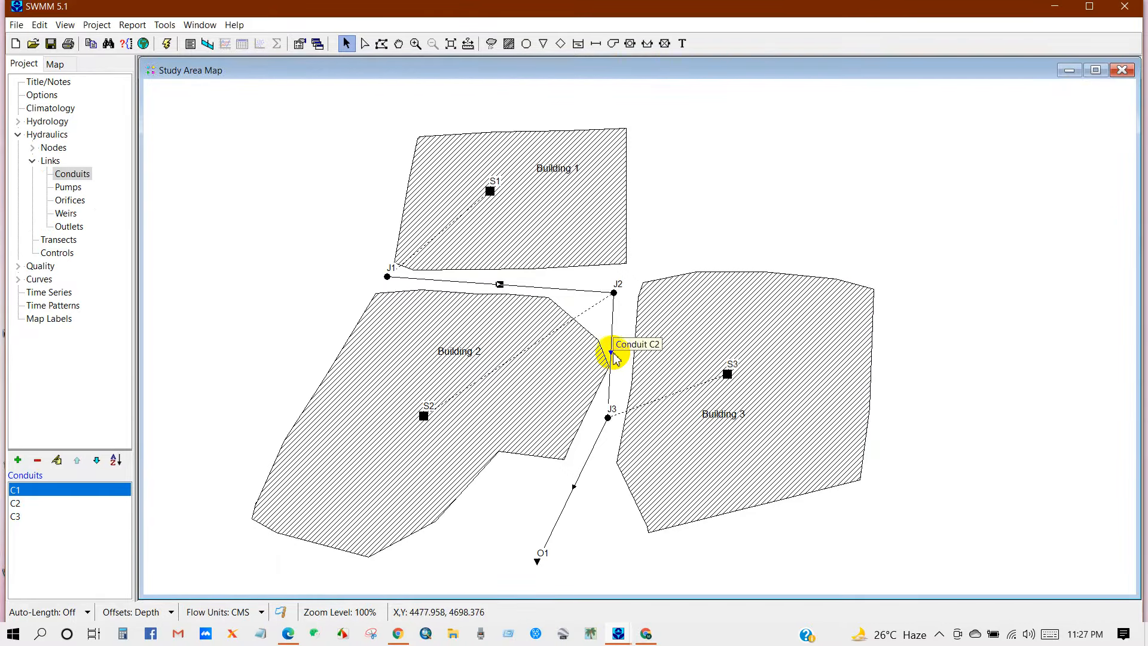
Step: Set the maximum depth of conduit C2 to 1.5 m, review its remaining properties and close them
{"action": "double_click", "coordinate": [609, 353]}
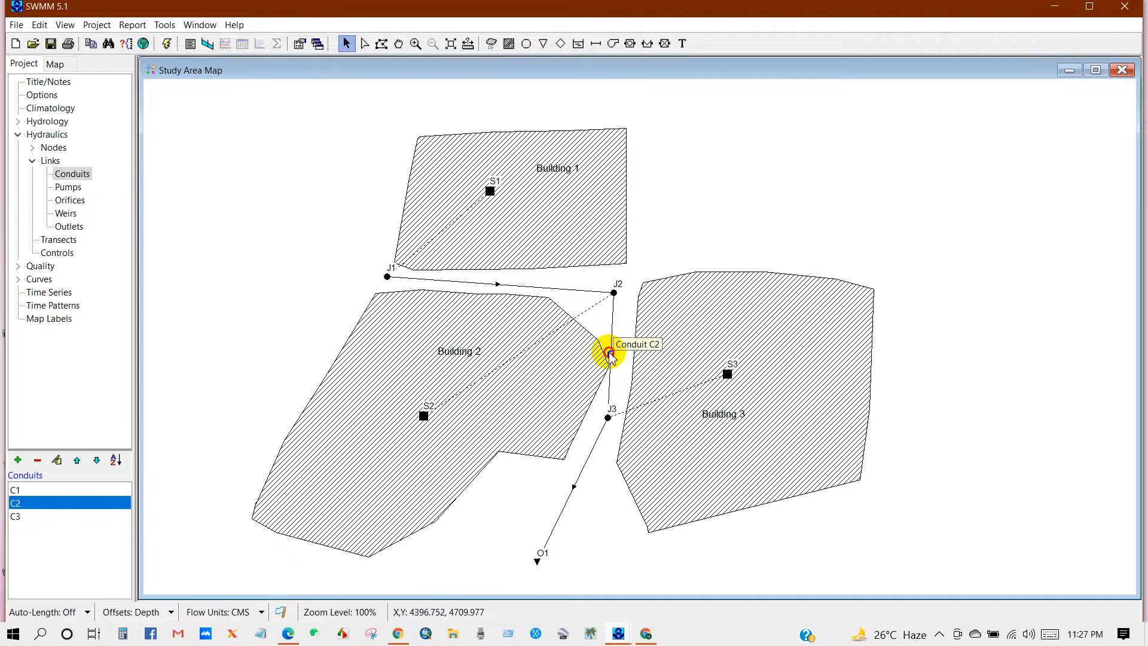
{"action": "left_click", "coordinate": [728, 235]}
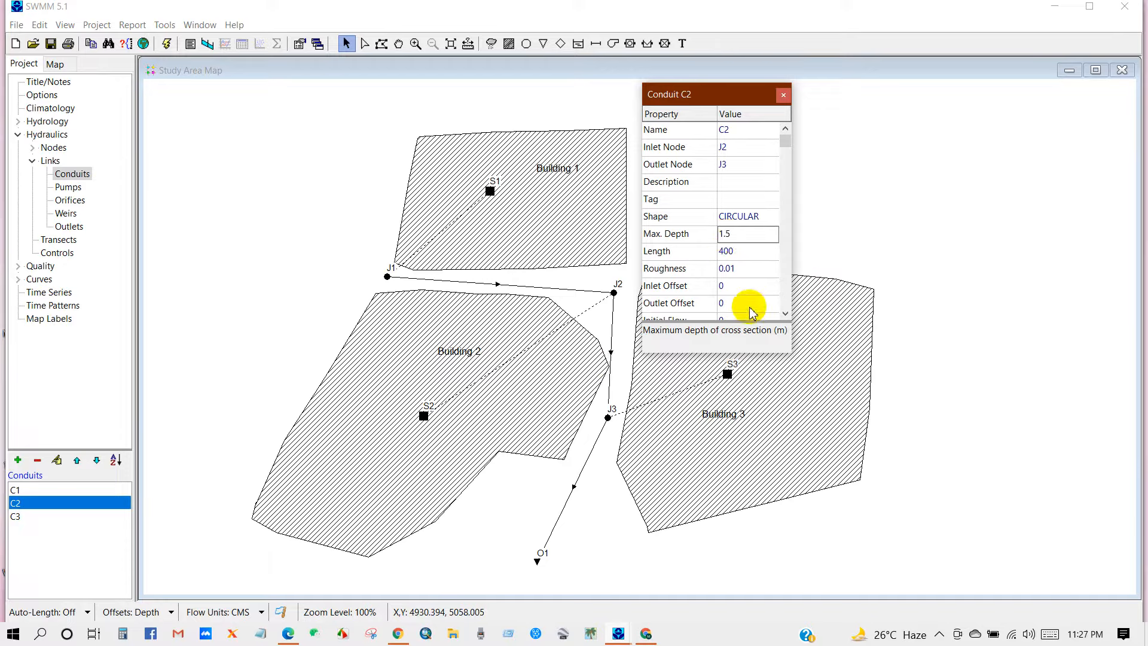
{"action": "left_click", "coordinate": [786, 313]}
{"action": "left_click", "coordinate": [785, 313]}
{"action": "left_click", "coordinate": [784, 95]}
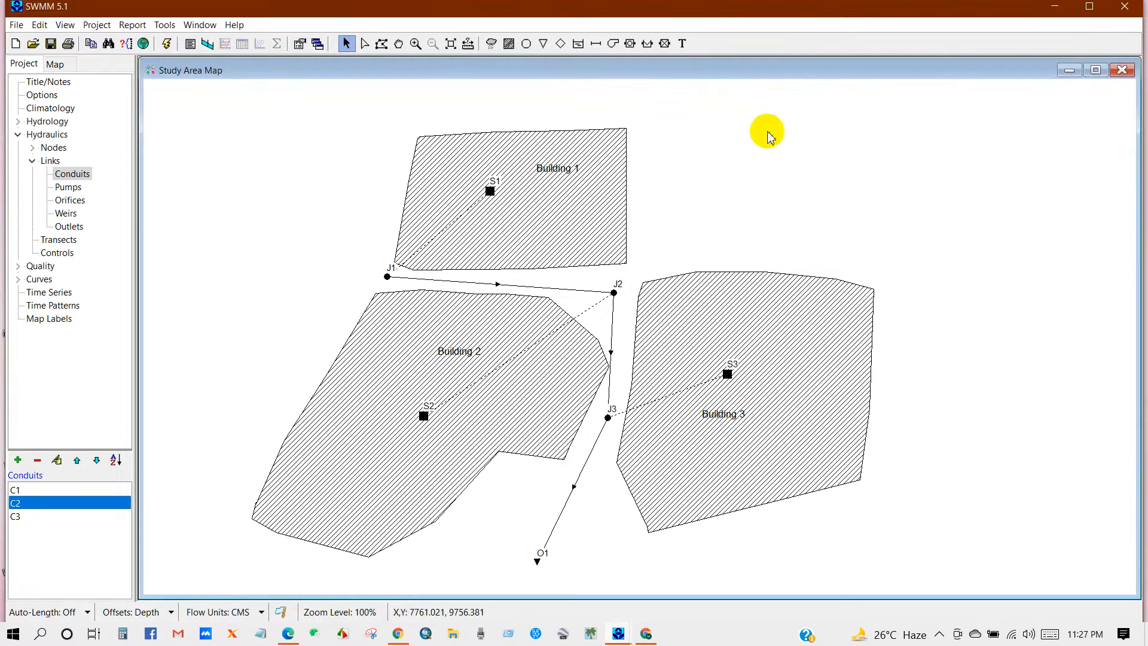
Step: Set the maximum depth of conduit C3 to 1.5 m
{"action": "left_click", "coordinate": [575, 489]}
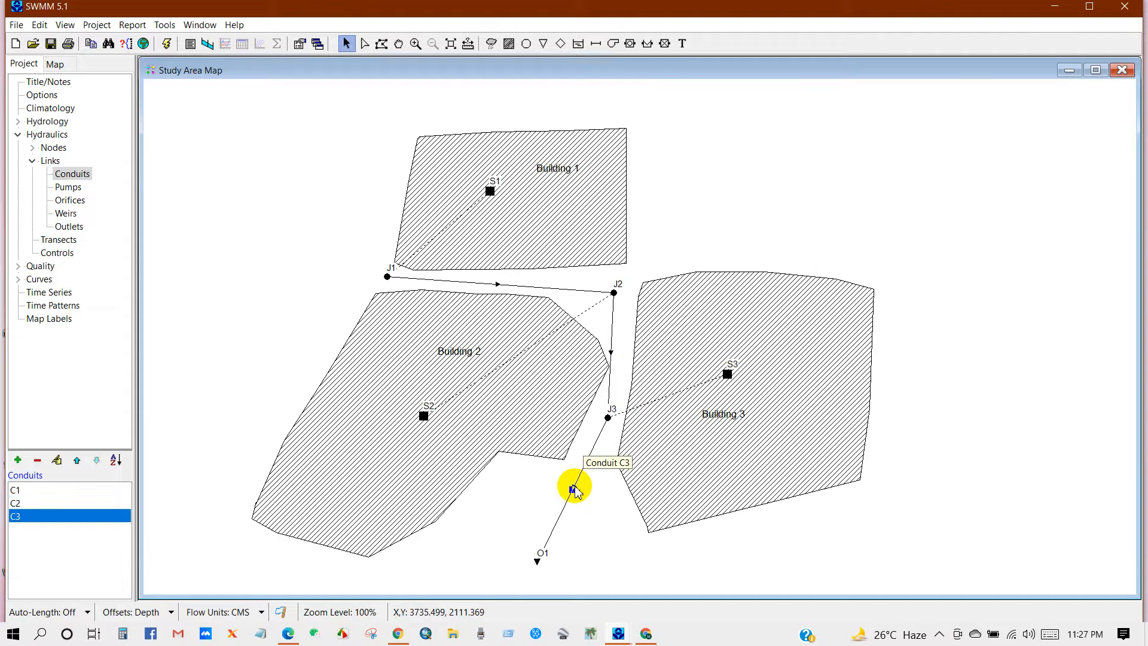
{"action": "double_click", "coordinate": [574, 489]}
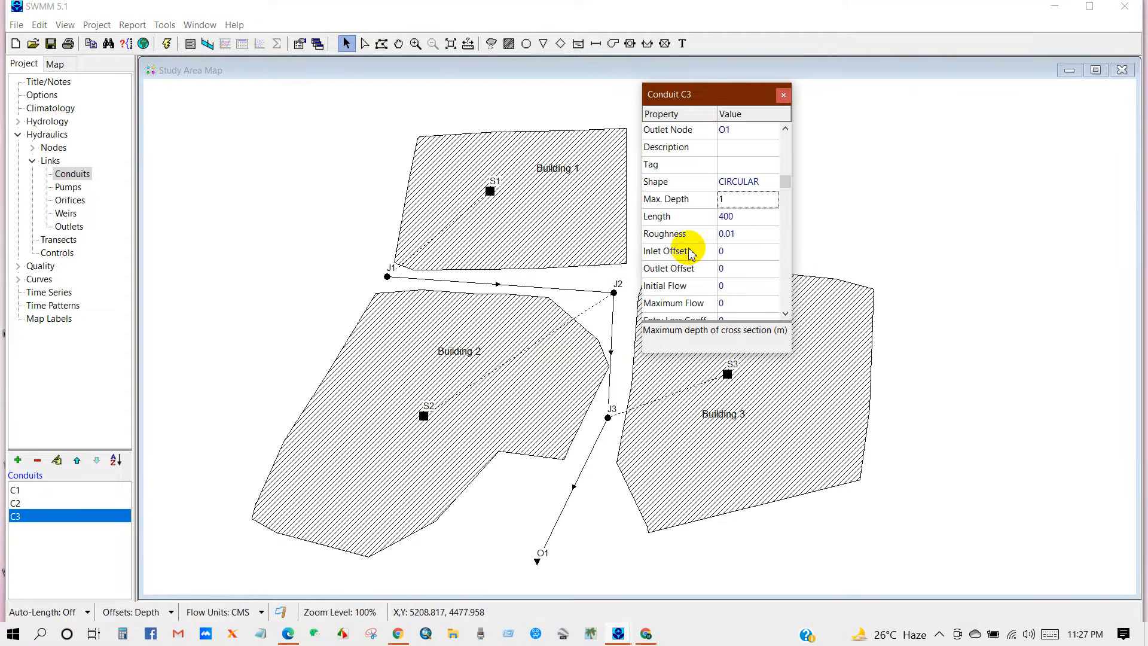
{"action": "double_click", "coordinate": [729, 201]}
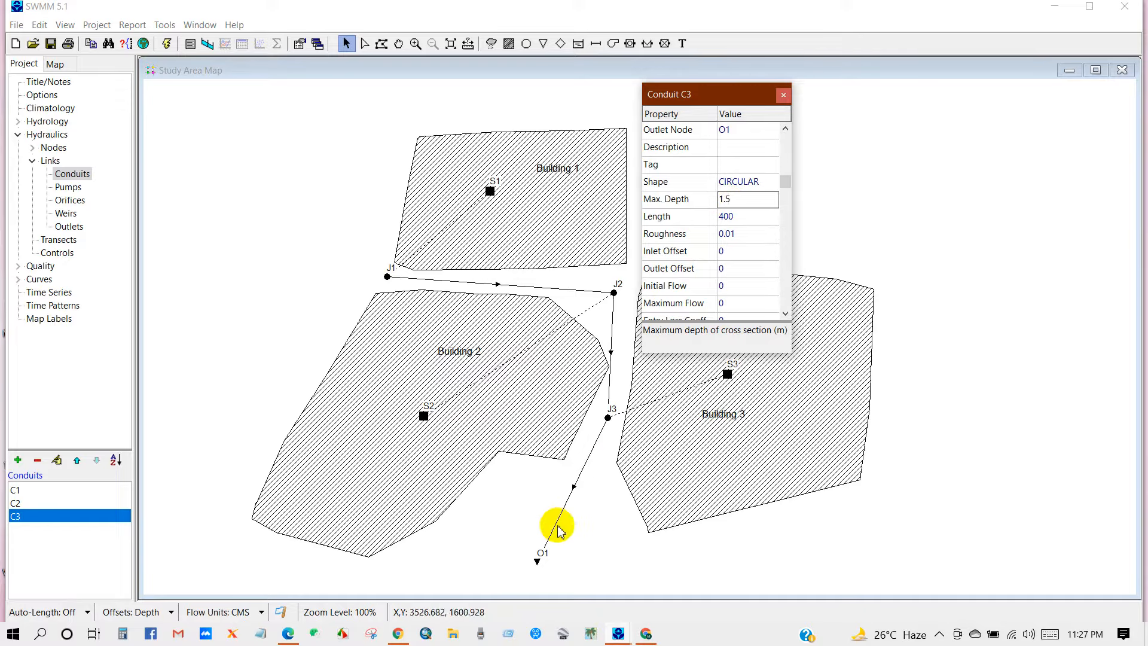
Step: Examine the cross-section shapes available for conduit C3, including rectangular, triangular, parabolic, power, force main and closed rectangular
{"action": "left_click", "coordinate": [750, 183]}
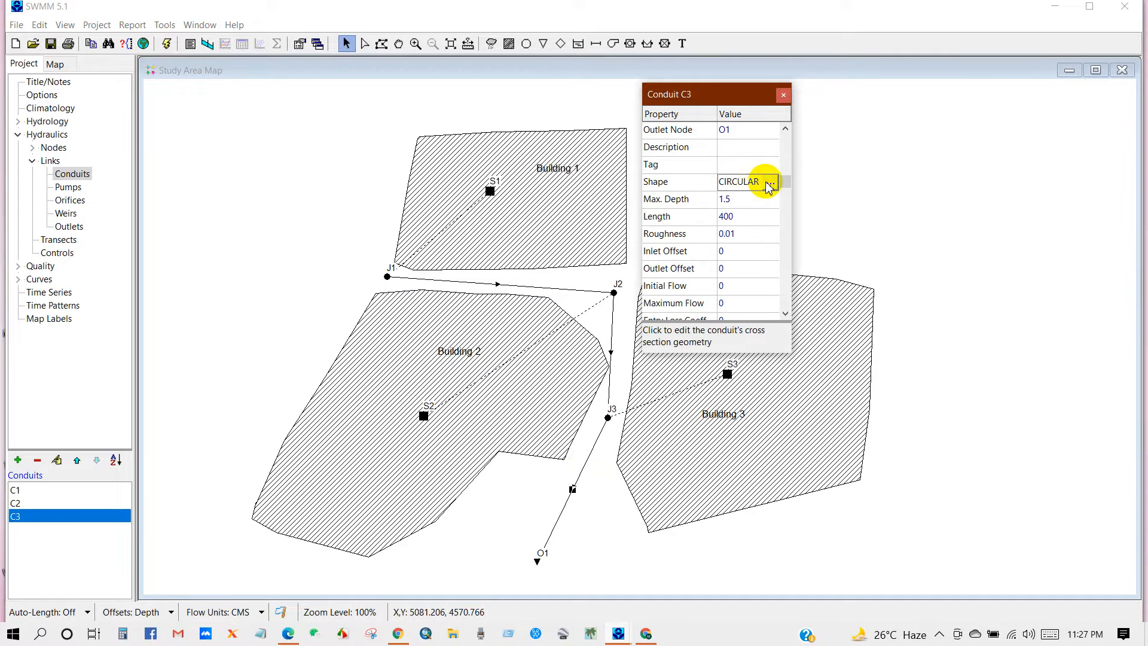
{"action": "left_click", "coordinate": [770, 183]}
{"action": "left_click_drag", "start_coordinate": [609, 269], "coordinate": [610, 233]}
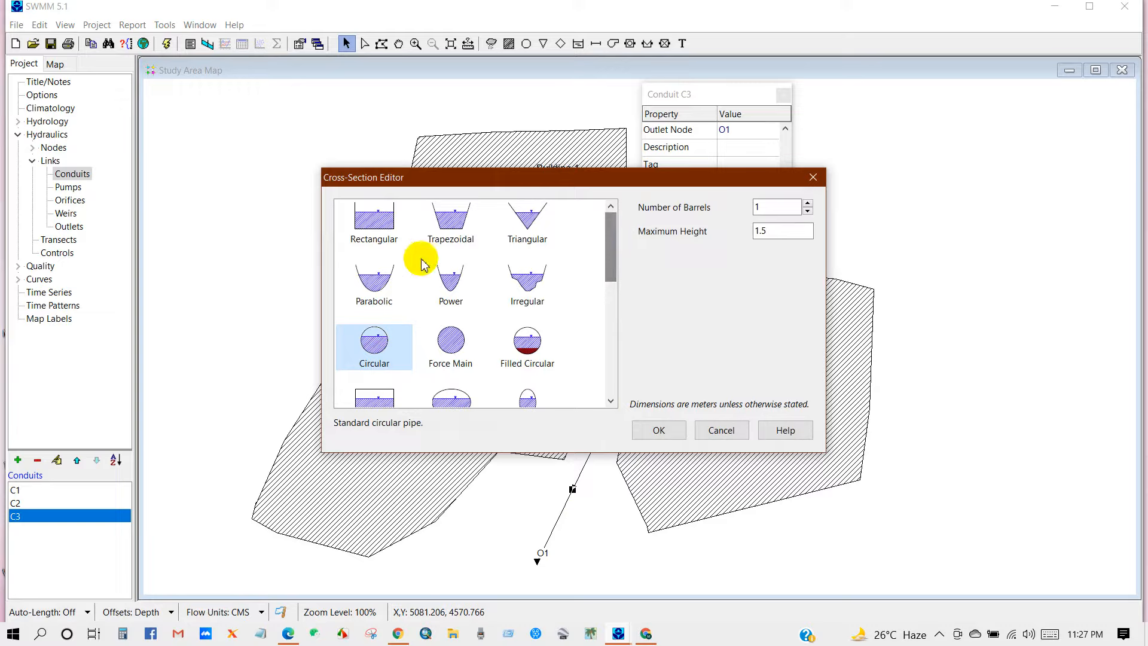
{"action": "left_click", "coordinate": [371, 239]}
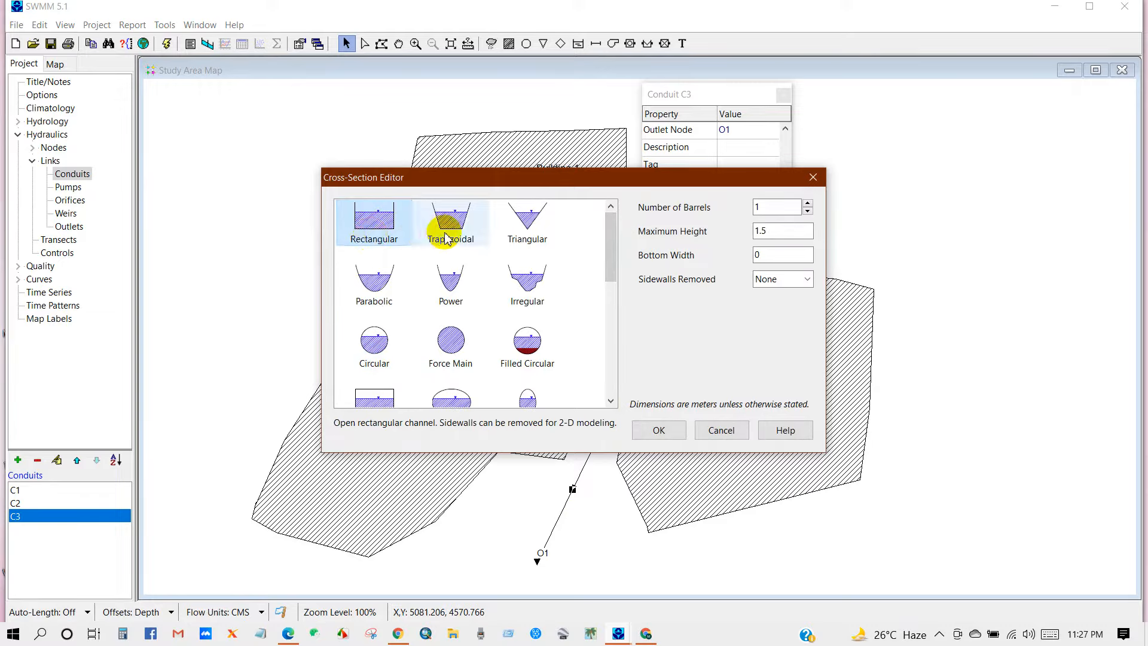
{"action": "left_click", "coordinate": [527, 228]}
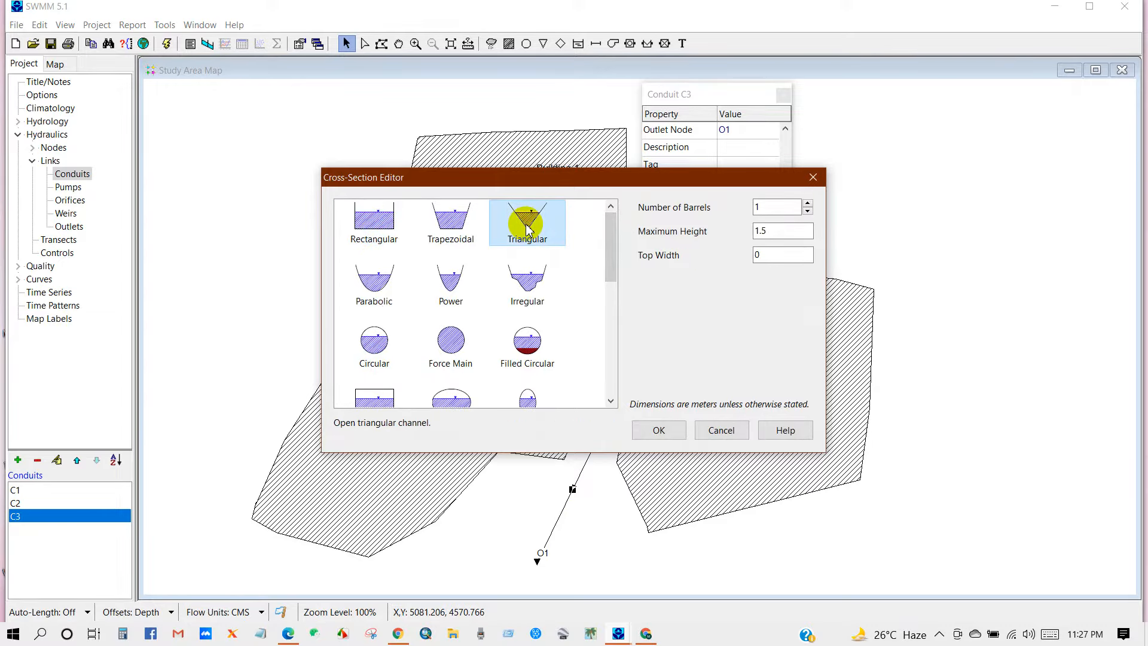
{"action": "left_click", "coordinate": [375, 293]}
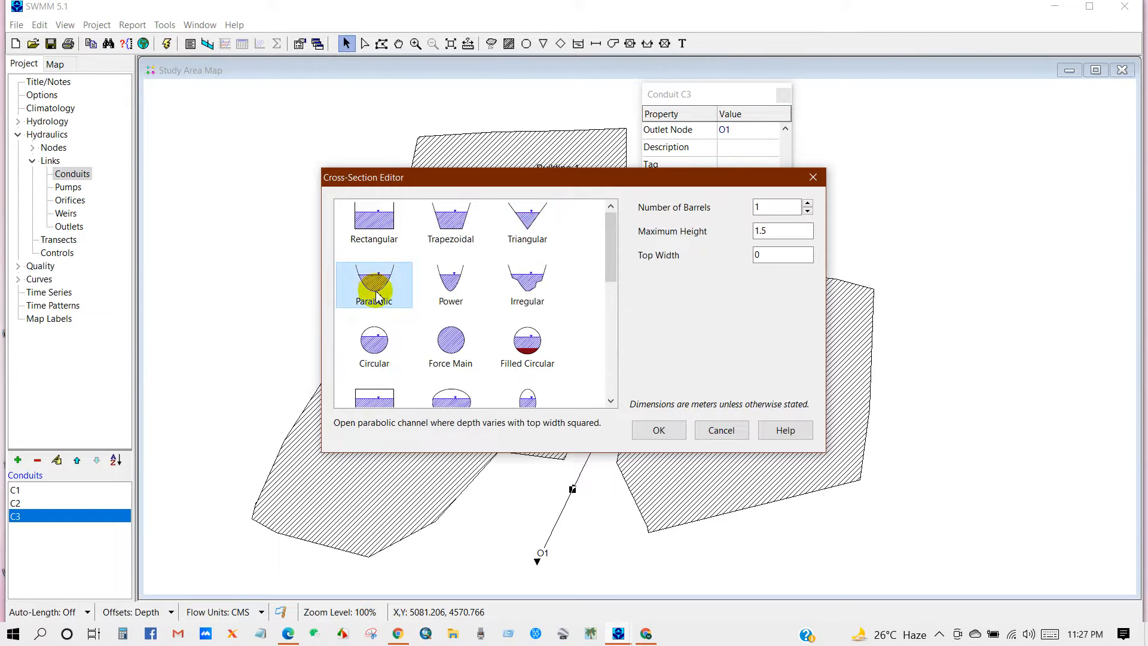
{"action": "left_click", "coordinate": [450, 288]}
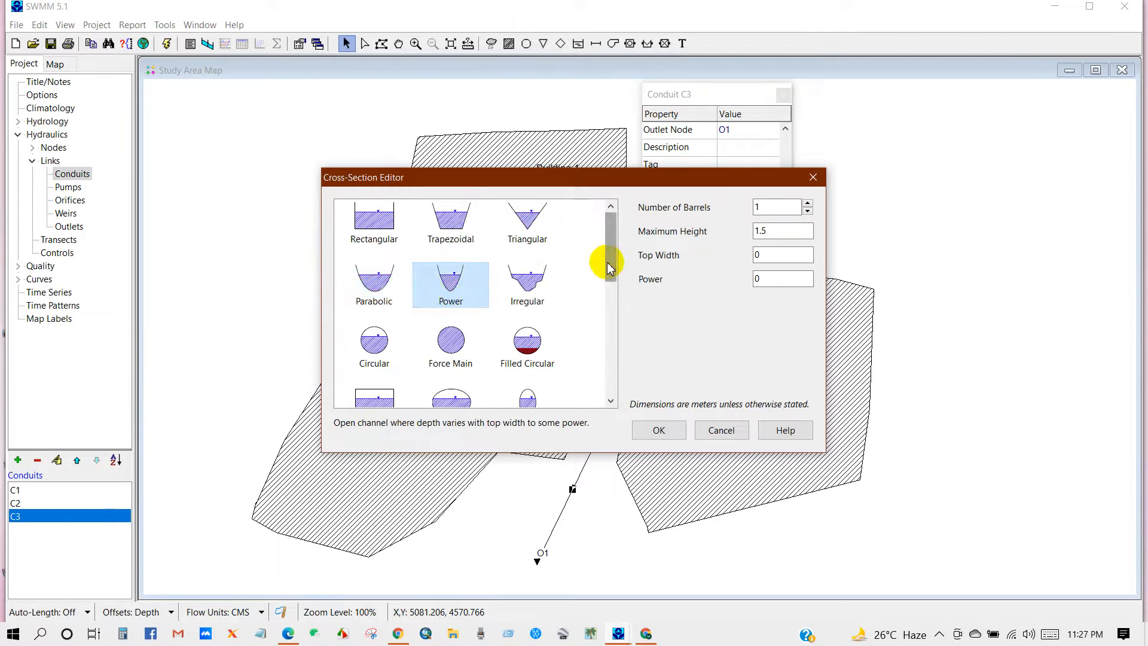
{"action": "left_click_drag", "start_coordinate": [609, 253], "coordinate": [611, 285]}
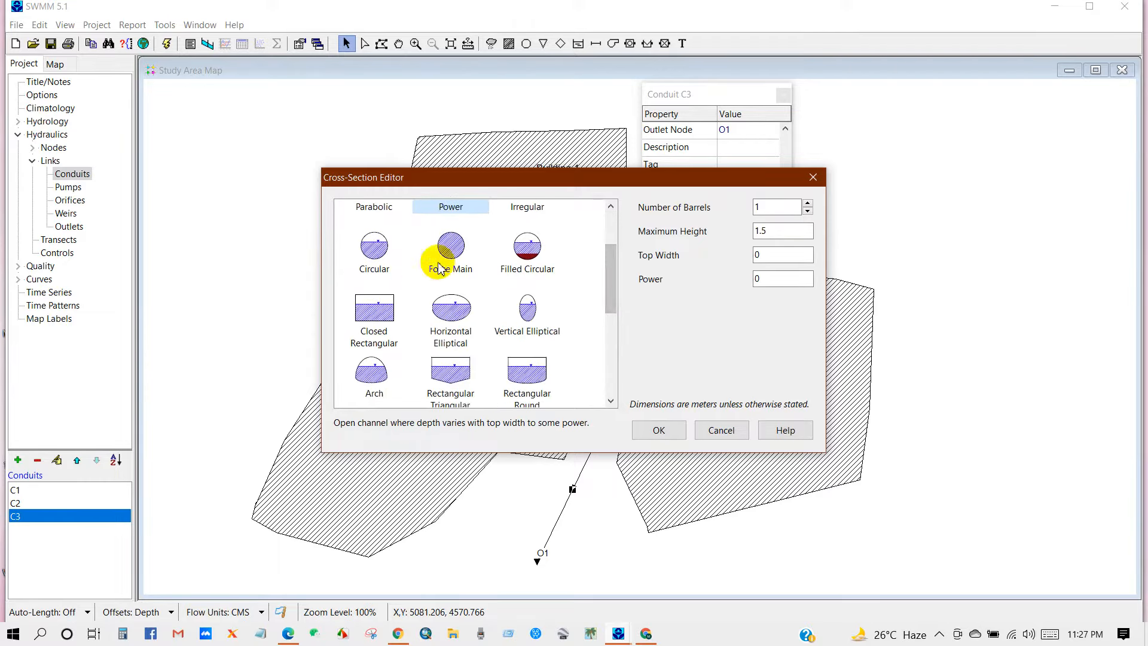
{"action": "left_click", "coordinate": [452, 258]}
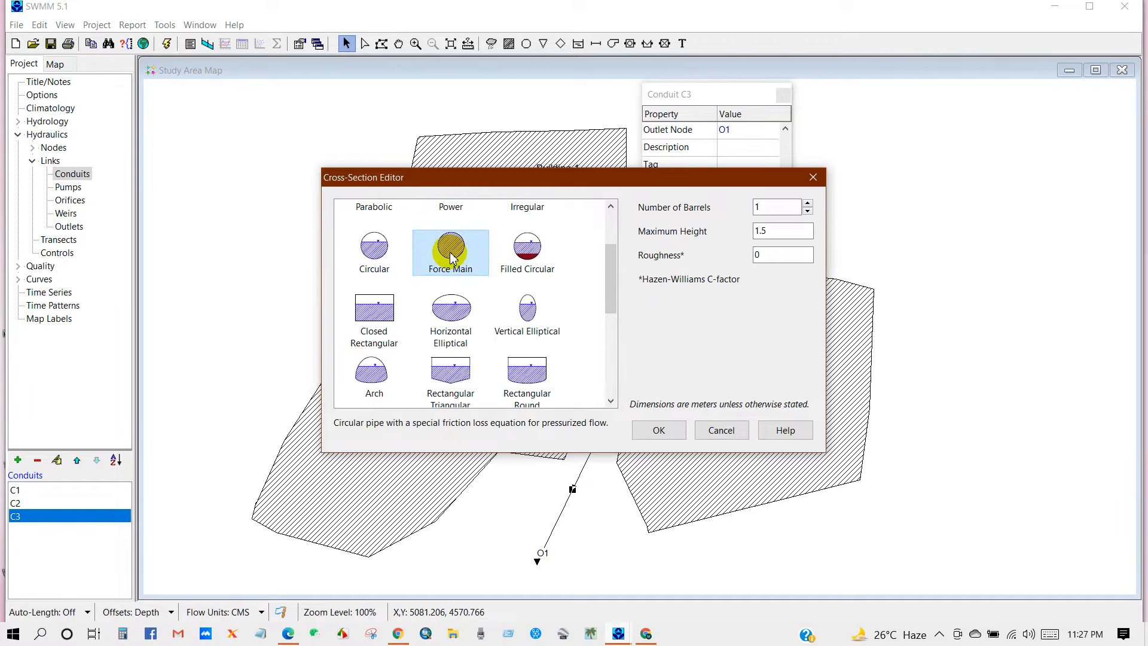
{"action": "left_click", "coordinate": [468, 338]}
{"action": "left_click", "coordinate": [378, 332]}
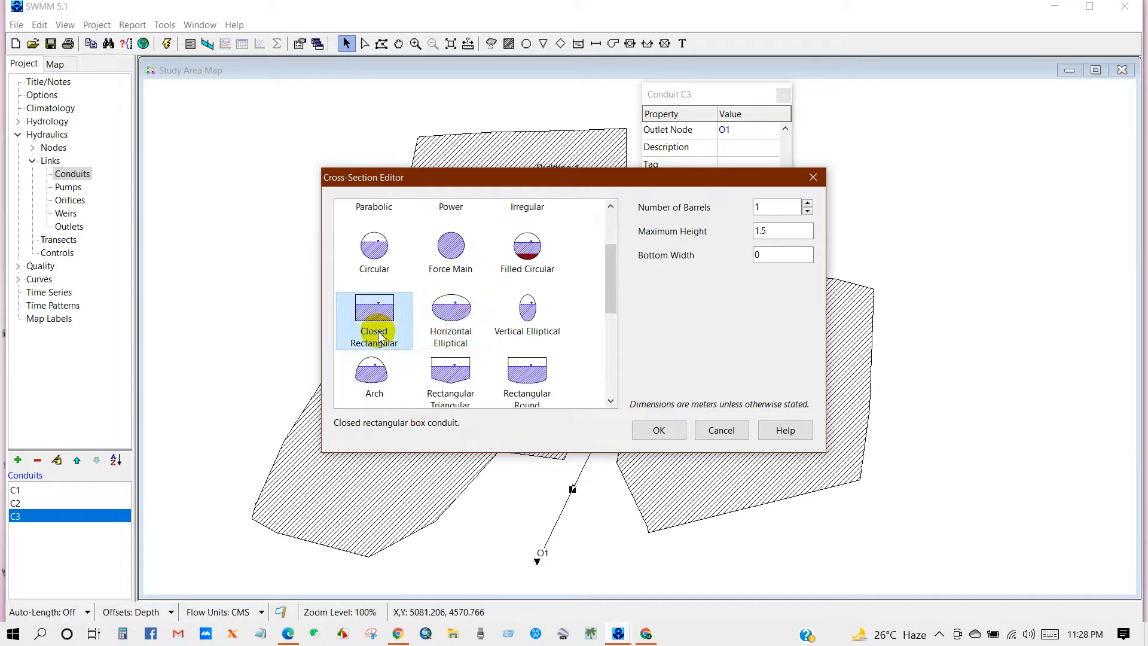
{"action": "mouse_move", "coordinate": [611, 303]}
{"action": "left_mouse_down"}
{"action": "mouse_move", "coordinate": [610, 385]}
{"action": "mouse_move", "coordinate": [613, 297]}
{"action": "left_mouse_up"}
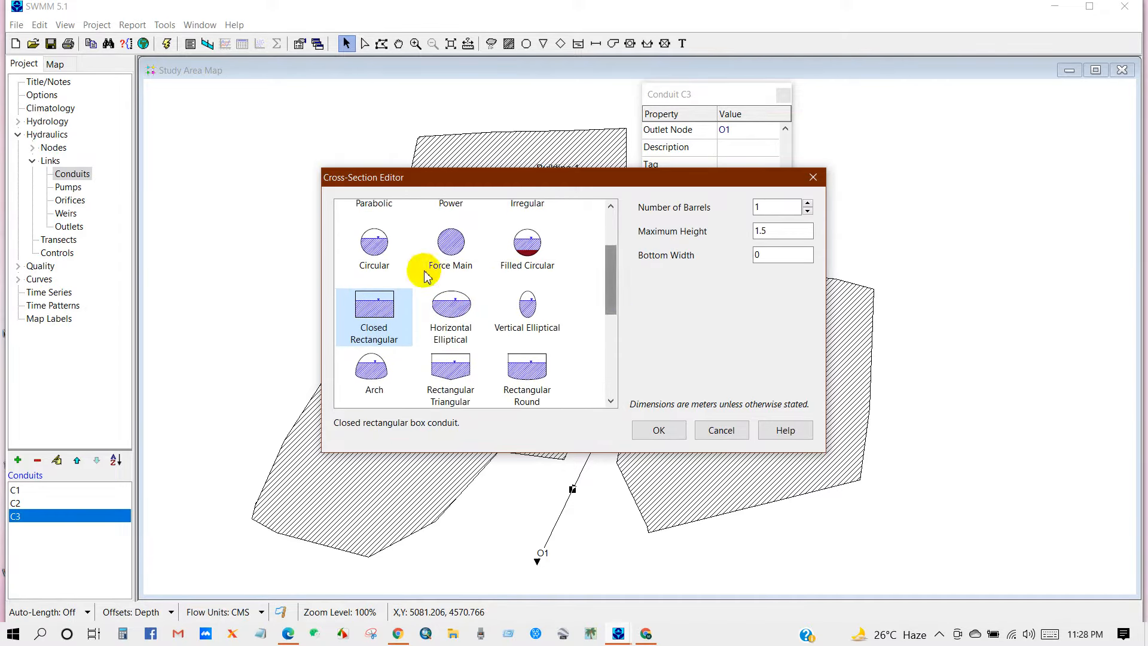
Step: Choose the circular cross-section for conduit C3, confirm it and close the conduit's properties
{"action": "left_click", "coordinate": [369, 256]}
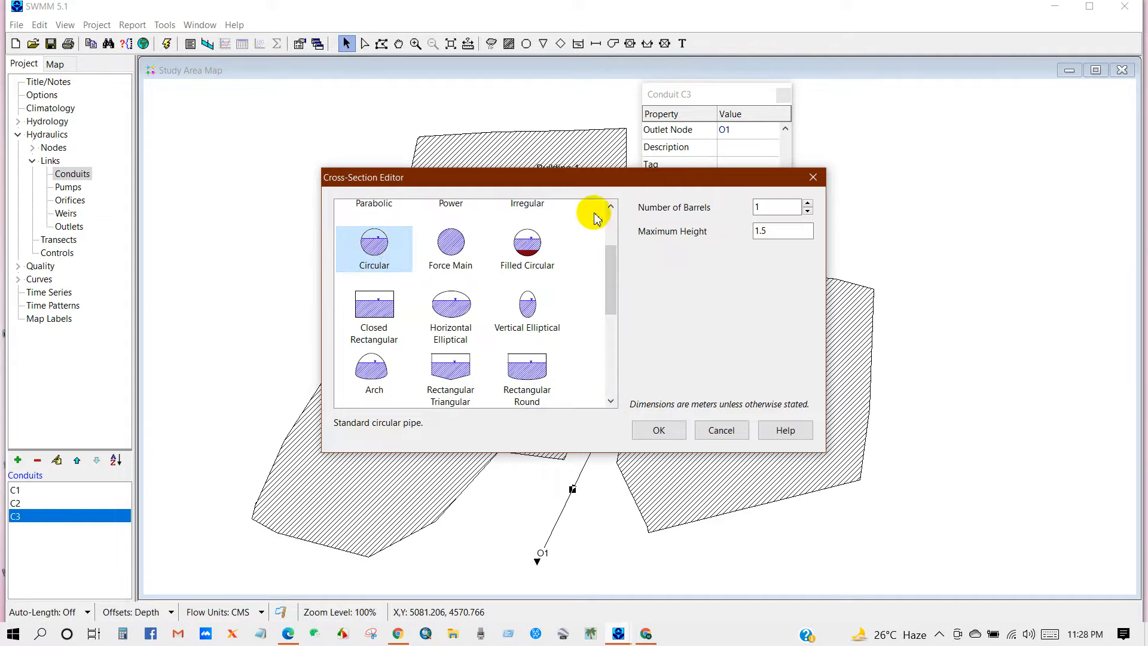
{"action": "left_click_drag", "start_coordinate": [615, 221], "coordinate": [601, 125]}
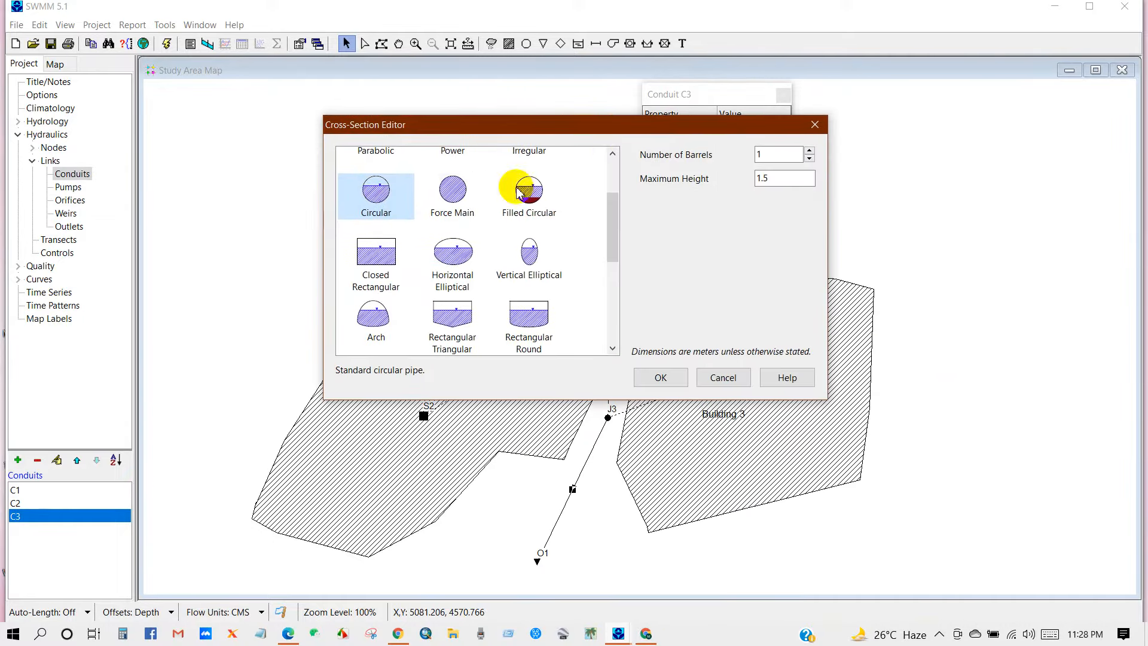
{"action": "left_click", "coordinate": [659, 377]}
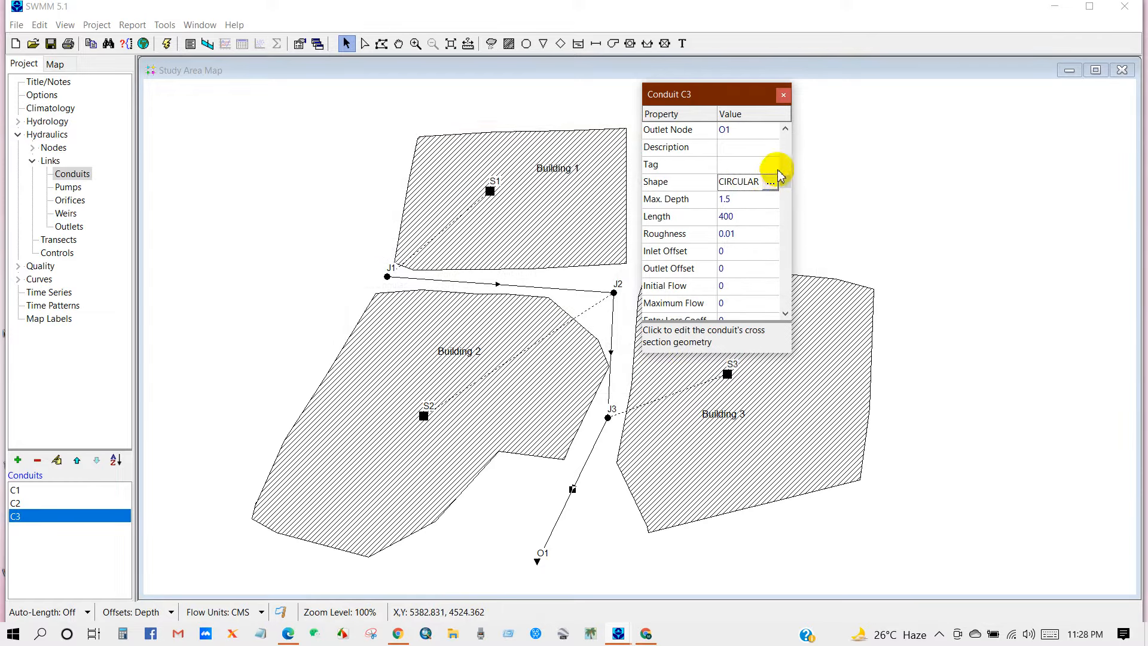
{"action": "left_click", "coordinate": [784, 95]}
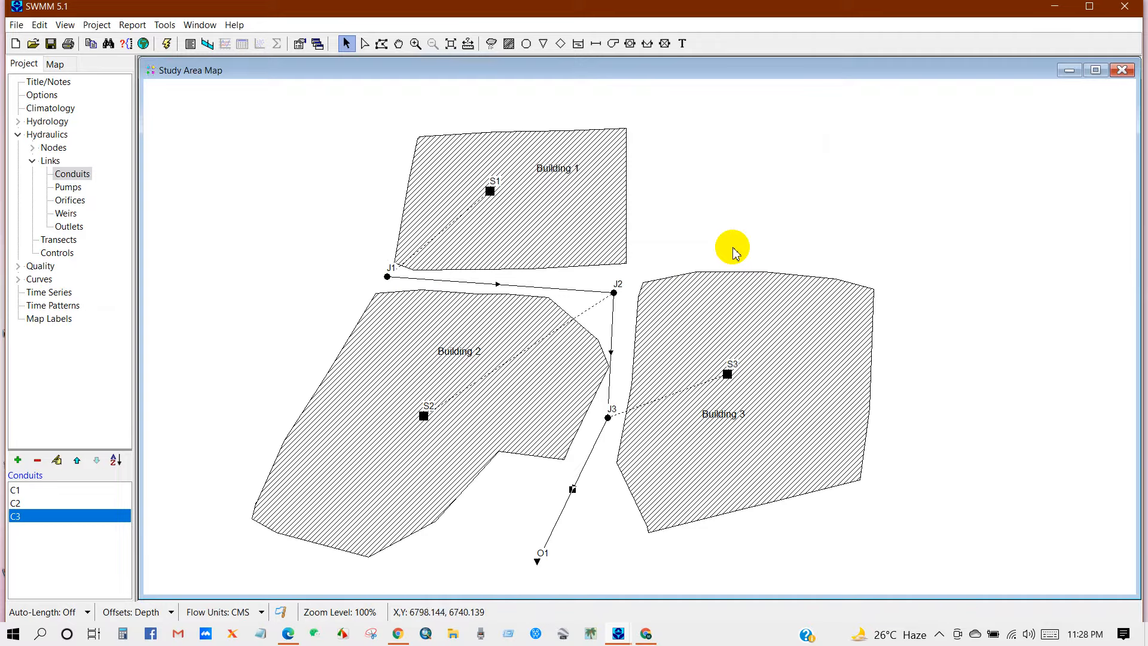
Step: Place a rain gage on the map outside Building 1, northwest of junction J1, and open its properties
{"action": "left_click", "coordinate": [491, 45]}
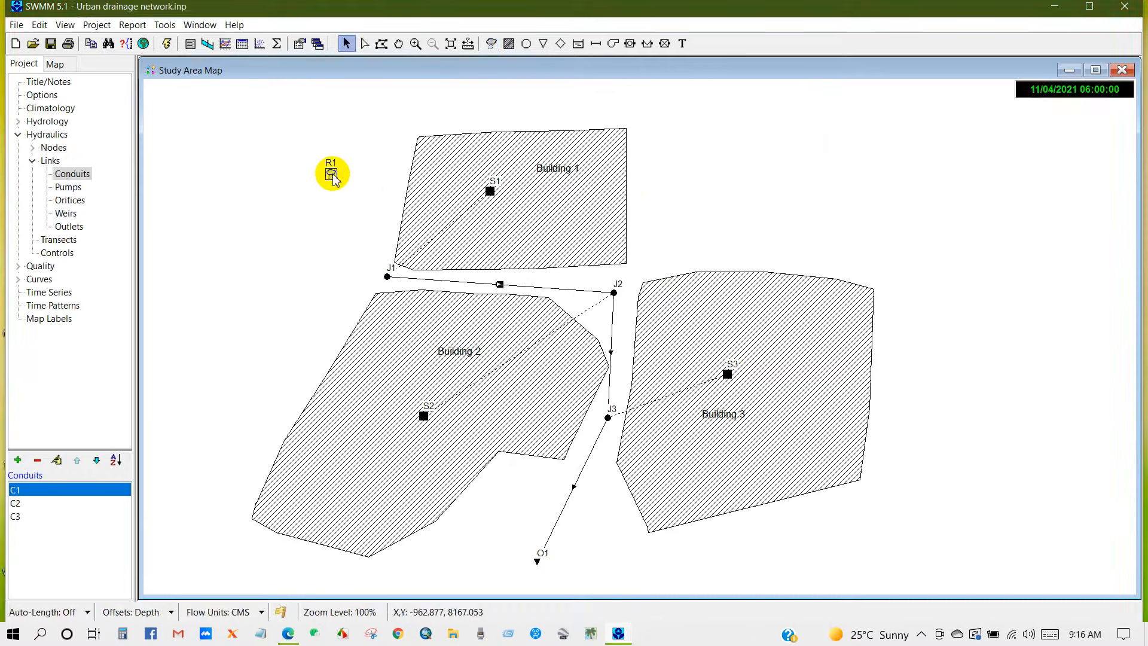
{"action": "left_click", "coordinate": [330, 173]}
{"action": "double_click", "coordinate": [331, 174]}
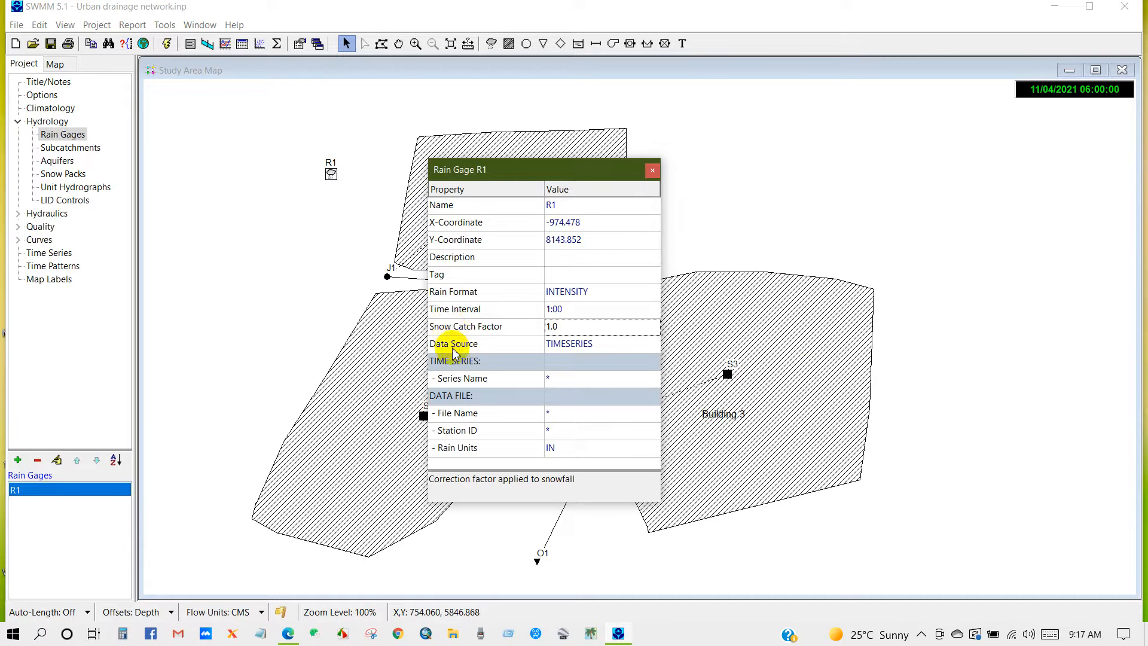
Step: Start a new rainfall time series for the rain gage and name it 5yr_return_period
{"action": "left_click", "coordinate": [583, 365]}
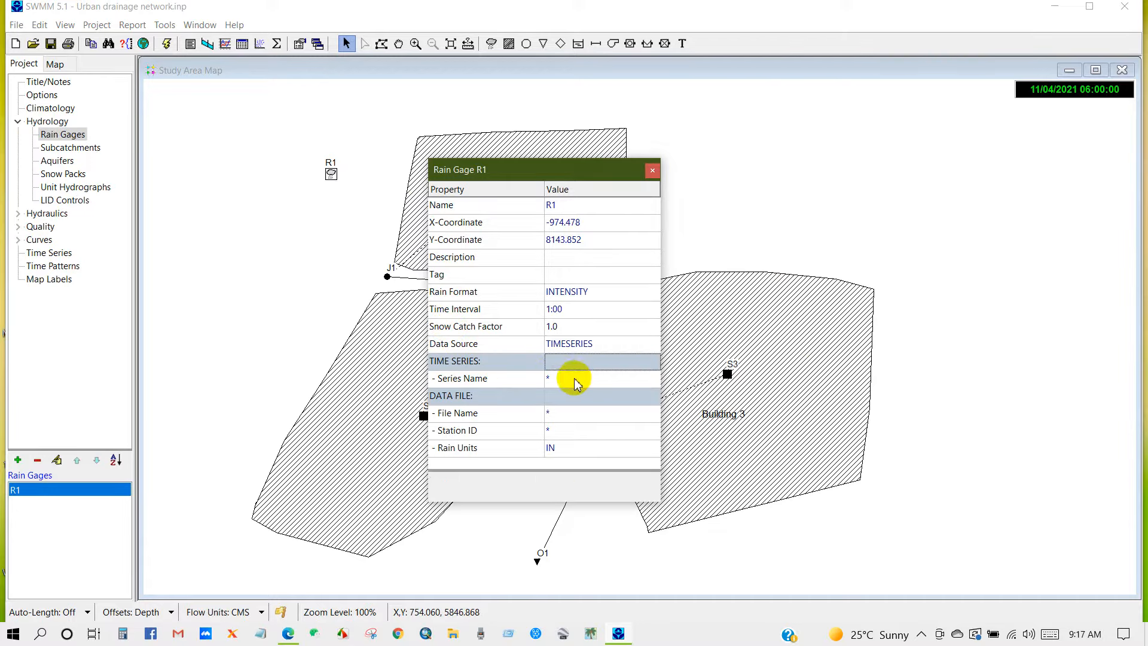
{"action": "left_click", "coordinate": [575, 379]}
{"action": "double_click", "coordinate": [602, 379]}
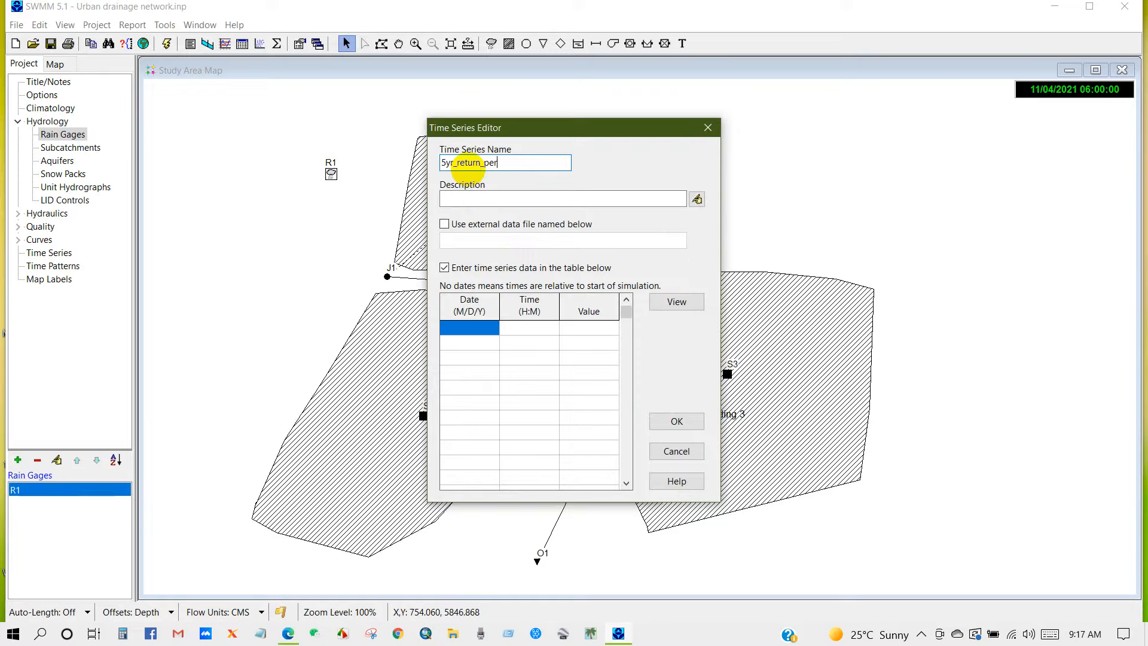
Step: Fill the time series with values 140.35, 270.41, 87.24, 295.31, 110.54 and 84.3 at times 0, 4, 8, 12, 16 and 20
{"action": "left_click", "coordinate": [529, 328]}
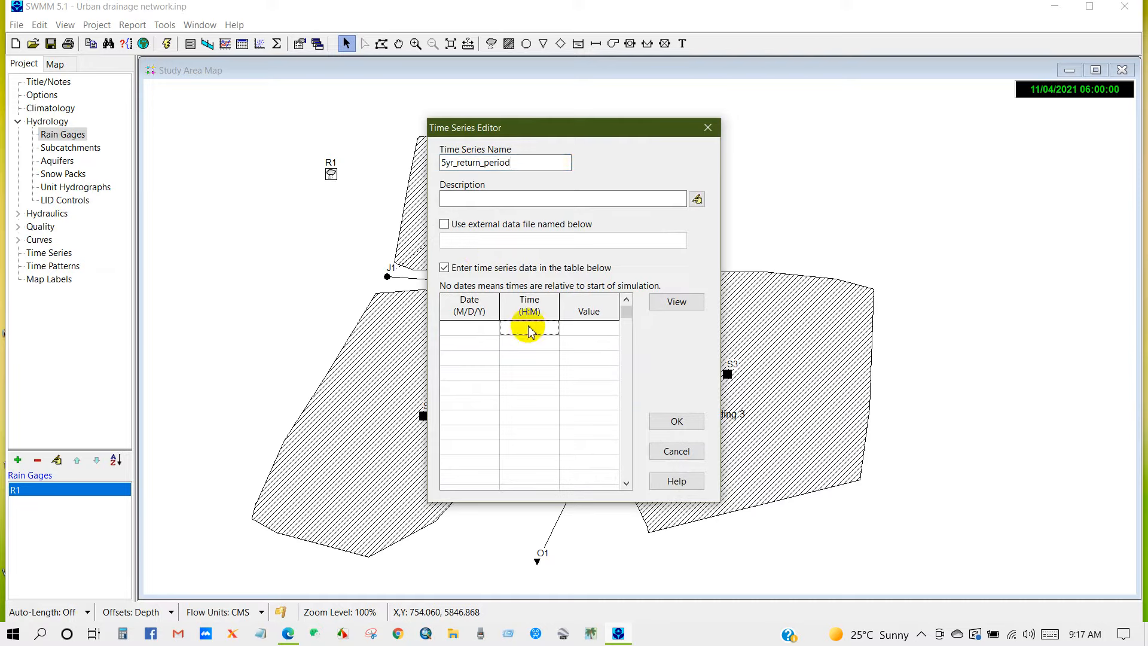
{"action": "left_click", "coordinate": [571, 328]}
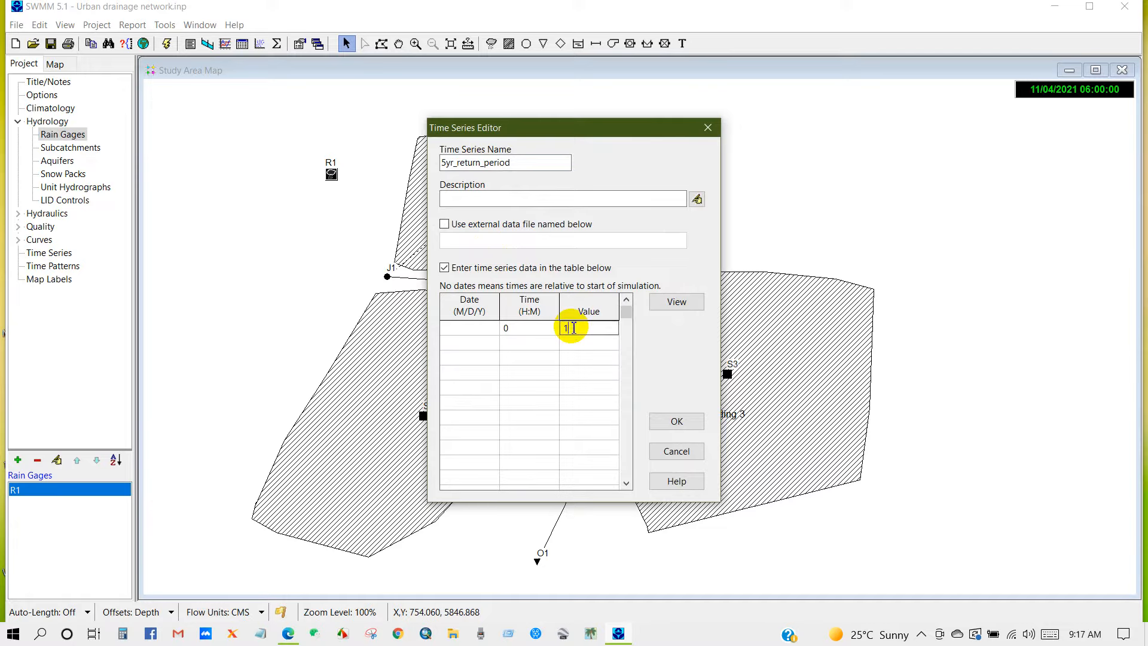
{"action": "type", "text": "140.35"}
{"action": "left_click", "coordinate": [537, 343]}
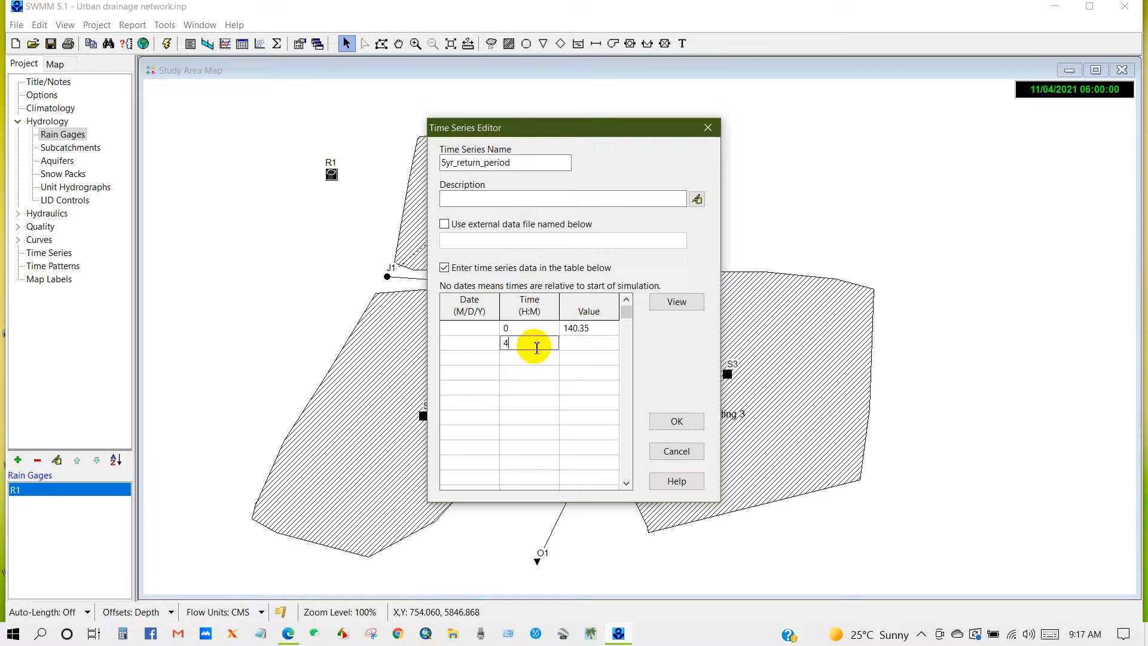
{"action": "type", "text": "8"}
{"action": "left_click", "coordinate": [529, 374]}
{"action": "type", "text": "12"}
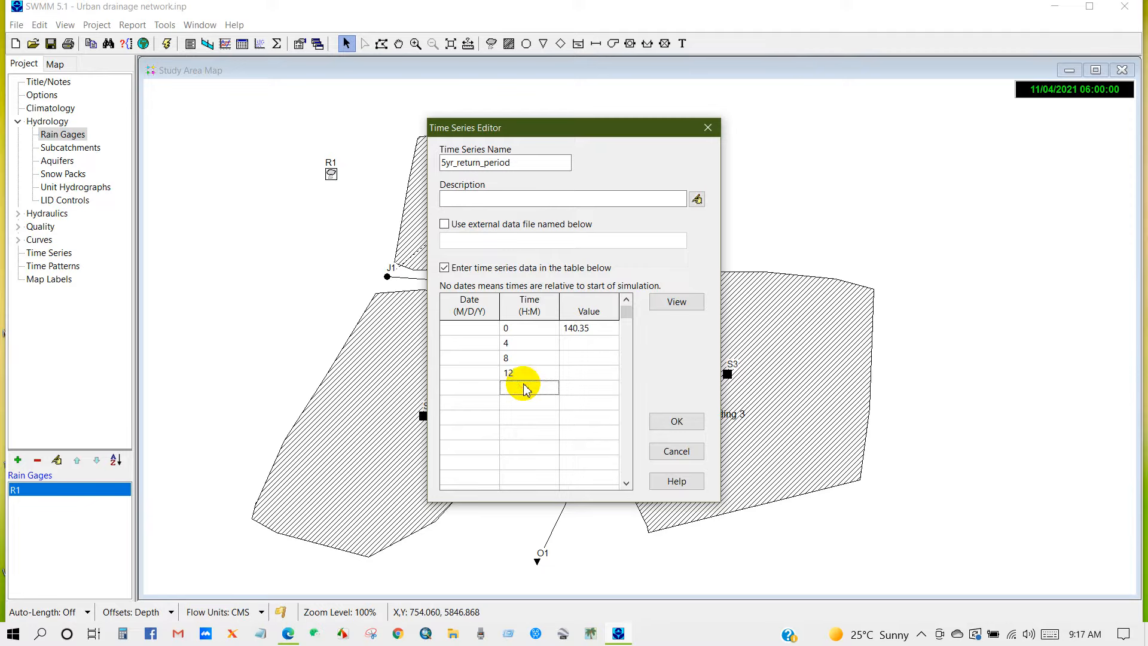
{"action": "left_click", "coordinate": [525, 402]}
{"action": "type", "text": "20"}
{"action": "left_click", "coordinate": [577, 345]}
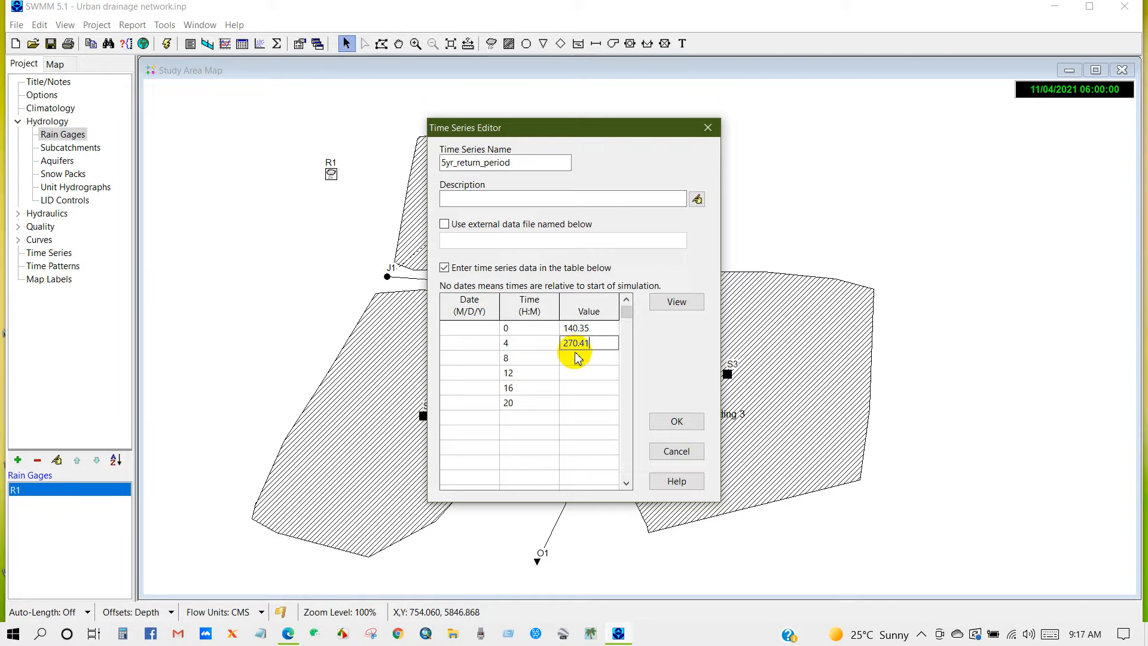
{"action": "type", "text": "77.24 295.31 110.54 84.3"}
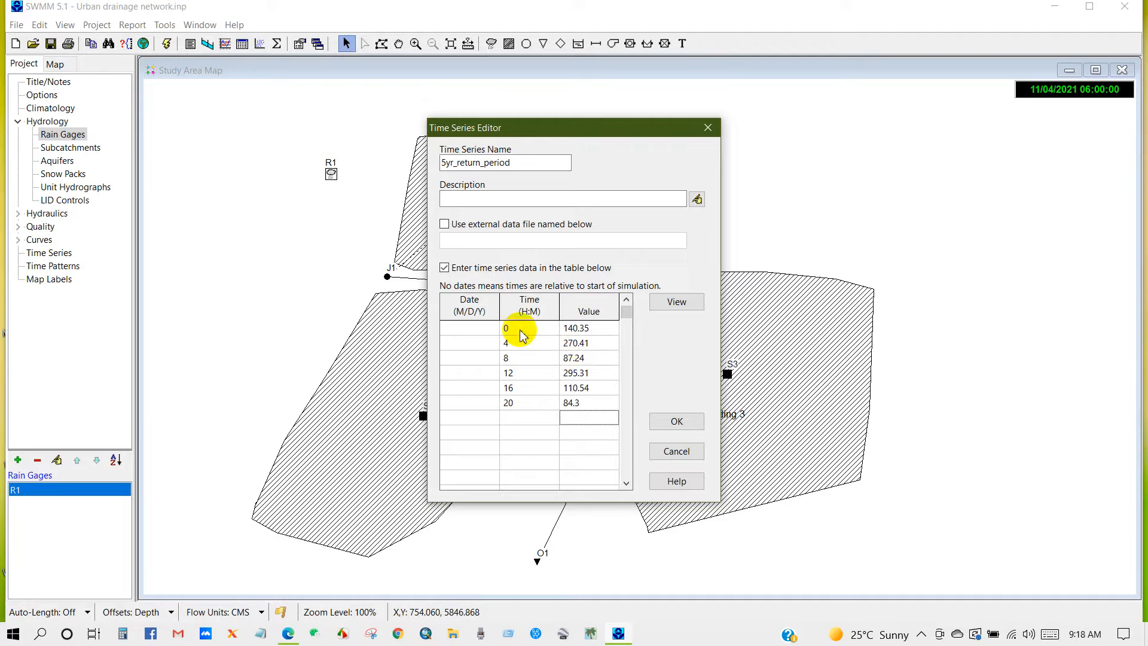
Step: Preview the rainfall time series plot, accept the series and close the rain gage's properties
{"action": "left_click", "coordinate": [674, 302]}
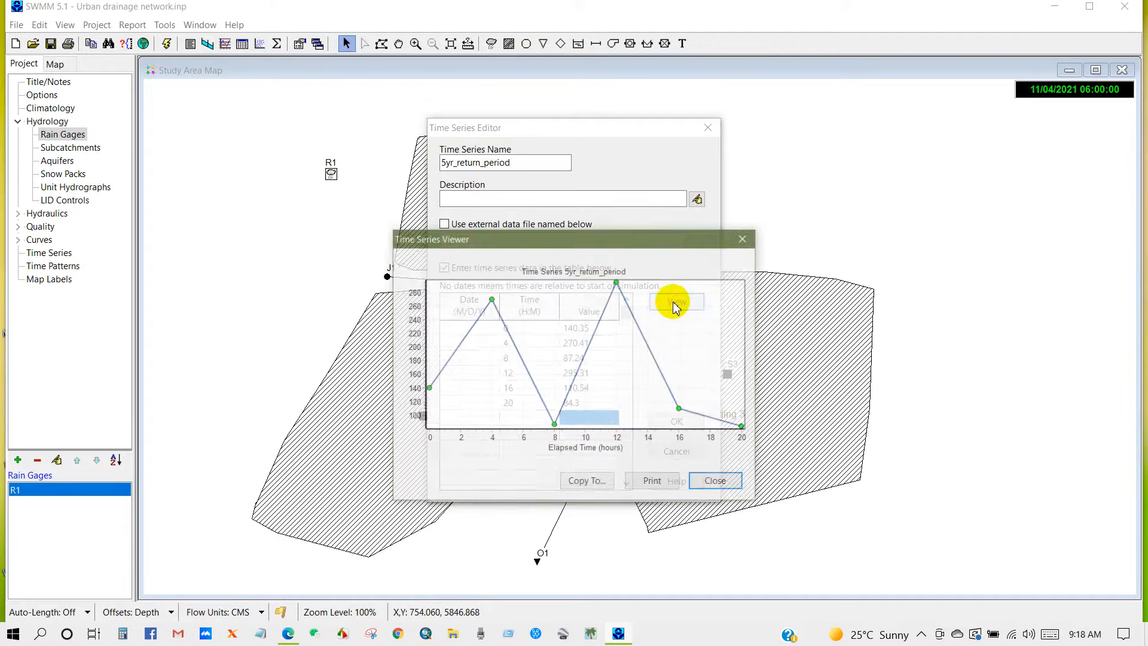
{"action": "left_click", "coordinate": [718, 482]}
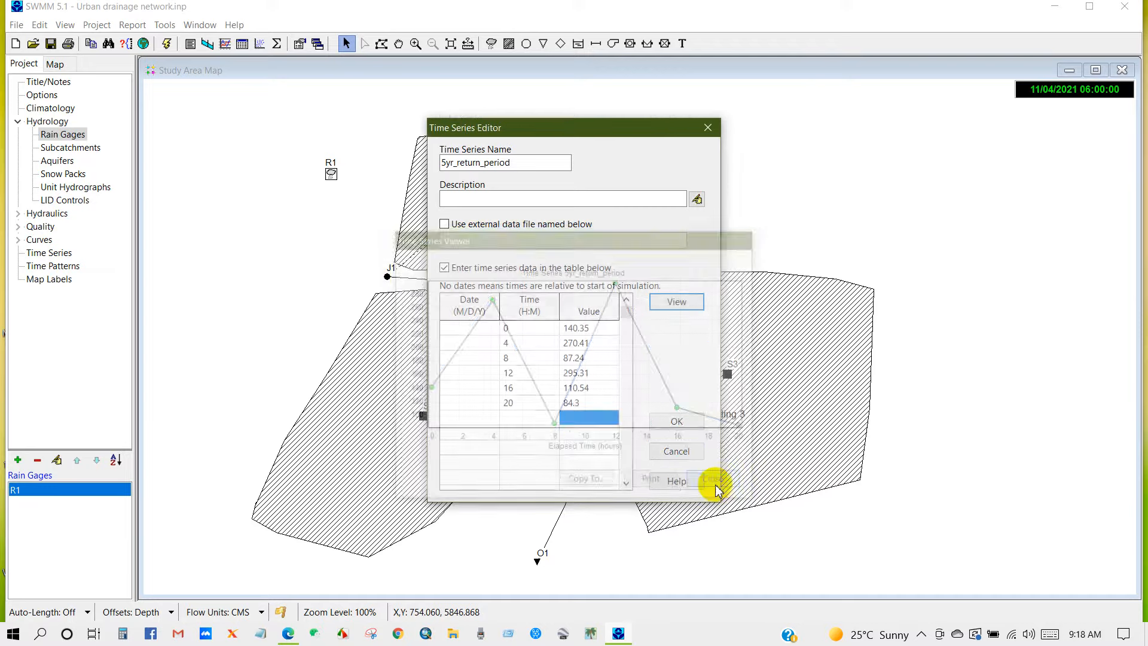
{"action": "left_click", "coordinate": [677, 421]}
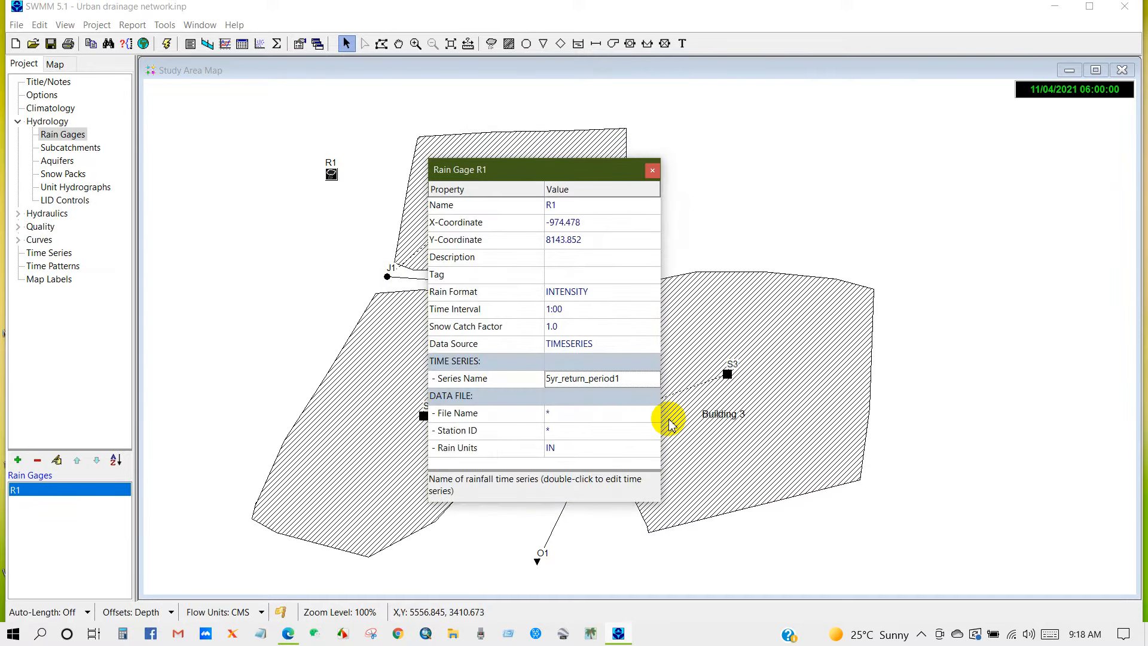
{"action": "left_click", "coordinate": [653, 171]}
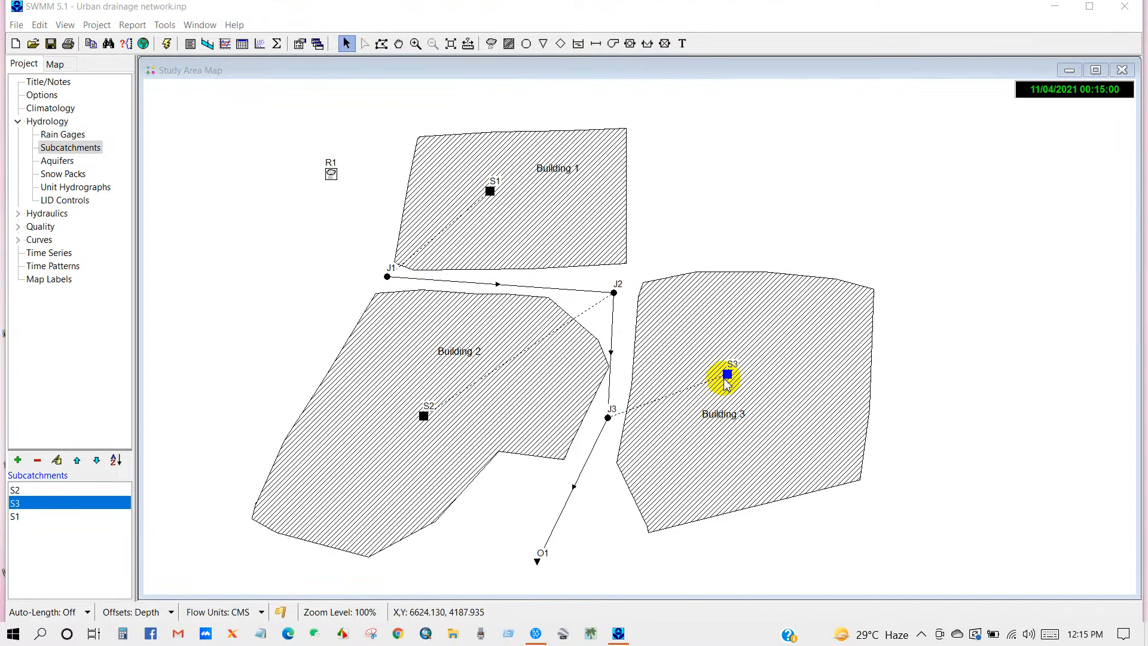
Step: Assign rain gage R1 to subcatchment S1 and close its properties
{"action": "double_click", "coordinate": [489, 193]}
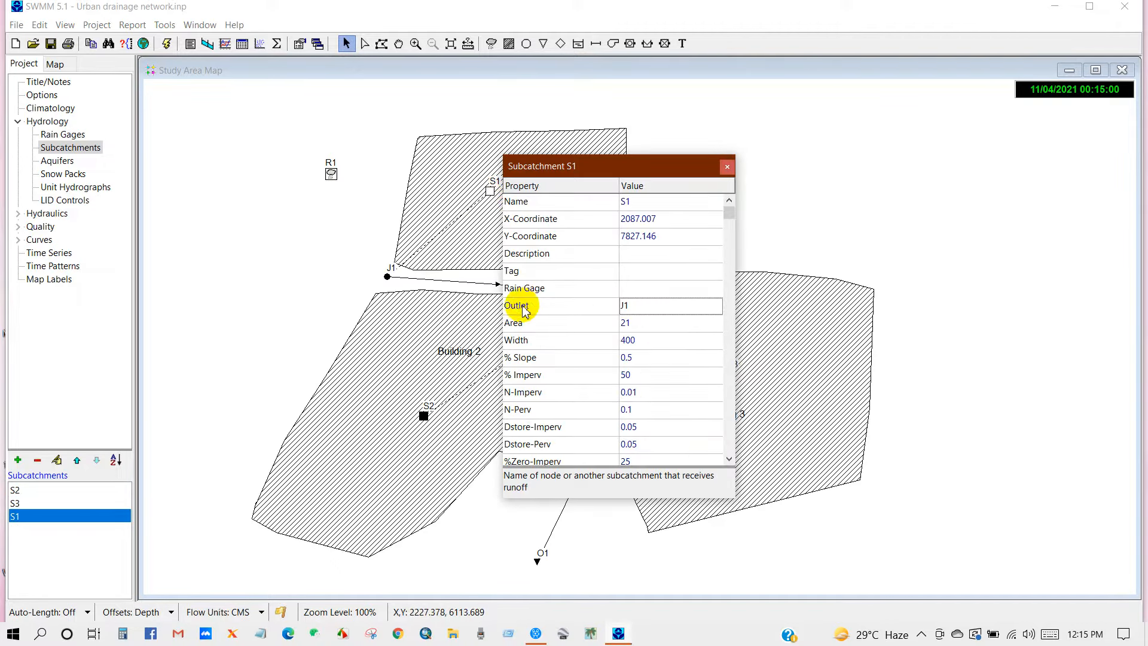
{"action": "left_click", "coordinate": [634, 290]}
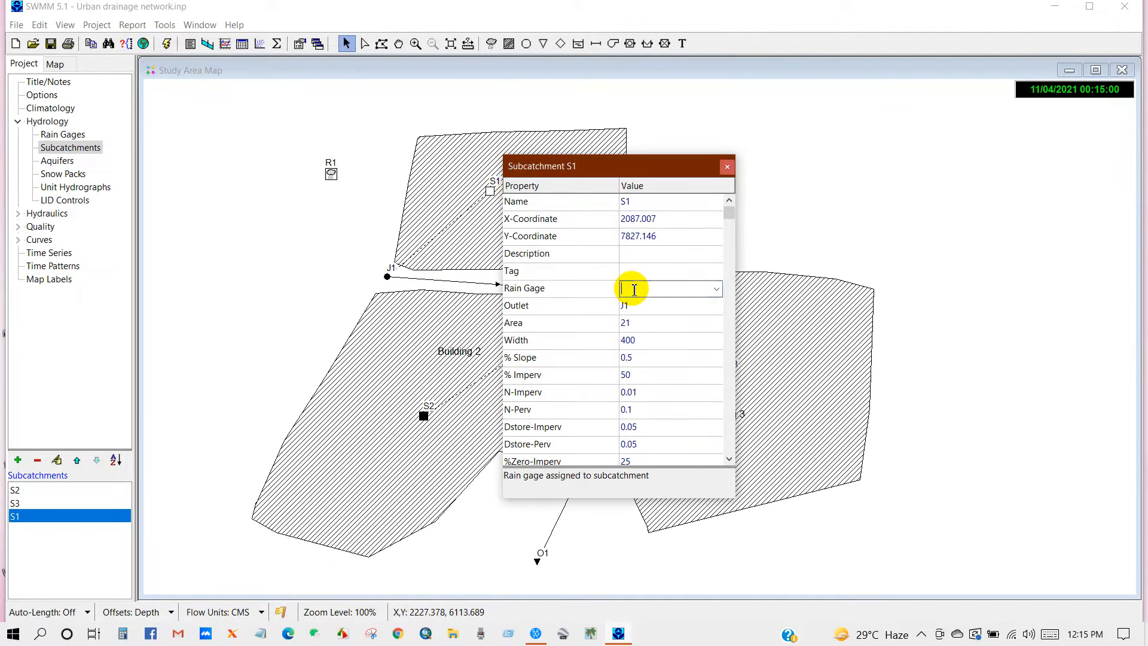
{"action": "left_click", "coordinate": [715, 289]}
{"action": "left_click", "coordinate": [652, 305]}
{"action": "left_click", "coordinate": [642, 301]}
{"action": "left_click", "coordinate": [637, 290]}
{"action": "left_click", "coordinate": [646, 272]}
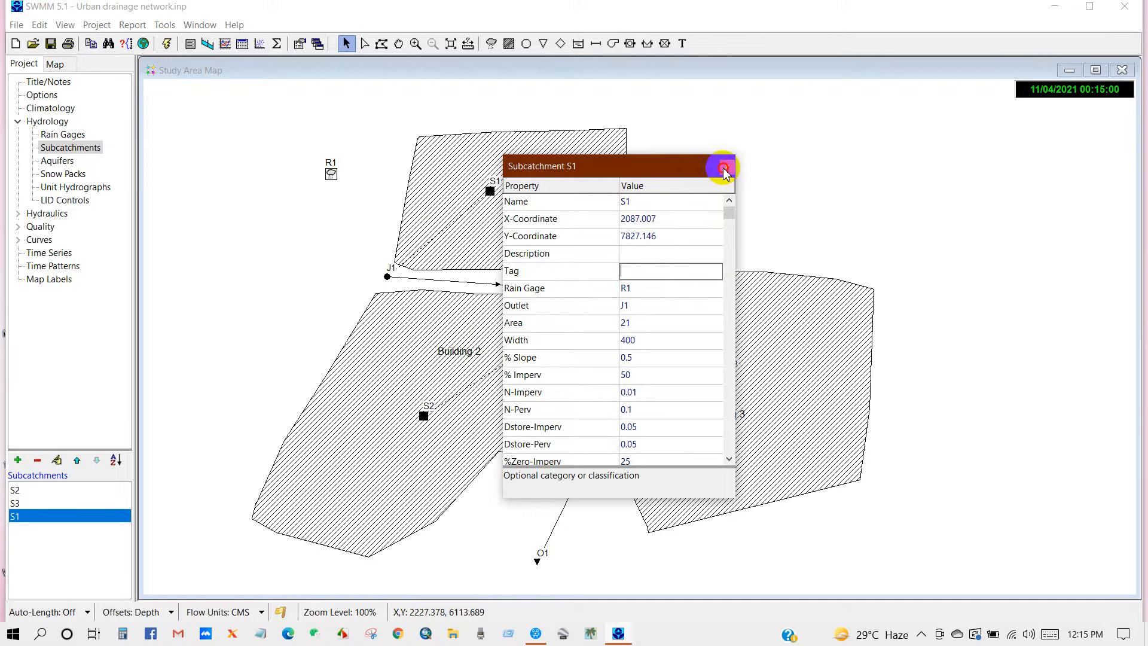
{"action": "left_click", "coordinate": [725, 170]}
Step: Set the rain gage of subcatchment S2 to R1 and close its properties
{"action": "double_click", "coordinate": [424, 416]}
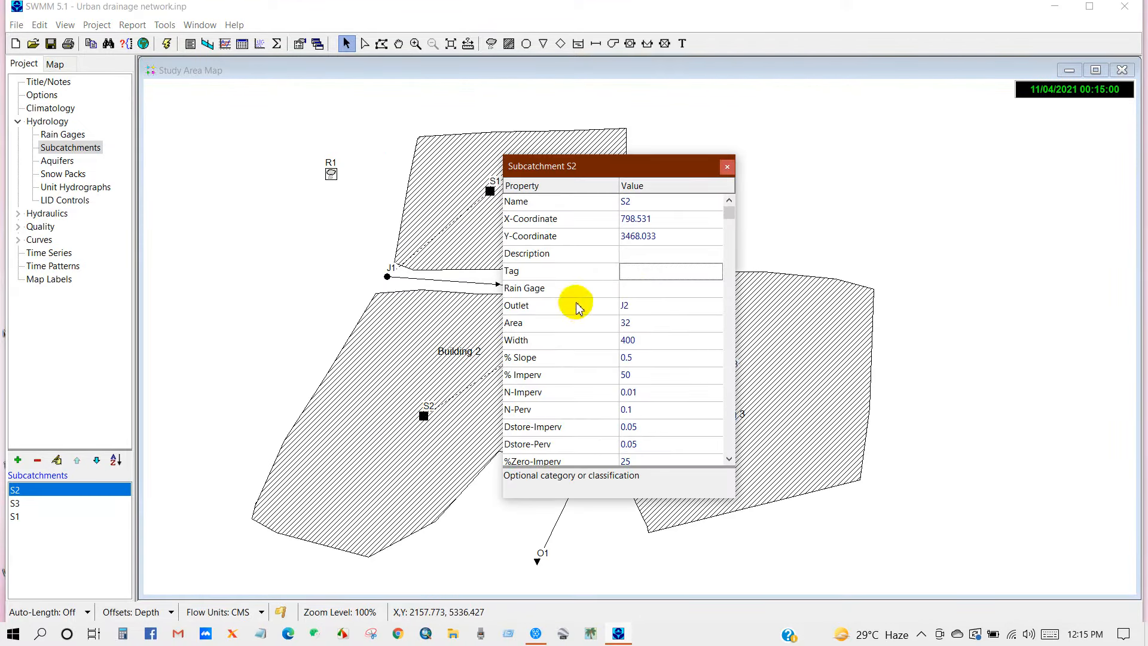
{"action": "left_click", "coordinate": [660, 289]}
{"action": "left_click", "coordinate": [716, 289]}
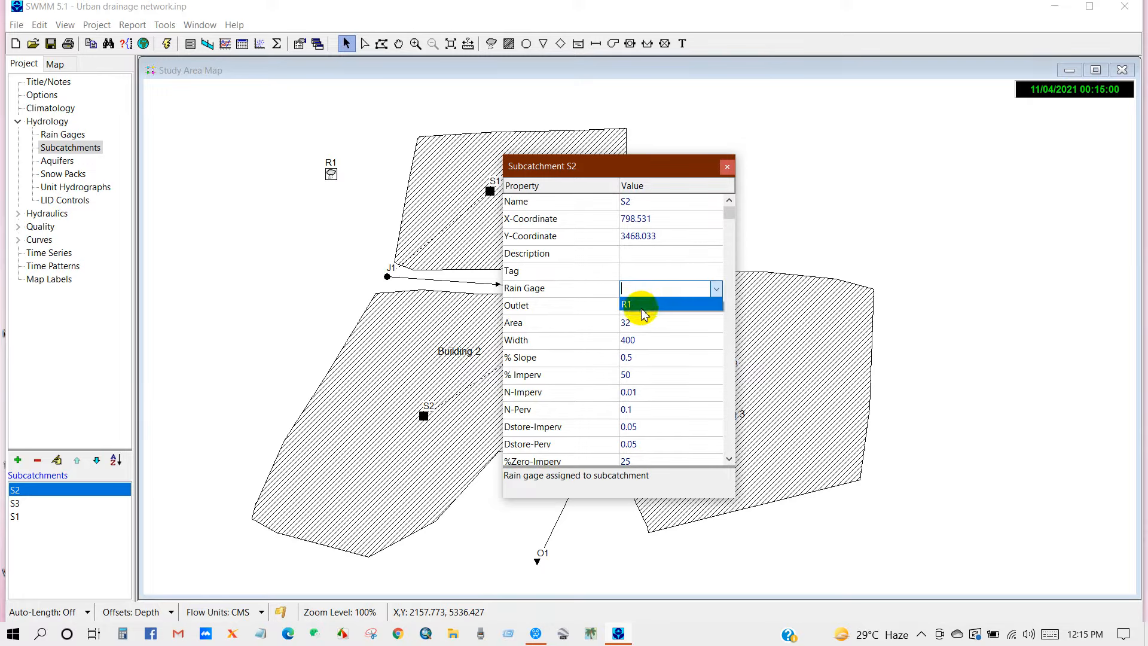
{"action": "left_click", "coordinate": [632, 306]}
{"action": "left_click", "coordinate": [649, 270]}
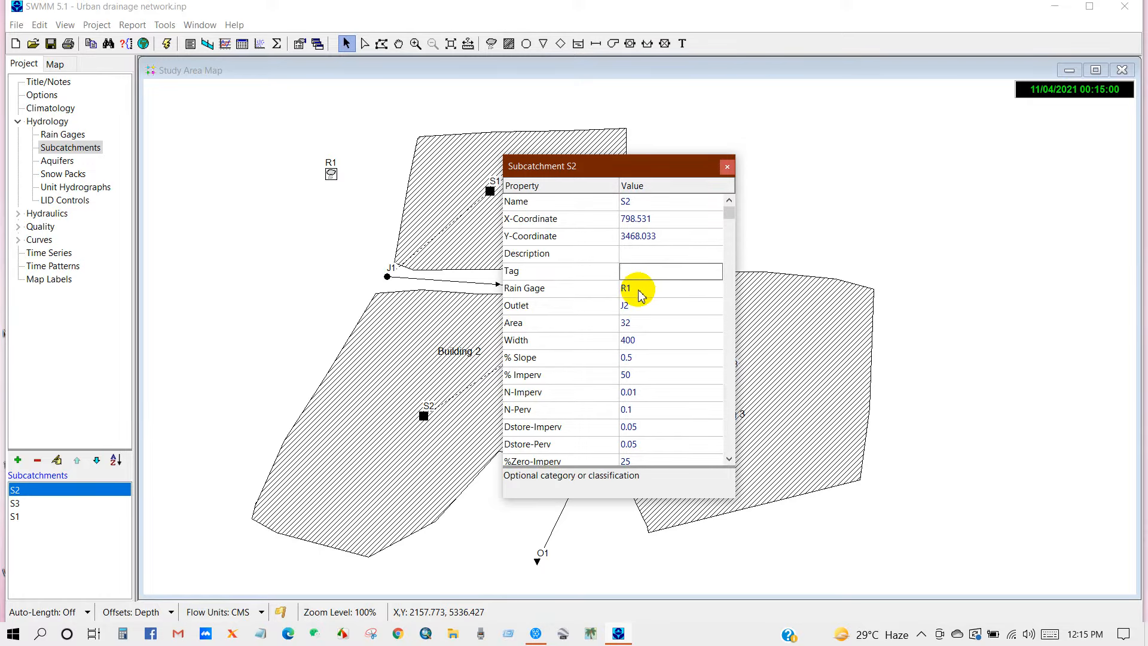
{"action": "left_click", "coordinate": [724, 170]}
Step: Make R1 the rain gage of subcatchment S3 in Building 3 and close its properties
{"action": "left_click", "coordinate": [728, 377]}
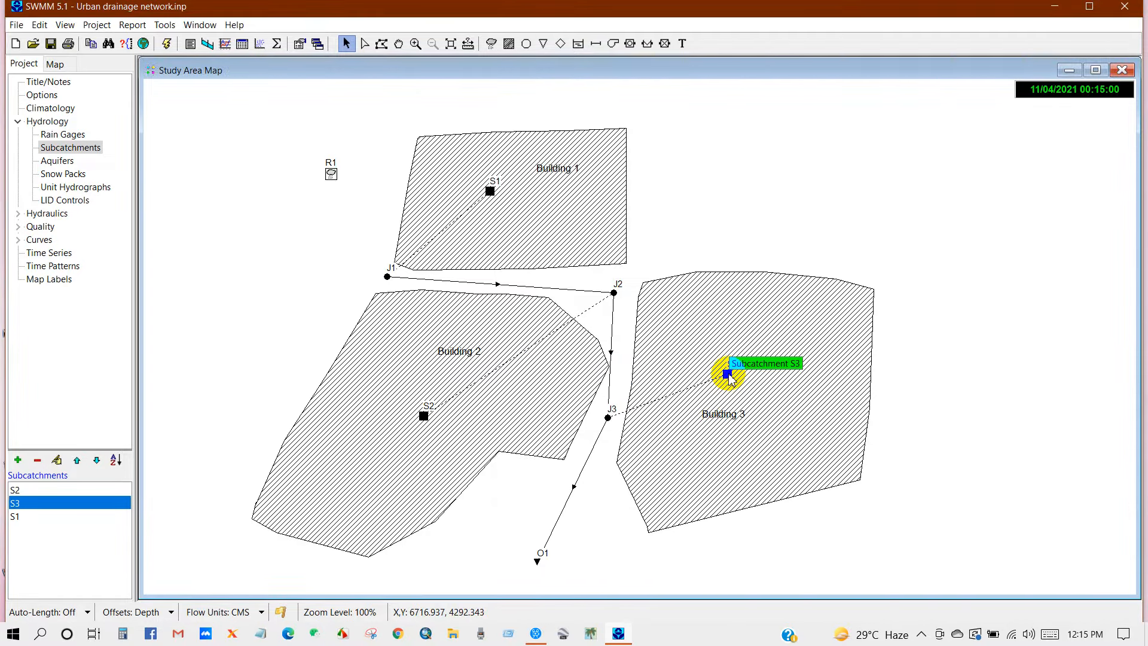
{"action": "double_click", "coordinate": [728, 377]}
{"action": "left_click", "coordinate": [648, 291]}
{"action": "left_click", "coordinate": [715, 289]}
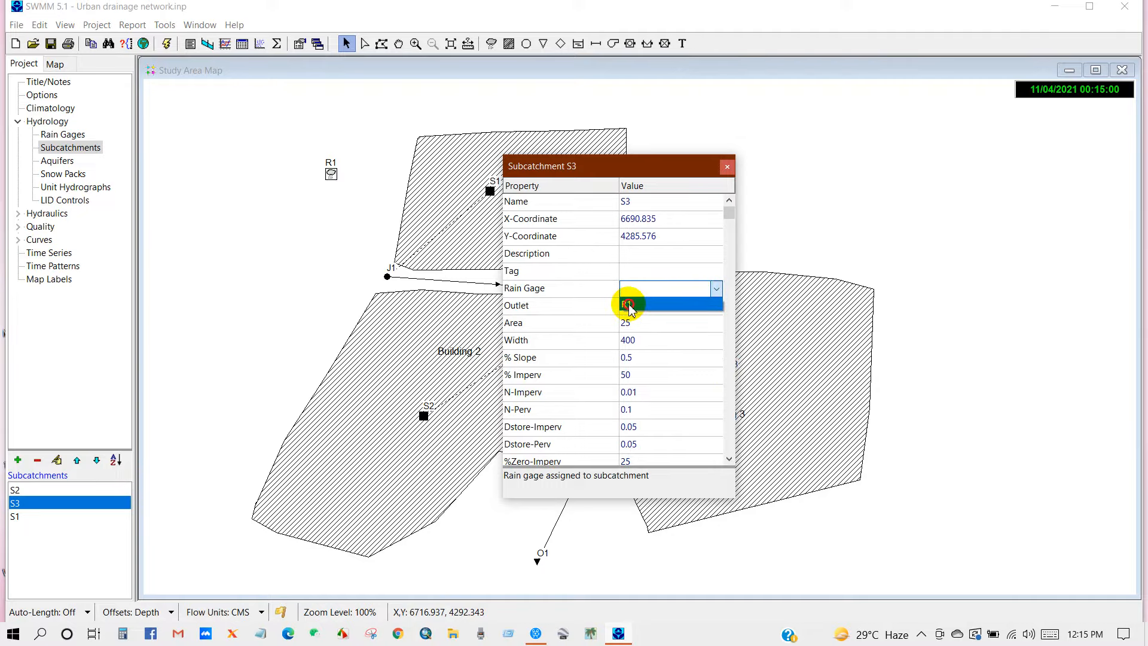
{"action": "left_click", "coordinate": [630, 305]}
{"action": "left_click", "coordinate": [654, 271]}
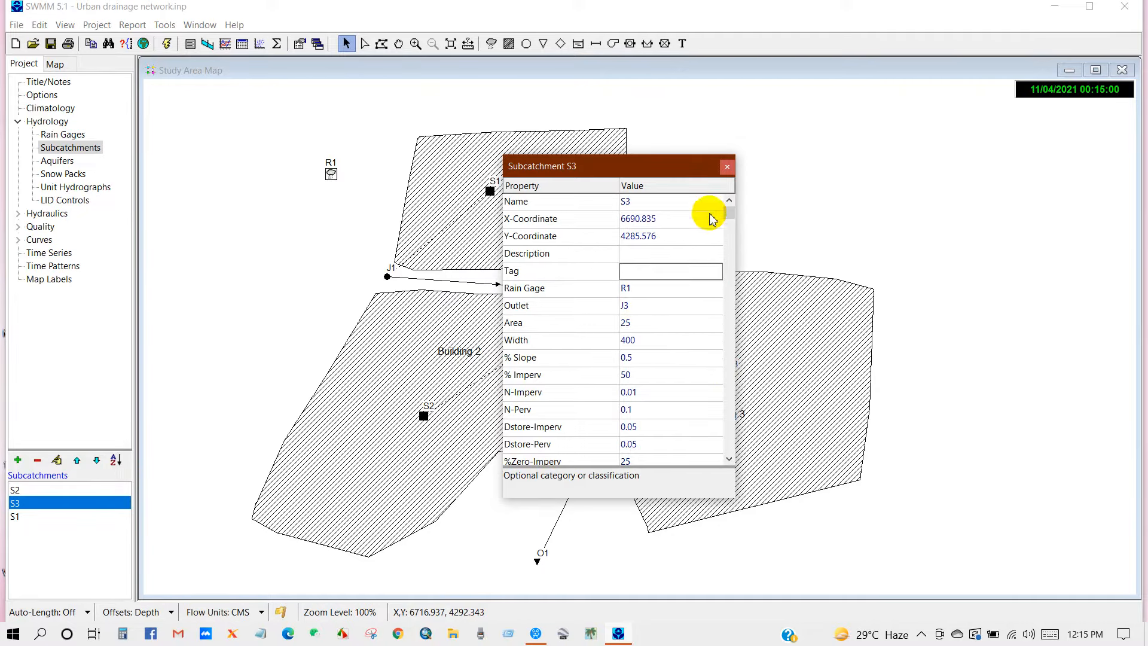
{"action": "left_click", "coordinate": [728, 166]}
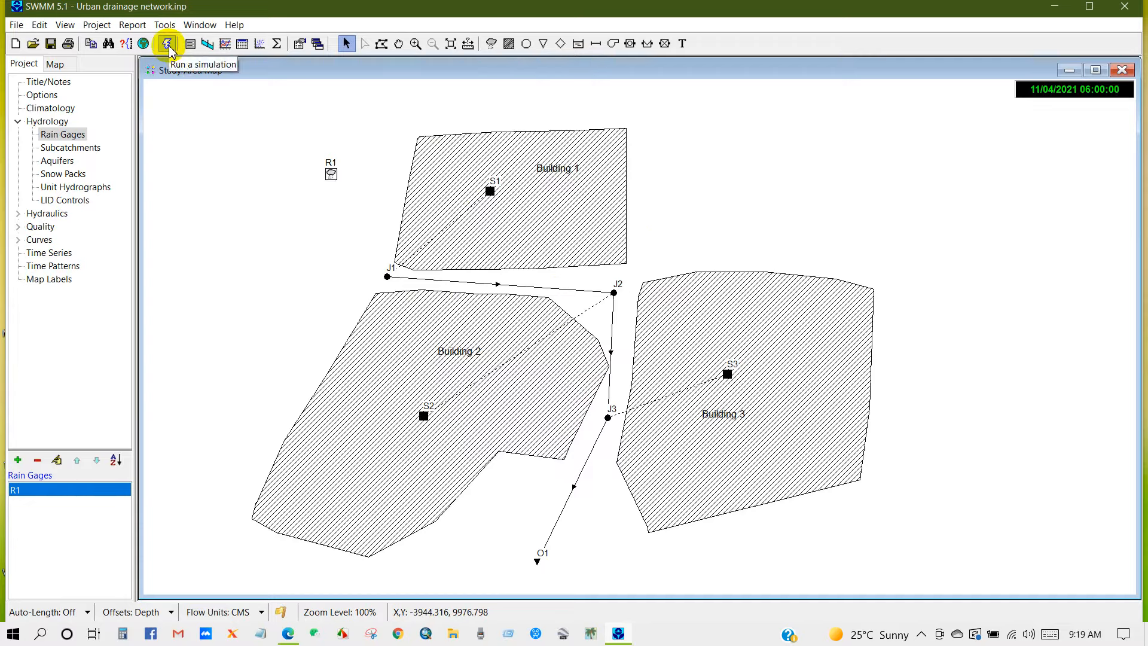
Step: Run the simulation of the drainage network and dismiss the run status
{"action": "left_click", "coordinate": [96, 24]}
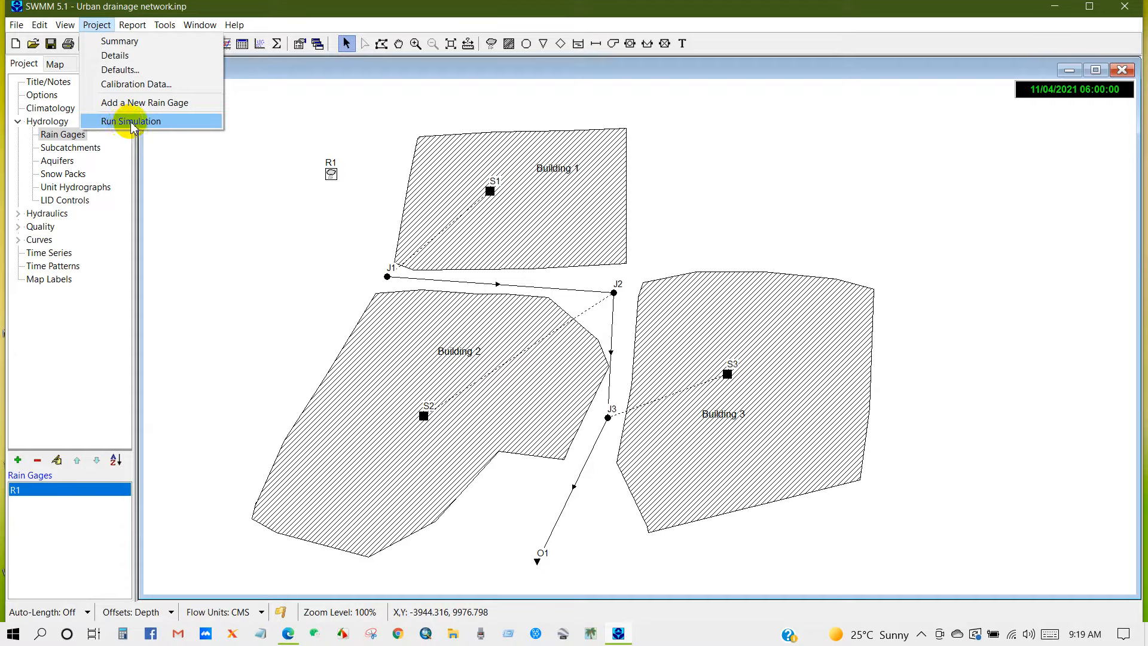
{"action": "left_click", "coordinate": [240, 158]}
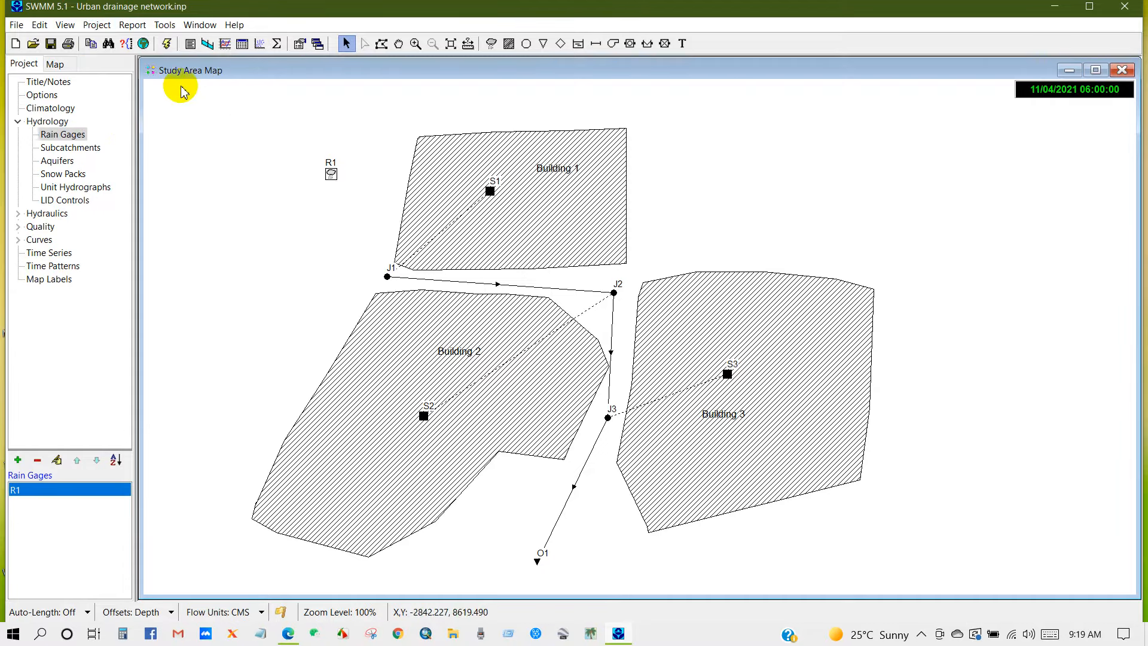
{"action": "left_click", "coordinate": [168, 45]}
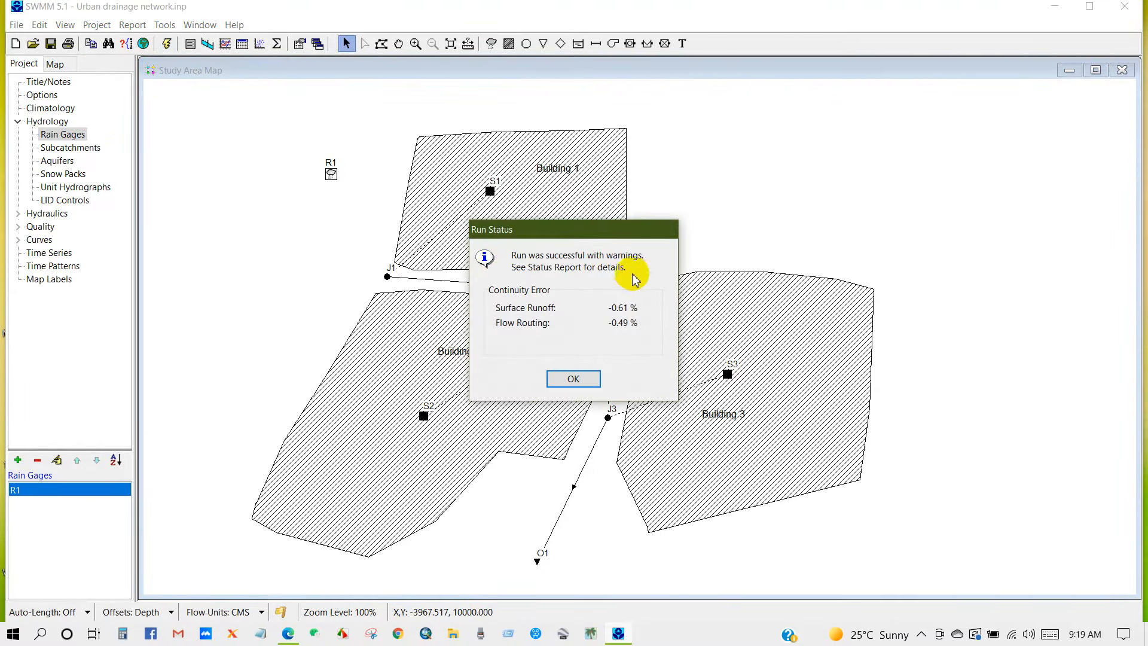
{"action": "left_click", "coordinate": [576, 380]}
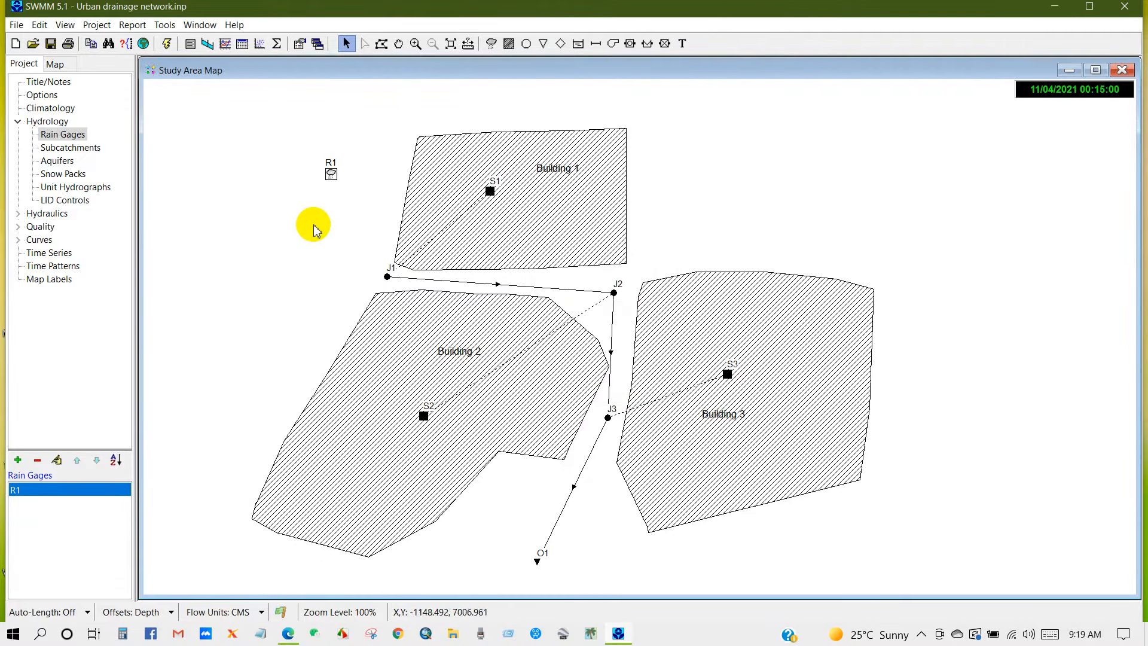
Step: Open the summary results and examine the Subcatchment Runoff, Node Depth and Node Inflow tables
{"action": "left_click", "coordinate": [190, 46]}
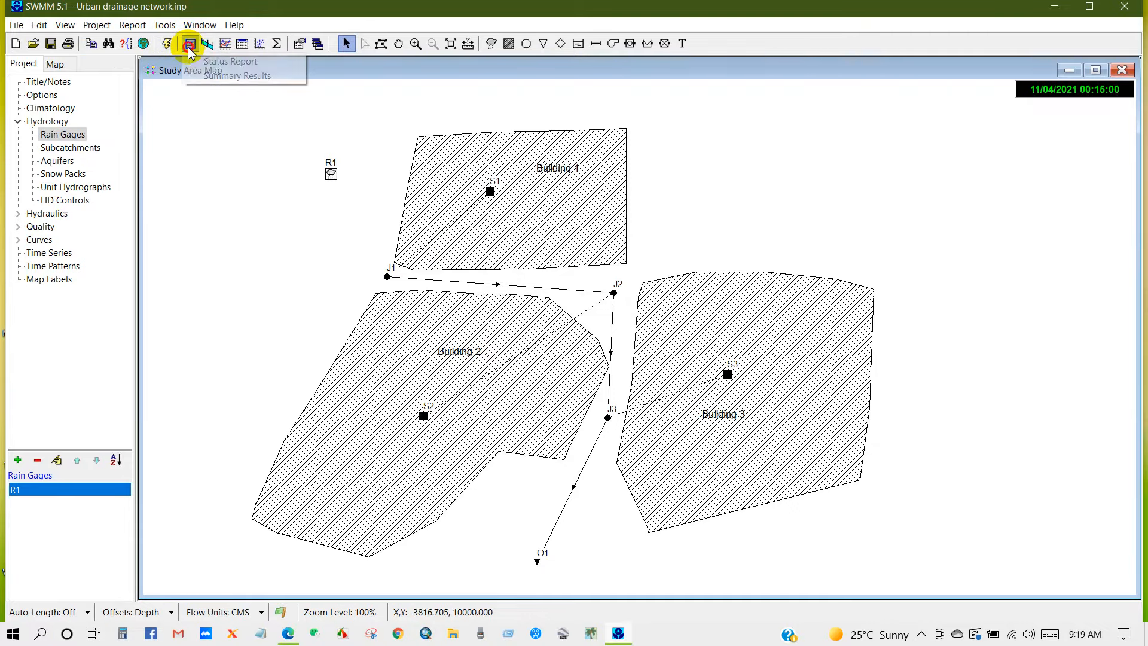
{"action": "left_click", "coordinate": [207, 77]}
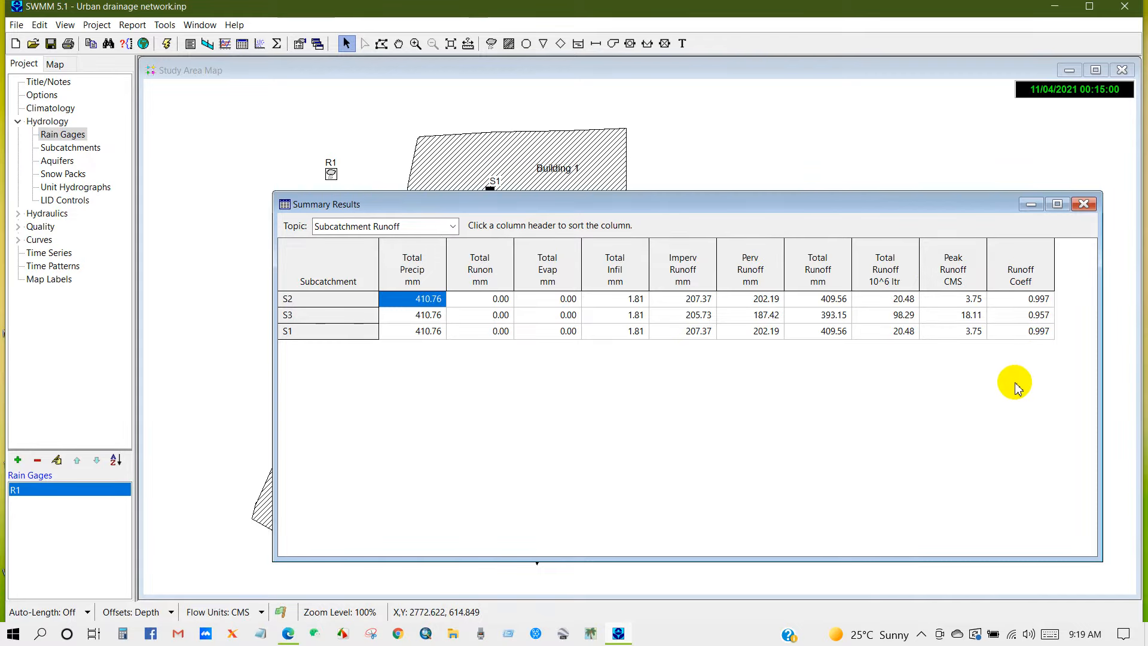
{"action": "left_click", "coordinate": [450, 226]}
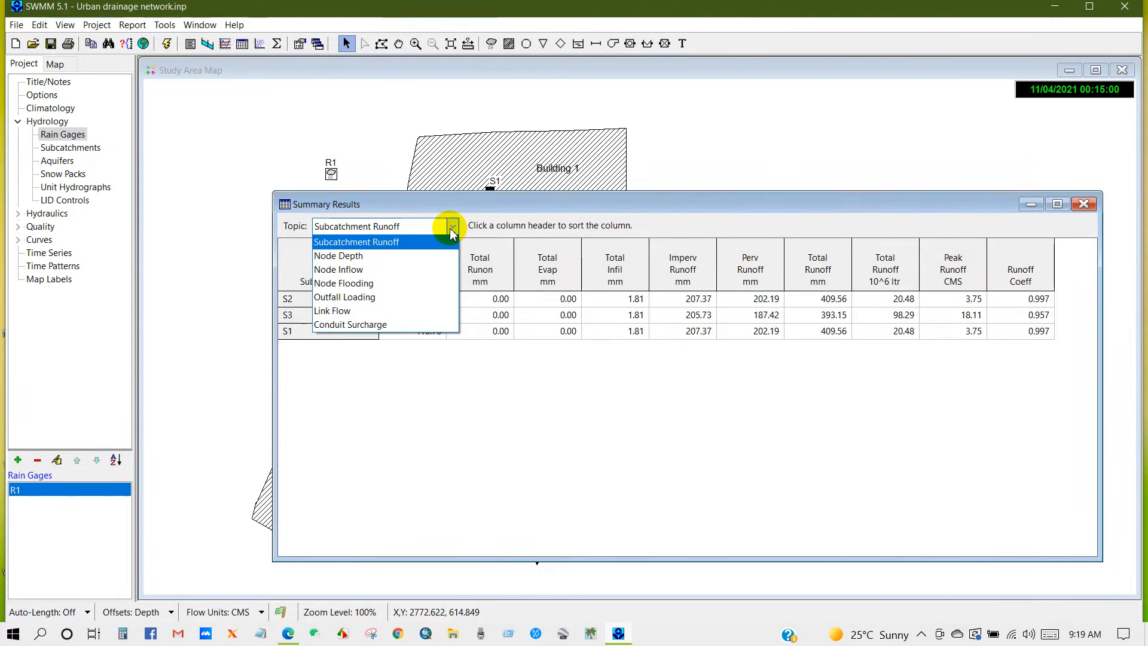
{"action": "left_click", "coordinate": [358, 257]}
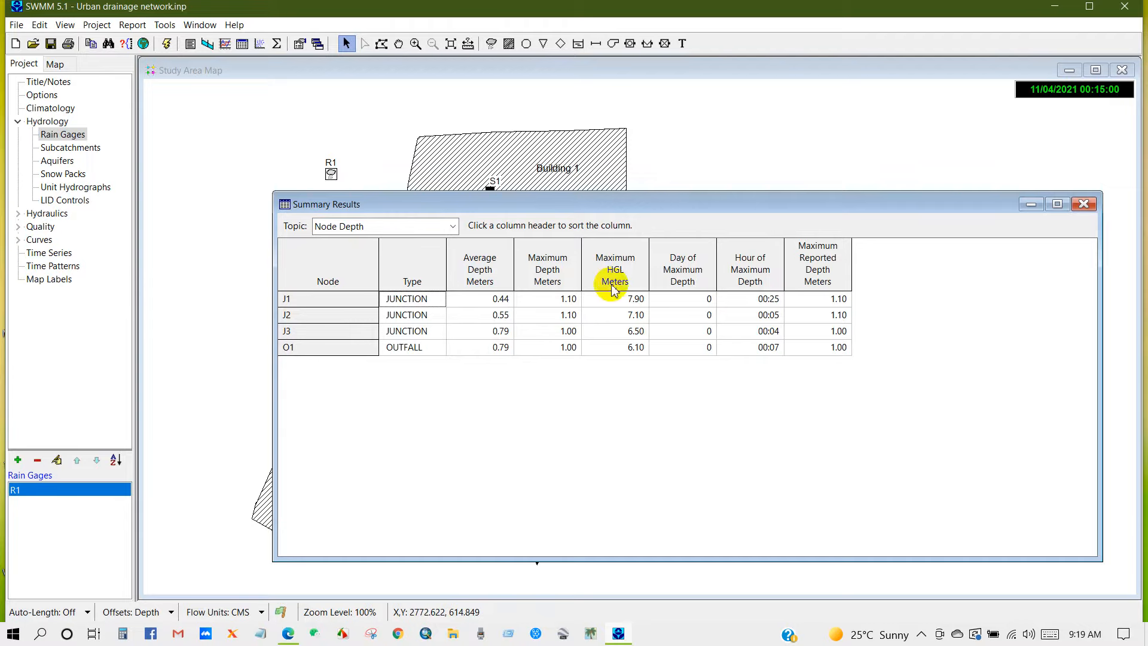
{"action": "left_click", "coordinate": [451, 226]}
{"action": "left_click", "coordinate": [360, 270]}
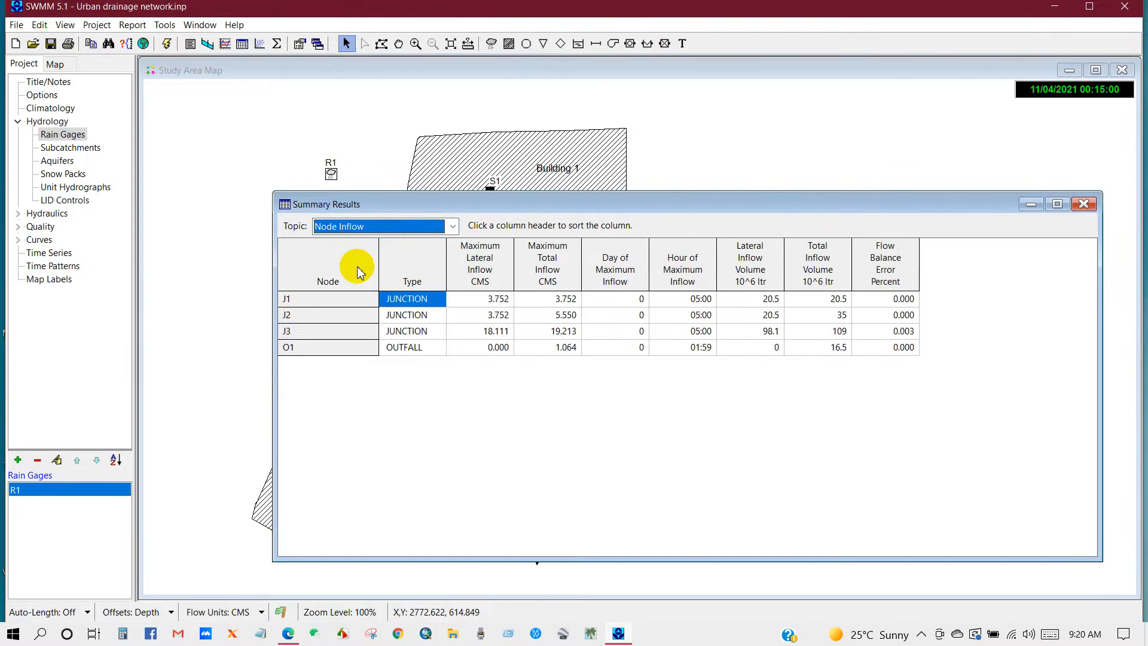
{"action": "left_click", "coordinate": [370, 386]}
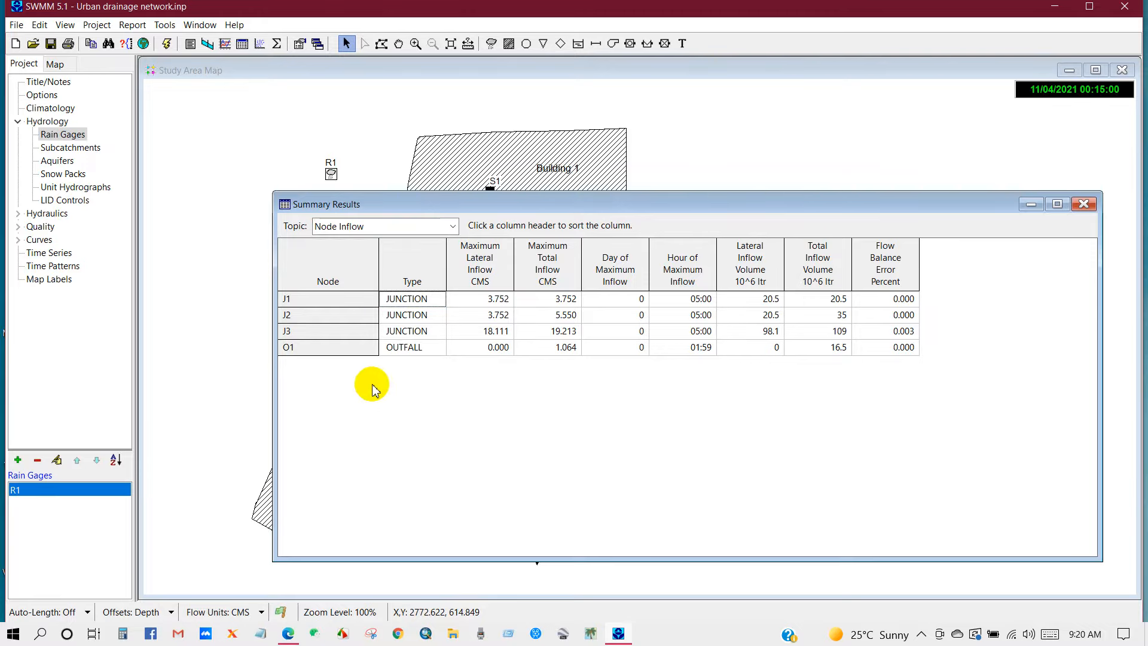
Step: Examine the Node Flooding and Outfall Loading tables in the summary results
{"action": "left_click", "coordinate": [451, 227]}
{"action": "left_click", "coordinate": [358, 282]}
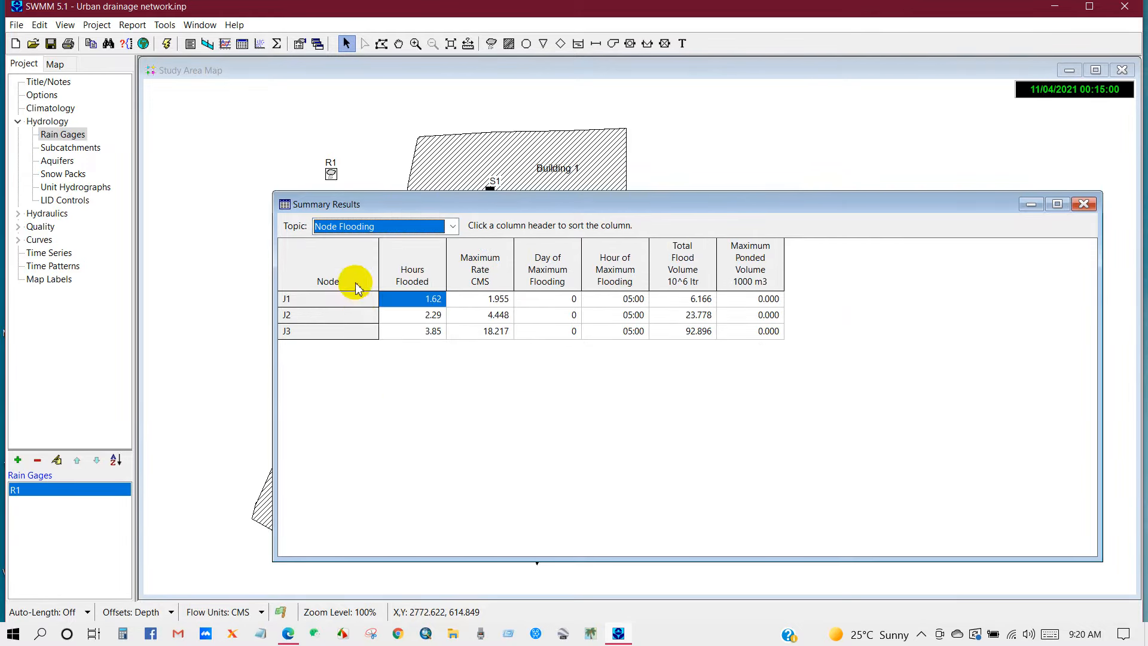
{"action": "left_click", "coordinate": [417, 408]}
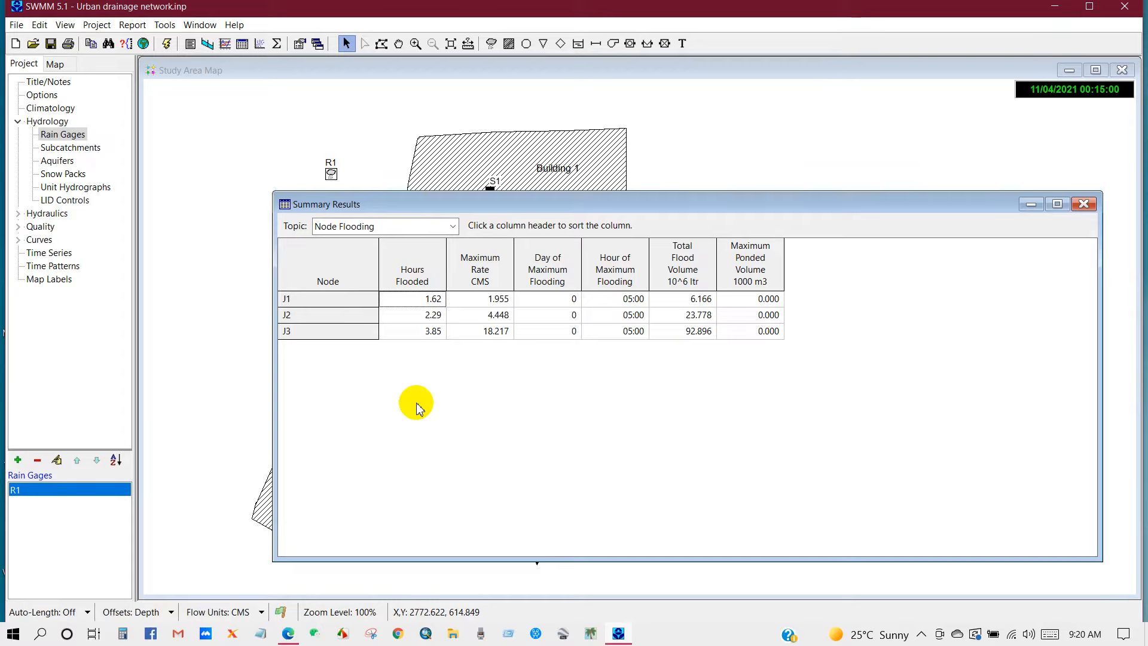
{"action": "left_click", "coordinate": [411, 228]}
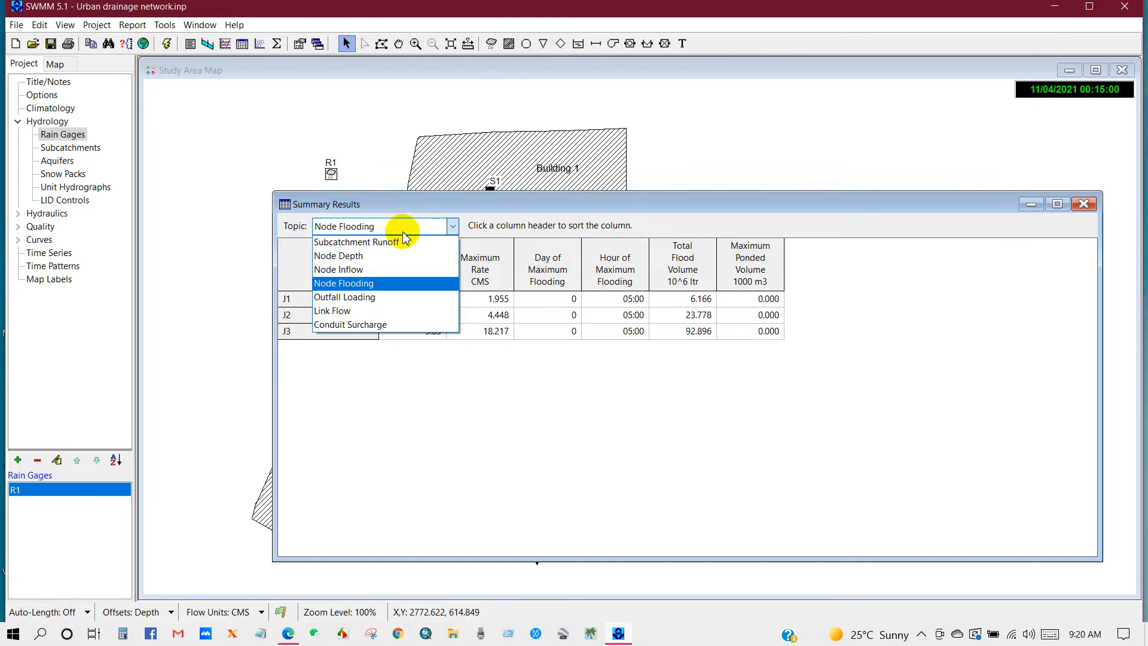
{"action": "left_click", "coordinate": [338, 298]}
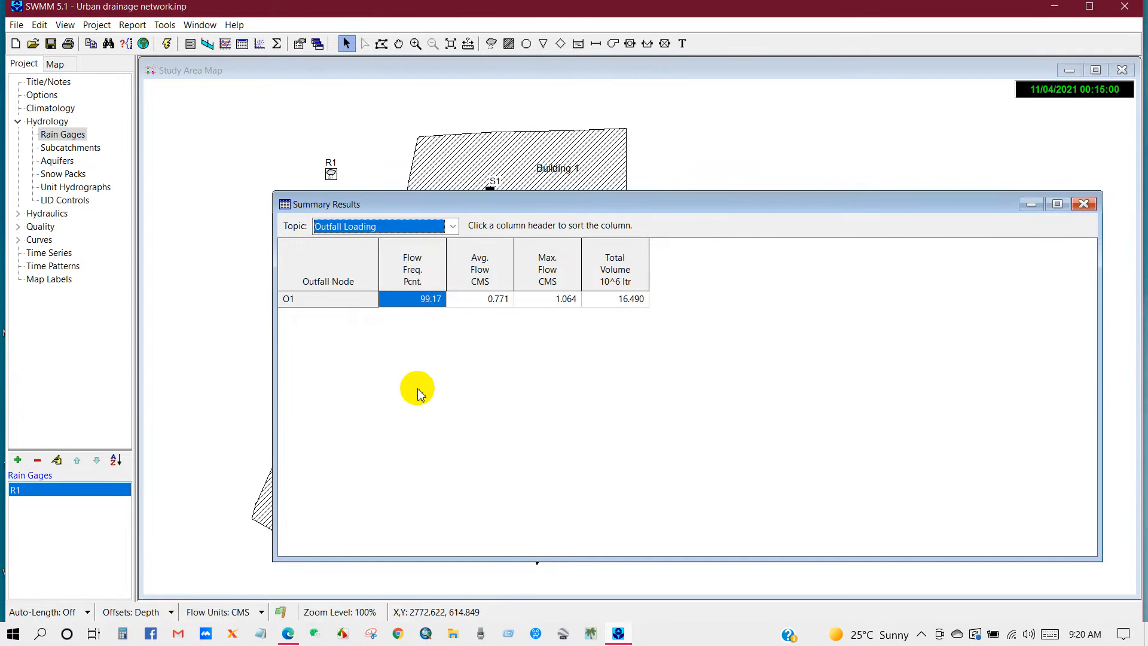
{"action": "left_click", "coordinate": [419, 393]}
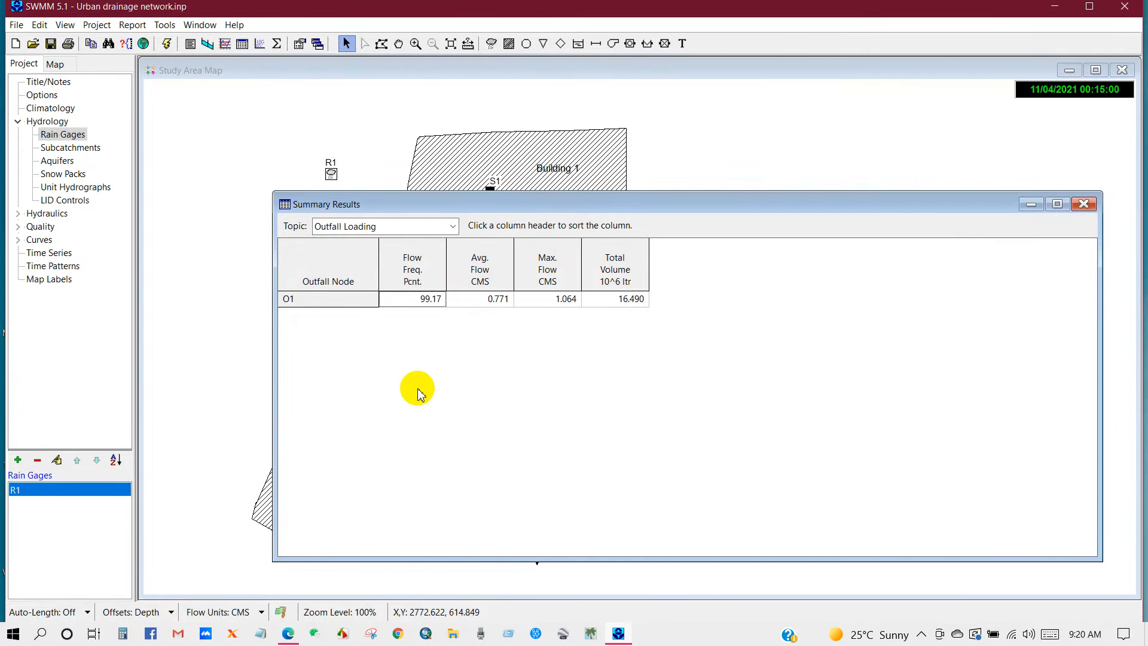
Step: Examine the Link Flow and Conduit Surcharge tables, and close the summary results
{"action": "left_click", "coordinate": [447, 227]}
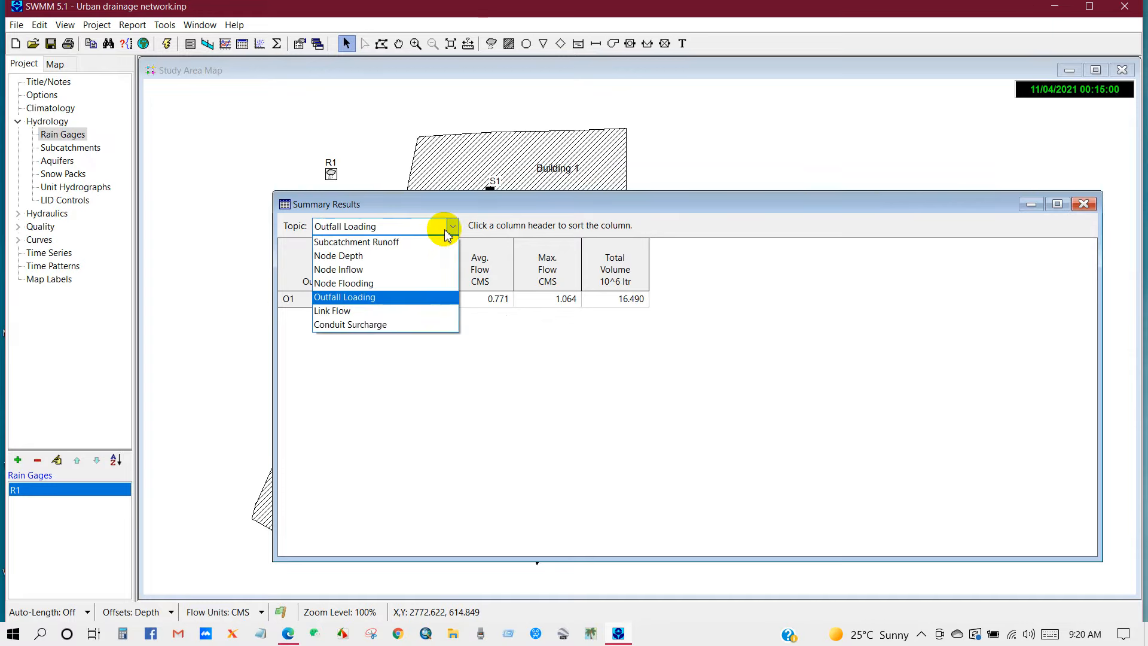
{"action": "left_click", "coordinate": [351, 314]}
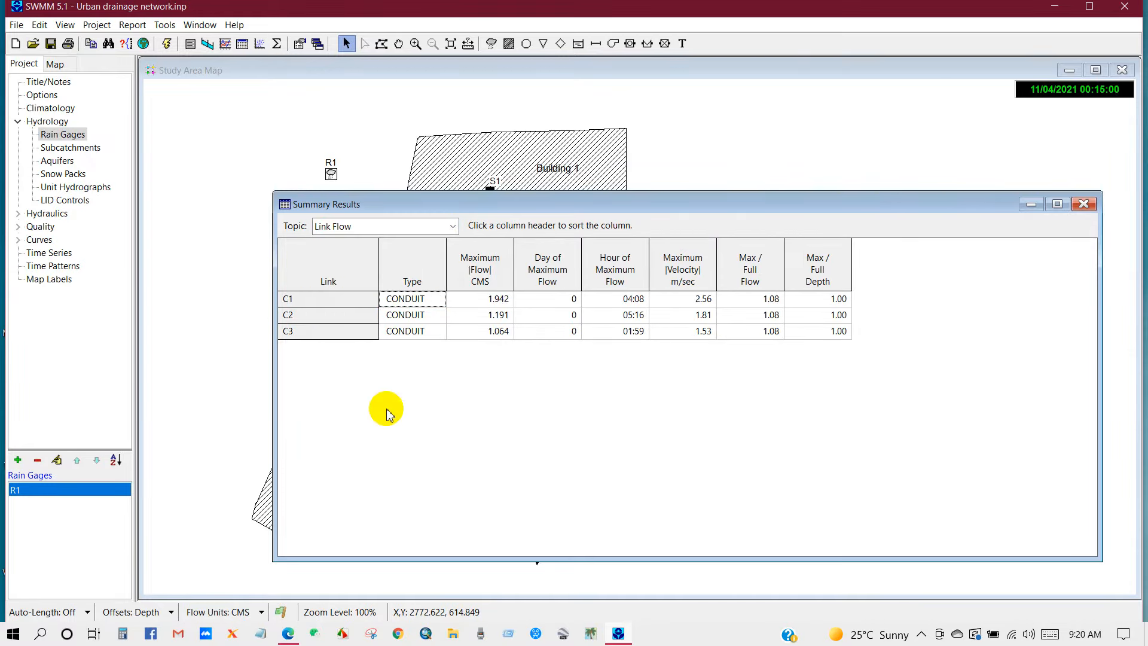
{"action": "left_click", "coordinate": [420, 225]}
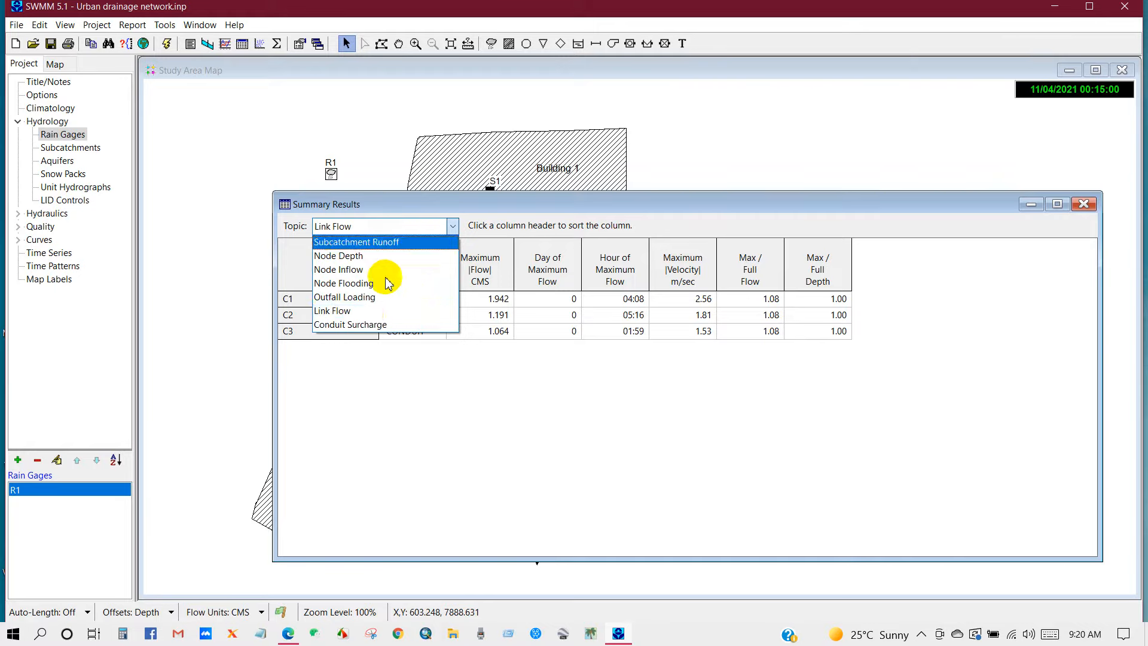
{"action": "left_click", "coordinate": [365, 325]}
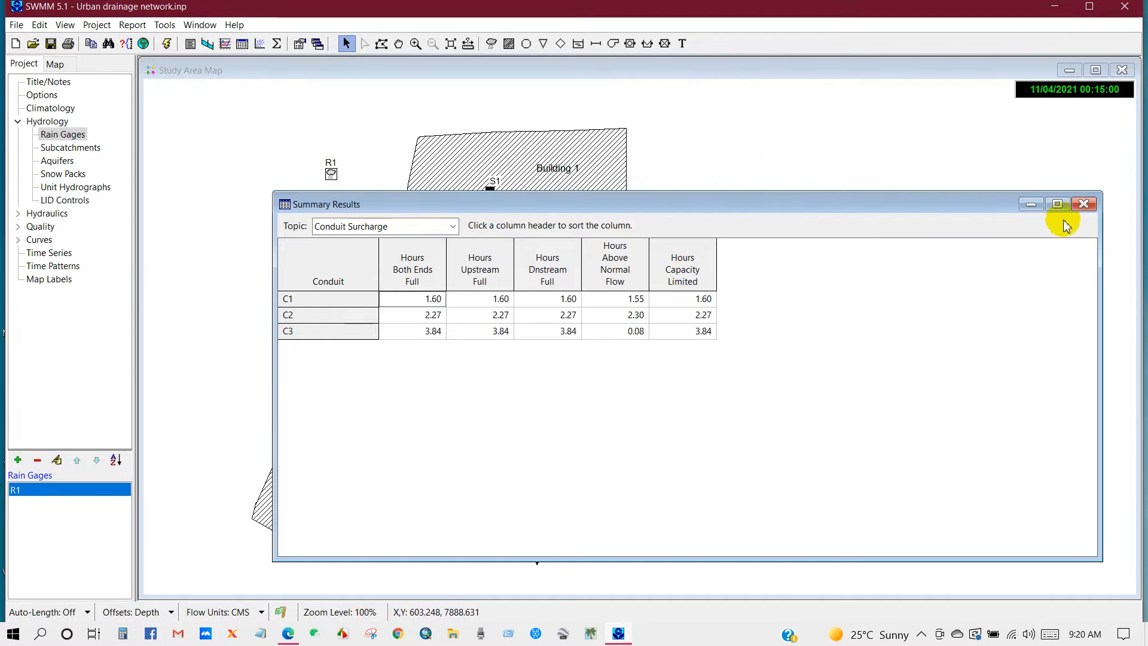
{"action": "left_click", "coordinate": [1082, 205]}
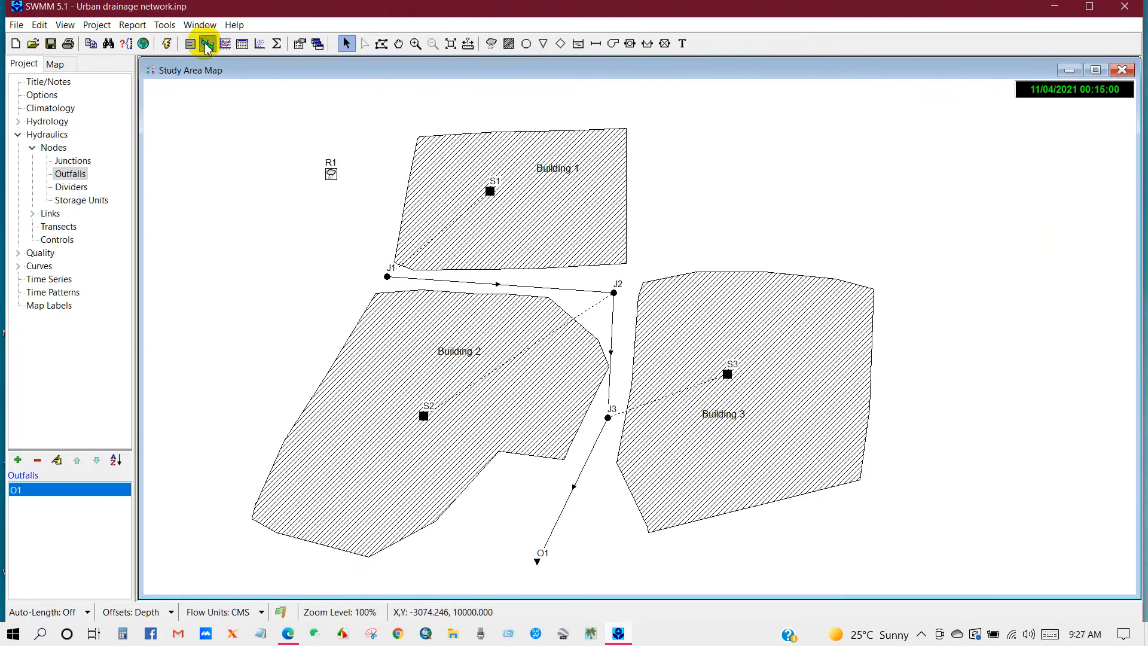
Step: Start a profile plot with junction J1 as the start node and outfall O1 as the end node
{"action": "left_click", "coordinate": [206, 46]}
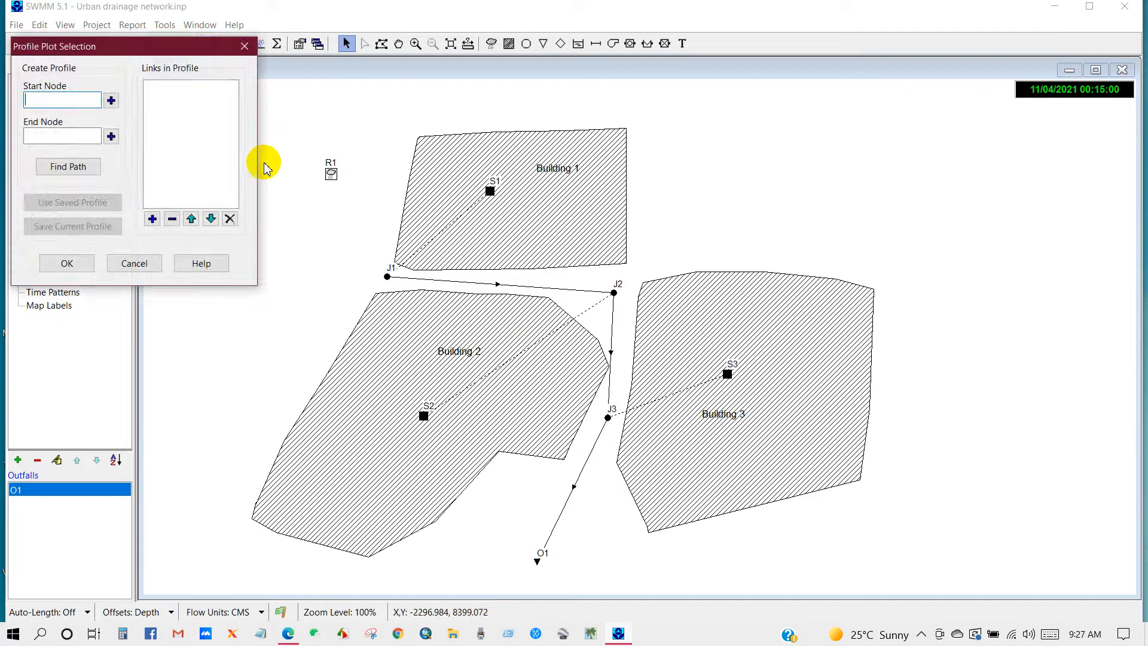
{"action": "left_click", "coordinate": [387, 278]}
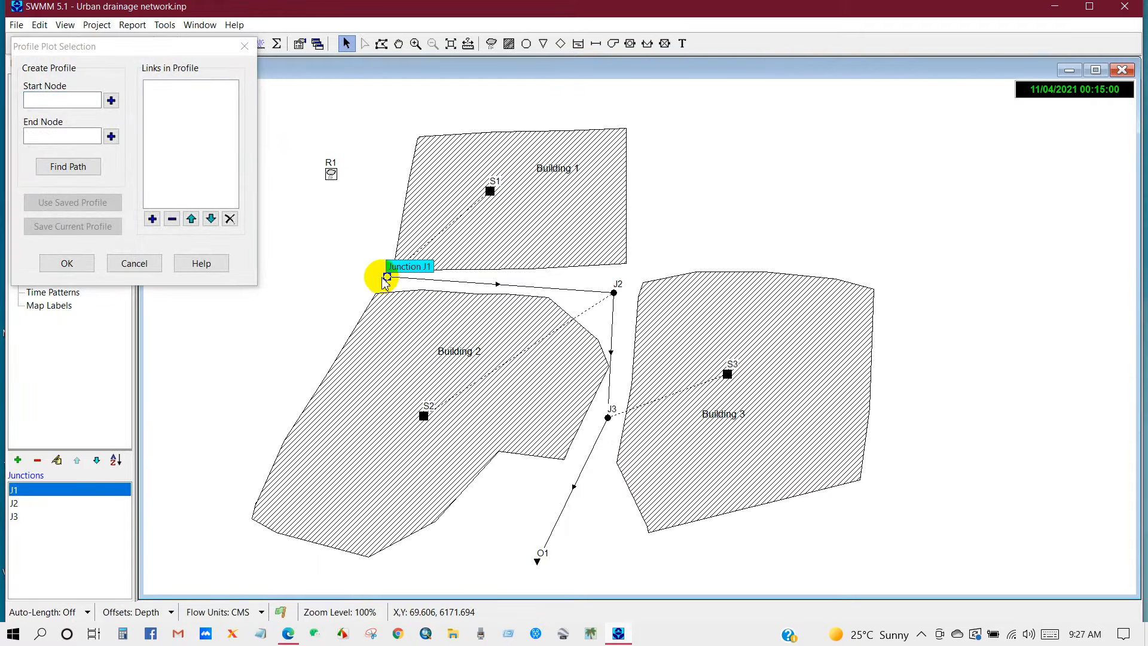
{"action": "left_click", "coordinate": [111, 99]}
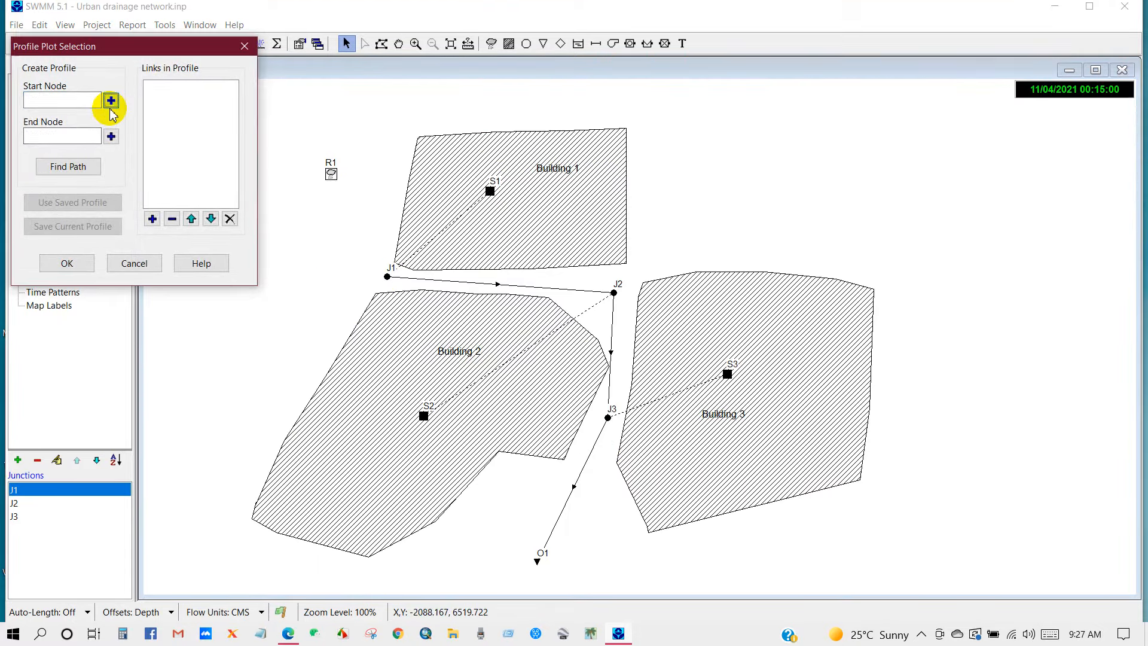
{"action": "left_click", "coordinate": [537, 562]}
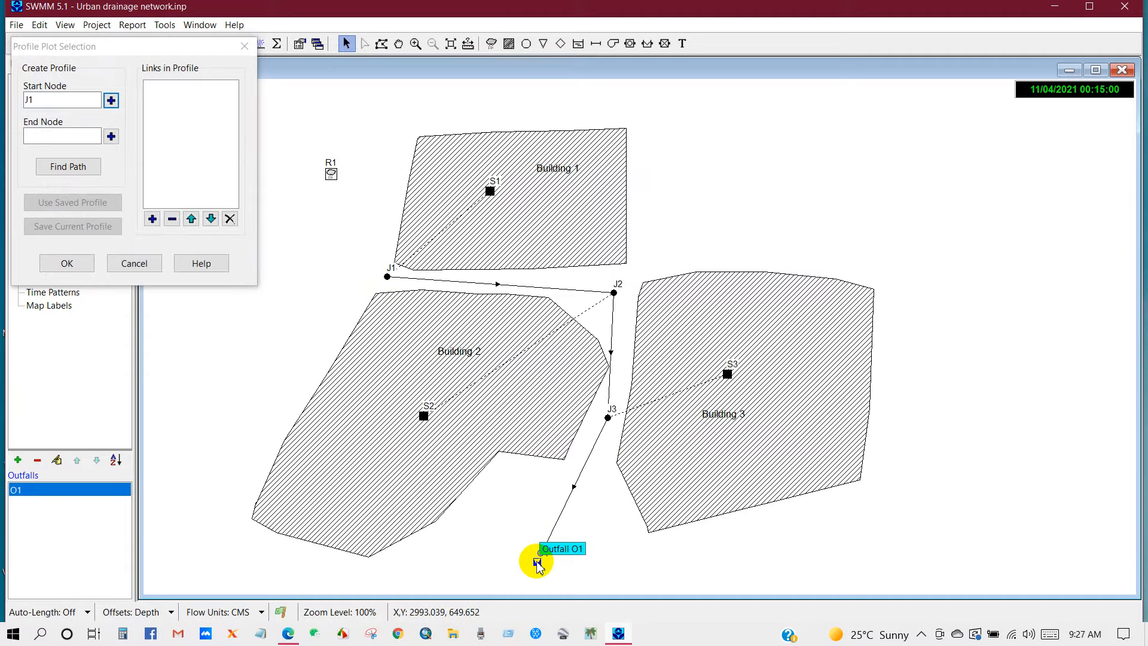
{"action": "left_click", "coordinate": [112, 137]}
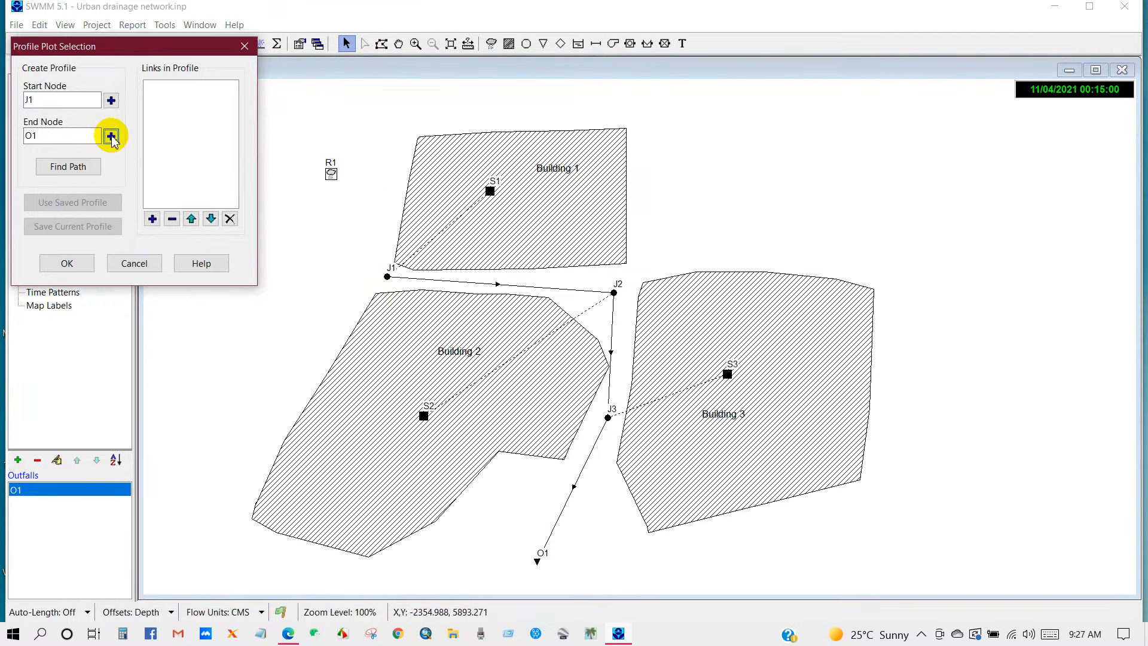
Step: Find the path between the two nodes, create the water elevation profile plot, and move its window over the map's centre
{"action": "left_click", "coordinate": [63, 168]}
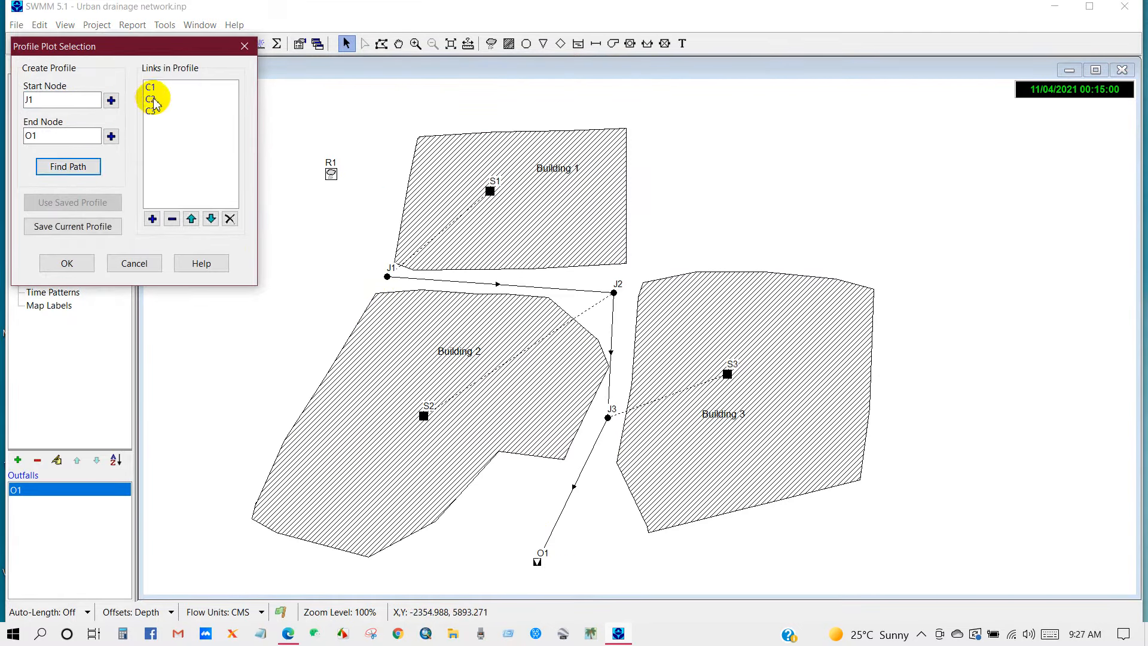
{"action": "left_click", "coordinate": [72, 261]}
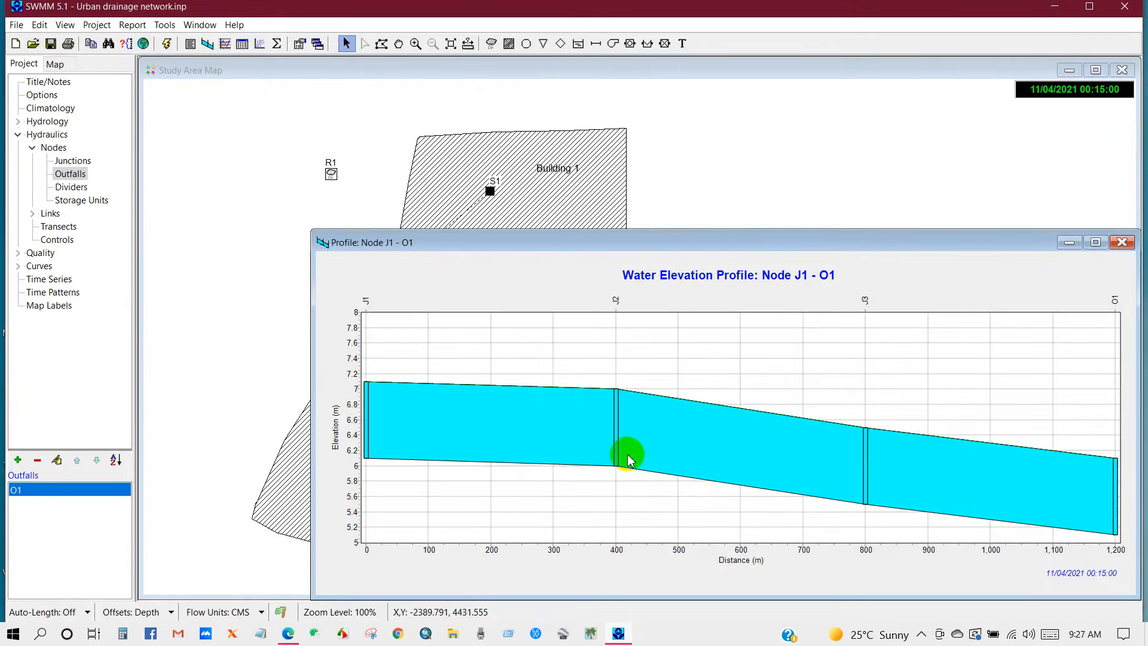
{"action": "left_click_drag", "start_coordinate": [616, 247], "coordinate": [523, 144]}
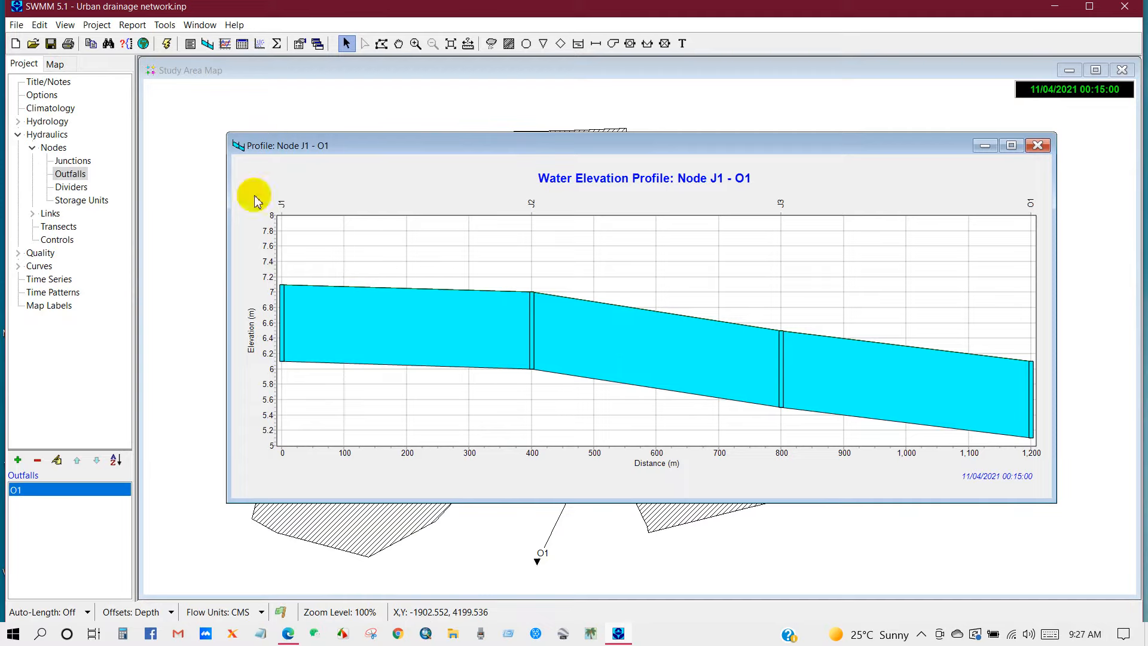
Step: Animate the water elevation profile forward through the simulation period, and close the plot
{"action": "left_click", "coordinate": [55, 65]}
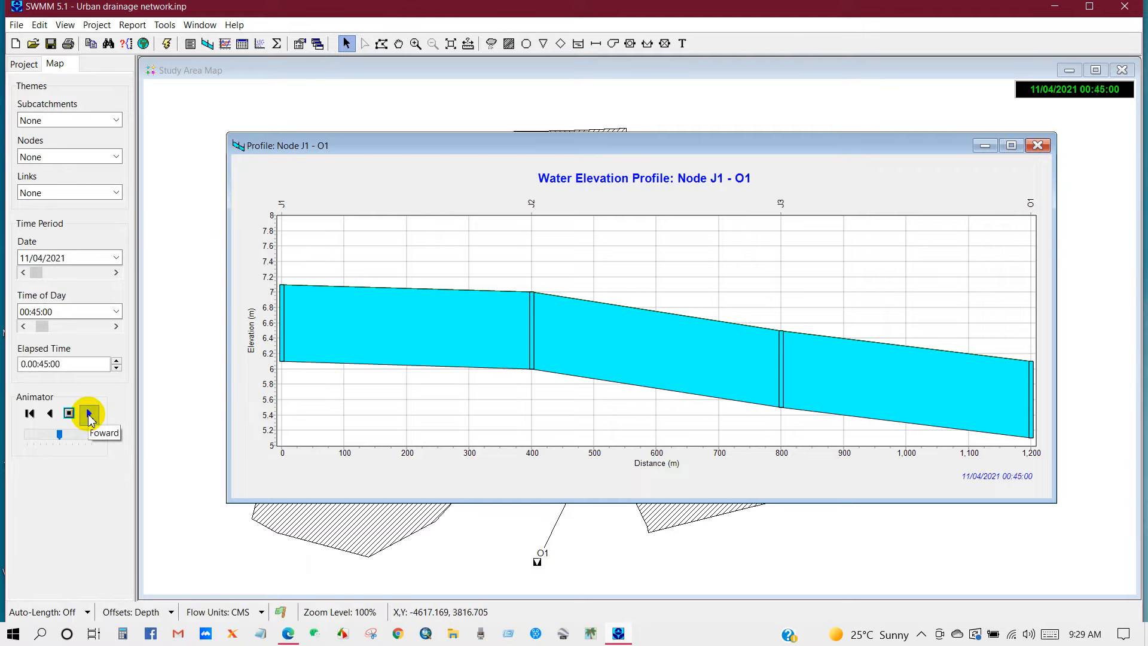
{"action": "left_click", "coordinate": [89, 414]}
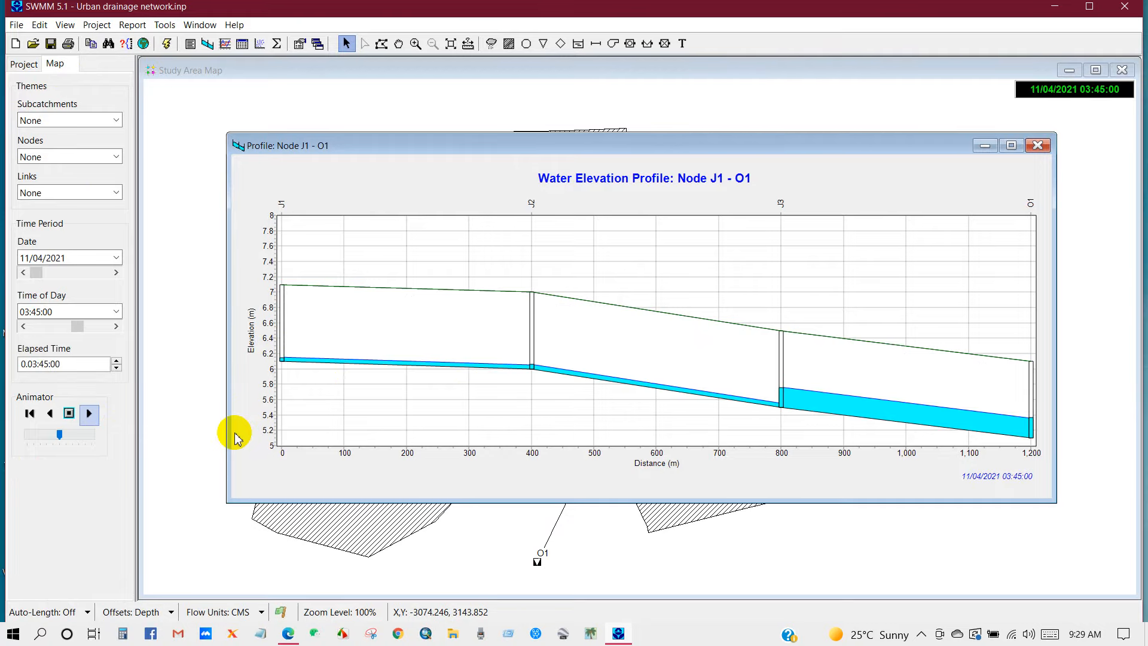
{"action": "left_click", "coordinate": [1039, 146]}
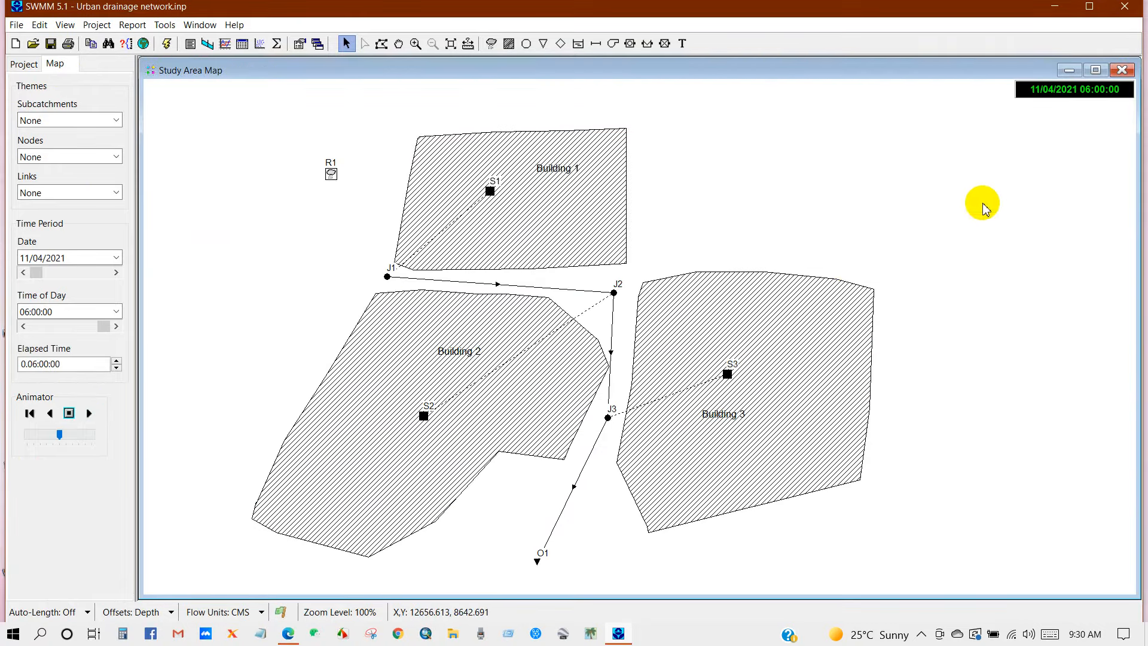
Step: Theme the map by subcatchment Precipitation, node Depth and link Flow, and animate it forward from 00:15:00
{"action": "left_click", "coordinate": [116, 122]}
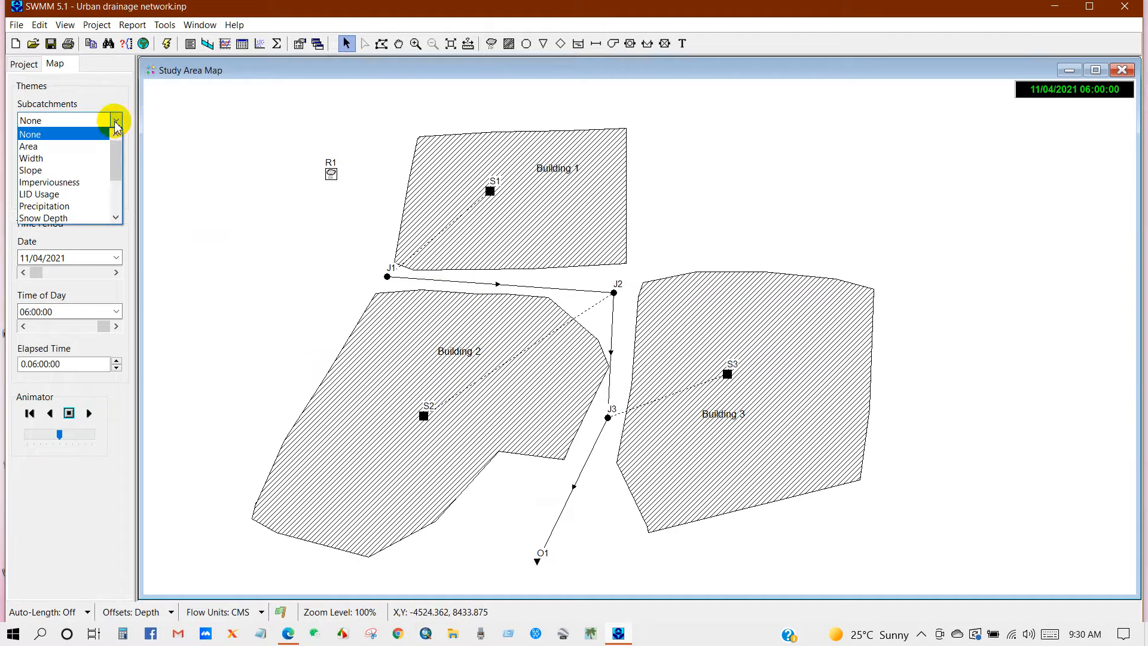
{"action": "left_click", "coordinate": [58, 206]}
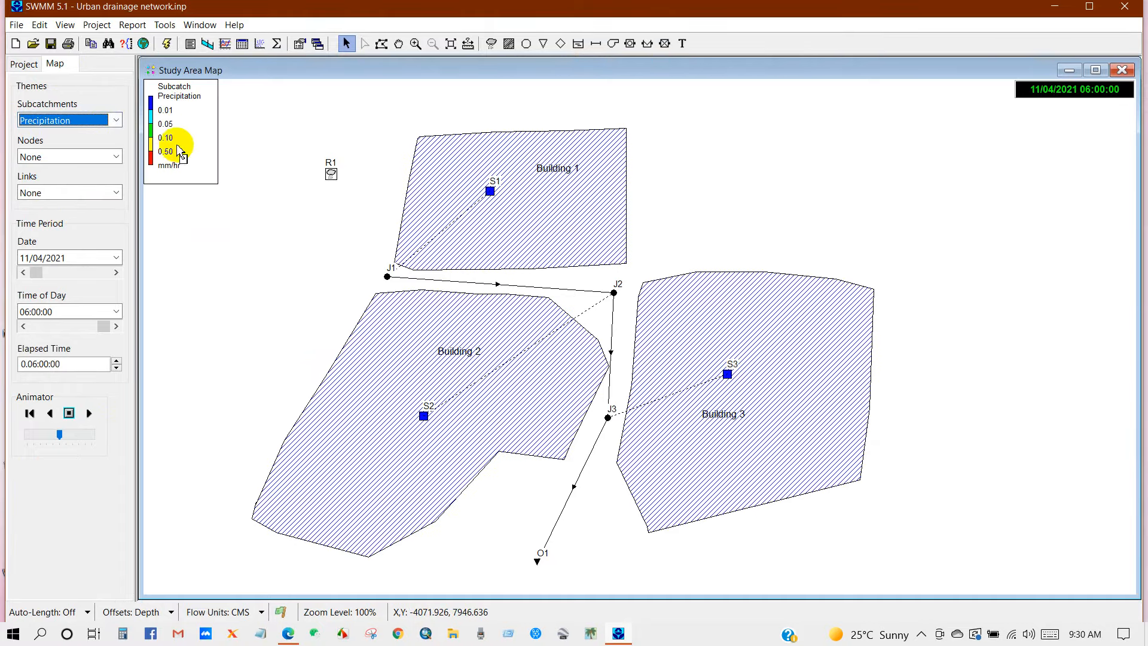
{"action": "left_click", "coordinate": [67, 156]}
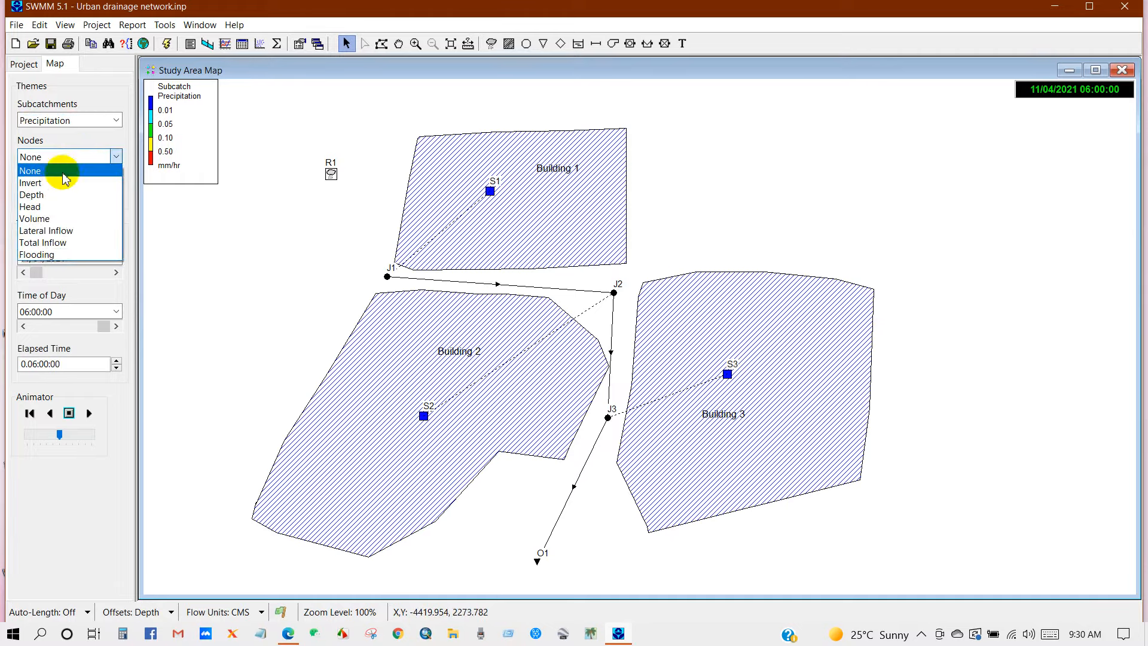
{"action": "left_click", "coordinate": [44, 195]}
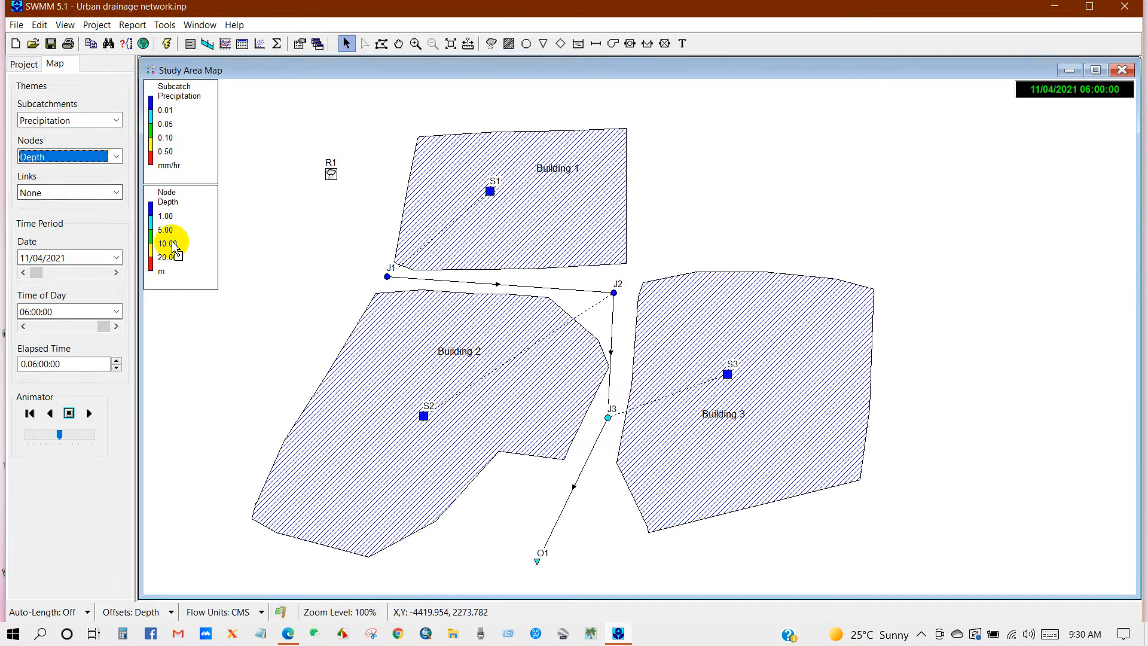
{"action": "left_click", "coordinate": [47, 192]}
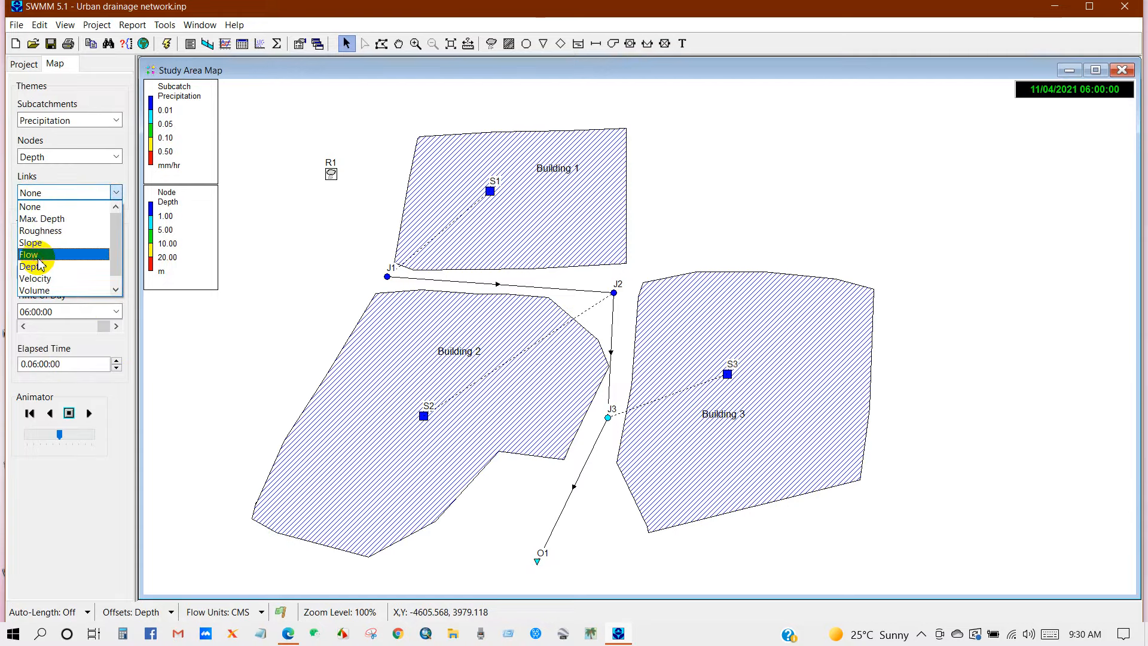
{"action": "left_click", "coordinate": [37, 256]}
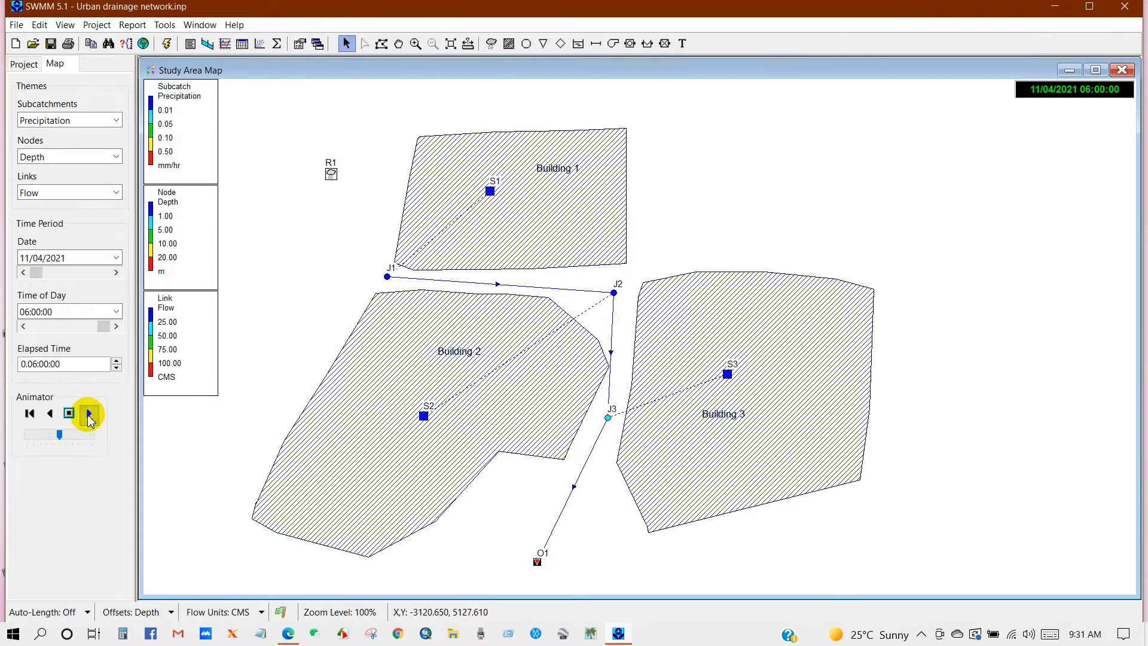
{"action": "left_click_drag", "start_coordinate": [101, 326], "coordinate": [11, 311]}
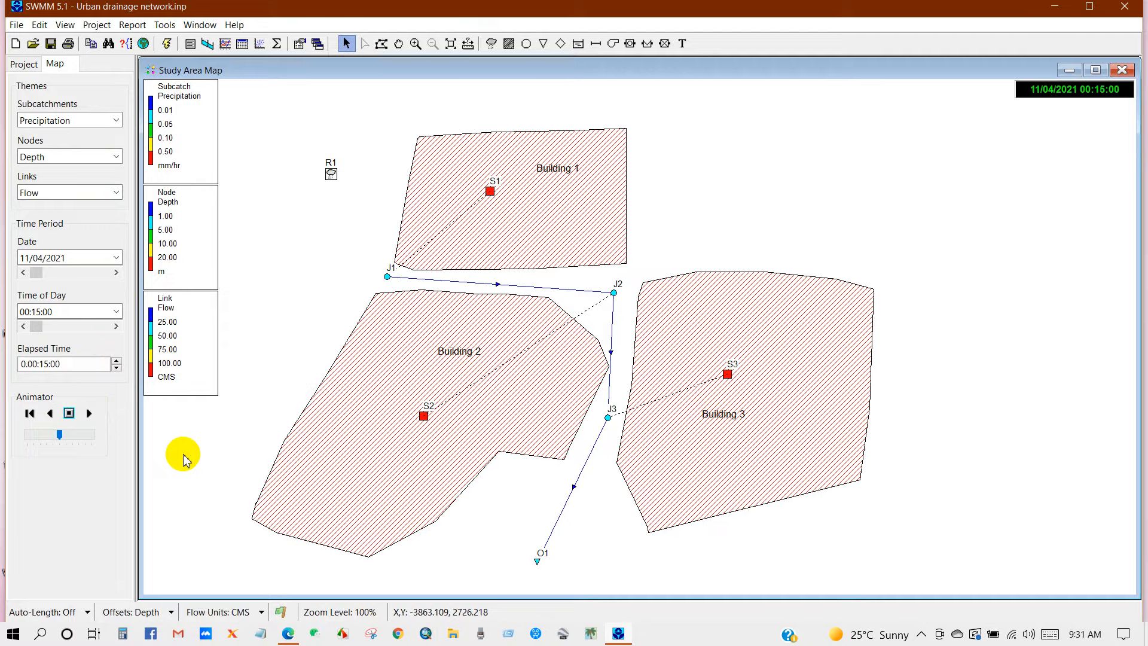
{"action": "left_click", "coordinate": [90, 414]}
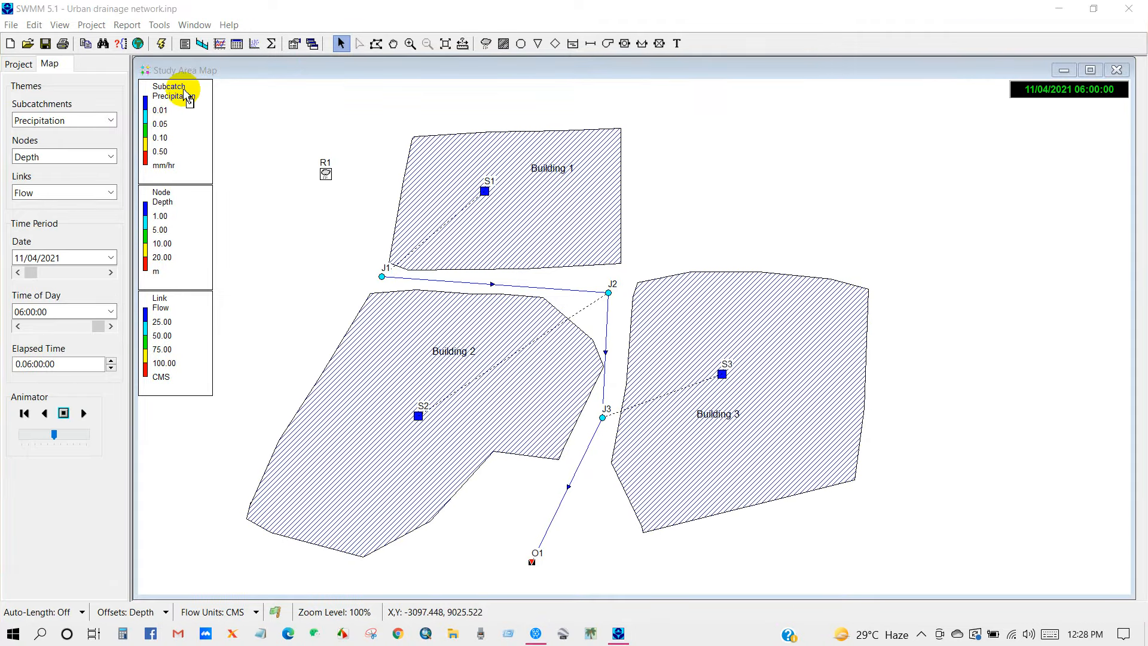
Step: Move the precipitation, node depth and link flow legends slightly inward from the map's edge, spaced apart in a column
{"action": "left_click", "coordinate": [187, 85]}
{"action": "left_click_drag", "start_coordinate": [187, 84], "coordinate": [209, 89]}
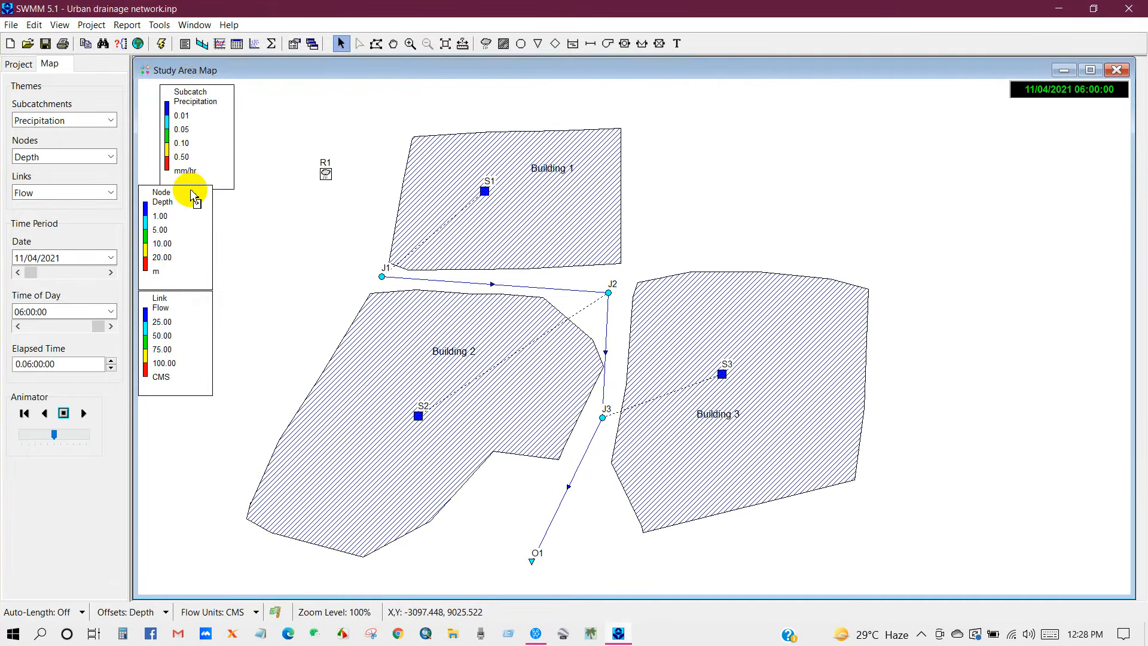
{"action": "left_click_drag", "start_coordinate": [196, 197], "coordinate": [211, 201]}
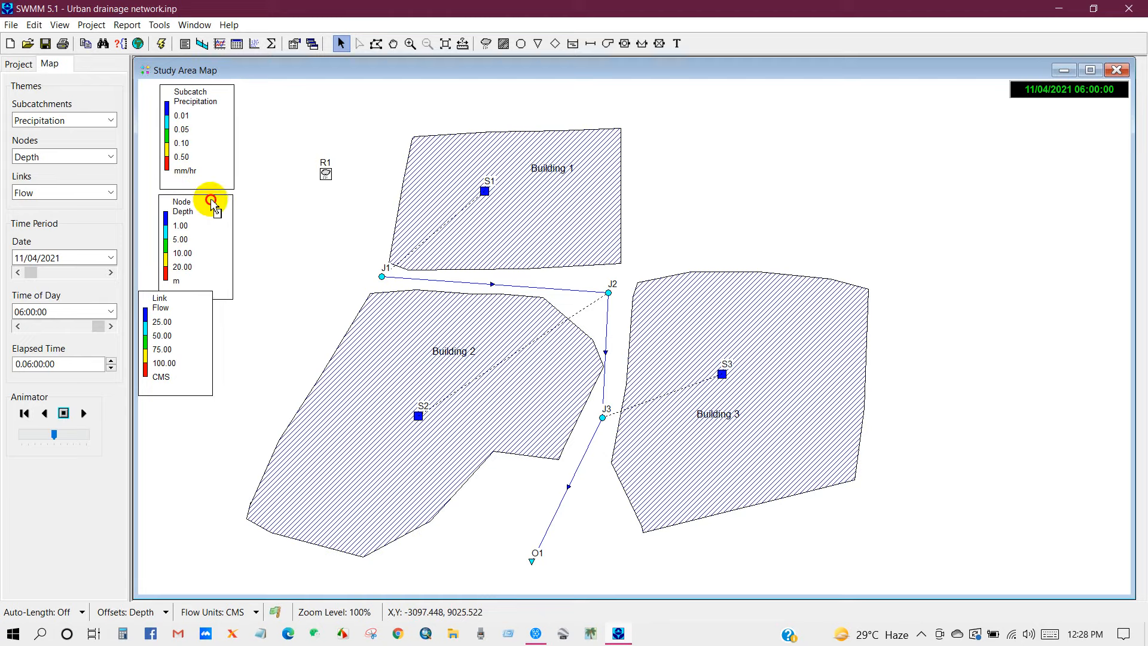
{"action": "left_click_drag", "start_coordinate": [164, 296], "coordinate": [186, 311]}
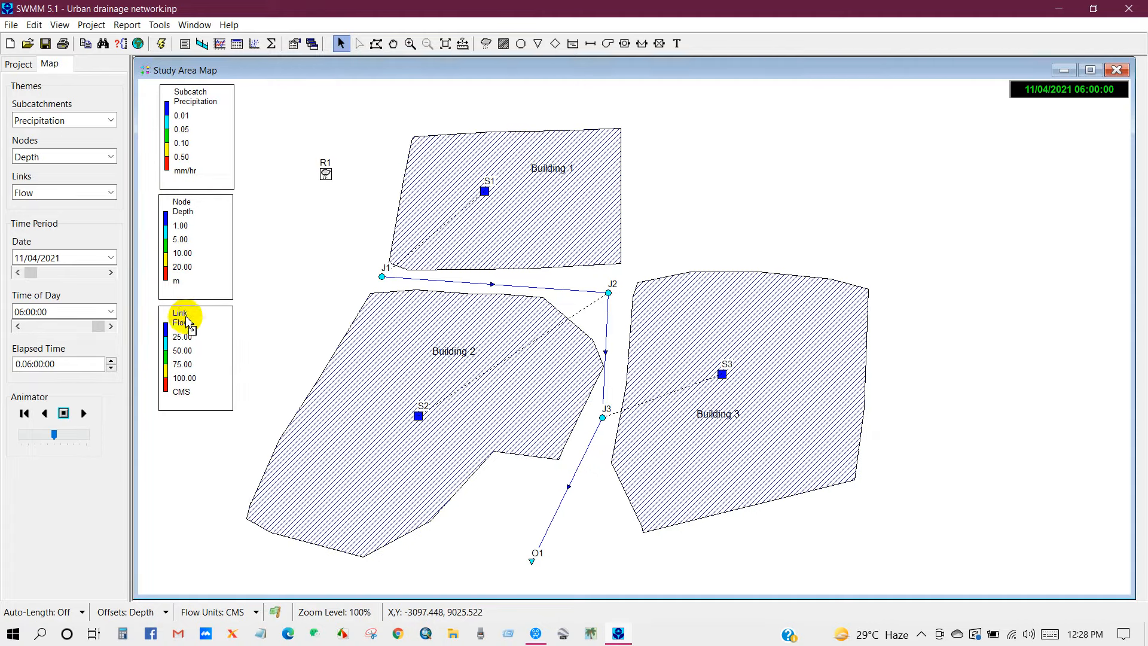
Step: Examine the precipitation legend's interval, colour ramp and frame options, and close the Legend Editor without applying changes
{"action": "double_click", "coordinate": [200, 139]}
{"action": "left_click_drag", "start_coordinate": [143, 44], "coordinate": [422, 93]}
{"action": "left_click", "coordinate": [330, 127]}
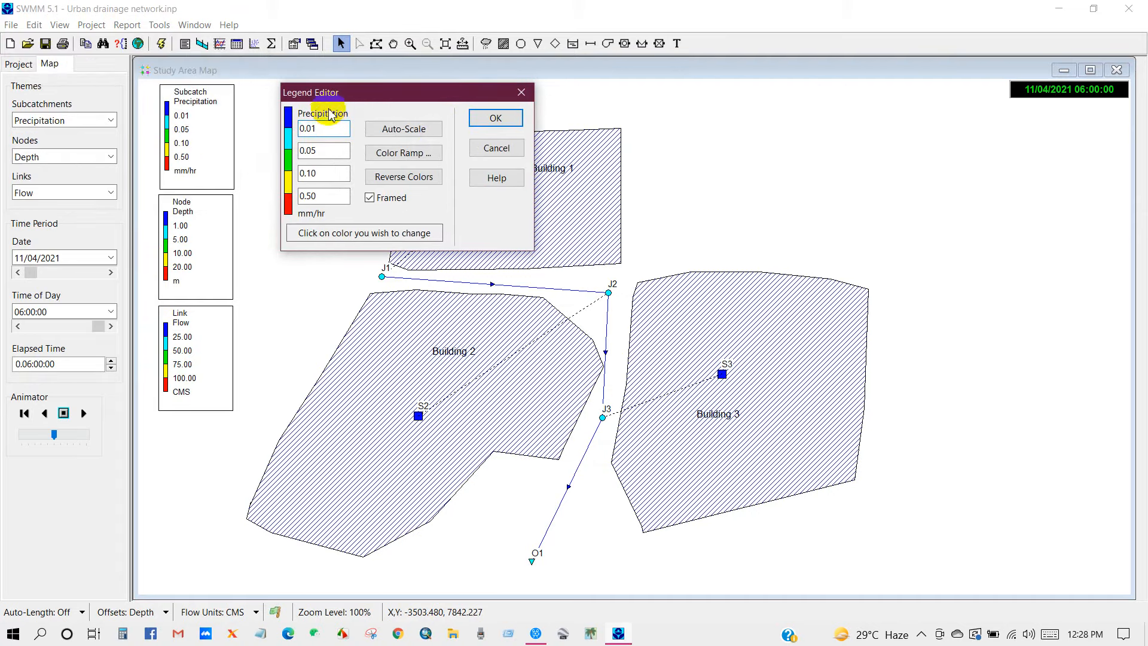
{"action": "left_click", "coordinate": [423, 153]}
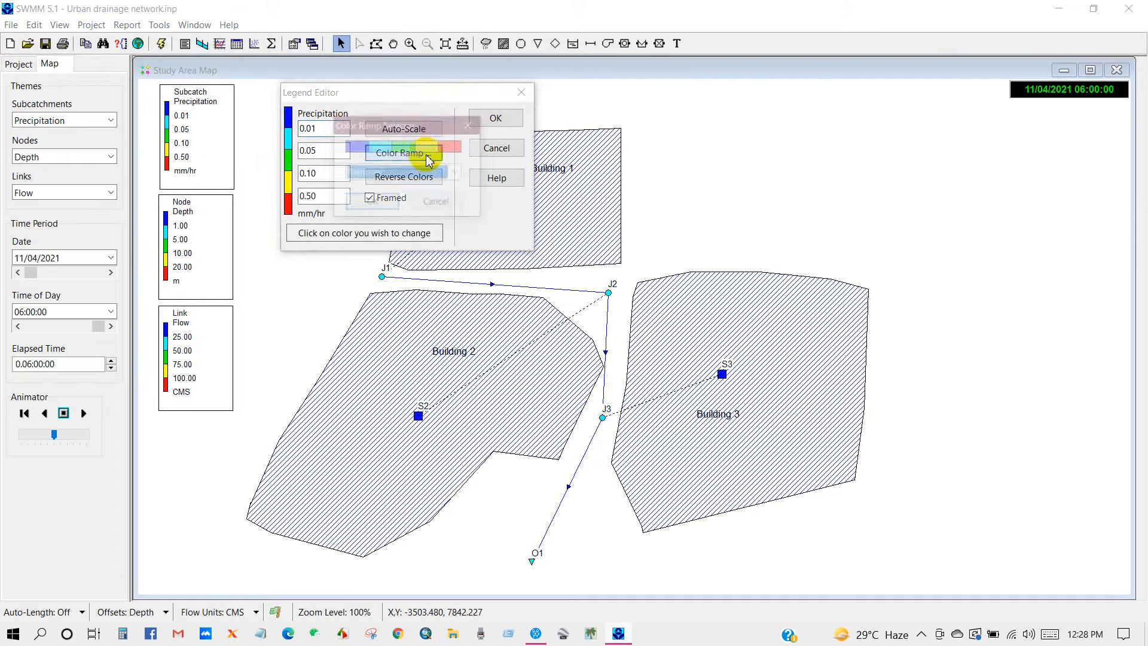
{"action": "left_click", "coordinate": [453, 173]}
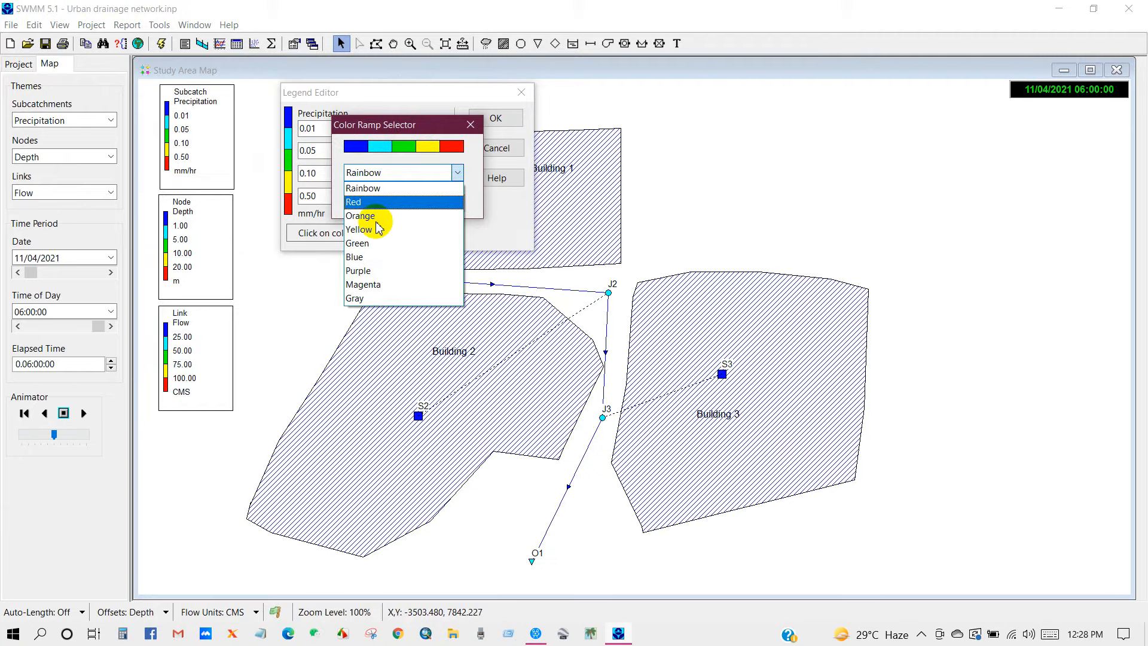
{"action": "left_click", "coordinate": [460, 189]}
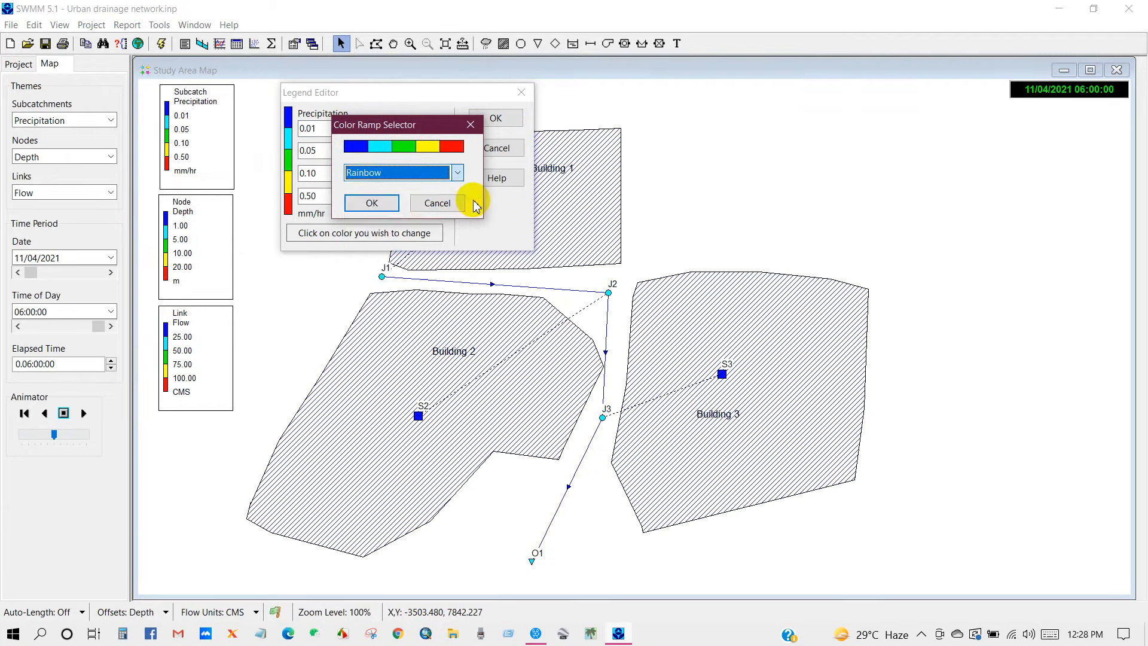
{"action": "left_click", "coordinate": [469, 126]}
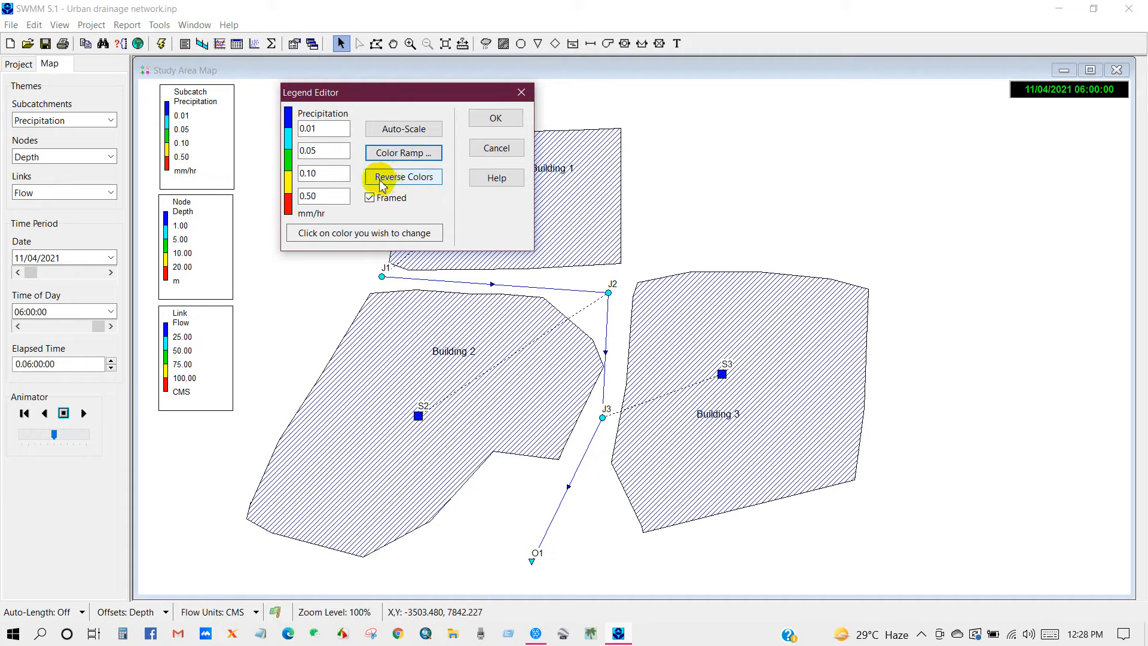
{"action": "left_click", "coordinate": [370, 198]}
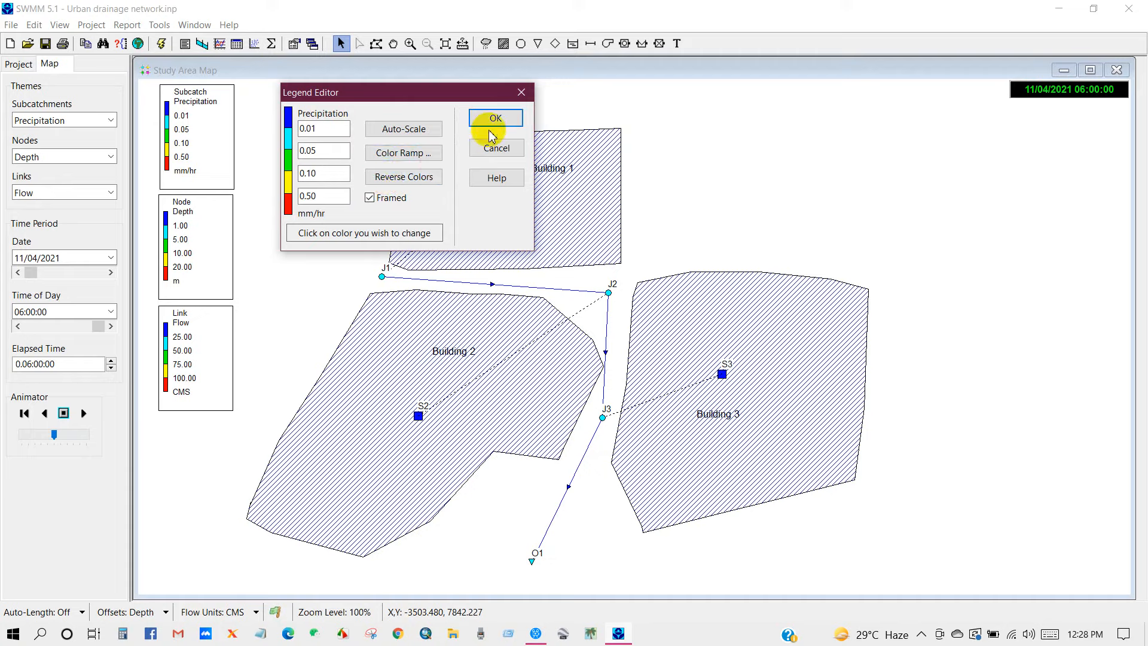
{"action": "left_click", "coordinate": [518, 92]}
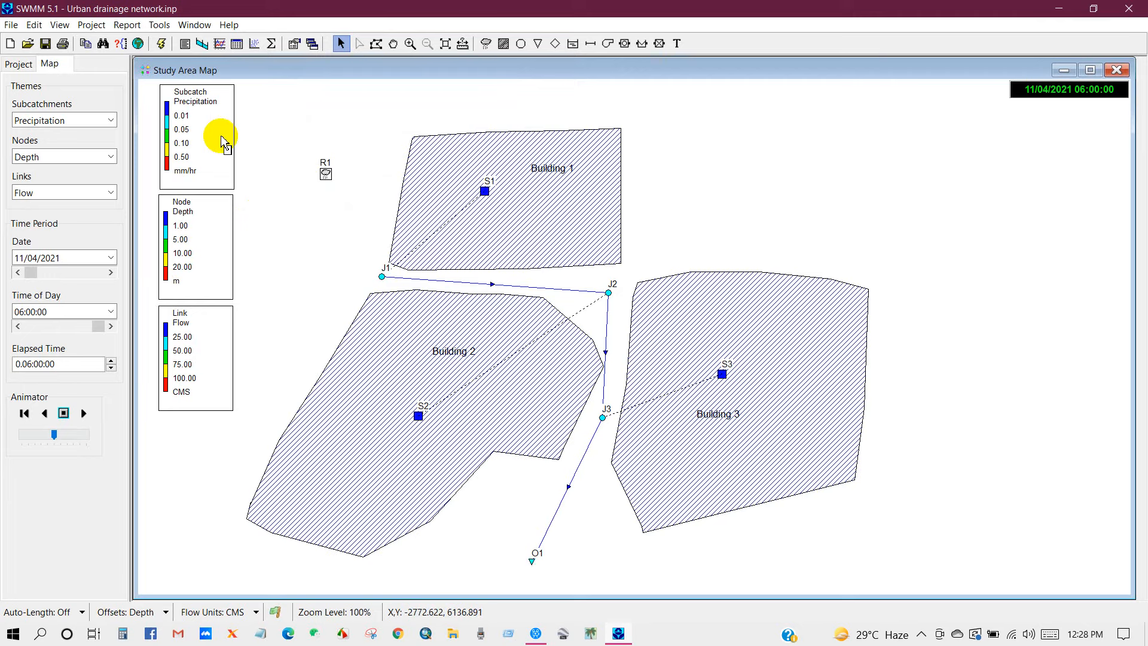
Step: Save the project
{"action": "left_click", "coordinate": [12, 25]}
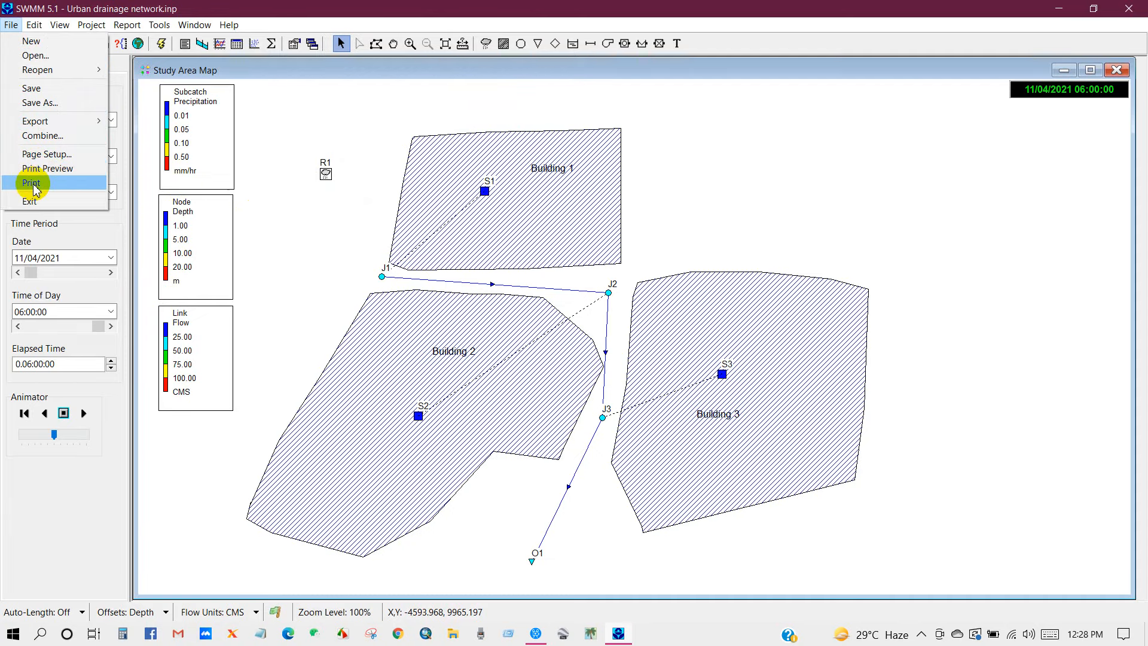
{"action": "left_click", "coordinate": [33, 89]}
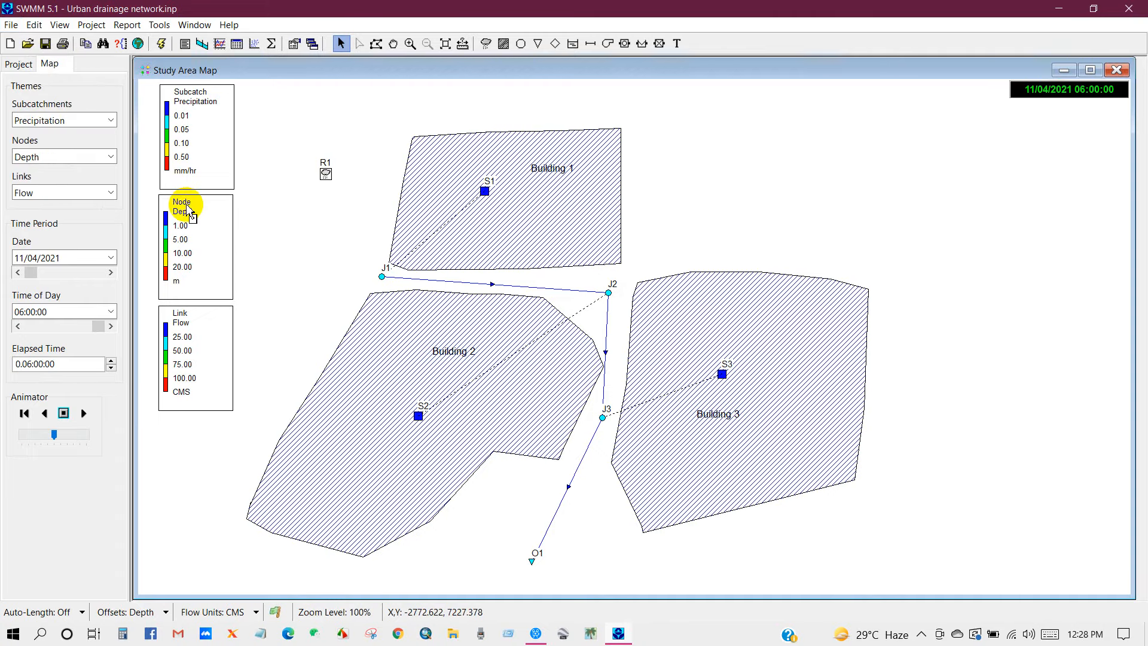
Step: Examine the file formats available for exporting the map, and close the export dialog without exporting
{"action": "left_click", "coordinate": [11, 25]}
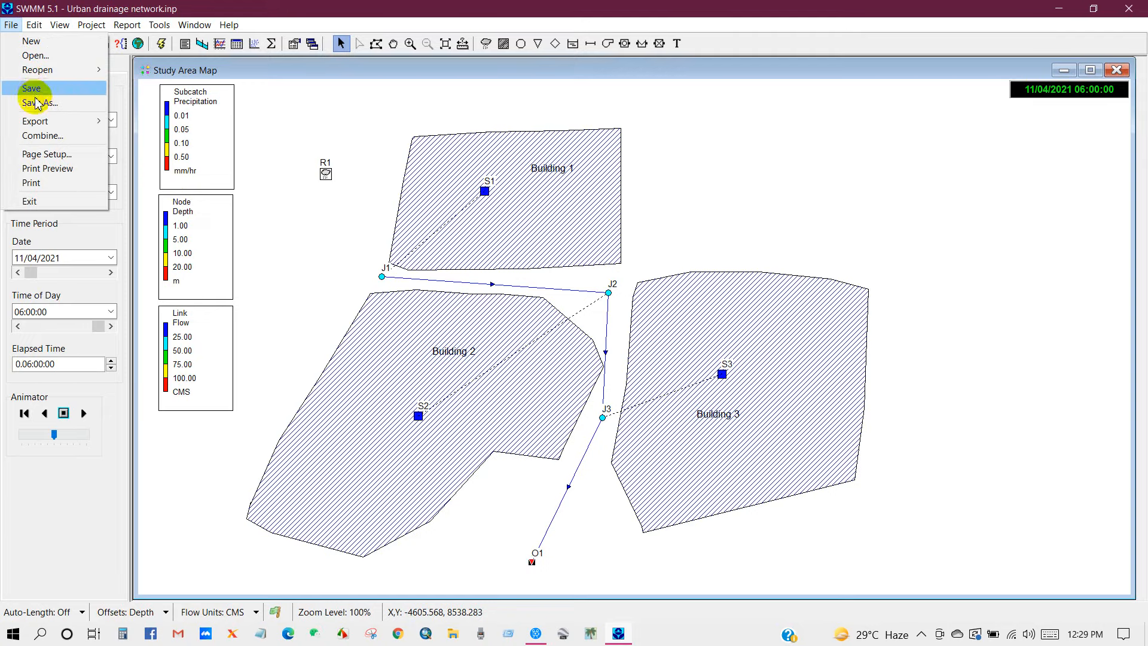
{"action": "mouse_move", "coordinate": [36, 120]}
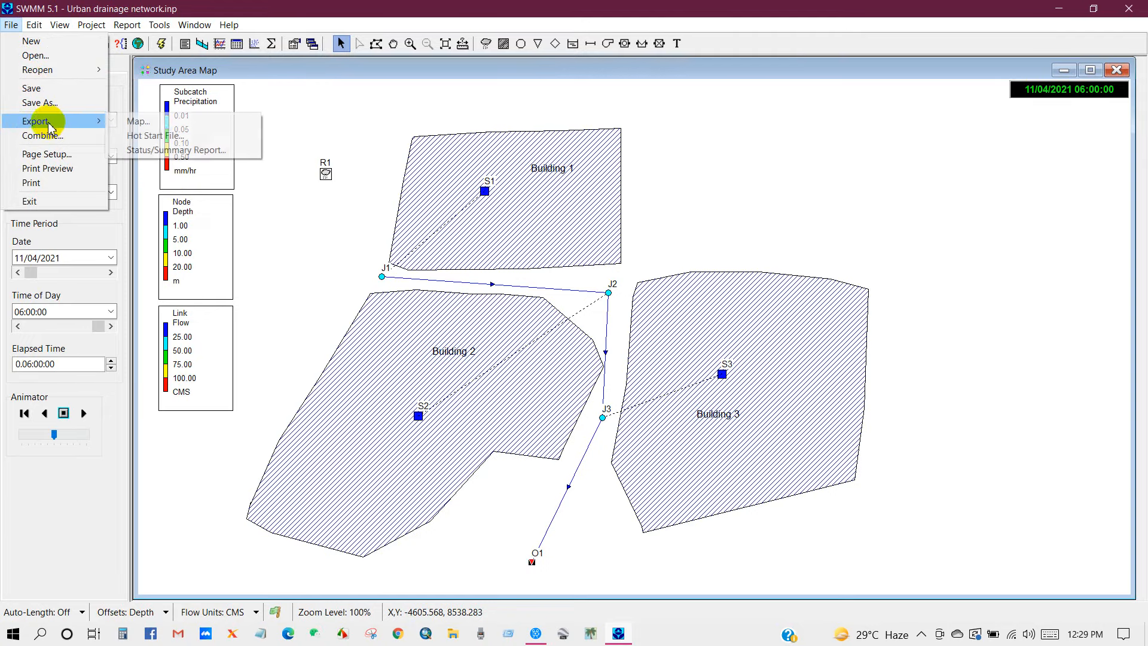
{"action": "left_click", "coordinate": [151, 125]}
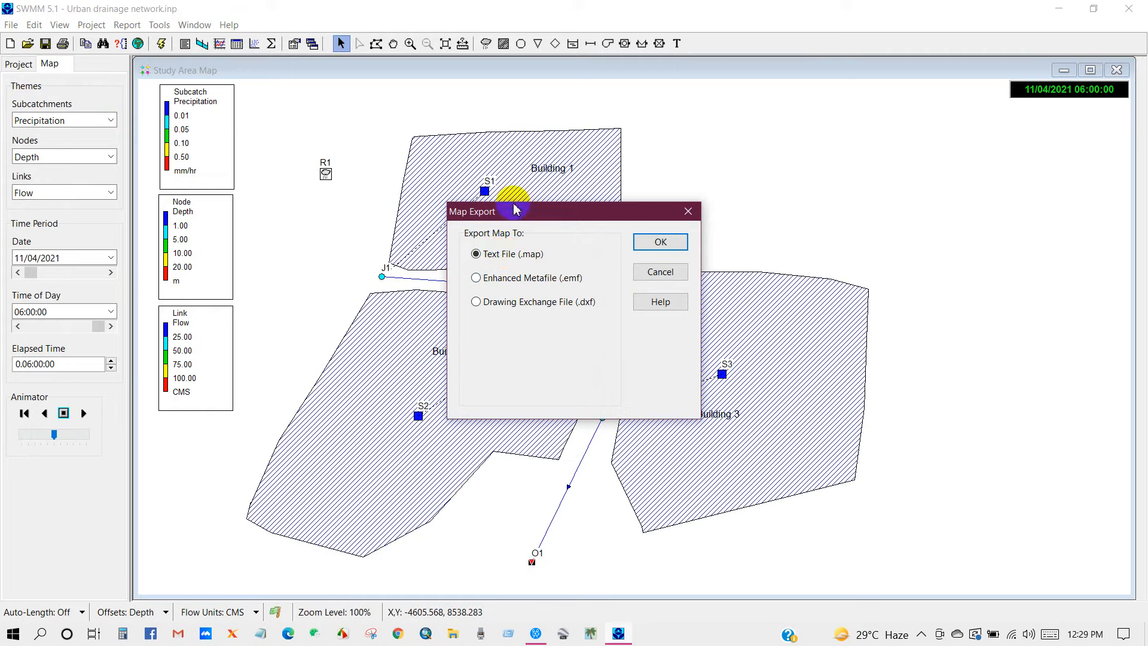
{"action": "left_click", "coordinate": [688, 211]}
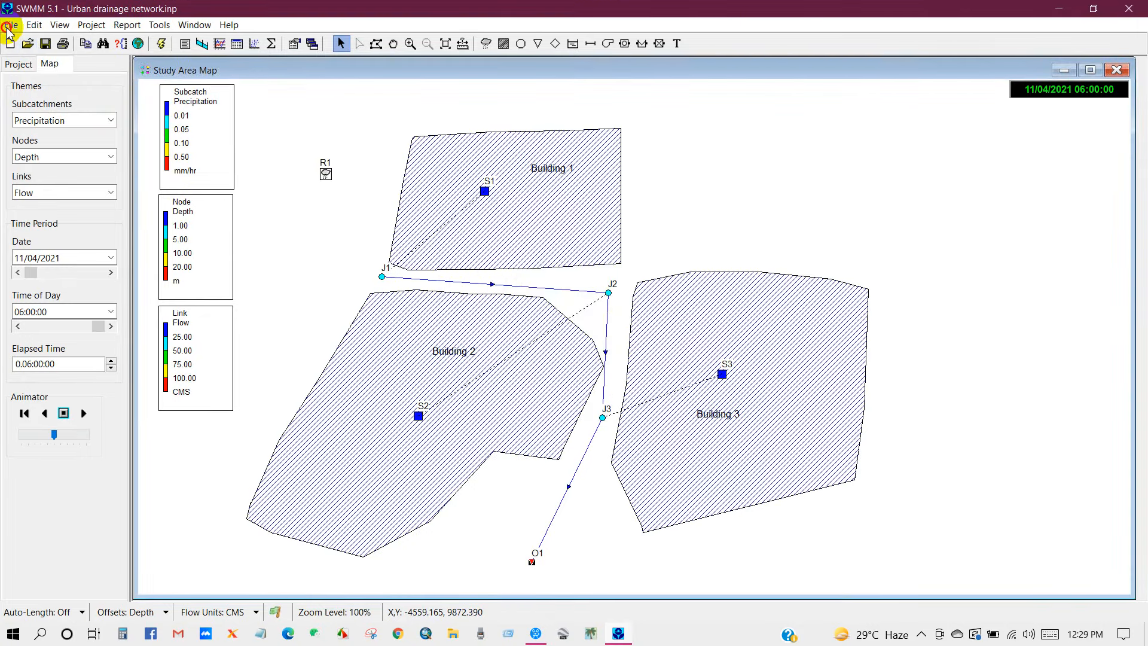
Step: Examine the save options for exporting the status and summary report, and close the dialog without saving
{"action": "left_click", "coordinate": [11, 25]}
{"action": "mouse_move", "coordinate": [33, 120]}
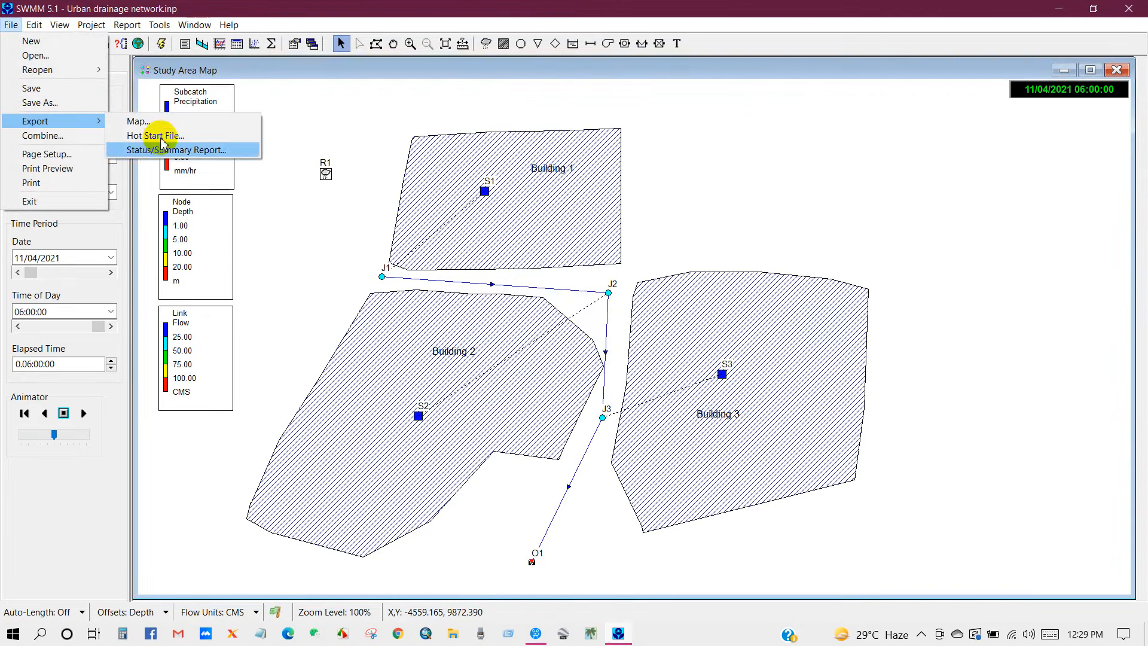
{"action": "left_click", "coordinate": [207, 151]}
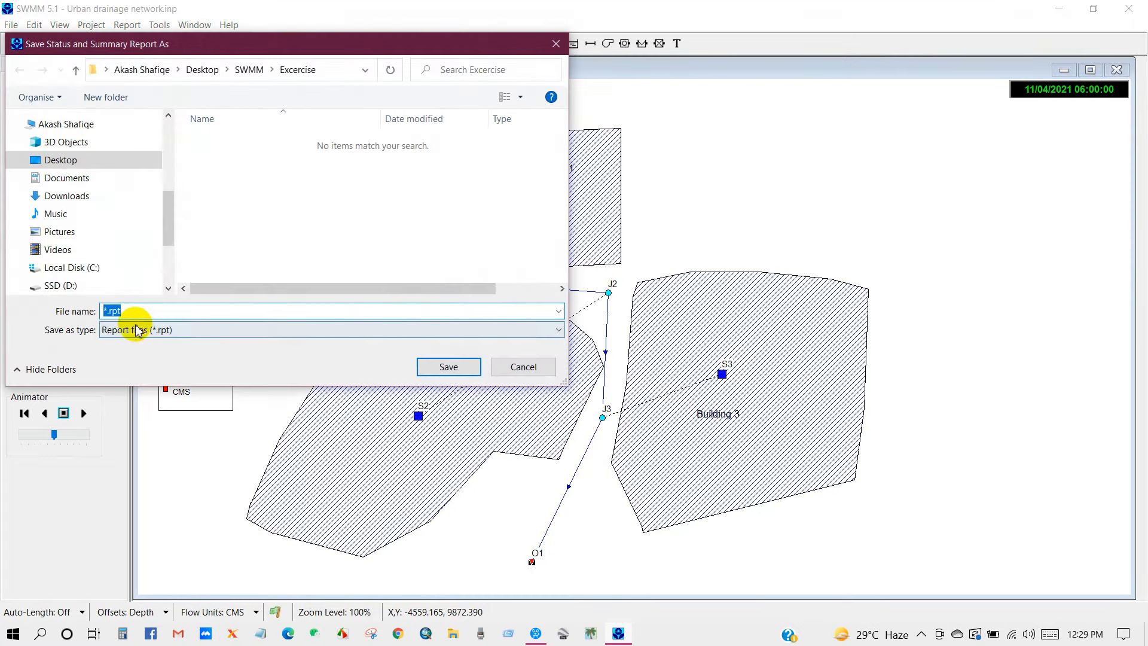
{"action": "left_click", "coordinate": [551, 45]}
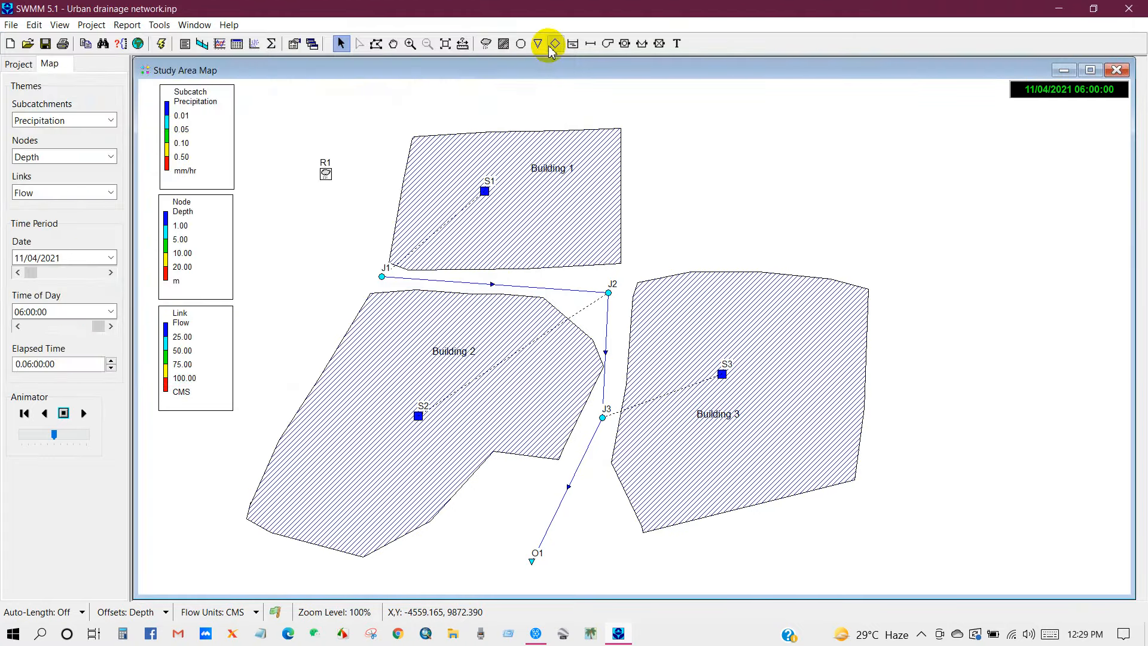
Step: Examine the print preview of the study area map, and close it
{"action": "left_click", "coordinate": [11, 25]}
{"action": "left_click", "coordinate": [32, 169]}
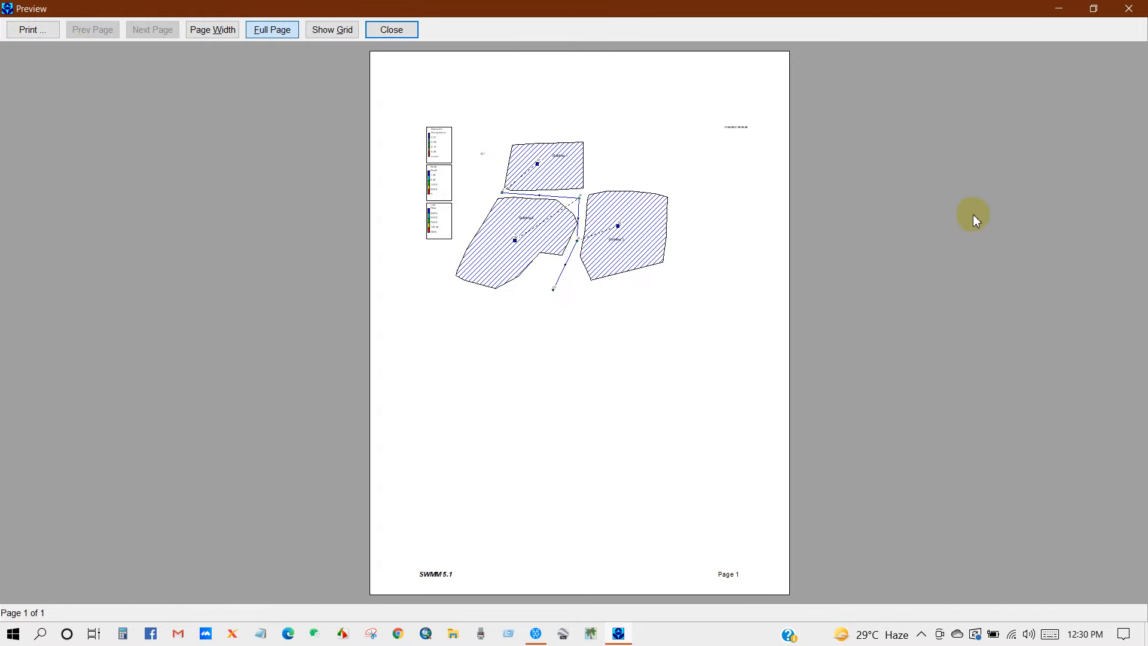
{"action": "left_click", "coordinate": [1130, 9]}
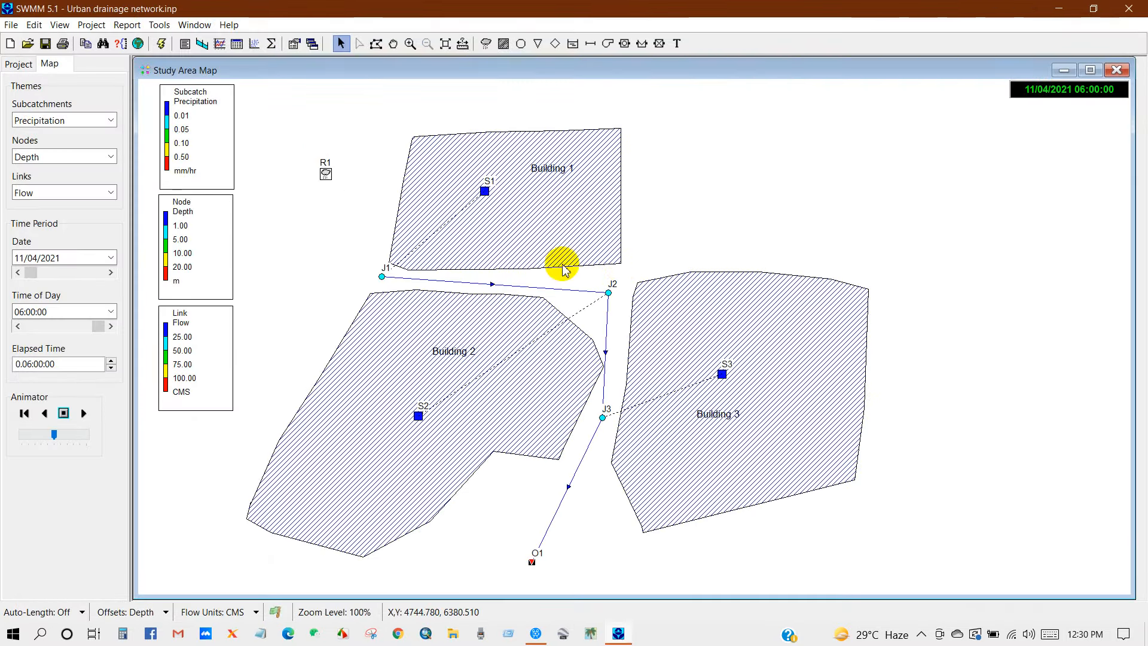
Step: Load the image Study Area.jpg from the Desktop as the study area map's backdrop, without a world coordinates file
{"action": "left_click", "coordinate": [60, 27]}
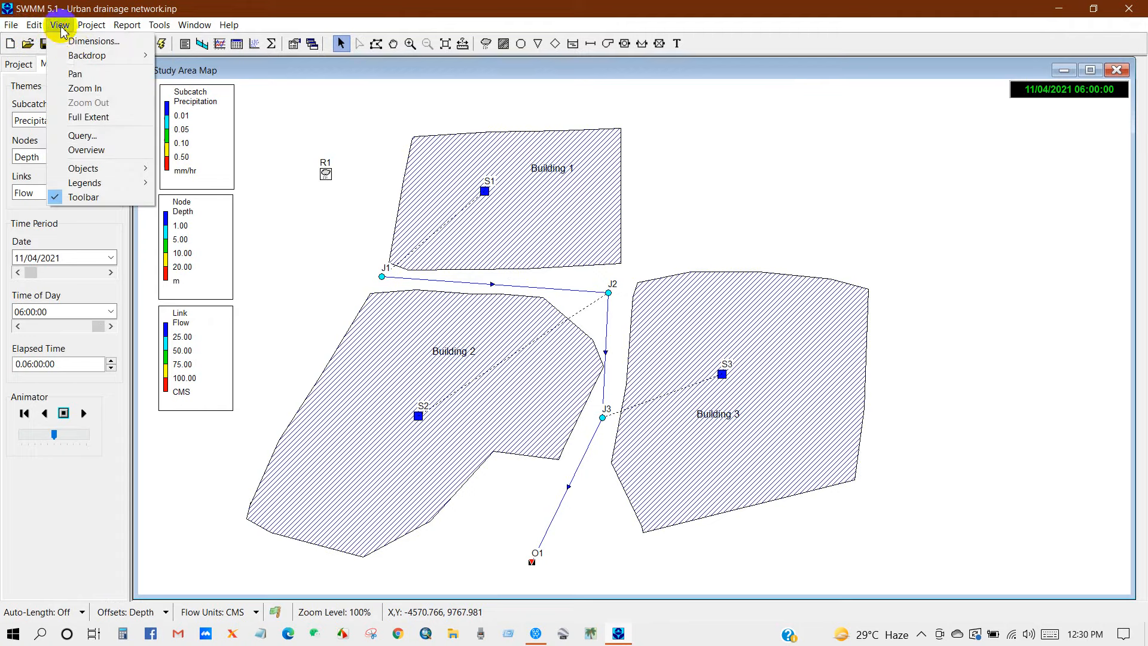
{"action": "mouse_move", "coordinate": [87, 55]}
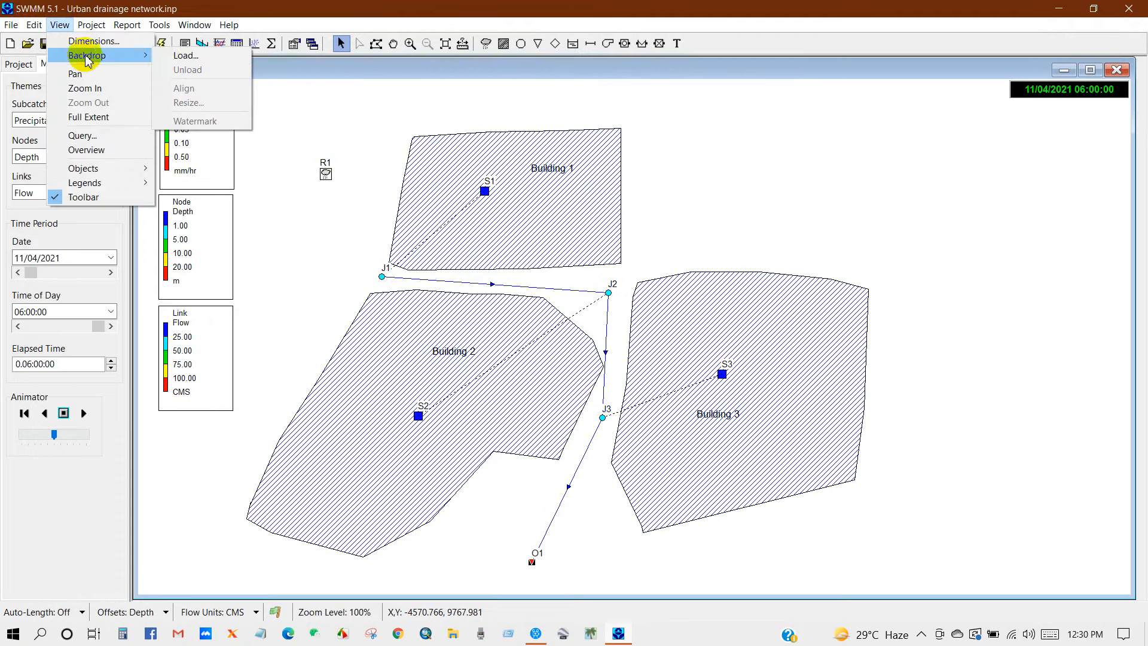
{"action": "left_click", "coordinate": [187, 58]}
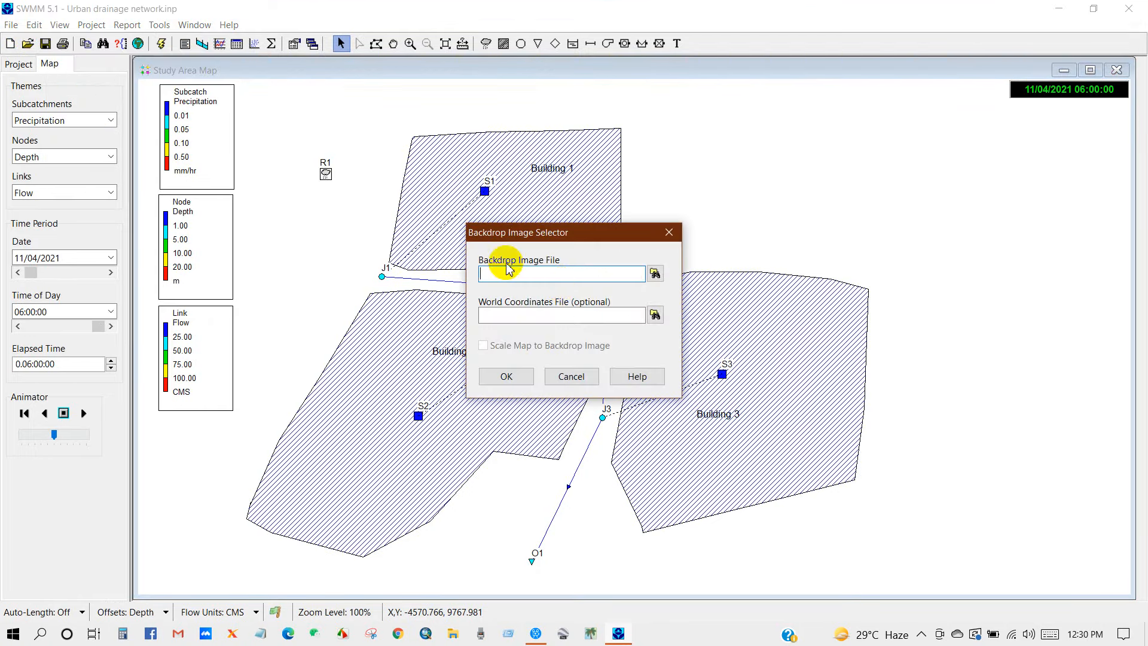
{"action": "left_click", "coordinate": [655, 273]}
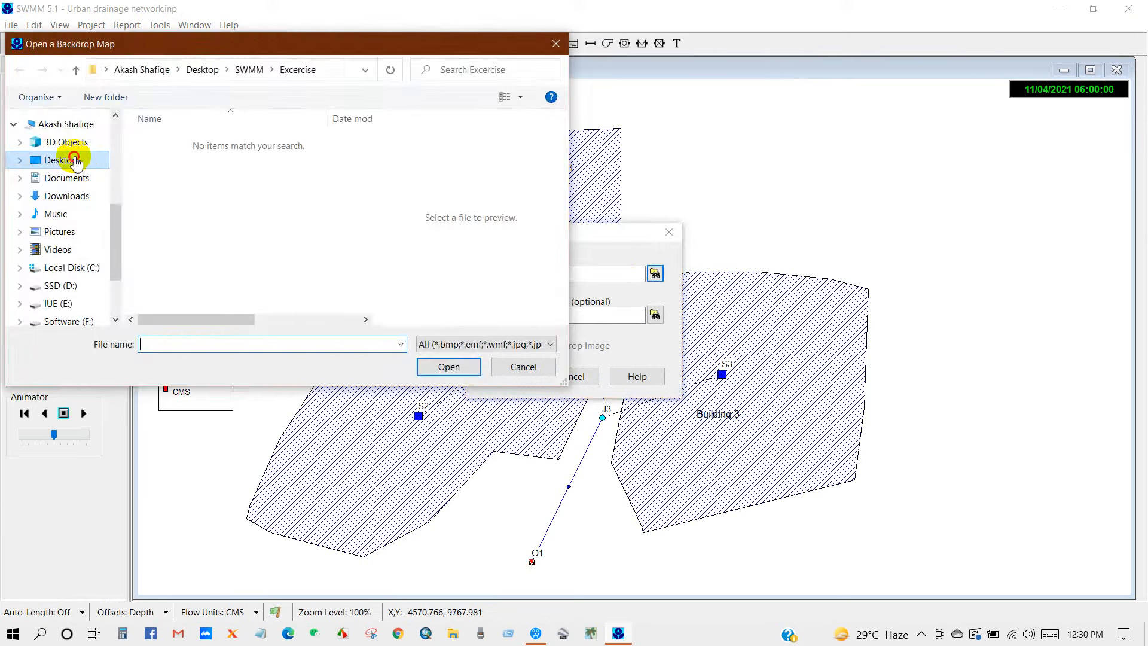
{"action": "left_click", "coordinate": [69, 160]}
{"action": "left_click", "coordinate": [213, 293]}
{"action": "left_click", "coordinate": [448, 367]}
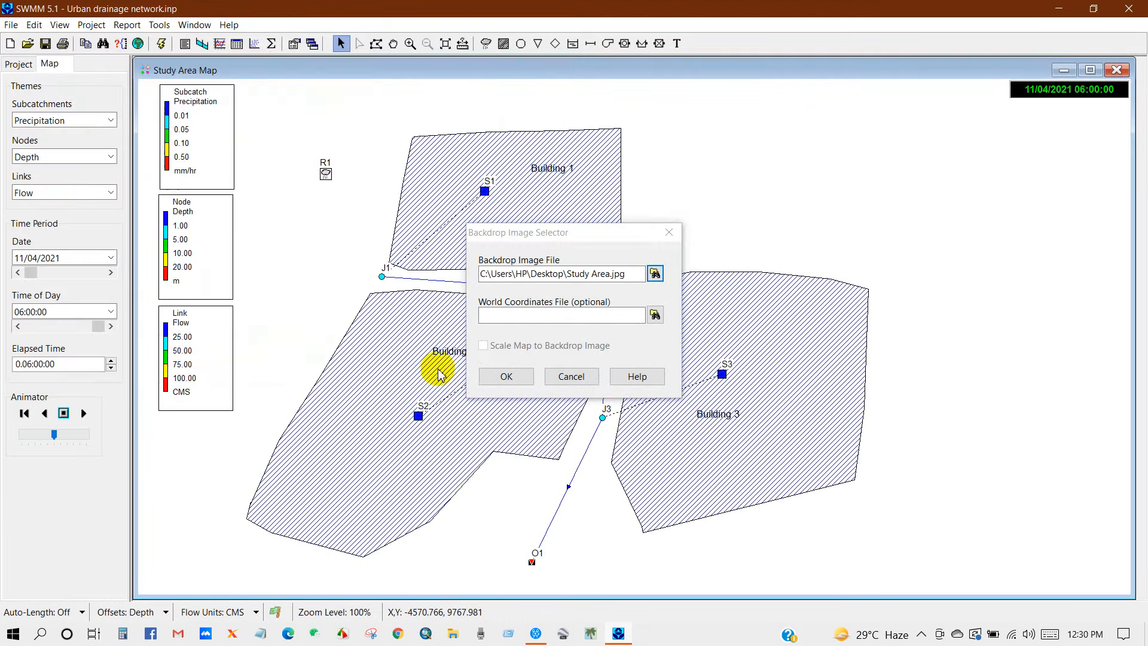
{"action": "left_click", "coordinate": [497, 376]}
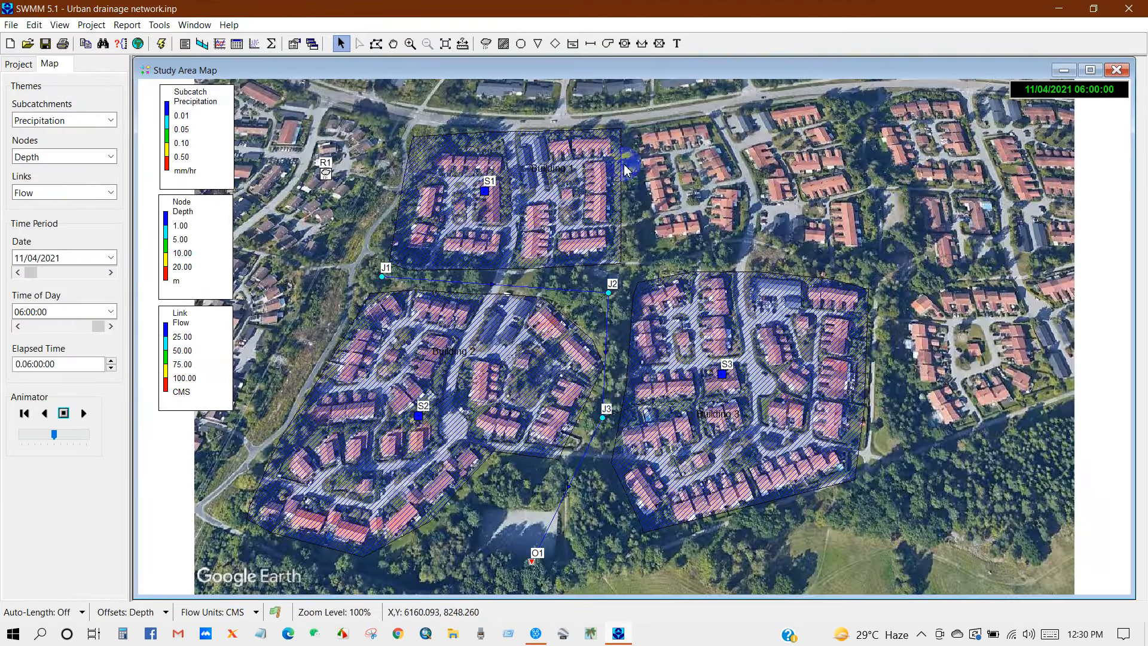